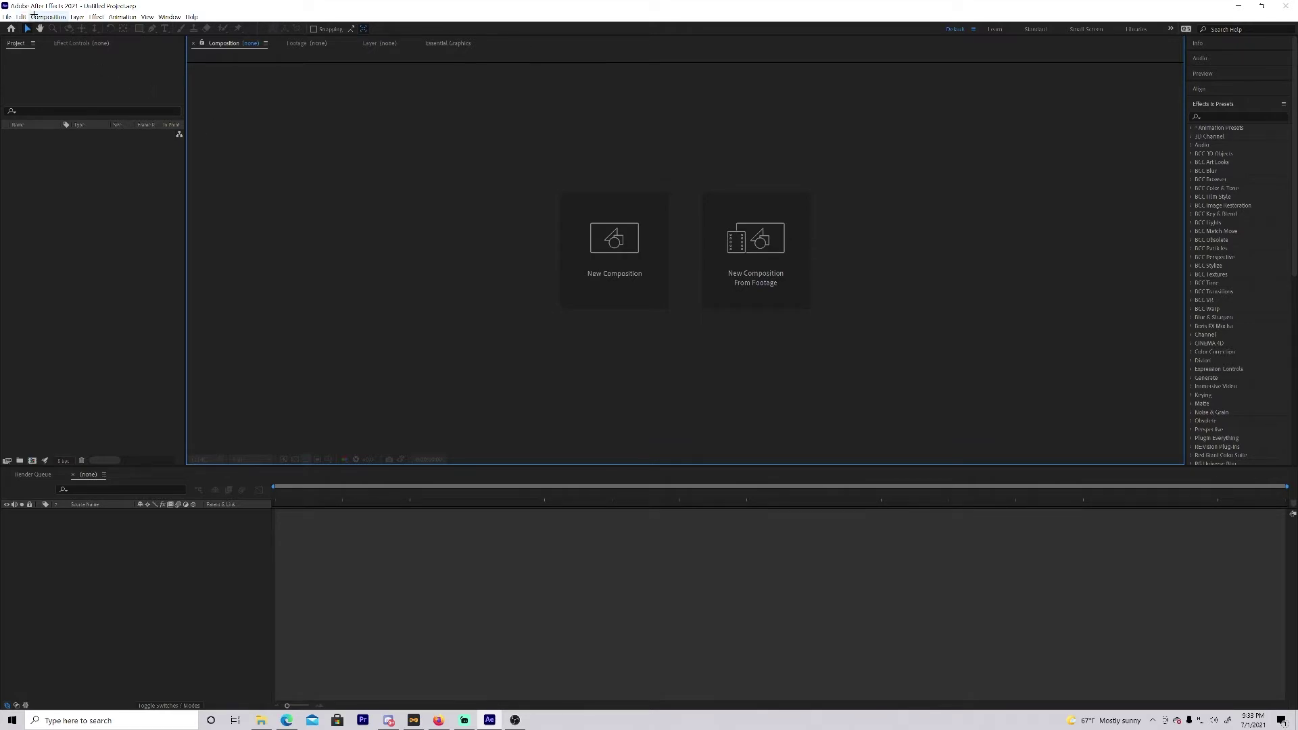
Create a new composition named tutorial with a frame rate of 30 and Half resolution.
{"action": "left_click", "coordinate": [571, 261]}
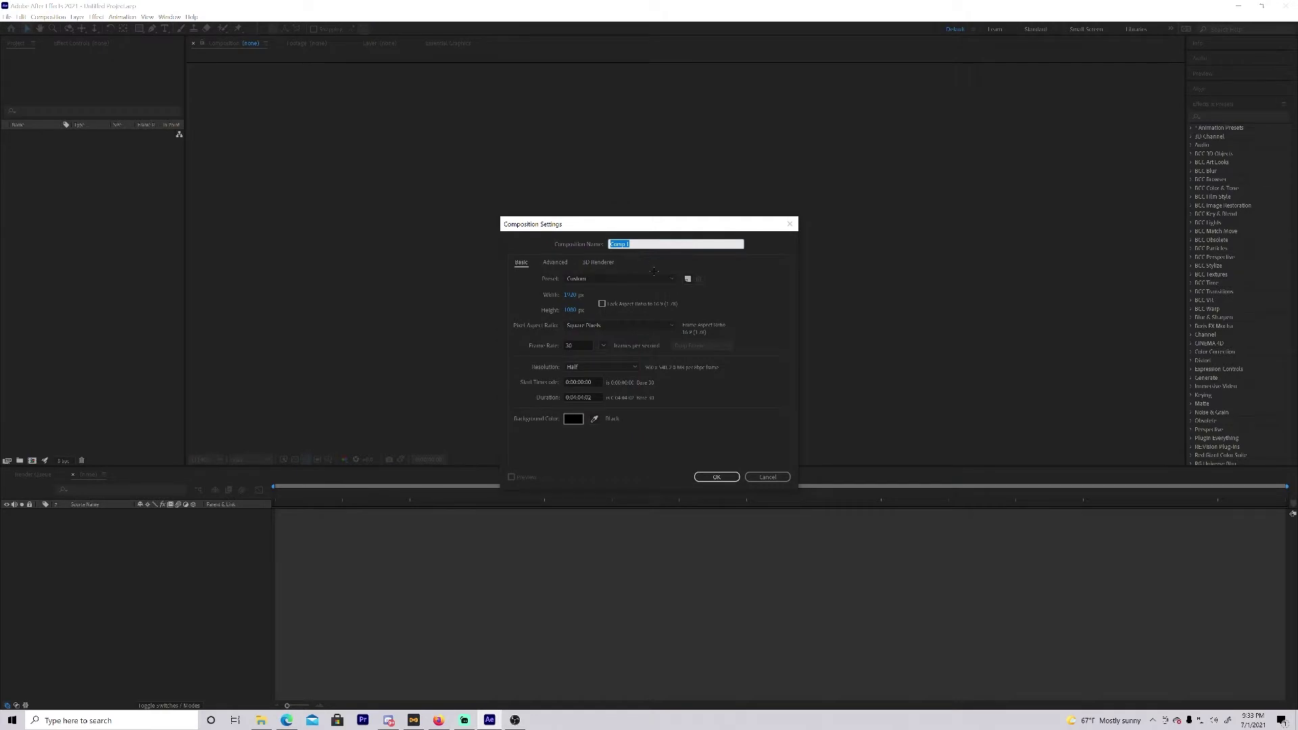
{"action": "key", "text": "BackSpace"}
{"action": "type", "text": "tutorial"}
{"action": "left_click", "coordinate": [583, 344]}
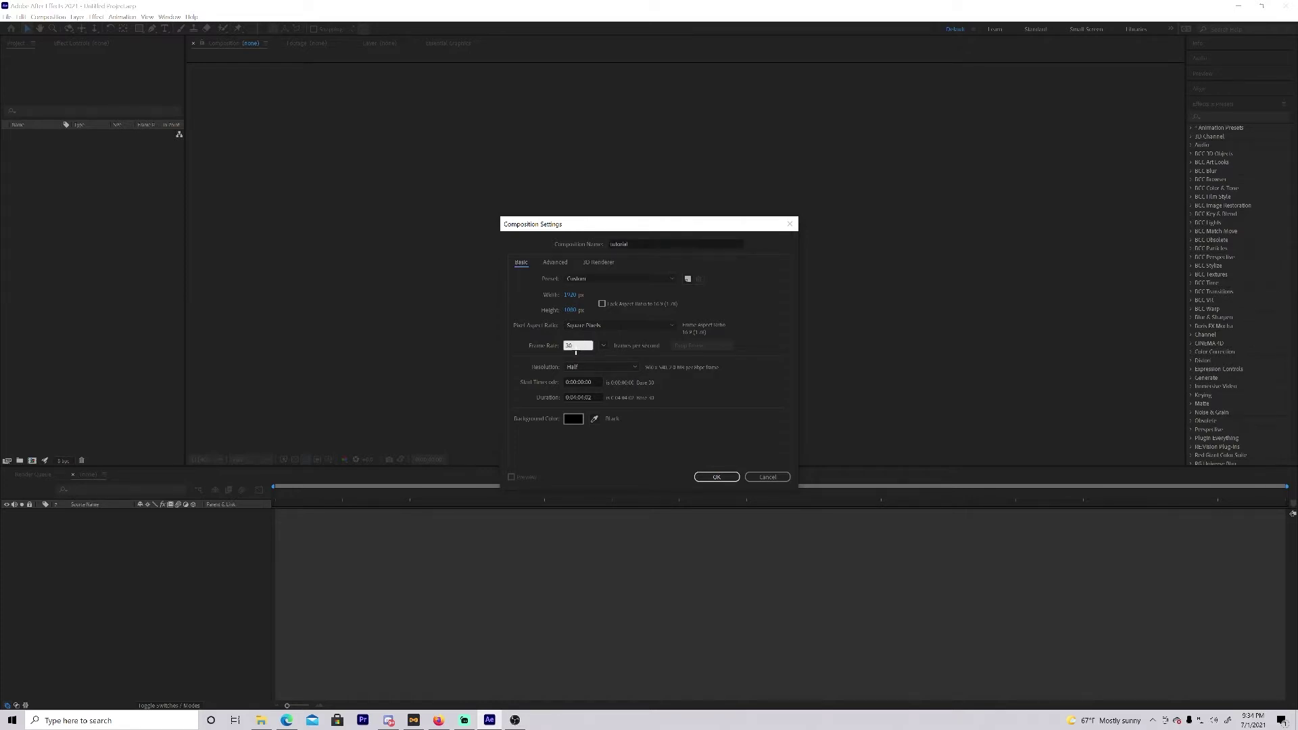
{"action": "left_click", "coordinate": [634, 367]}
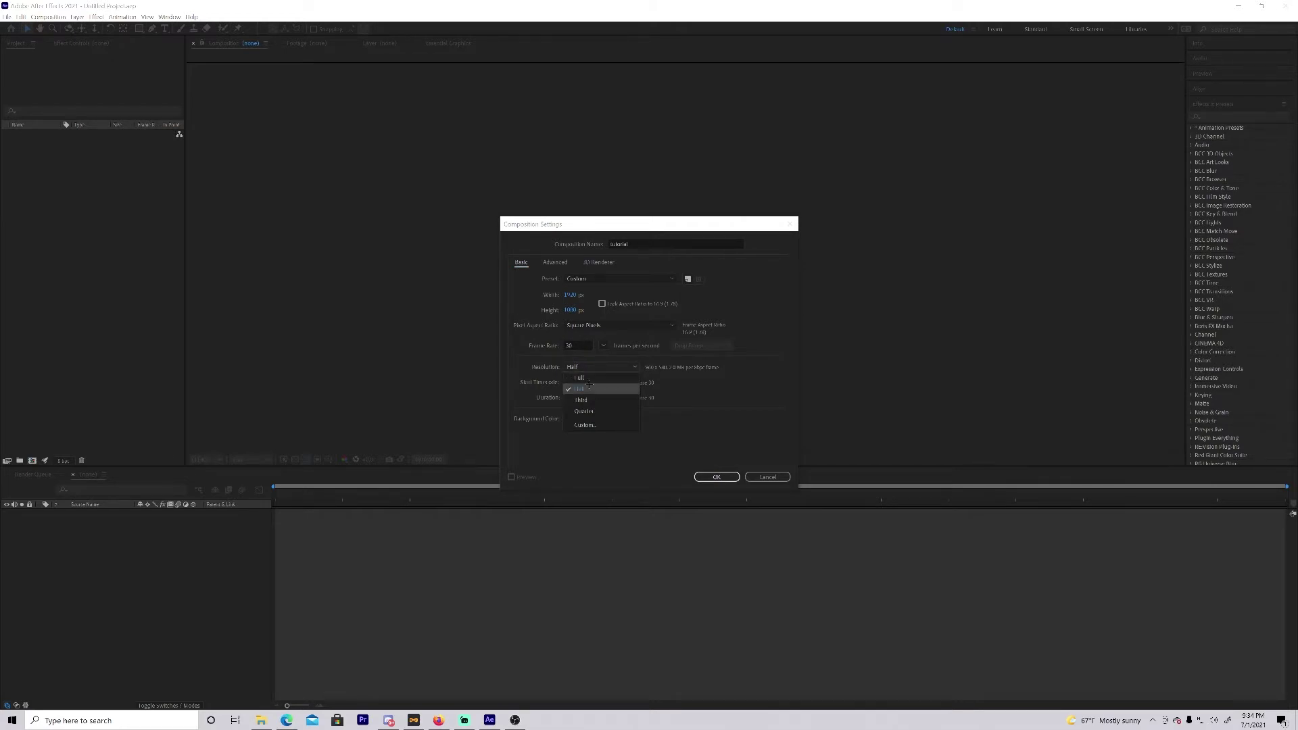
{"action": "left_click", "coordinate": [588, 387]}
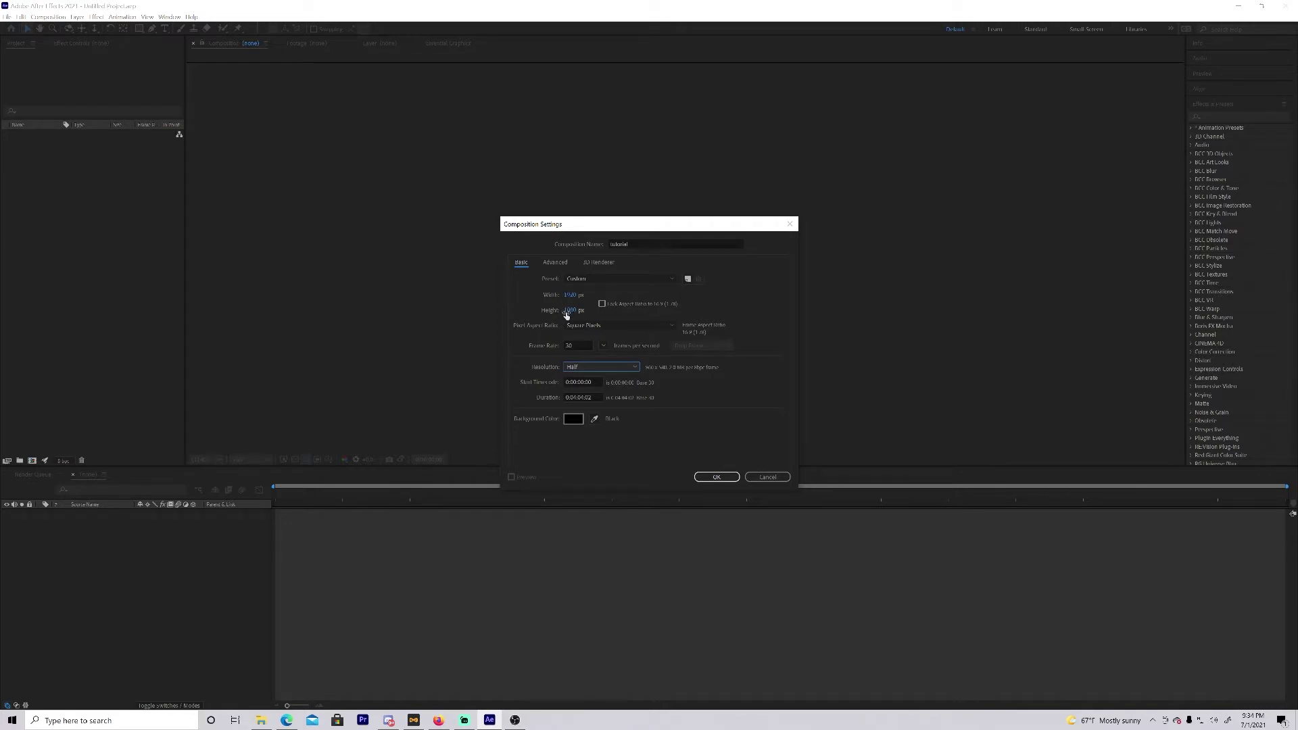
{"action": "left_click", "coordinate": [733, 480]}
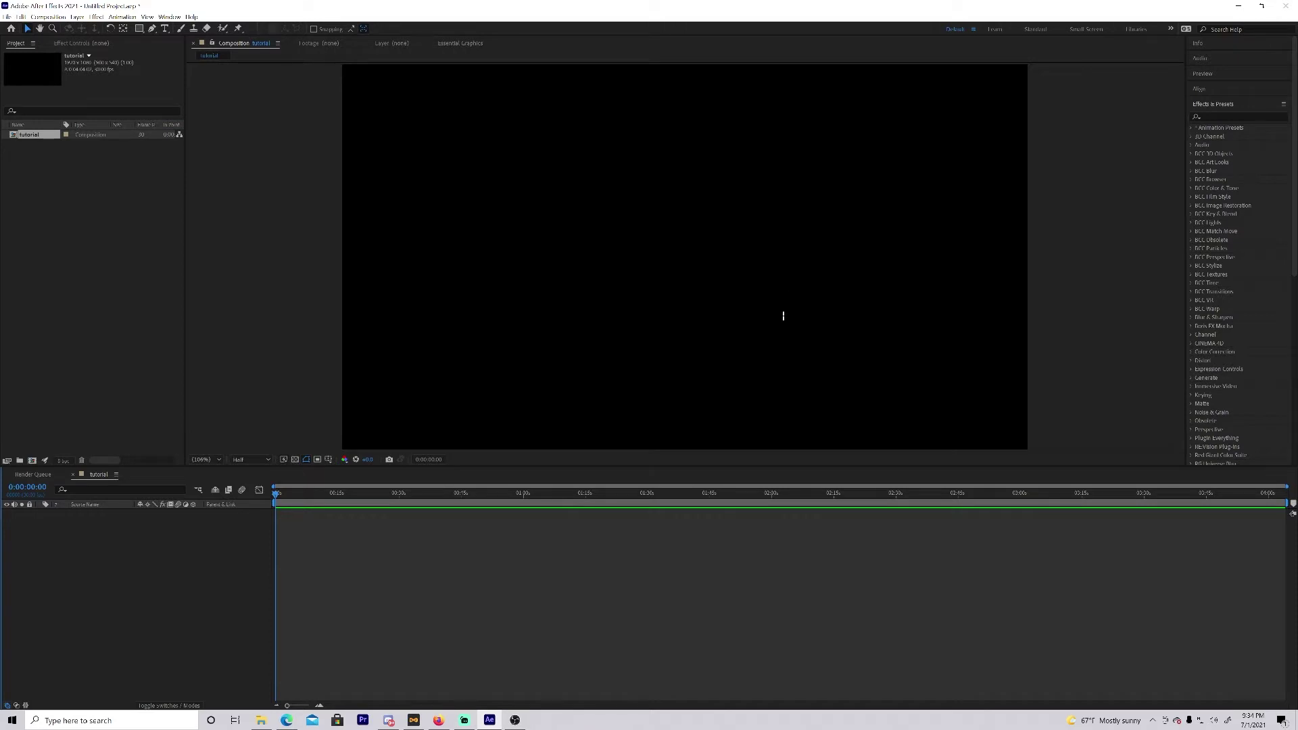
{"action": "left_click", "coordinate": [116, 246]}
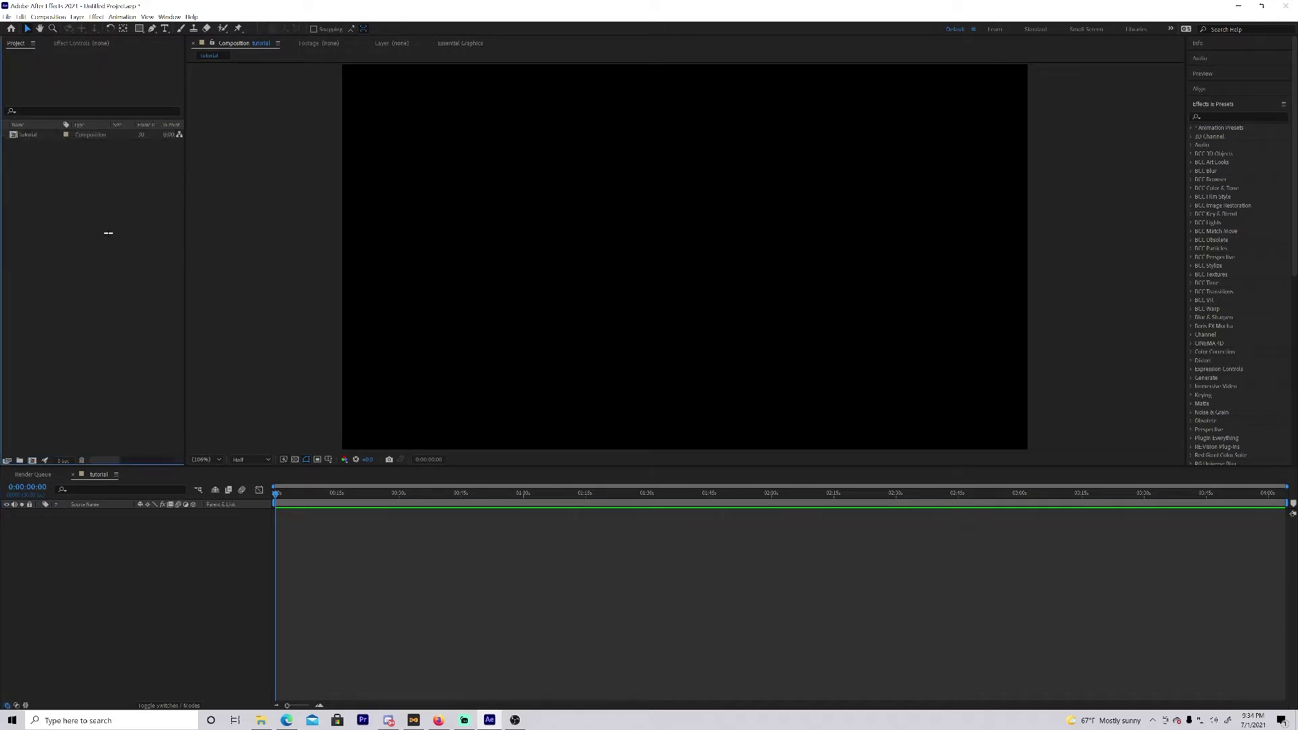
{"action": "left_click", "coordinate": [434, 602]}
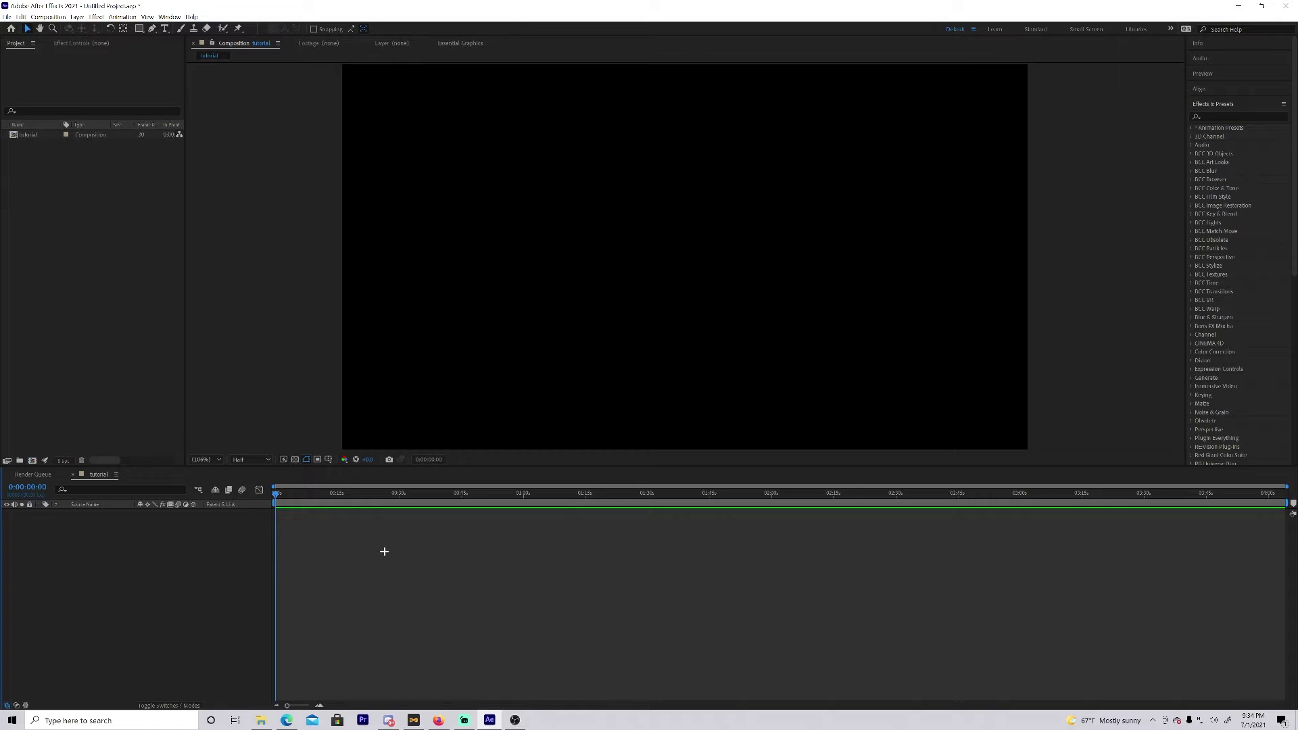
{"action": "left_click", "coordinate": [123, 265]}
{"action": "right_click", "coordinate": [79, 216]}
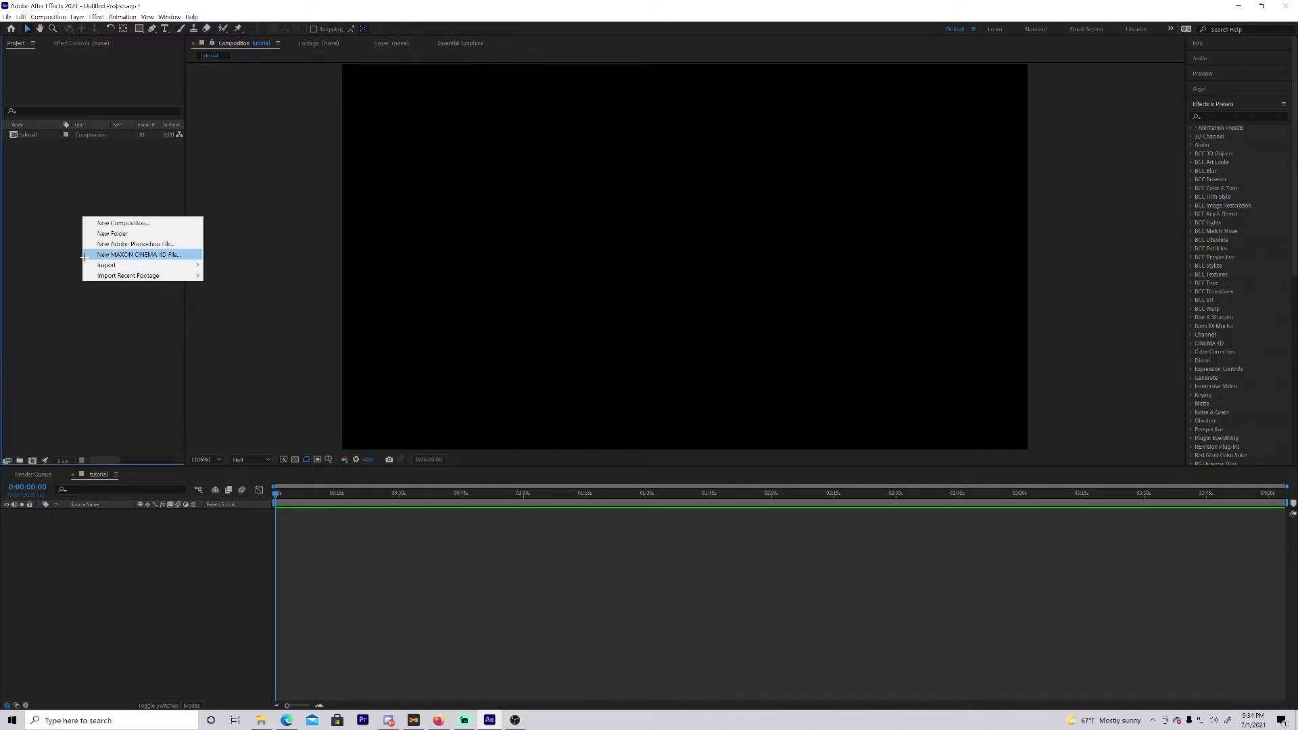
{"action": "mouse_move", "coordinate": [169, 265]}
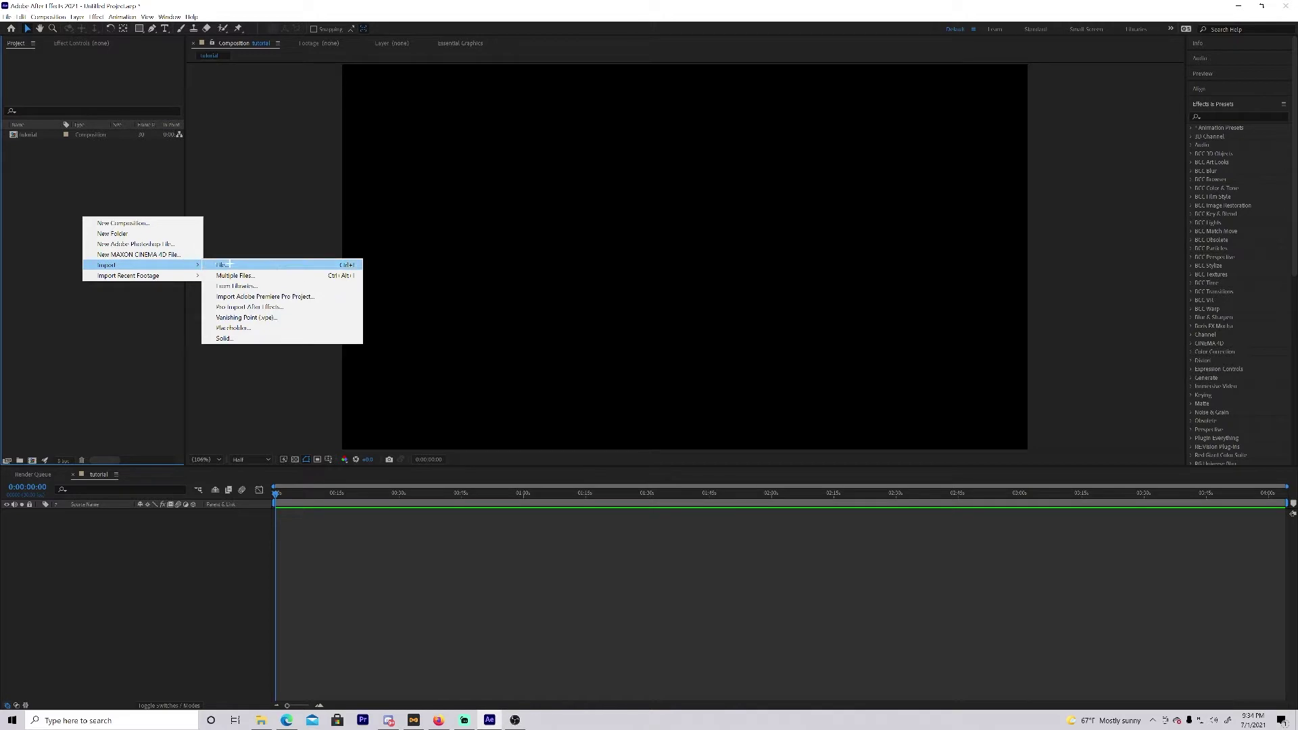
{"action": "left_click", "coordinate": [72, 167]}
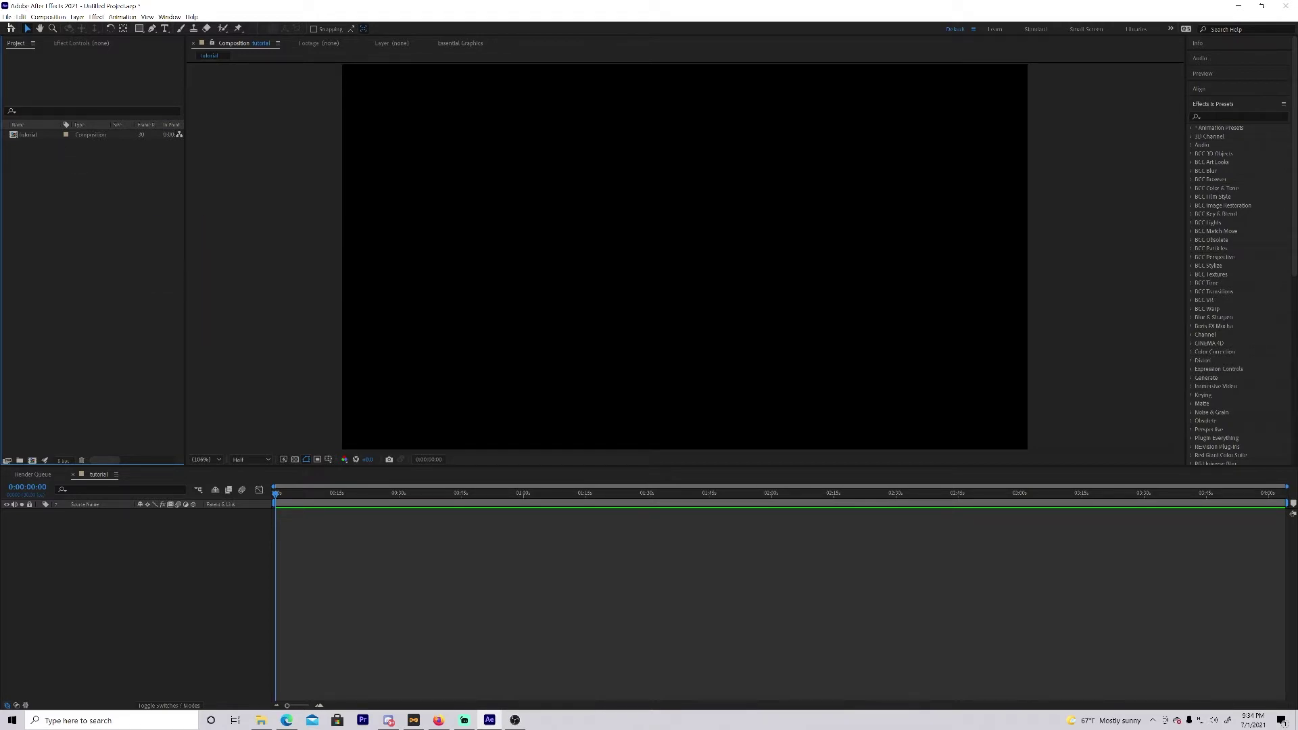
Import the Trippie Redd Miss The Rage Lyrics MP3 from the Downloads folder into the project.
{"action": "left_click", "coordinate": [7, 16]}
{"action": "left_click", "coordinate": [7, 16]}
{"action": "left_click", "coordinate": [6, 16]}
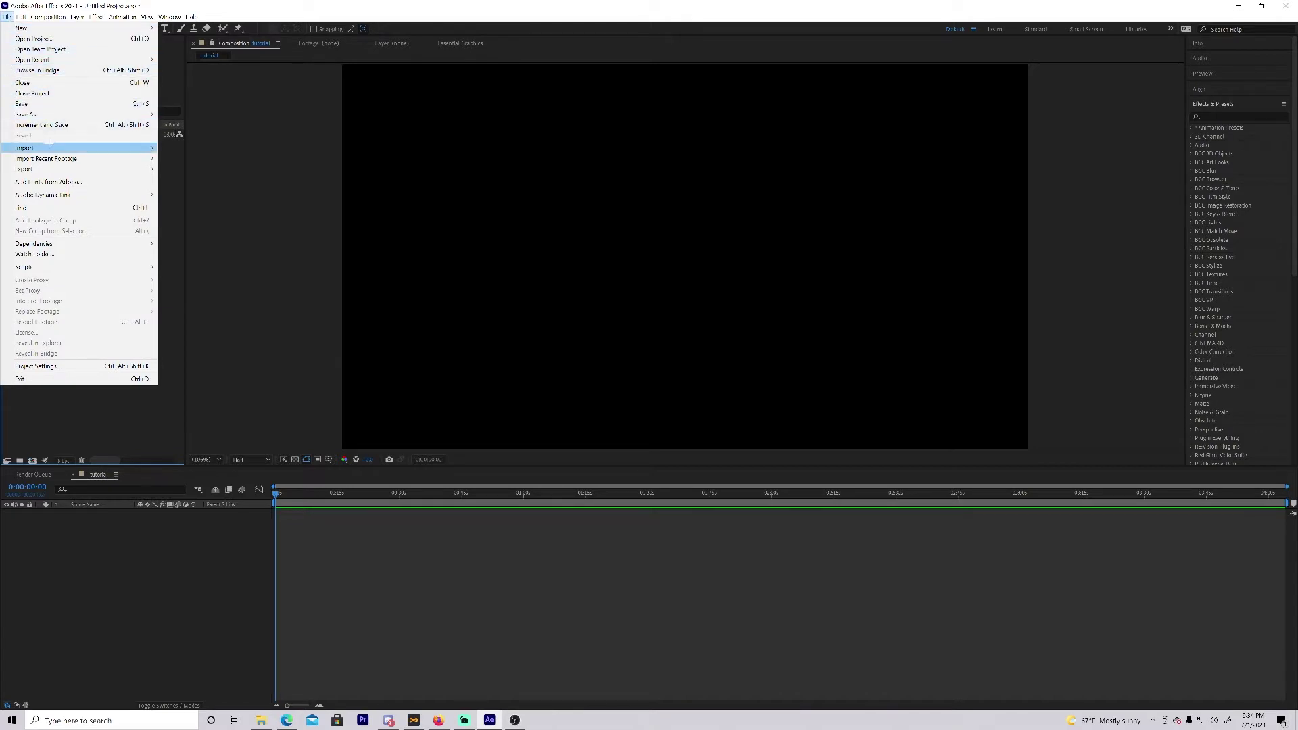
{"action": "mouse_move", "coordinate": [48, 144]}
{"action": "left_click", "coordinate": [172, 148]}
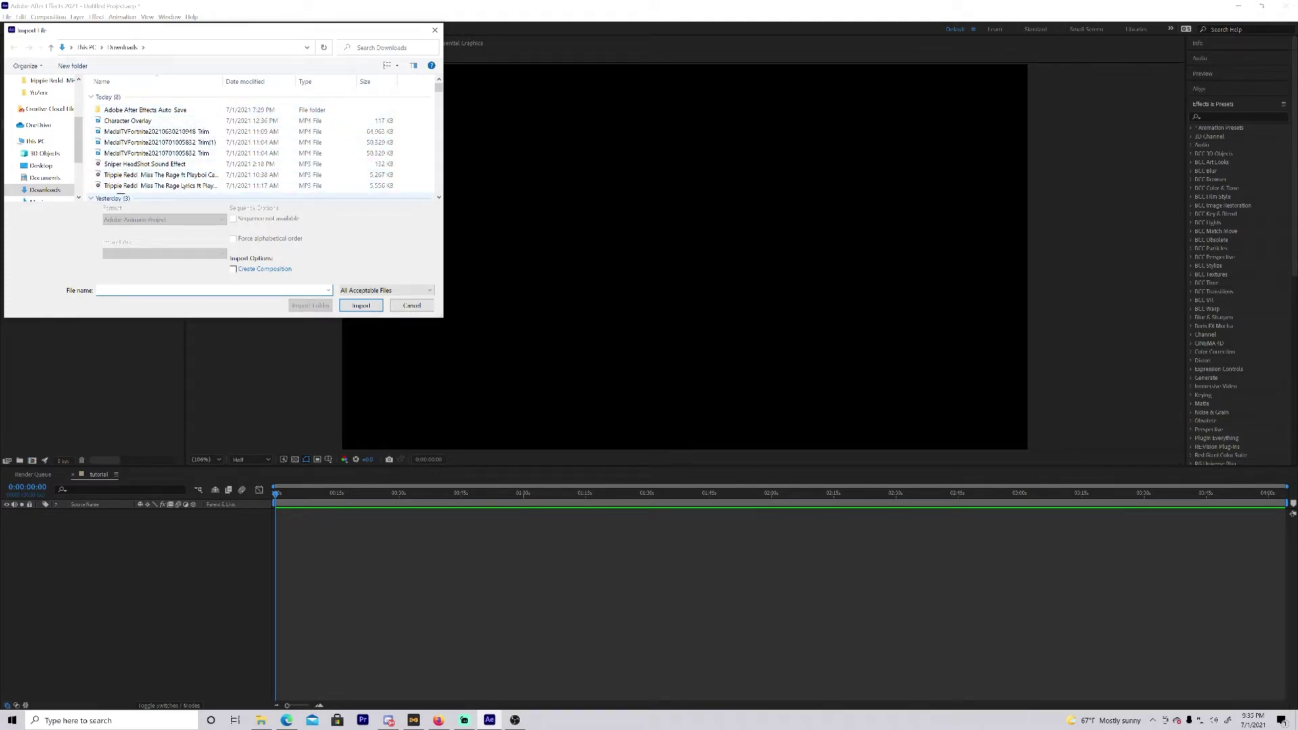
{"action": "double_click", "coordinate": [135, 185]}
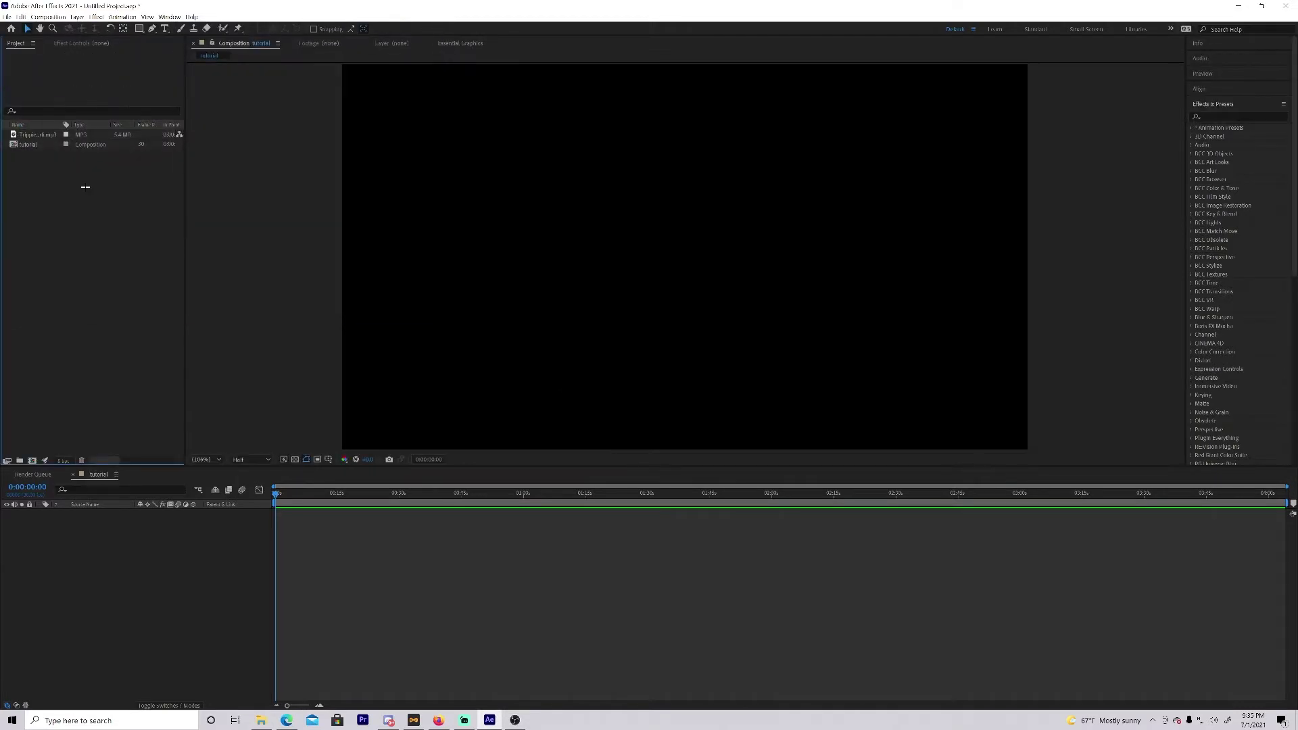
Start another file import and browse to the Montage clips folder on Local Disk (D:).
{"action": "right_click", "coordinate": [84, 185]}
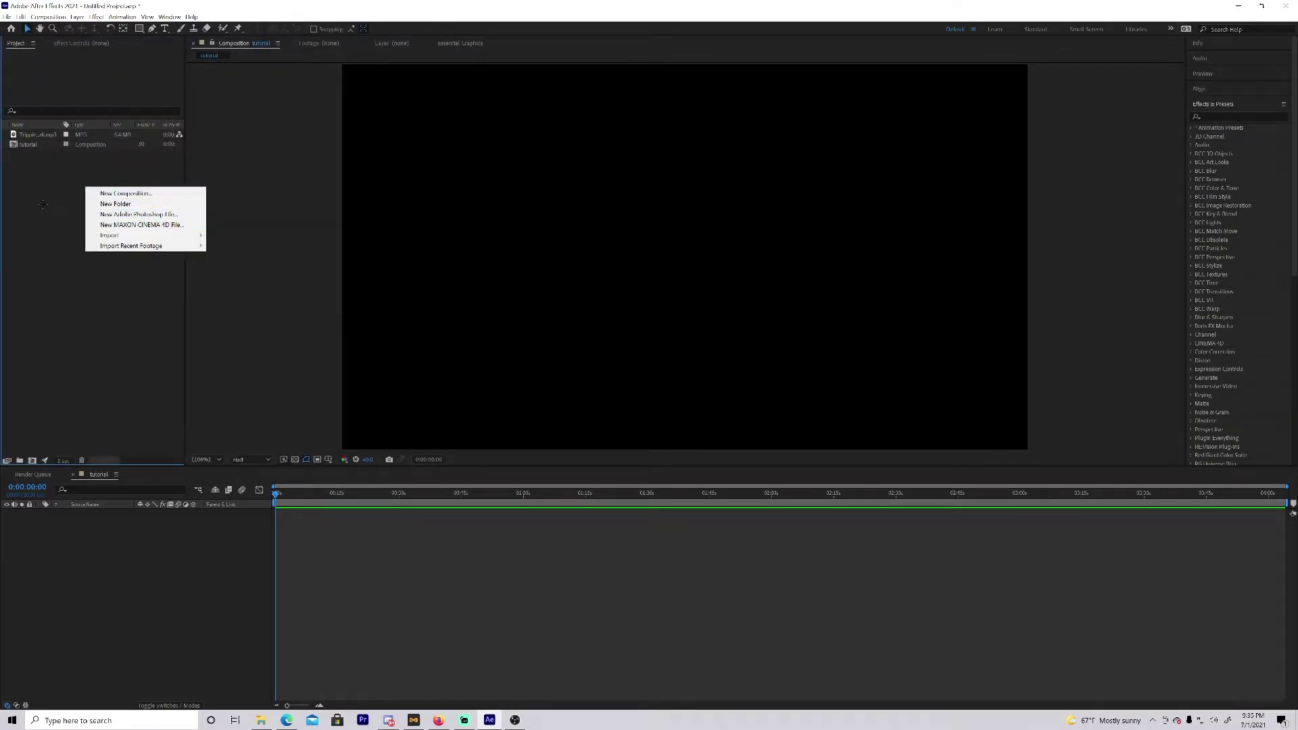
{"action": "left_click", "coordinate": [117, 194]}
{"action": "right_click", "coordinate": [117, 194]}
{"action": "mouse_move", "coordinate": [197, 242]}
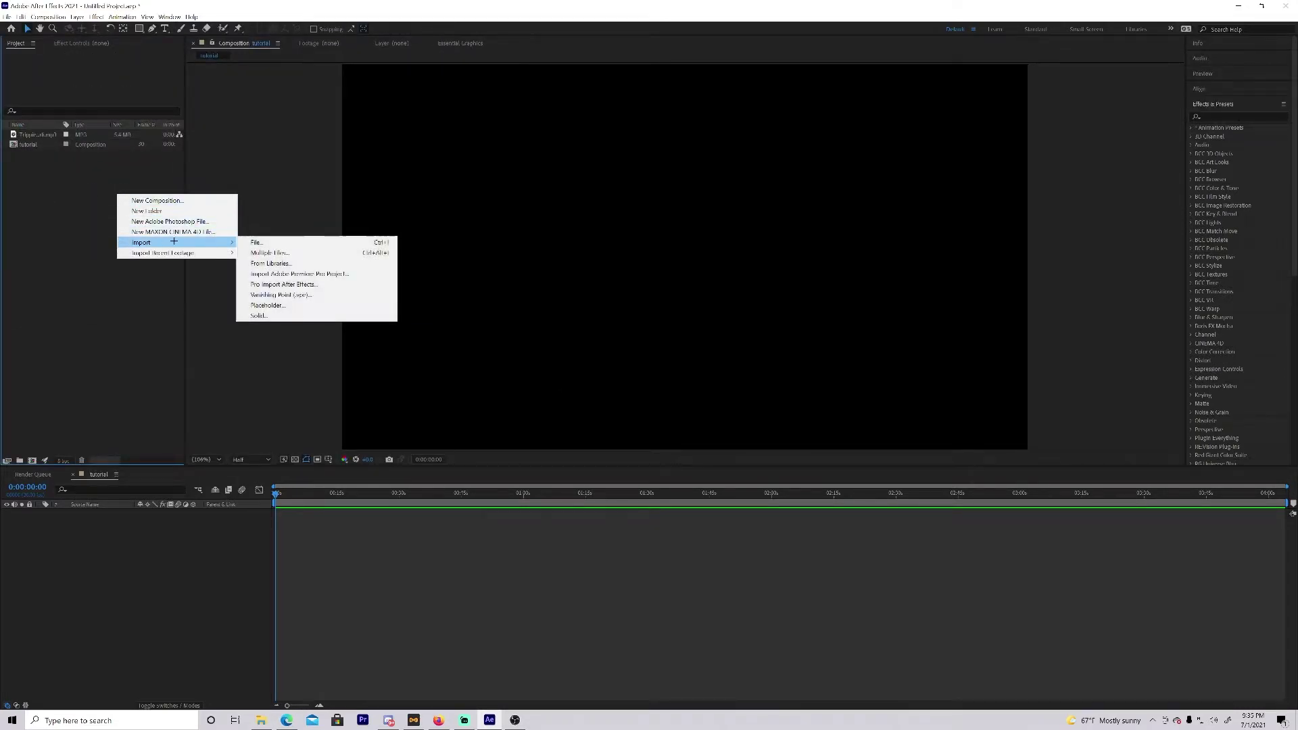
{"action": "left_click", "coordinate": [247, 242]}
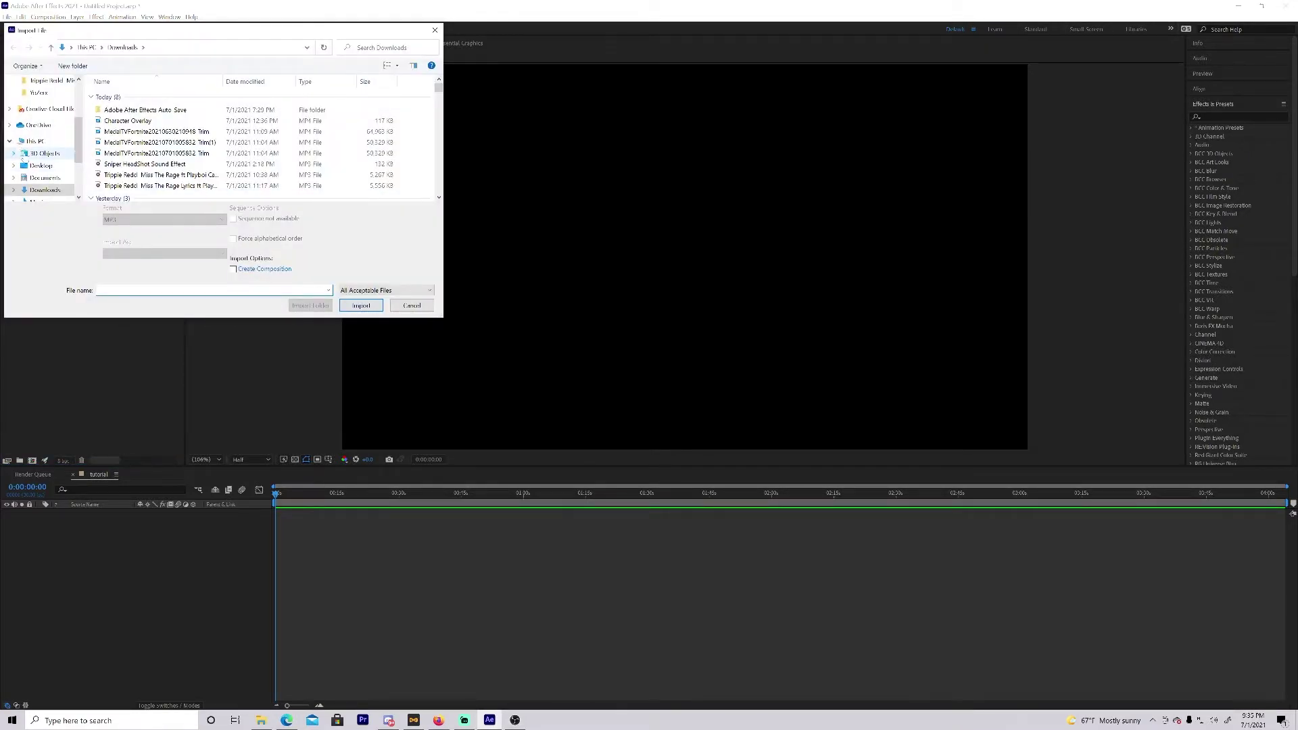
{"action": "scroll", "coordinate": [50, 180], "scroll_direction": "down", "scroll_amount": 3}
{"action": "left_click", "coordinate": [48, 166]}
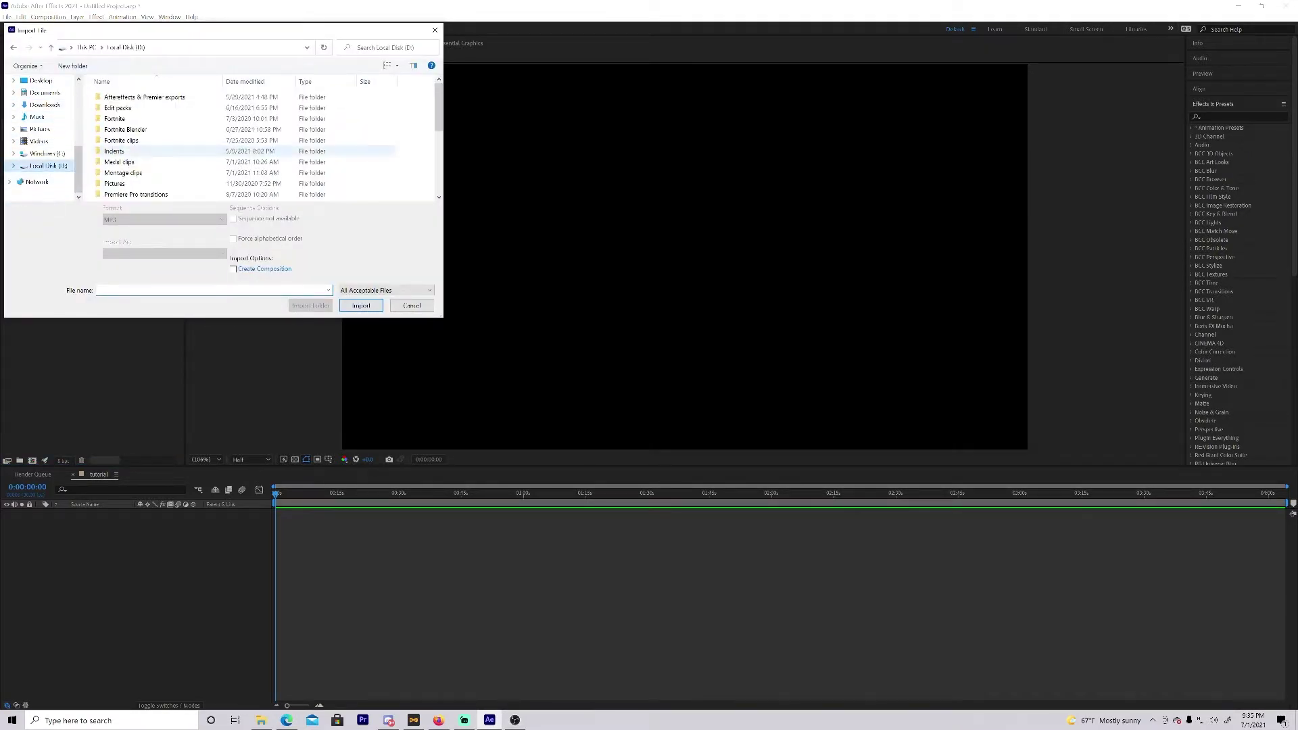
{"action": "double_click", "coordinate": [125, 164]}
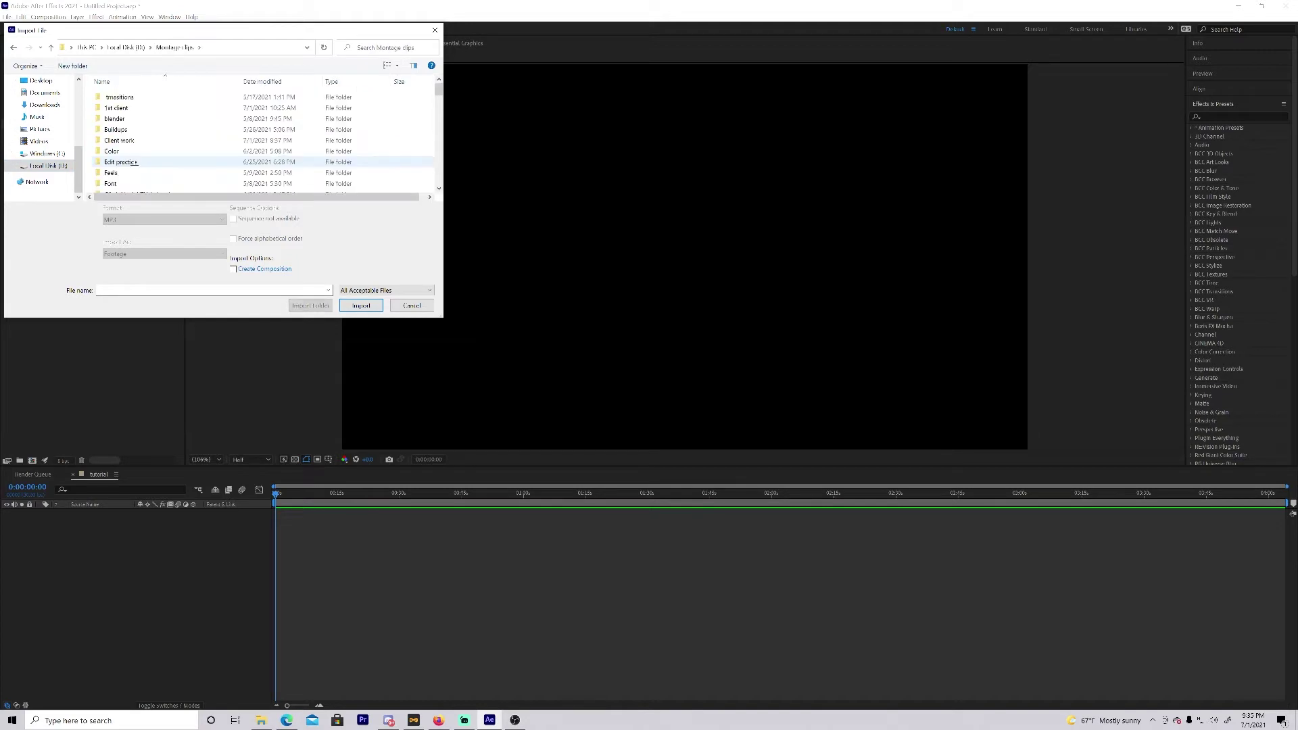
Import the Clean Mongraal classic video clip from the Sun goes down subfolder.
{"action": "scroll", "coordinate": [162, 177], "scroll_direction": "down", "scroll_amount": 2}
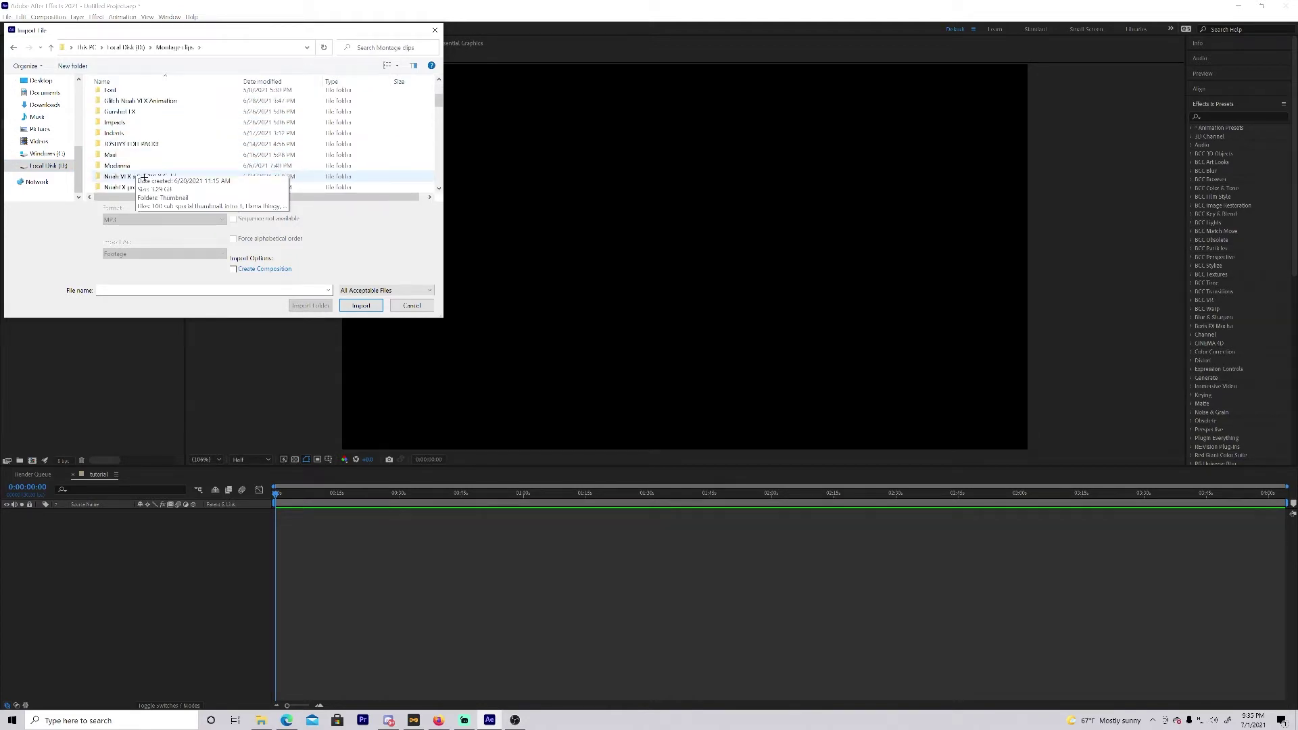
{"action": "scroll", "coordinate": [144, 187], "scroll_direction": "down", "scroll_amount": 5}
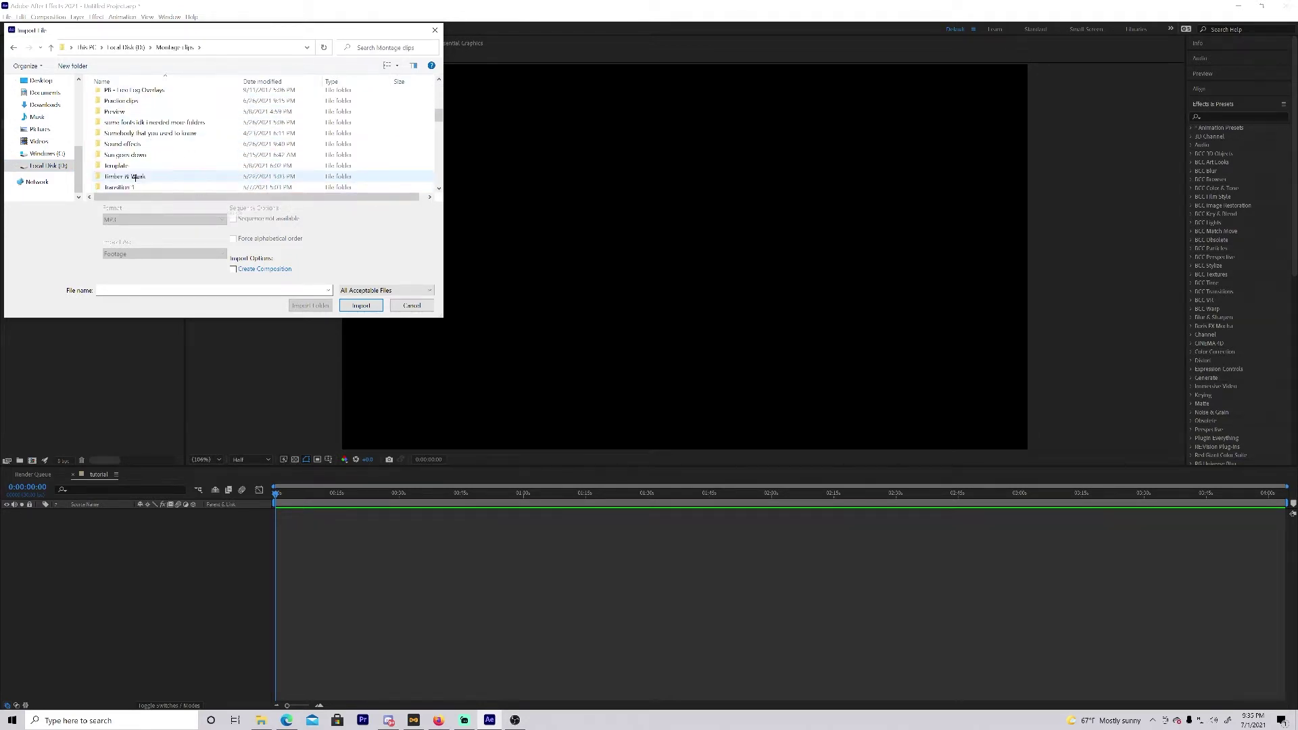
{"action": "scroll", "coordinate": [131, 165], "scroll_direction": "up", "scroll_amount": 1}
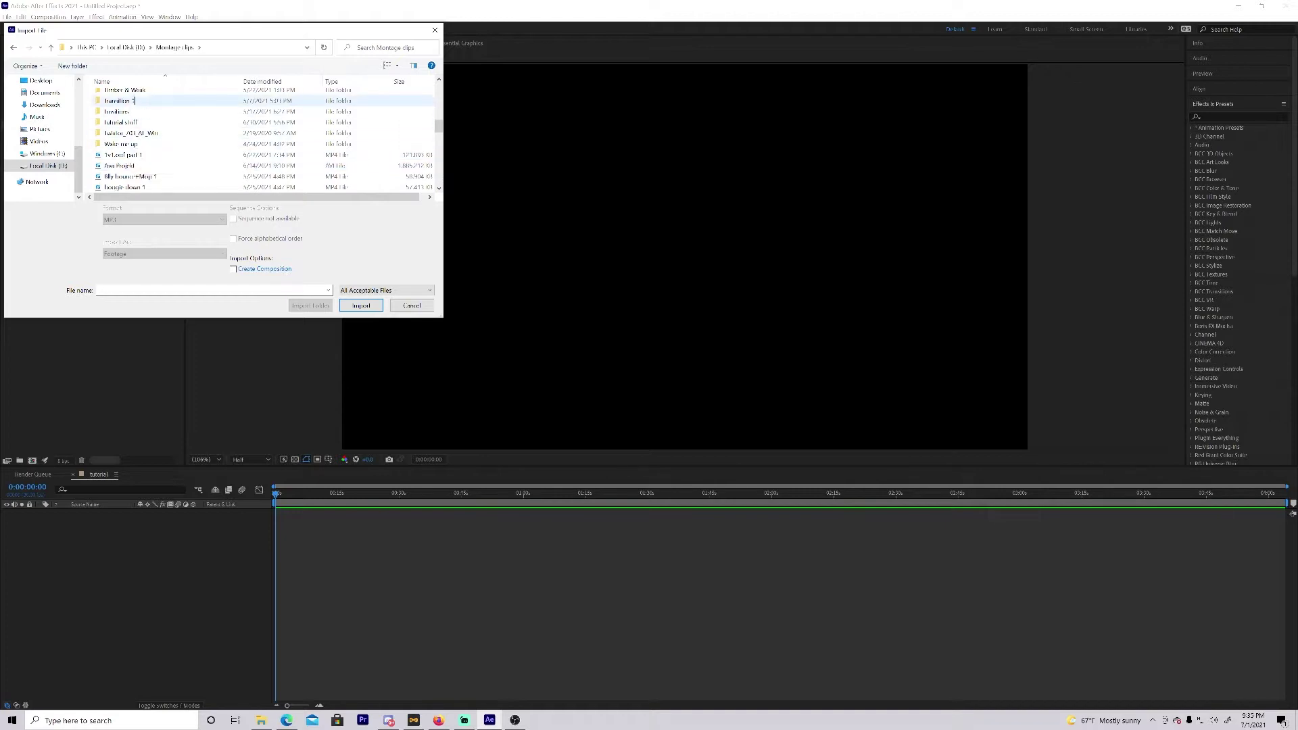
{"action": "double_click", "coordinate": [125, 94]}
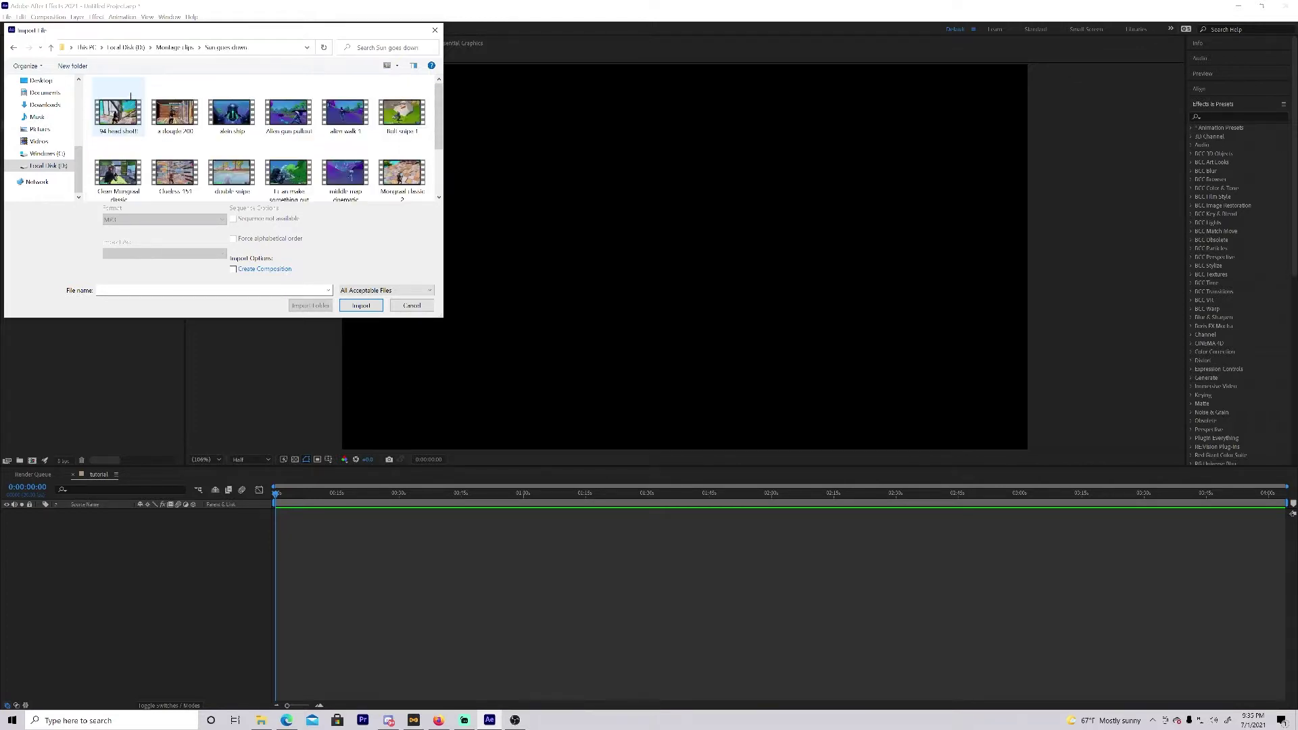
{"action": "scroll", "coordinate": [180, 118], "scroll_direction": "down", "scroll_amount": 1}
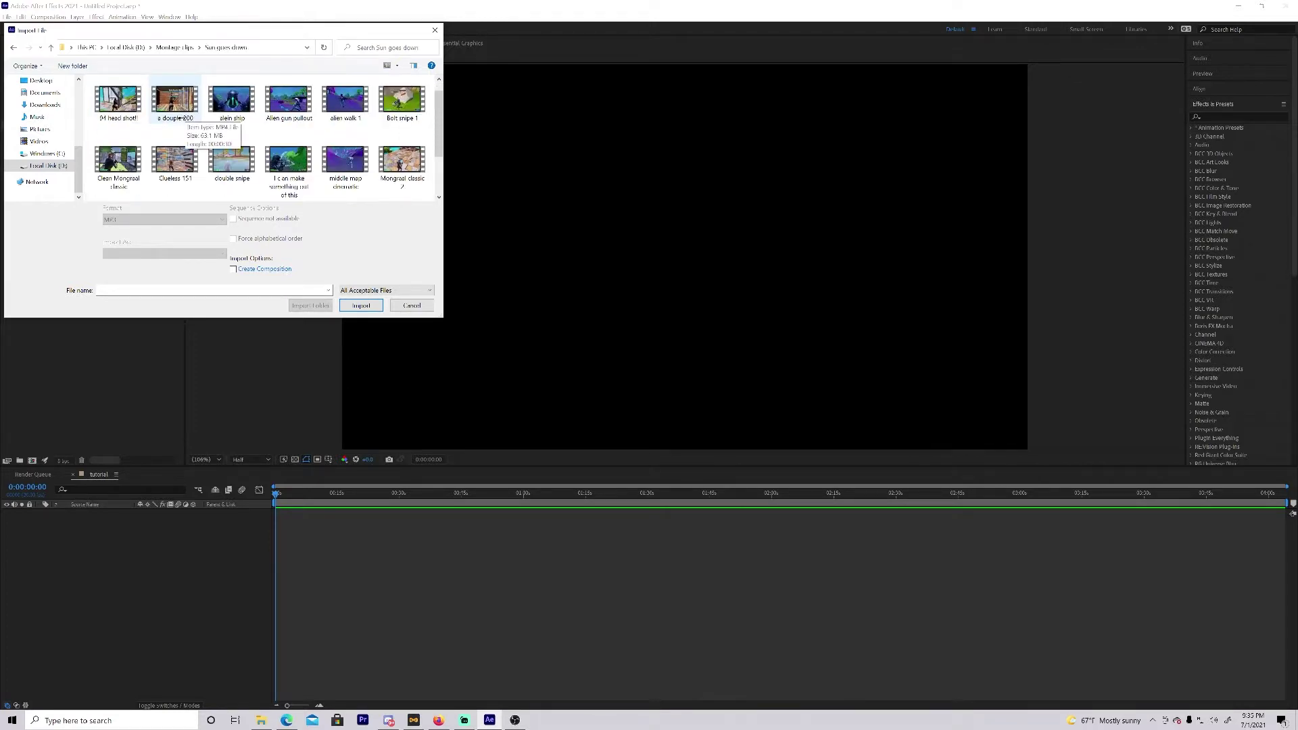
{"action": "left_click", "coordinate": [114, 153]}
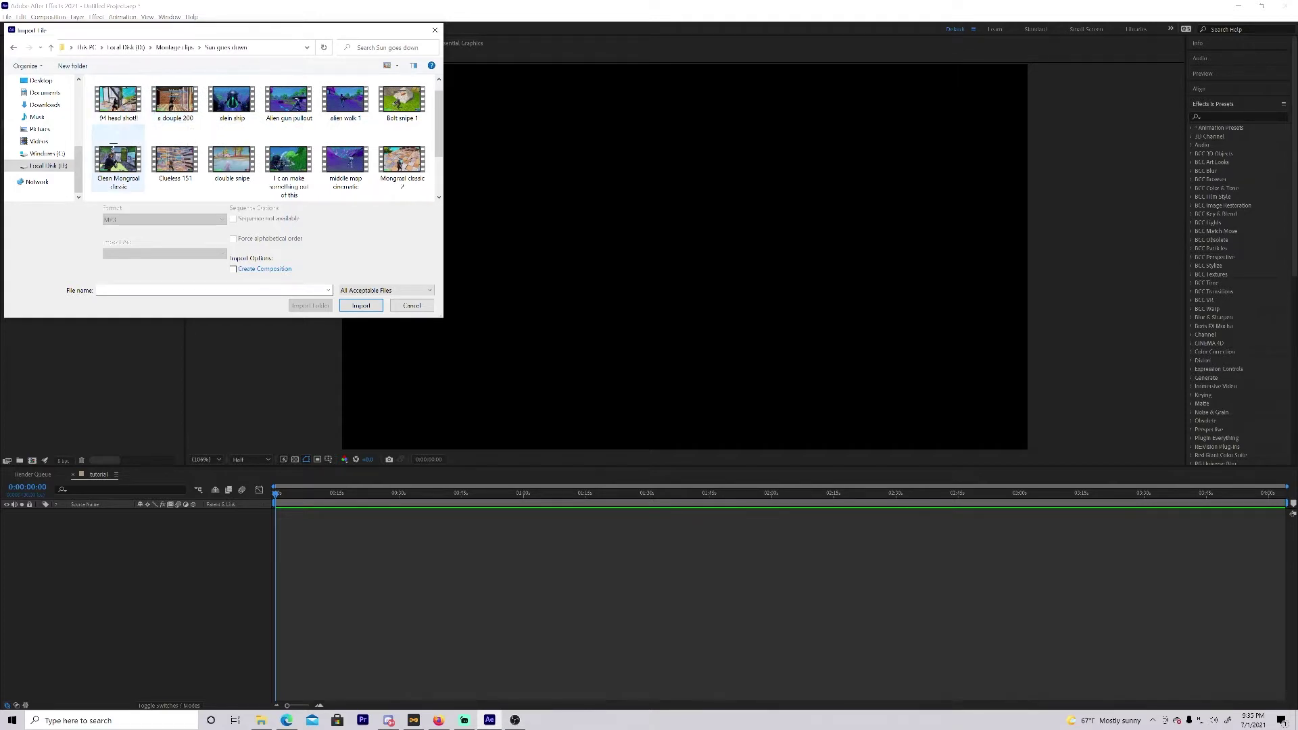
{"action": "double_click", "coordinate": [114, 148]}
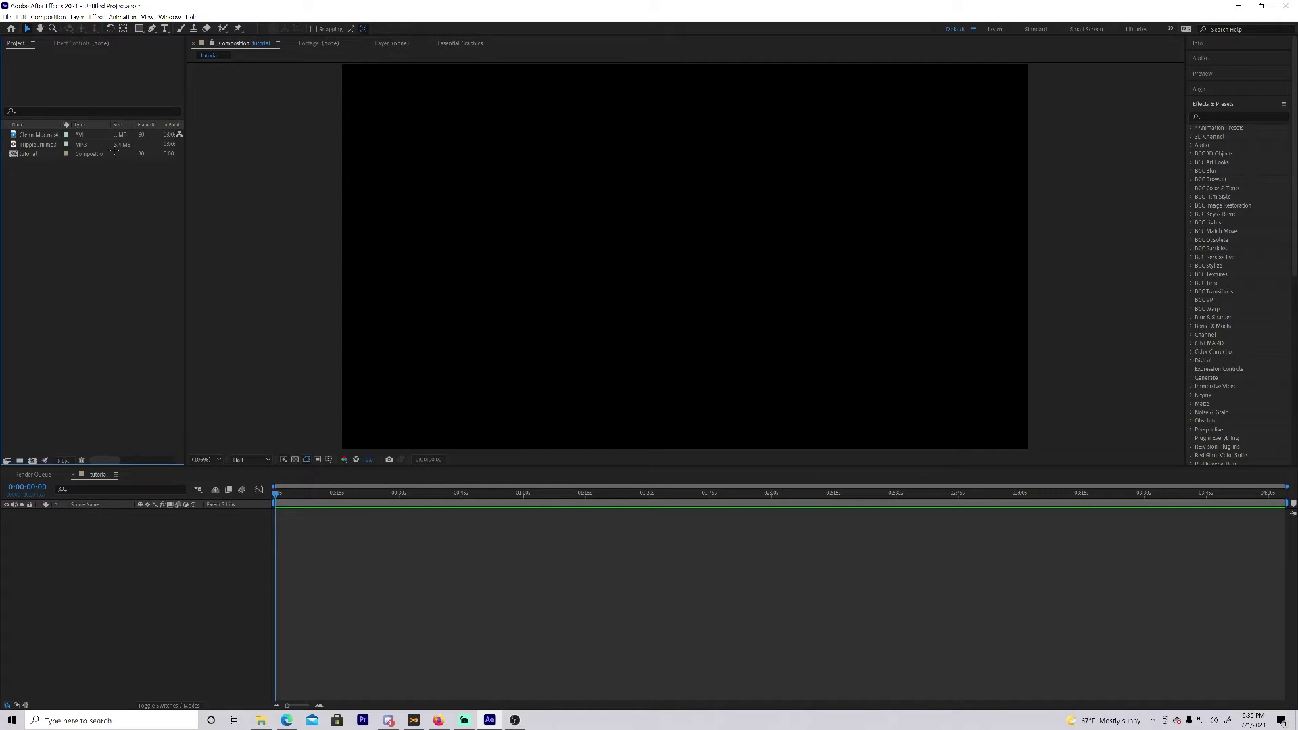
Open the Clean Mongraal classic clip in the Footage viewer, preview it, and set its in point at about 24 seconds.
{"action": "double_click", "coordinate": [39, 135]}
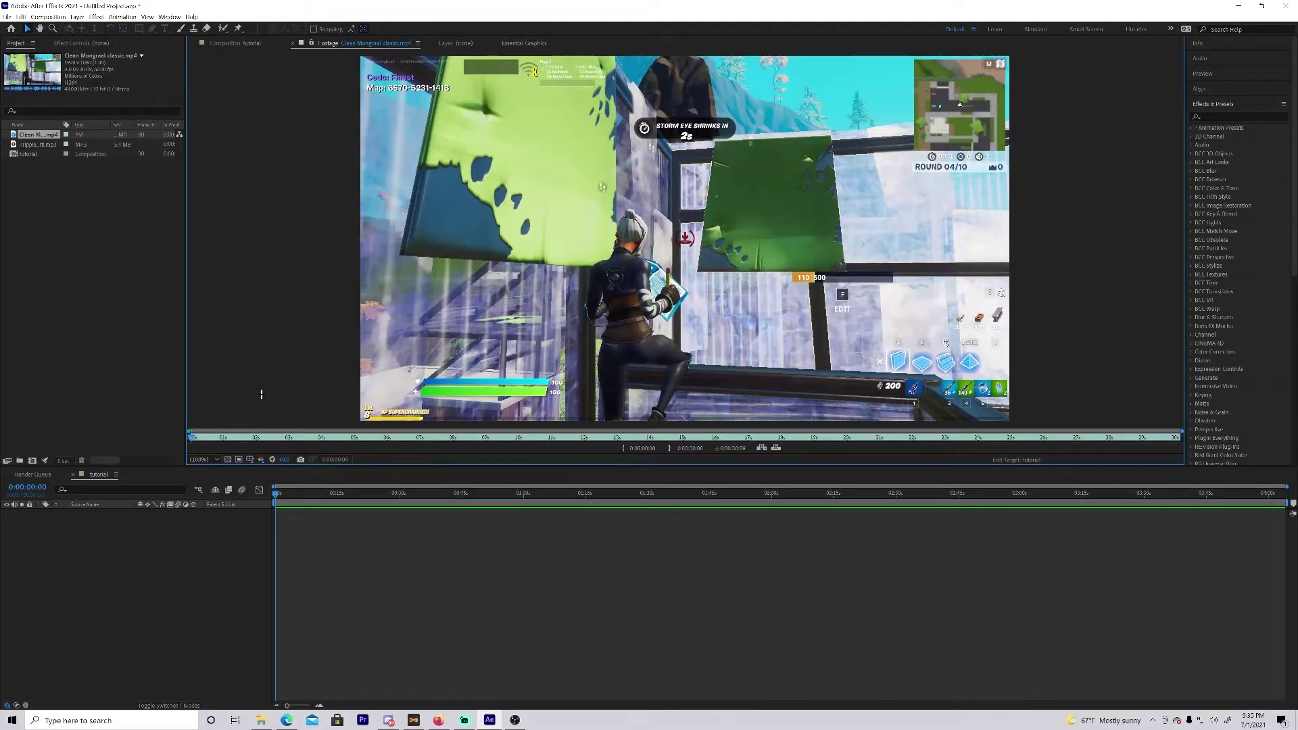
{"action": "key", "text": "space"}
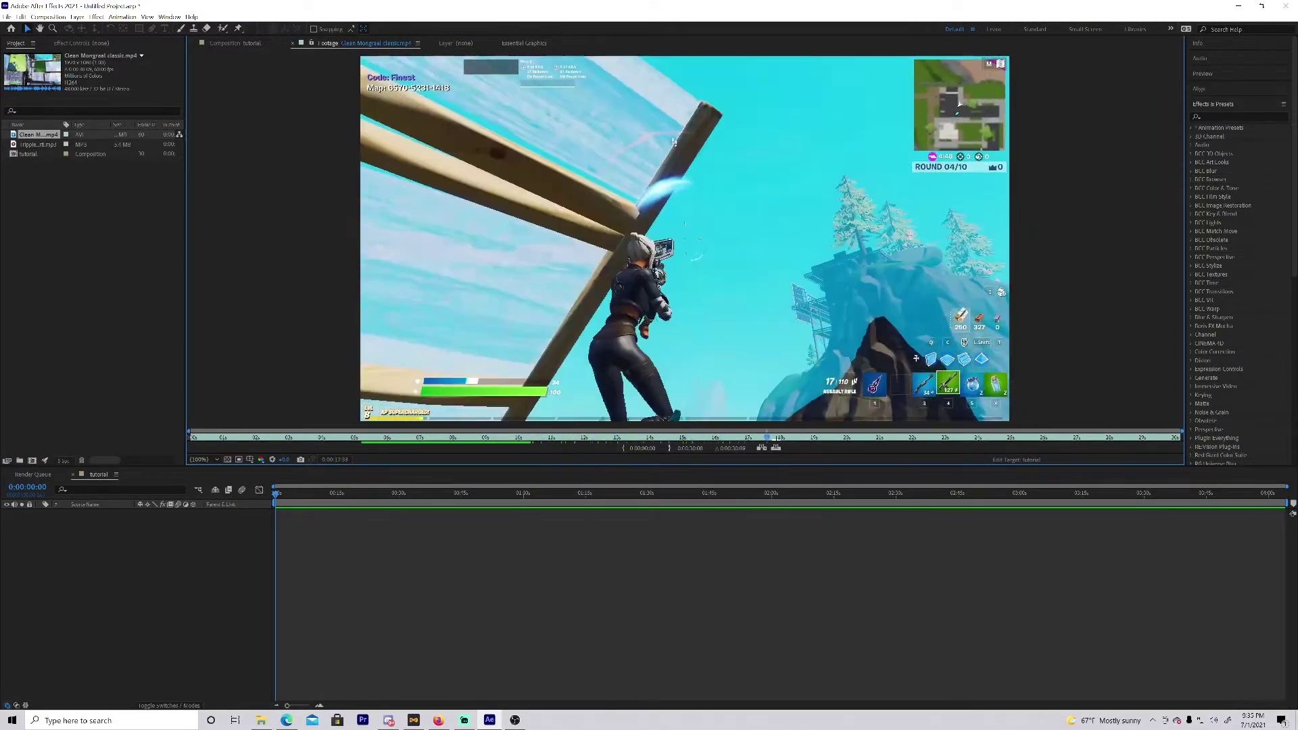
{"action": "left_click_drag", "start_coordinate": [914, 430], "coordinate": [960, 427]}
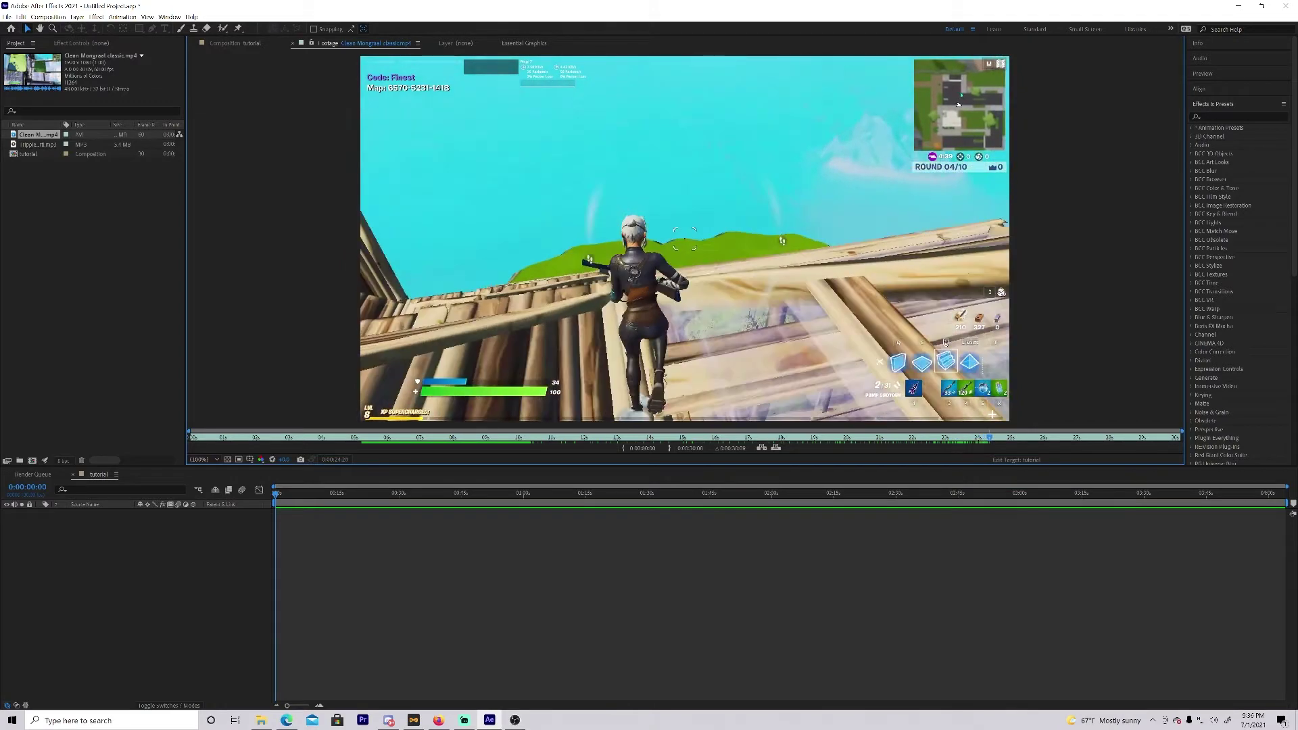
{"action": "left_click", "coordinate": [620, 448]}
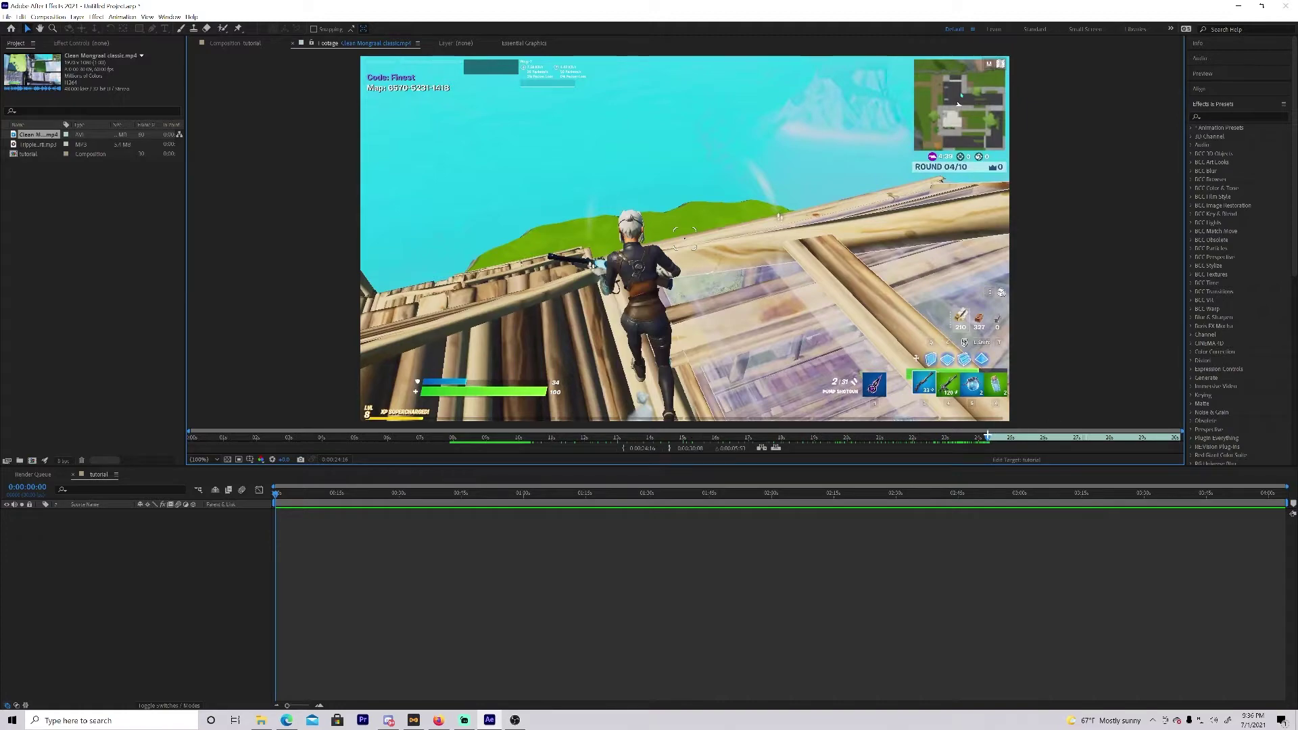
Play the clip from its in point and set the out point just after the knockdown, at about 28 seconds.
{"action": "mouse_move", "coordinate": [988, 437]}
{"action": "left_mouse_down"}
{"action": "mouse_move", "coordinate": [879, 432]}
{"action": "mouse_move", "coordinate": [983, 423]}
{"action": "left_mouse_up"}
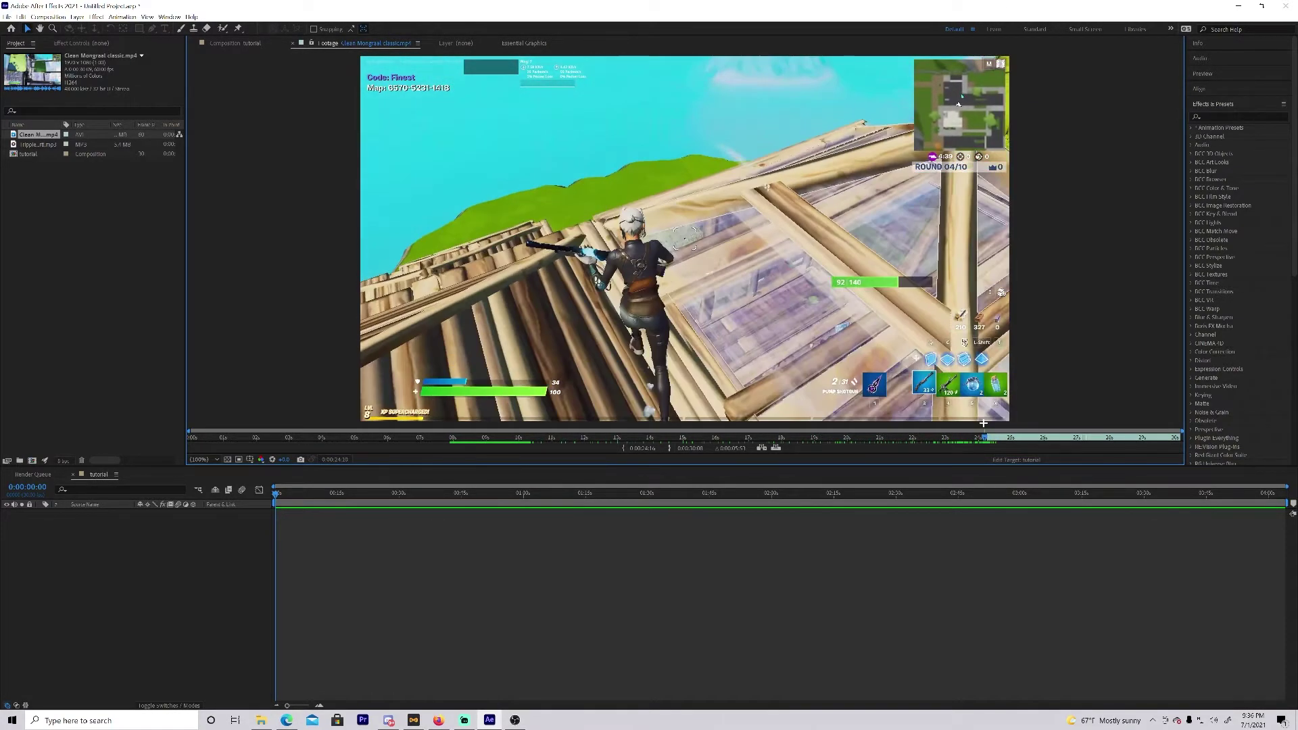
{"action": "key", "text": "space"}
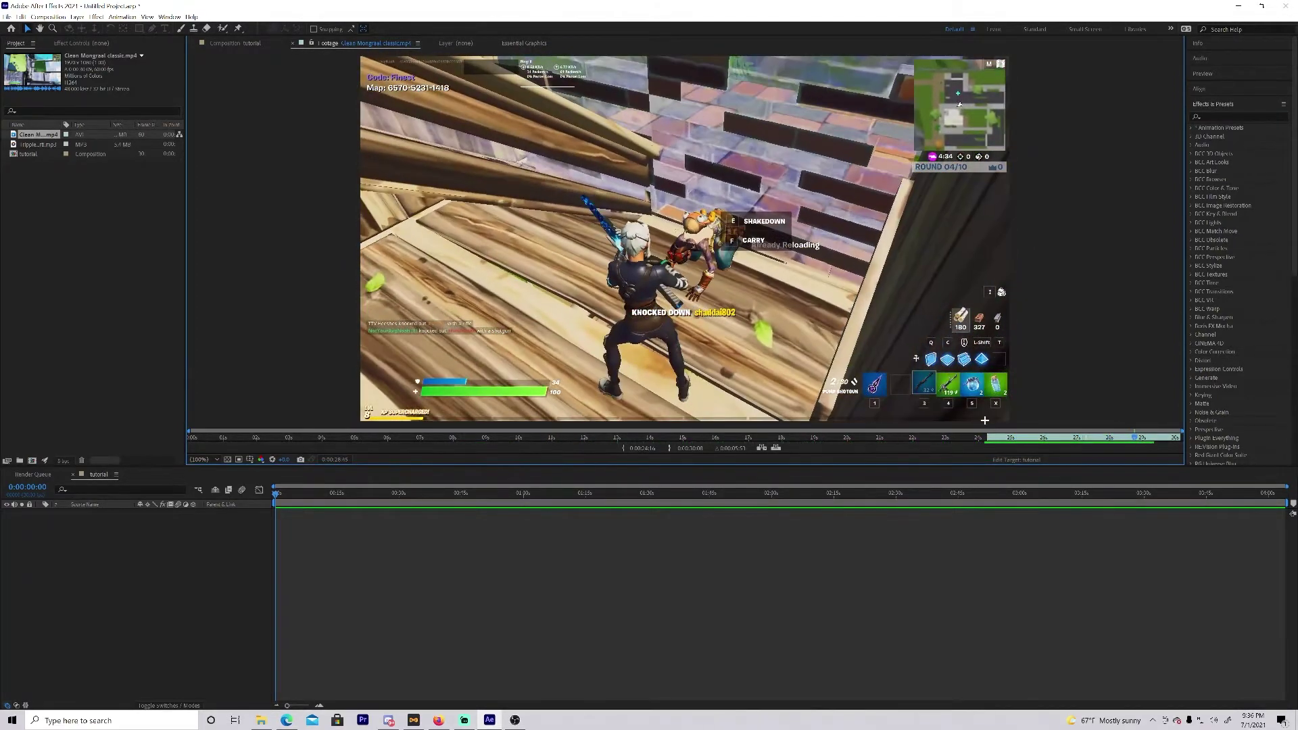
{"action": "left_click", "coordinate": [672, 448]}
Preview the Trippie Redd Miss The Rage MP3 in the Footage viewer and add it to the tutorial composition's timeline.
{"action": "double_click", "coordinate": [31, 144]}
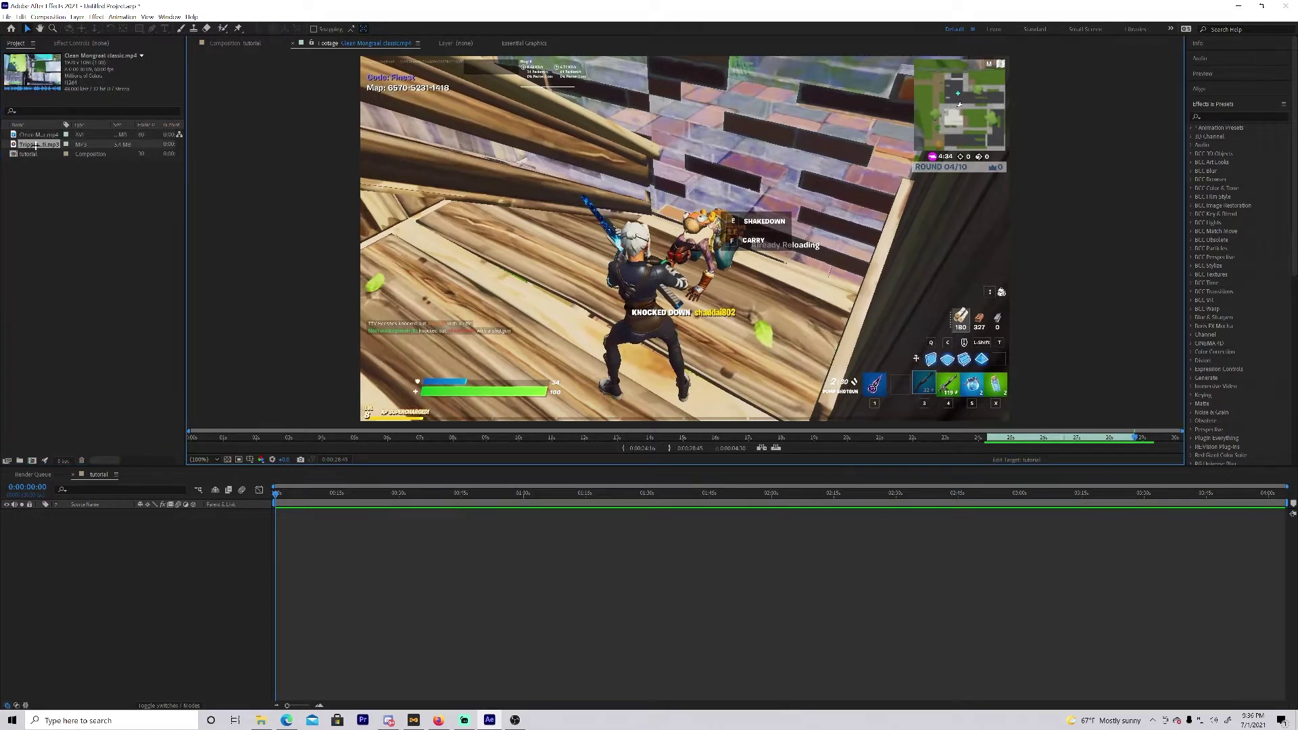
{"action": "key", "text": "space"}
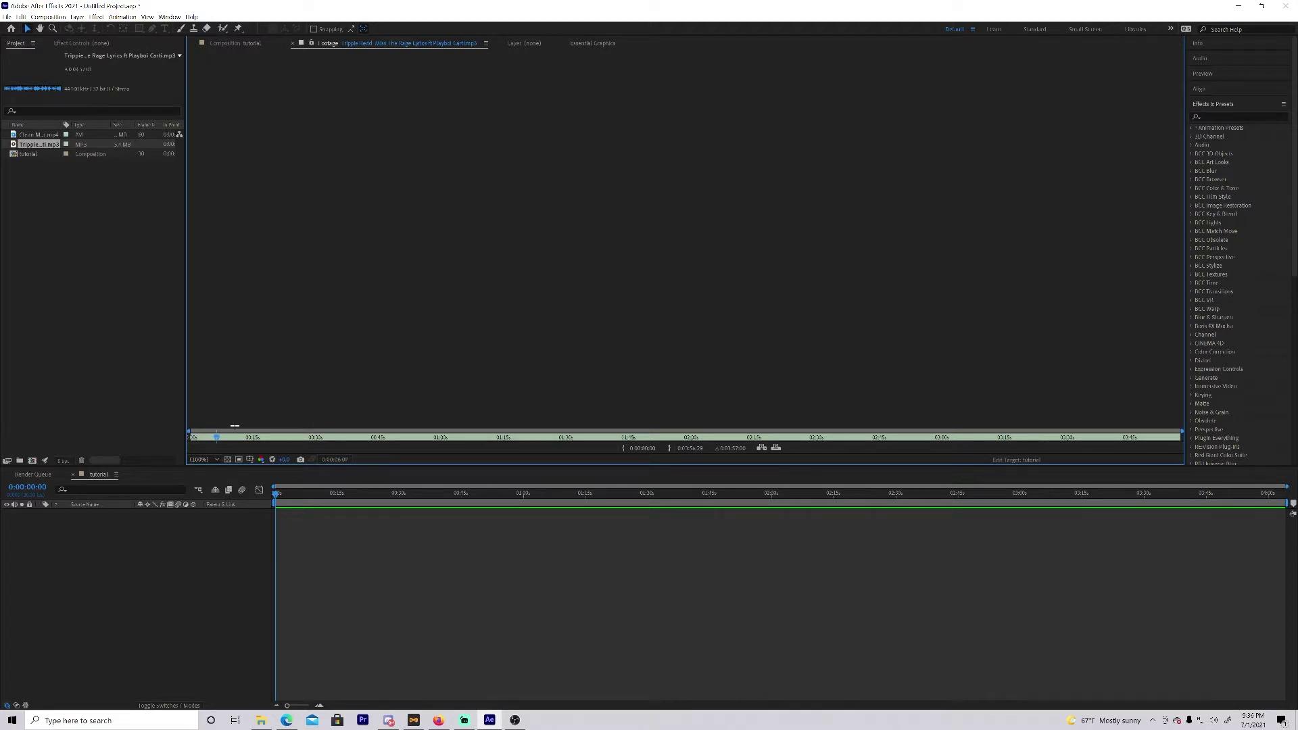
{"action": "left_click", "coordinate": [91, 237]}
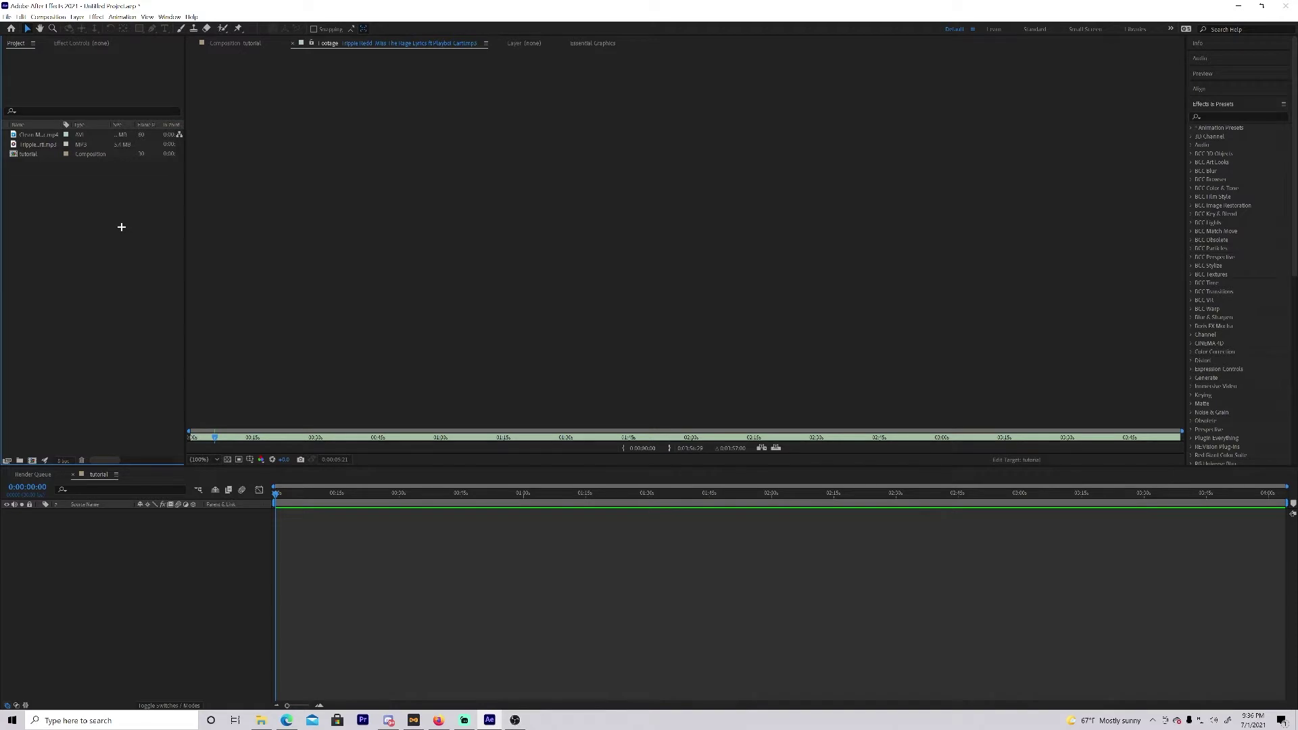
{"action": "left_click", "coordinate": [41, 144]}
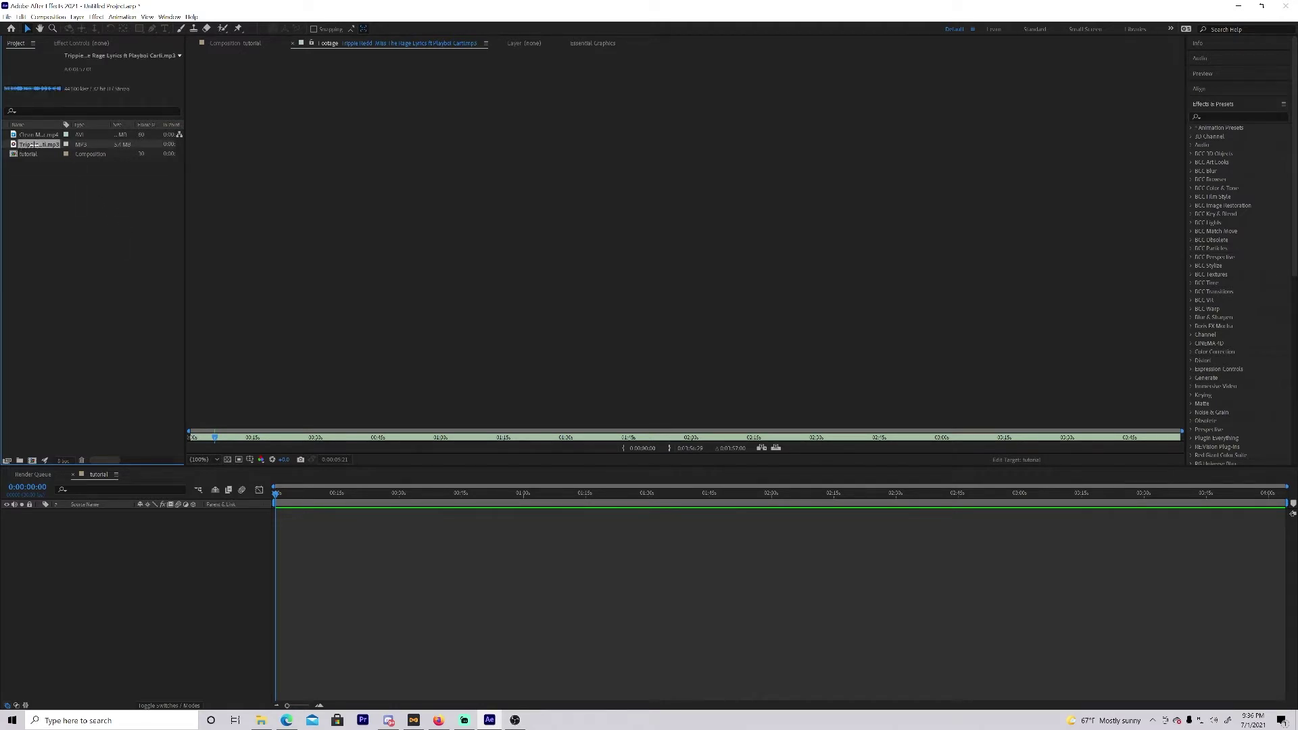
{"action": "left_click_drag", "start_coordinate": [42, 148], "coordinate": [128, 518]}
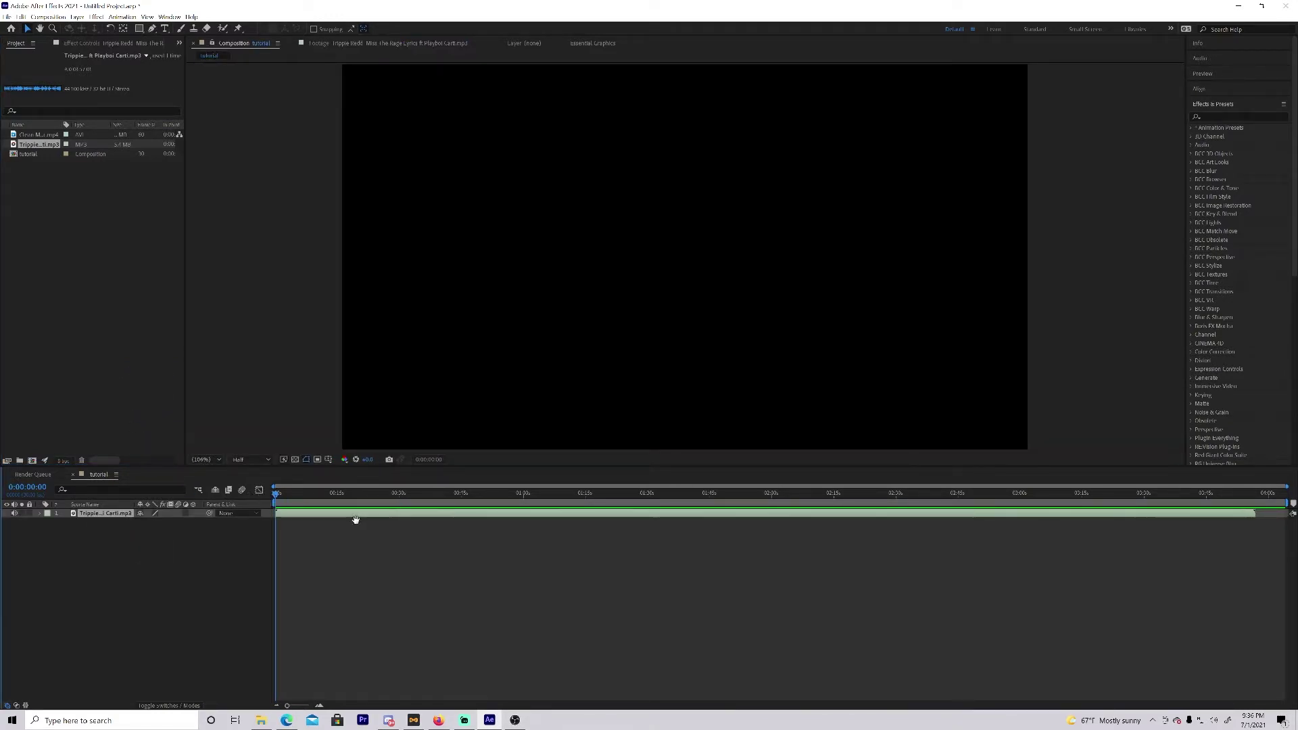
Play the first seconds of the song layer and reveal its audio waveform.
{"action": "key", "text": "space"}
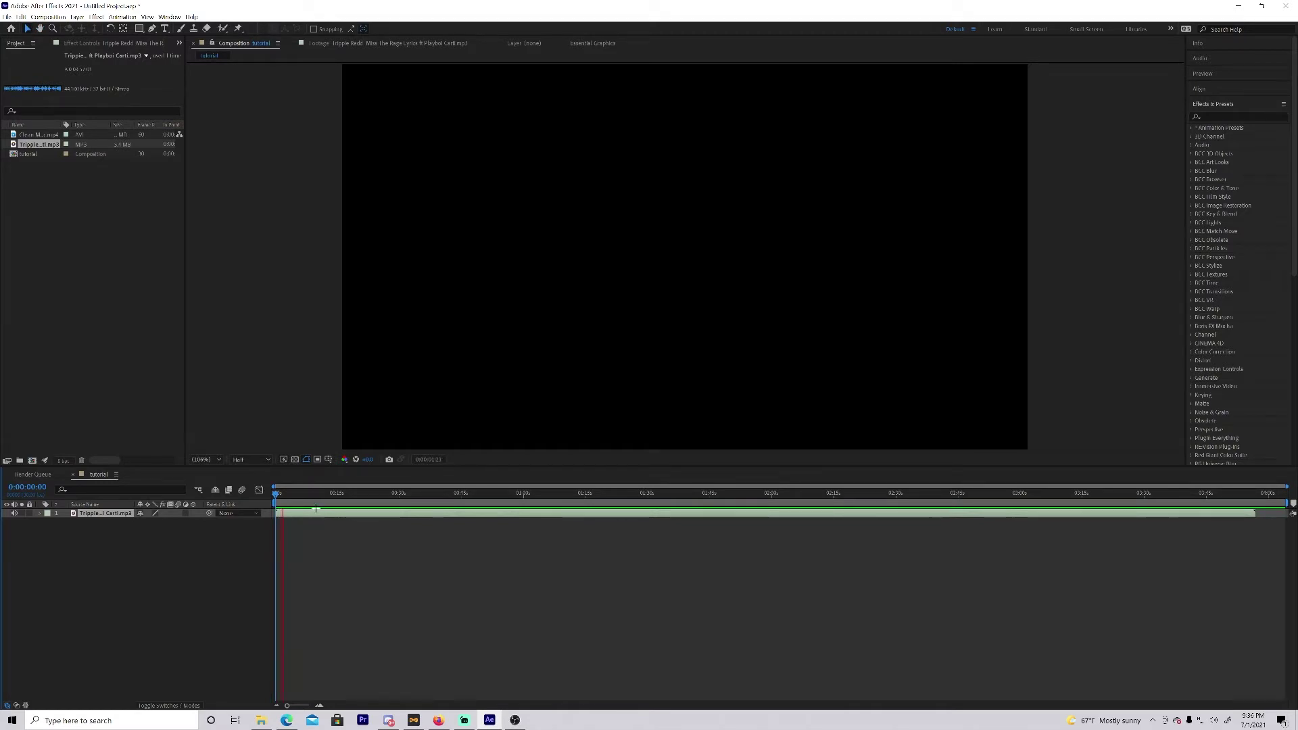
{"action": "key", "text": "space"}
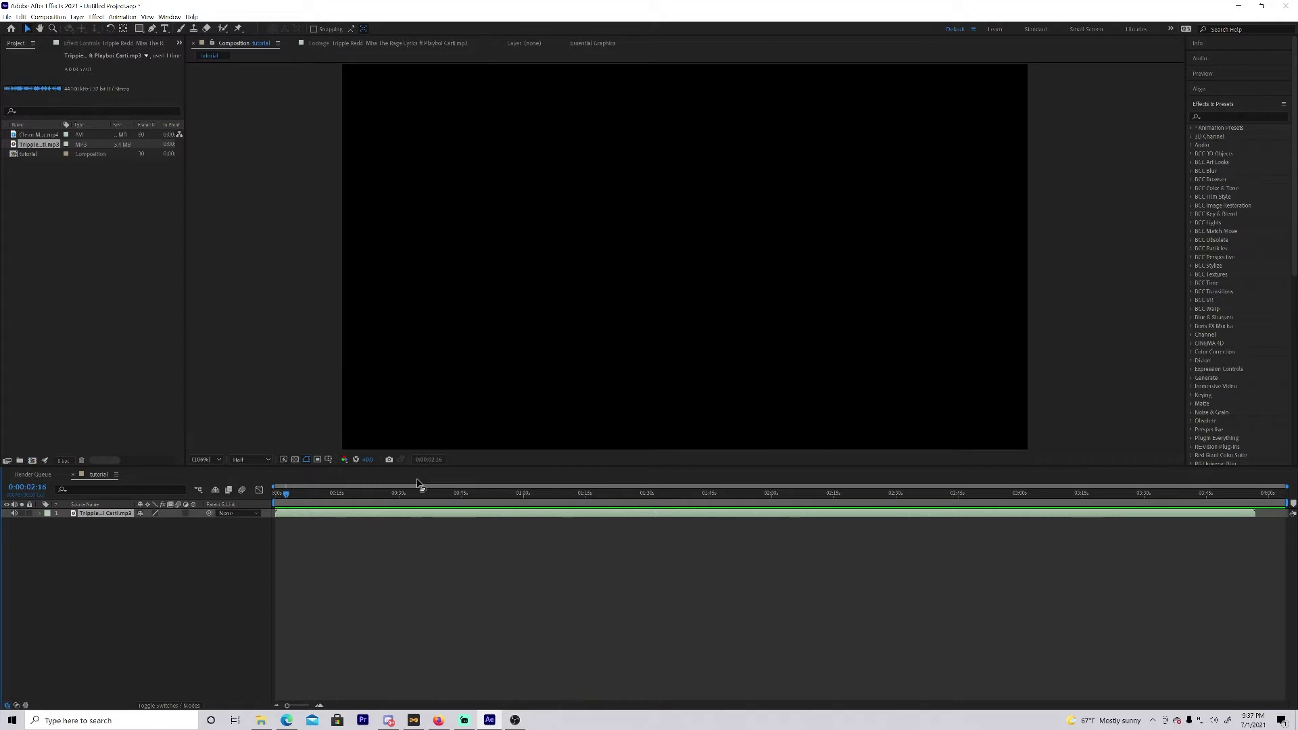
{"action": "key", "text": "l"}
{"action": "key", "text": "l"}
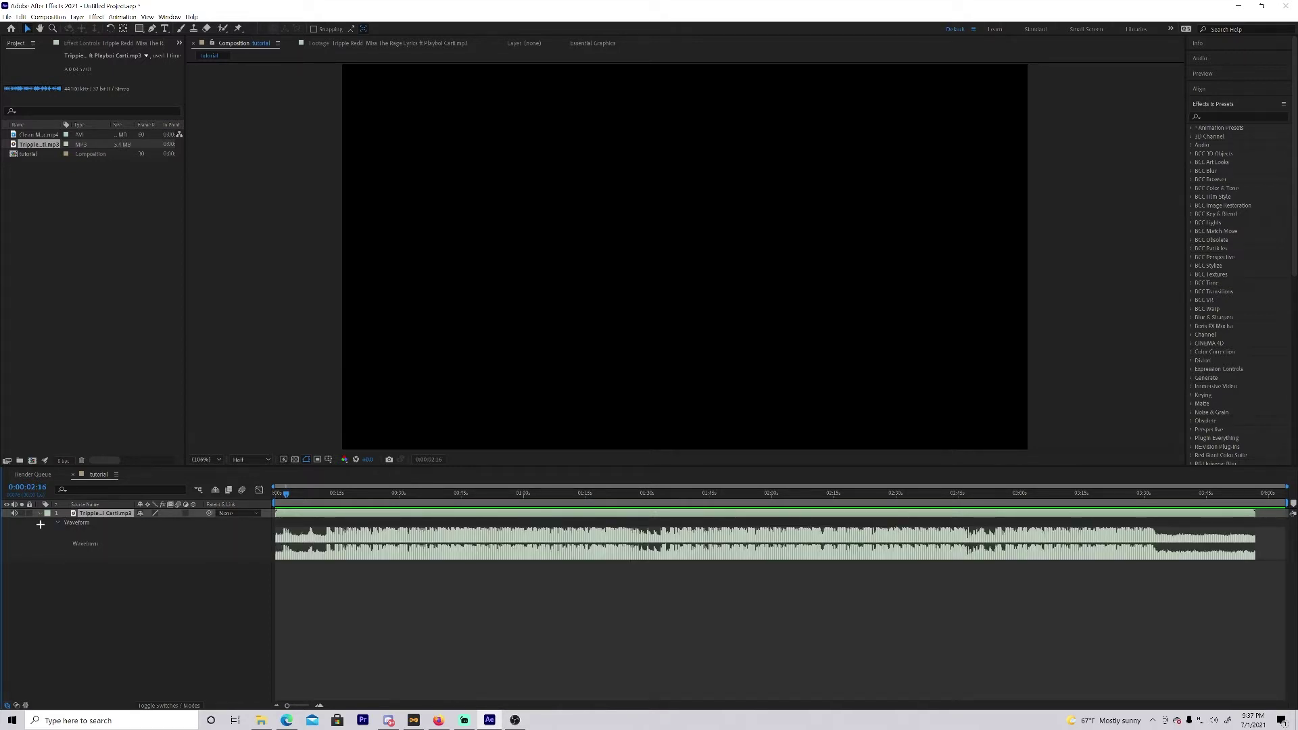
Collapse the song layer's properties and expand its Audio and Waveform groups to display the waveform.
{"action": "left_click", "coordinate": [43, 513]}
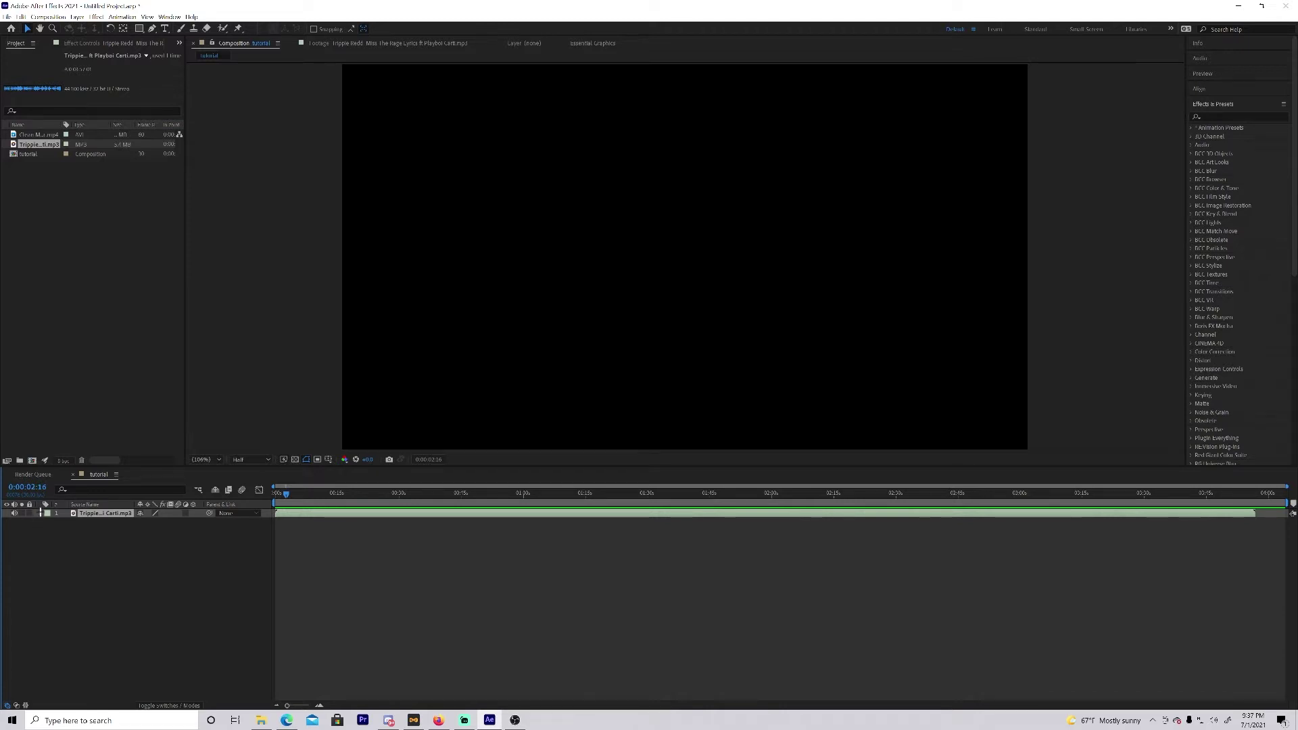
{"action": "left_click", "coordinate": [50, 515]}
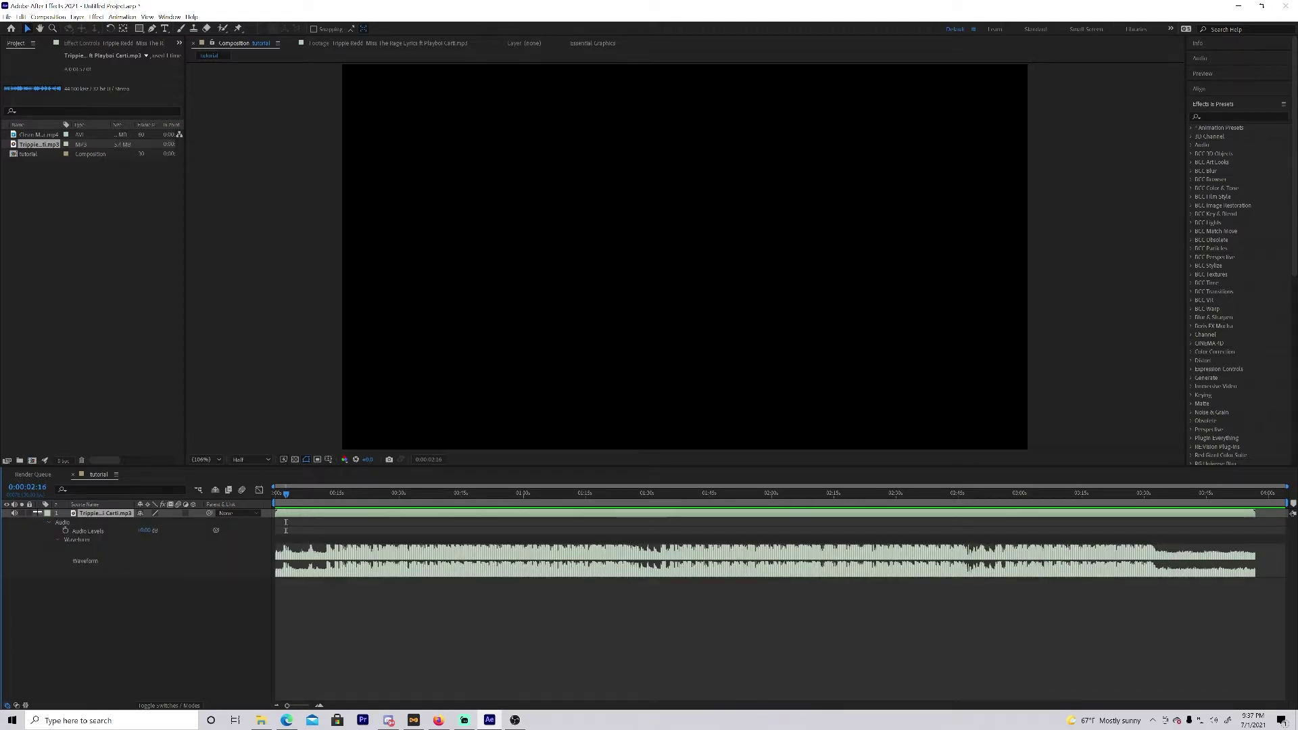
{"action": "left_click", "coordinate": [41, 514]}
{"action": "left_click", "coordinate": [41, 514]}
{"action": "left_click", "coordinate": [46, 523]}
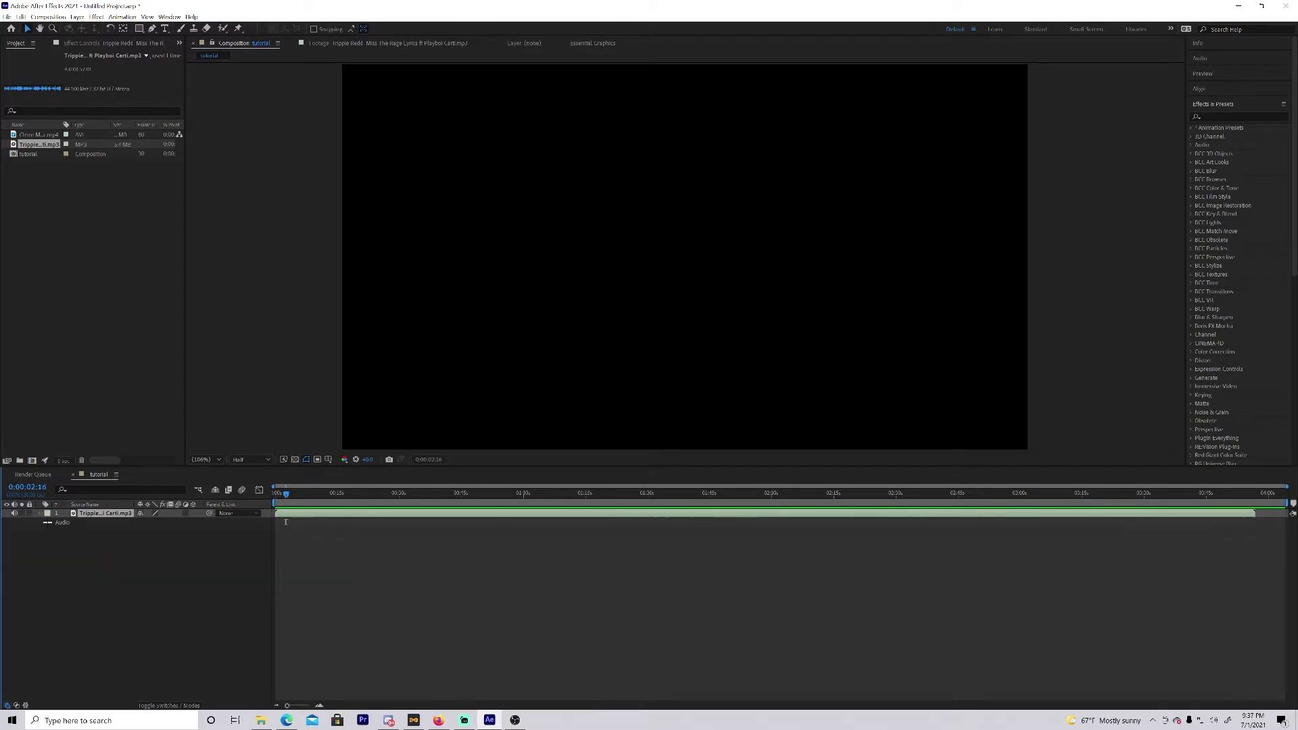
{"action": "left_click", "coordinate": [48, 523]}
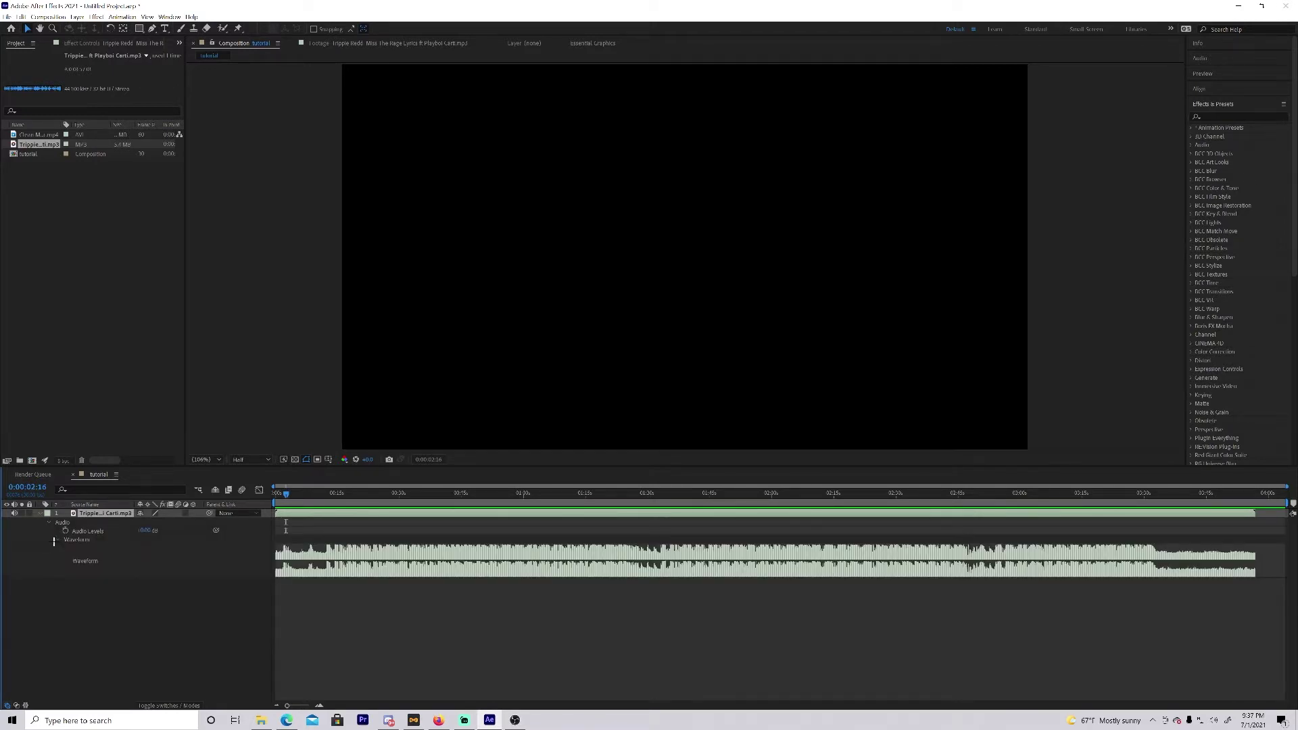
{"action": "left_click", "coordinate": [54, 541]}
{"action": "left_click", "coordinate": [54, 540]}
Play the song from the beginning and scrub the playhead to 0:00:05:29.
{"action": "left_click_drag", "start_coordinate": [289, 494], "coordinate": [274, 493]}
{"action": "key", "text": "space"}
{"action": "key", "text": "equal"}
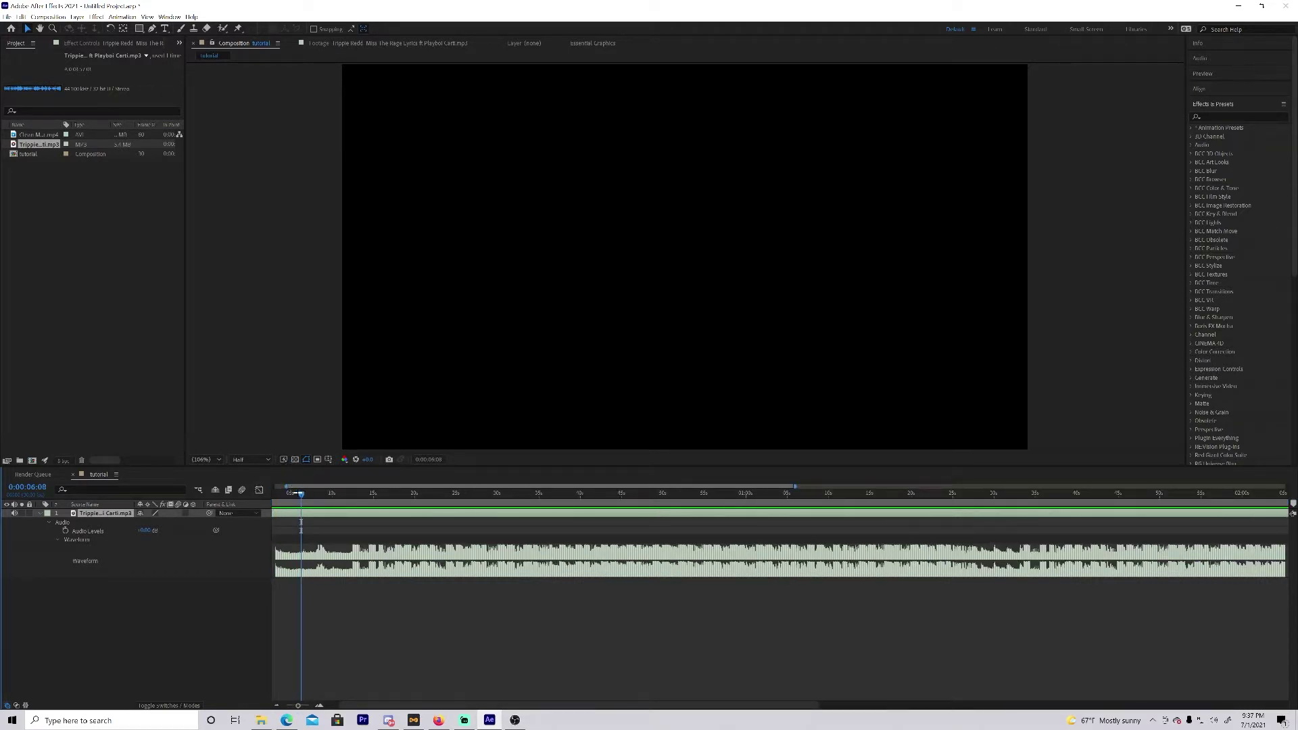
{"action": "mouse_move", "coordinate": [301, 493]}
{"action": "left_mouse_down"}
{"action": "mouse_move", "coordinate": [276, 493]}
{"action": "mouse_move", "coordinate": [347, 493]}
{"action": "mouse_move", "coordinate": [310, 493]}
{"action": "mouse_move", "coordinate": [325, 488]}
{"action": "left_mouse_up"}
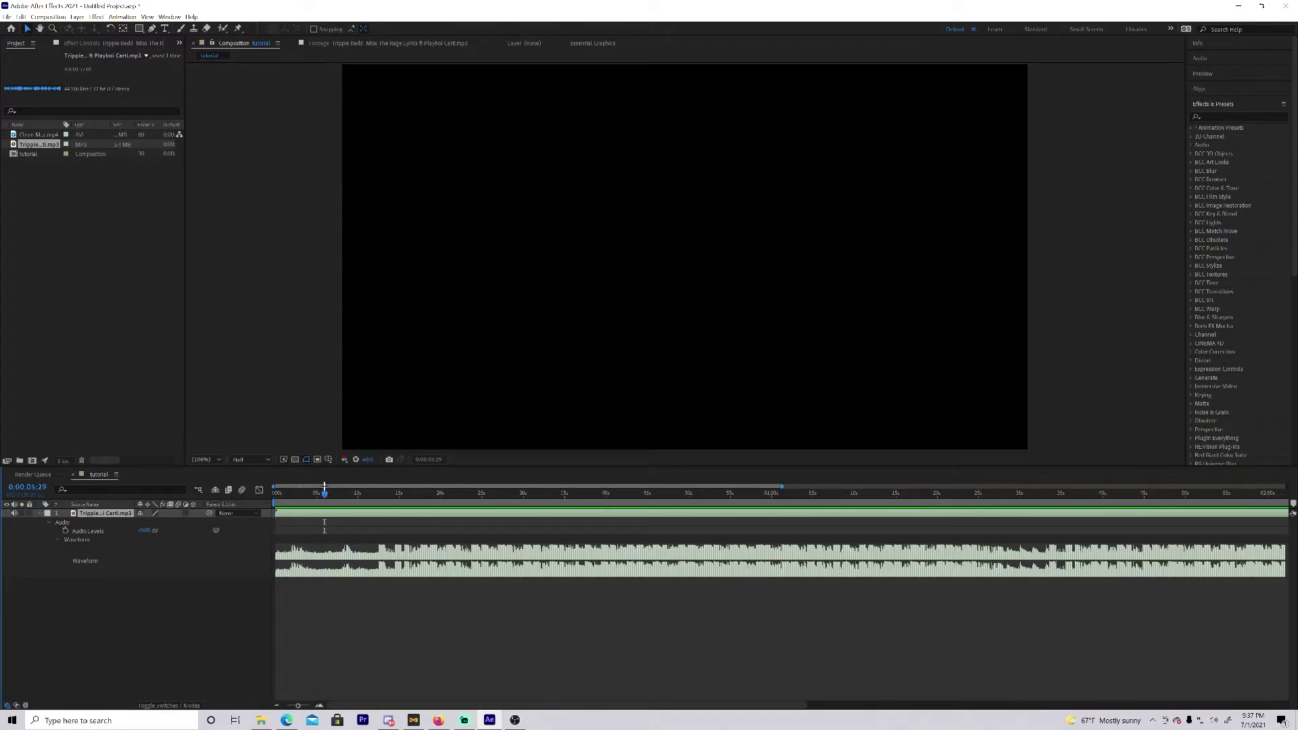
Listen to the section around six seconds, split the song layer at 0:00:06:04, and delete the part before the cut.
{"action": "key", "text": "equal"}
{"action": "key", "text": "equal"}
{"action": "key", "text": "equal"}
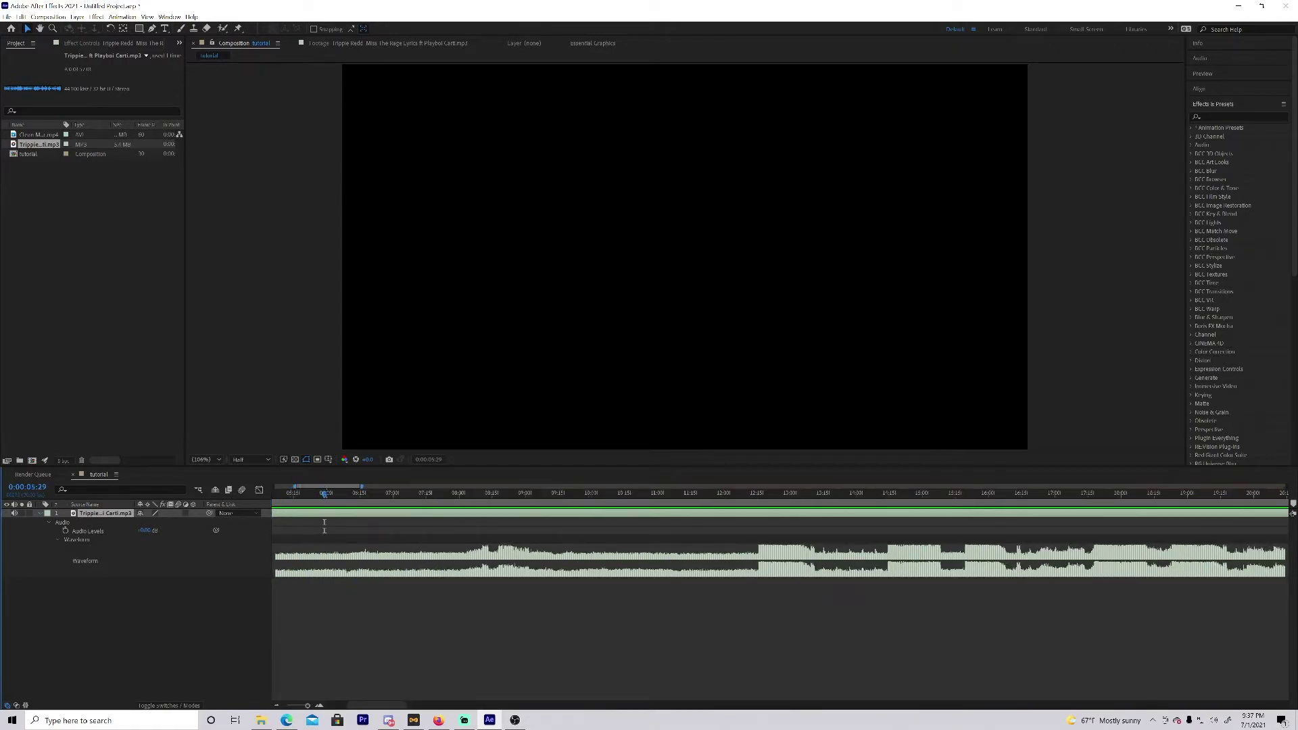
{"action": "left_click_drag", "start_coordinate": [325, 493], "coordinate": [291, 498]}
{"action": "key", "text": "space"}
{"action": "left_click", "coordinate": [336, 493]}
{"action": "left_click_drag", "start_coordinate": [337, 493], "coordinate": [335, 493]}
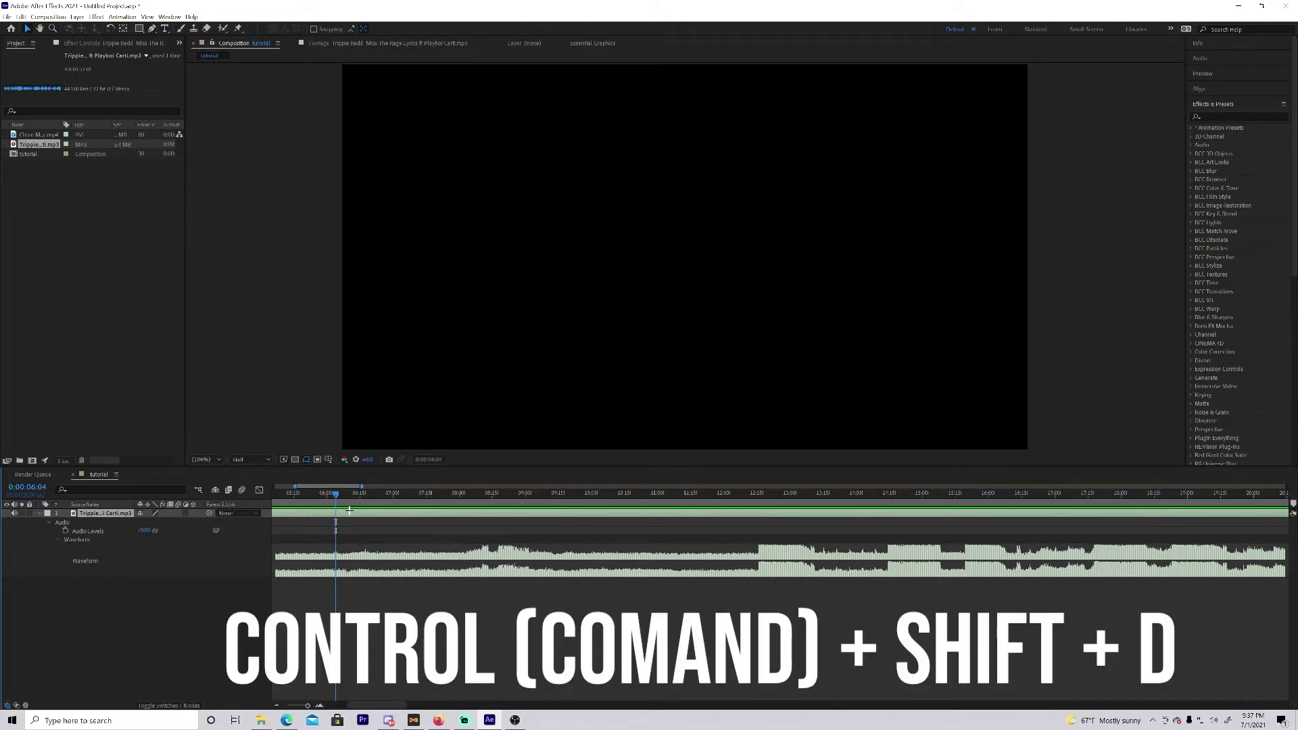
{"action": "key", "text": "ctrl+shift+d"}
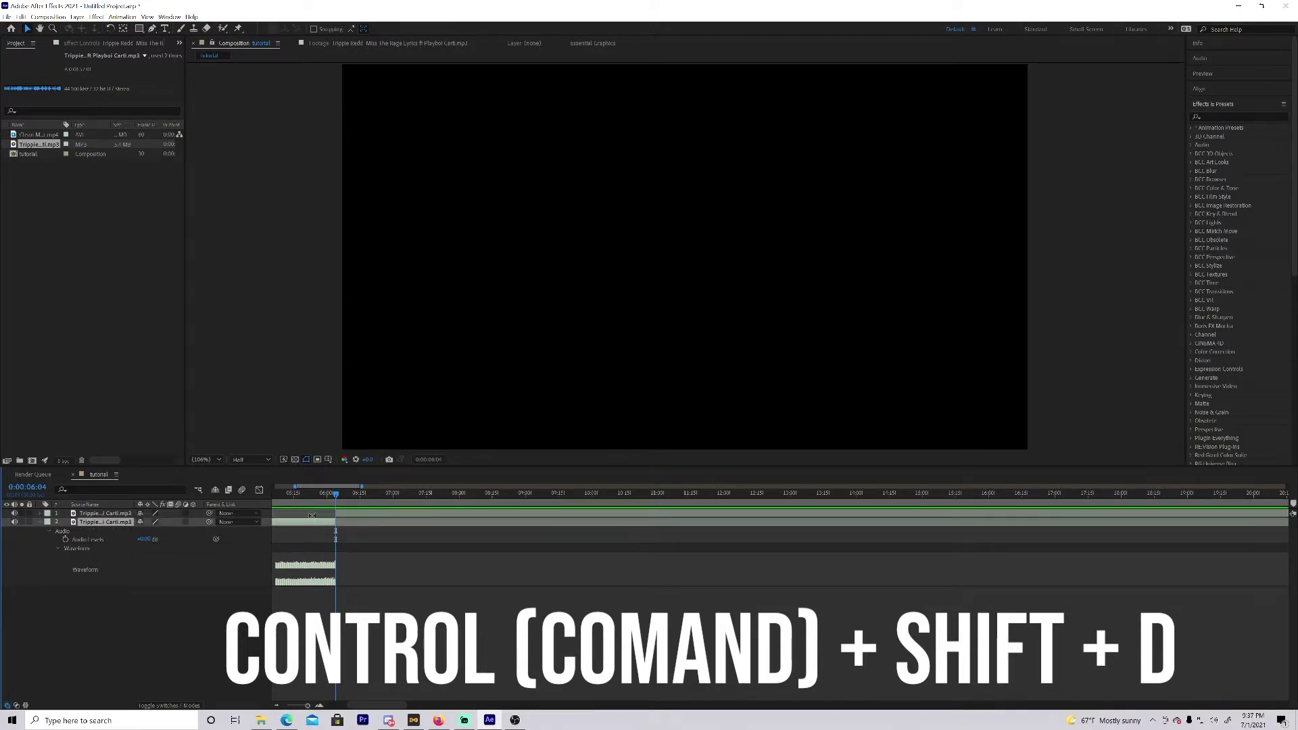
{"action": "key", "text": "Delete"}
Move the remaining song layer so that it starts at the beginning of the composition.
{"action": "left_click_drag", "start_coordinate": [308, 705], "coordinate": [301, 703]}
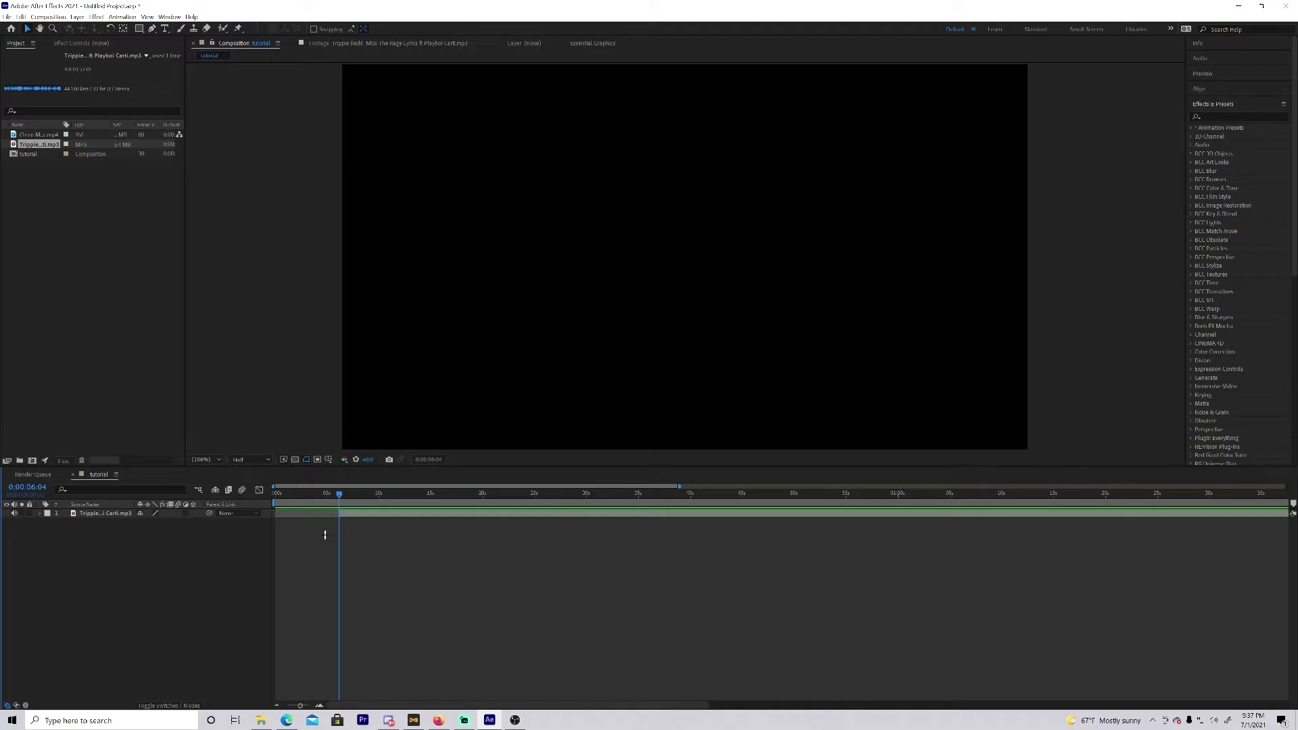
{"action": "left_click", "coordinate": [391, 513]}
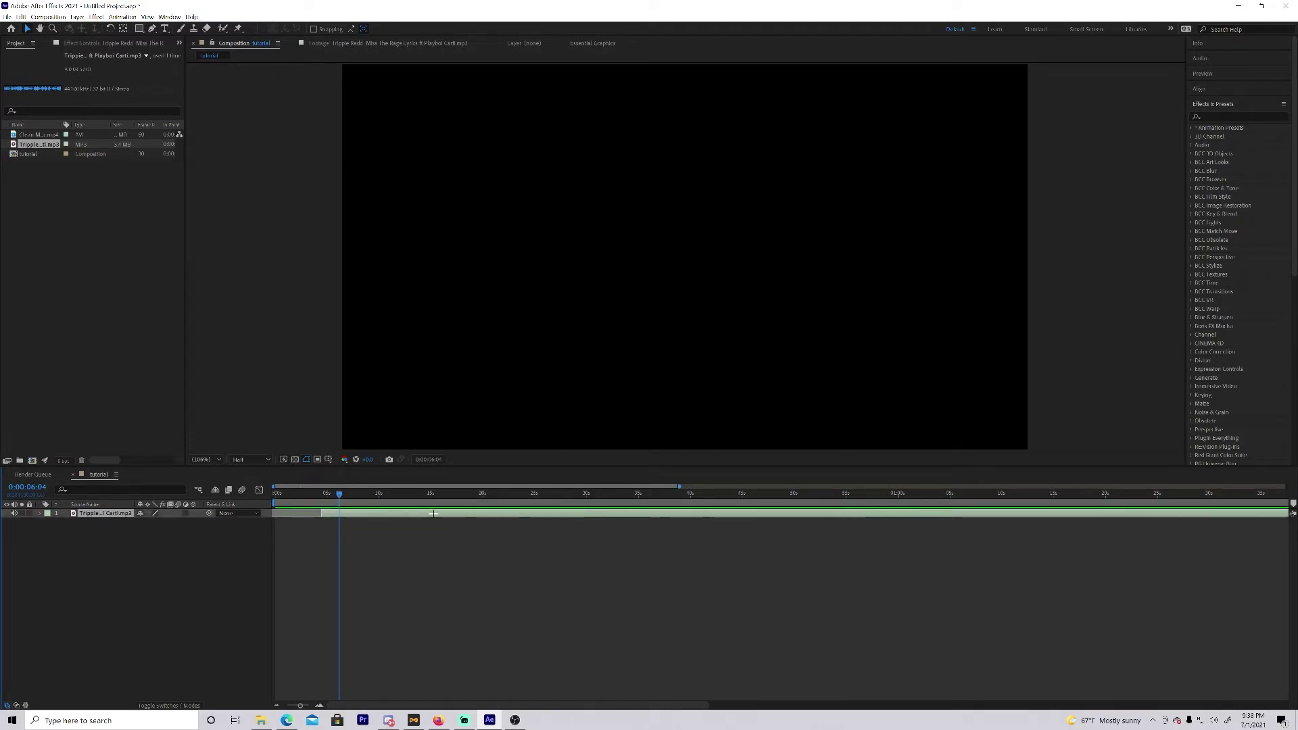
{"action": "left_click_drag", "start_coordinate": [432, 513], "coordinate": [240, 497]}
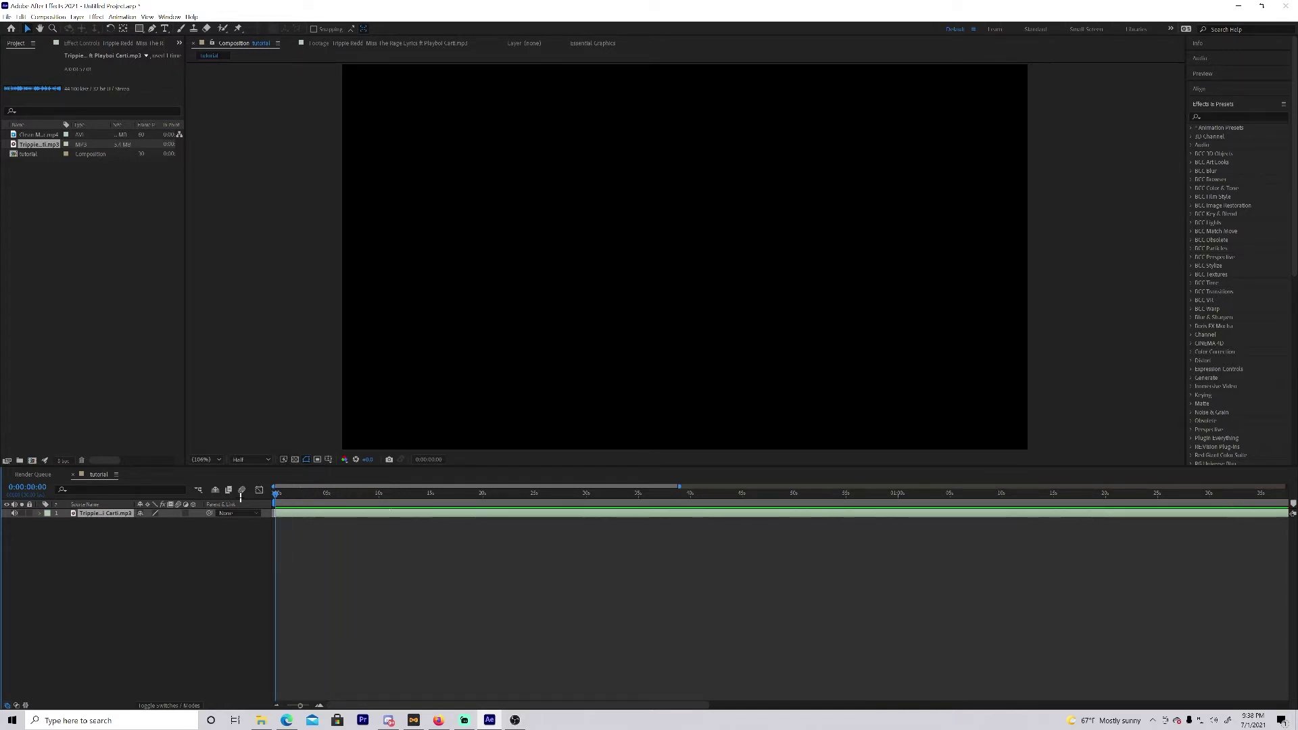
Reveal the trimmed song layer's waveform and return the playhead to 0:00:00:00.
{"action": "left_click", "coordinate": [284, 505]}
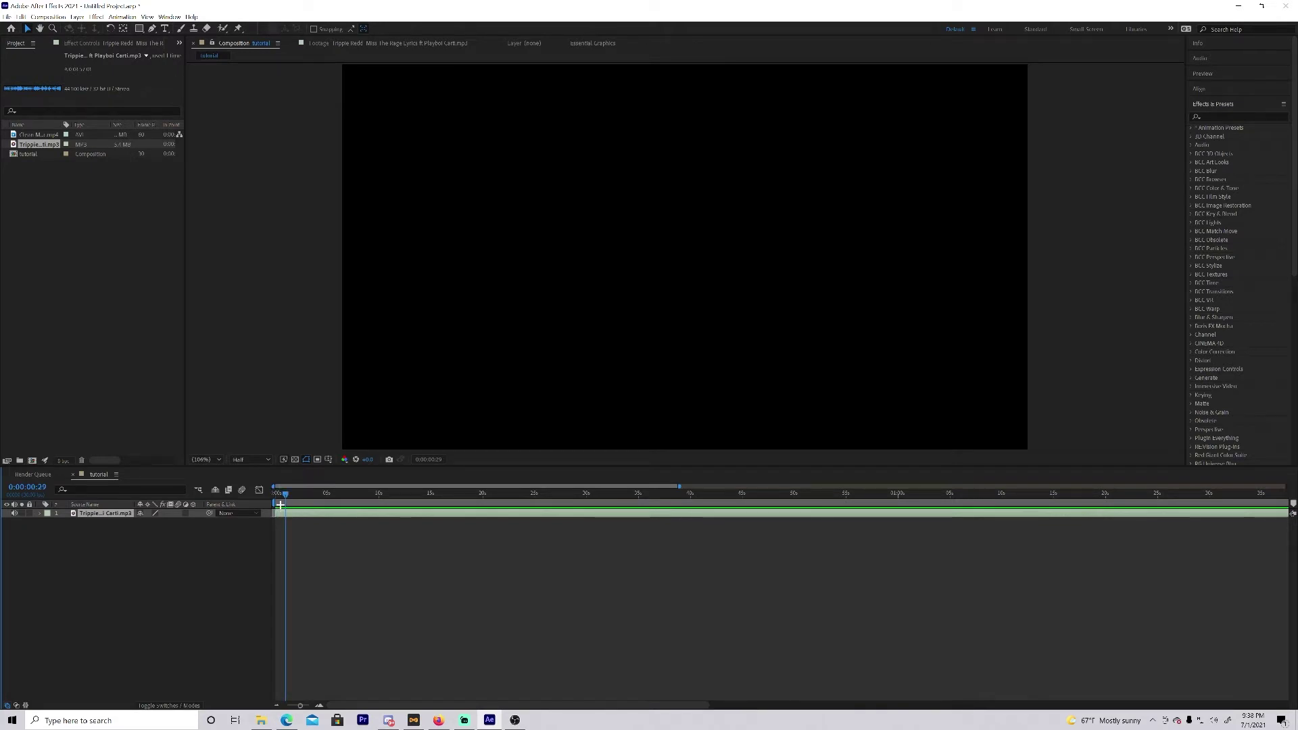
{"action": "key", "text": "semicolon"}
{"action": "key", "text": "l"}
{"action": "key", "text": "l"}
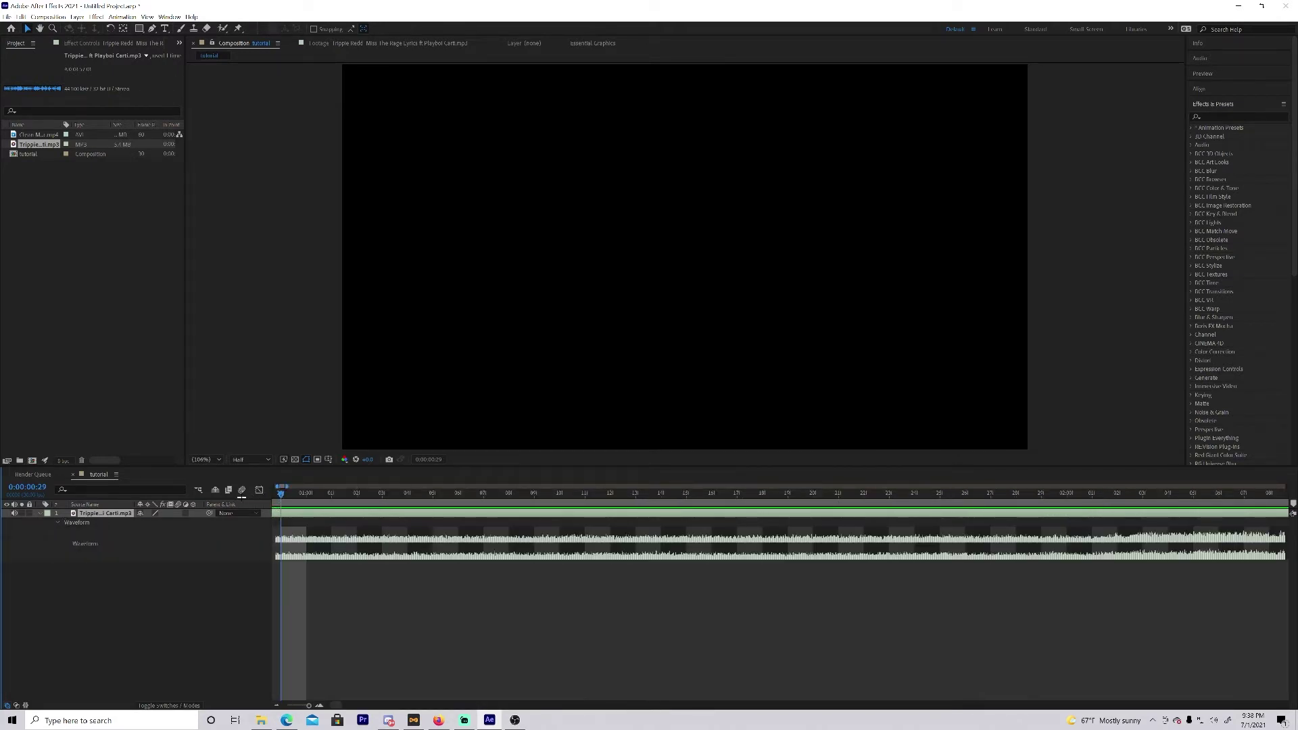
{"action": "left_click_drag", "start_coordinate": [280, 494], "coordinate": [248, 496]}
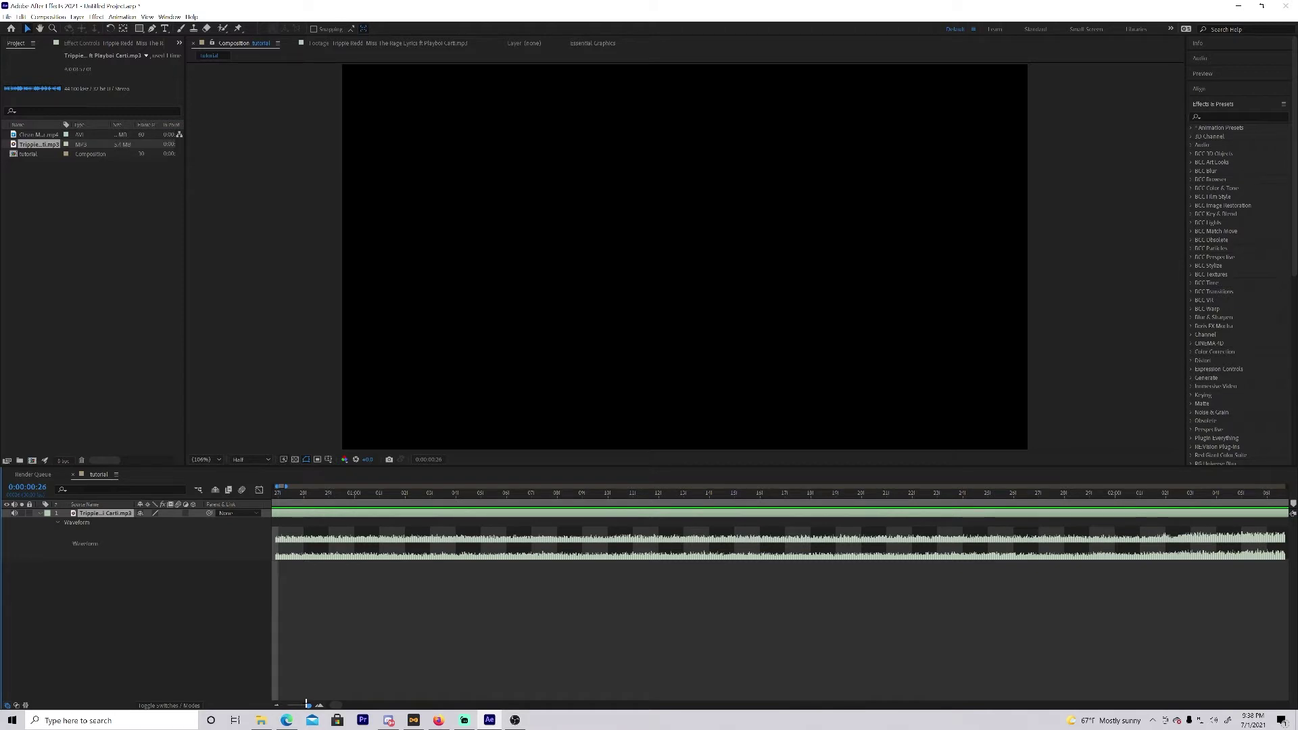
{"action": "left_click", "coordinate": [307, 703]}
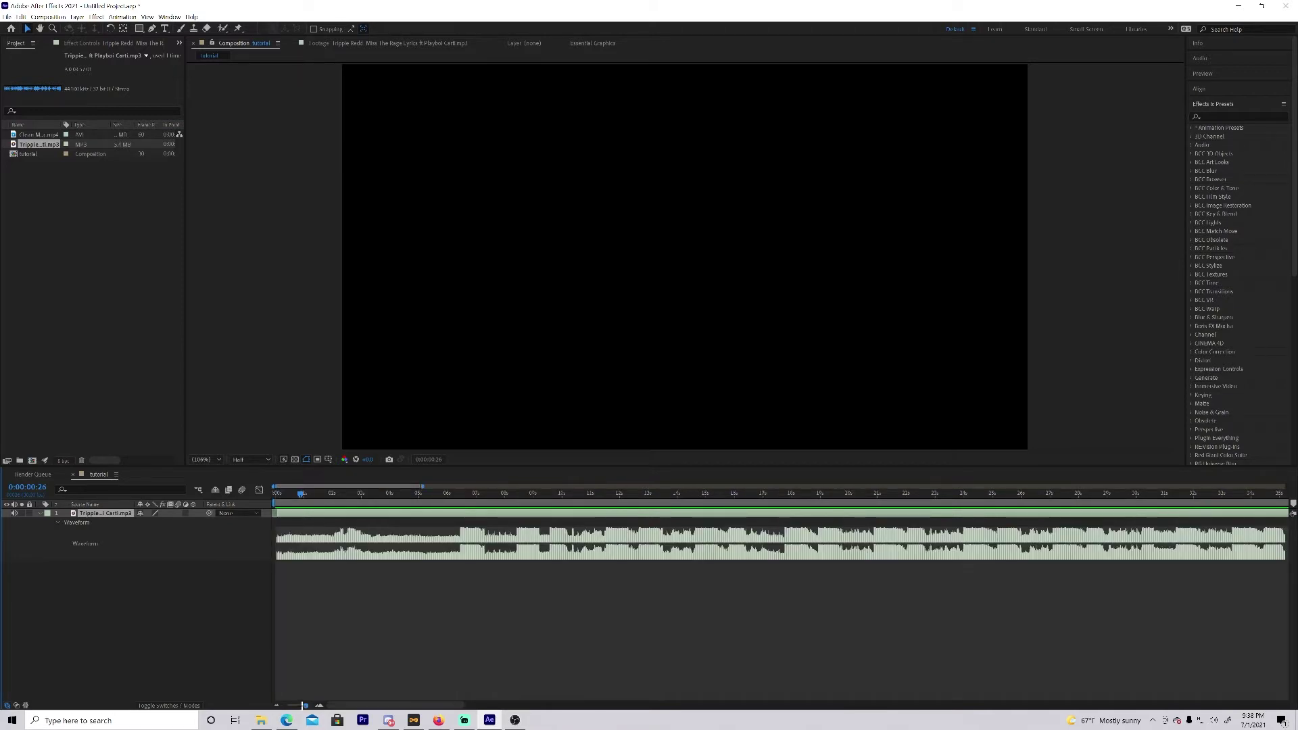
{"action": "left_click_drag", "start_coordinate": [306, 704], "coordinate": [302, 706]}
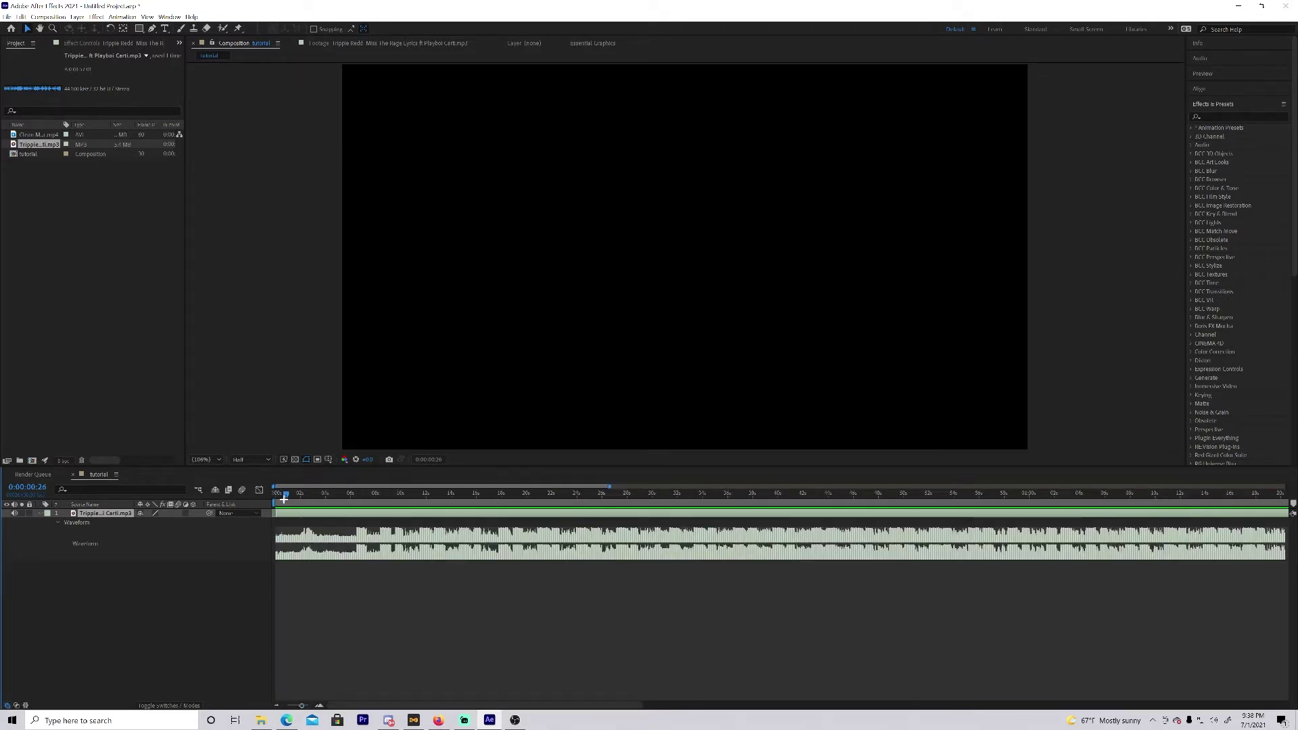
{"action": "left_click_drag", "start_coordinate": [276, 501], "coordinate": [251, 498]}
{"action": "key", "text": "equal"}
{"action": "key", "text": "equal"}
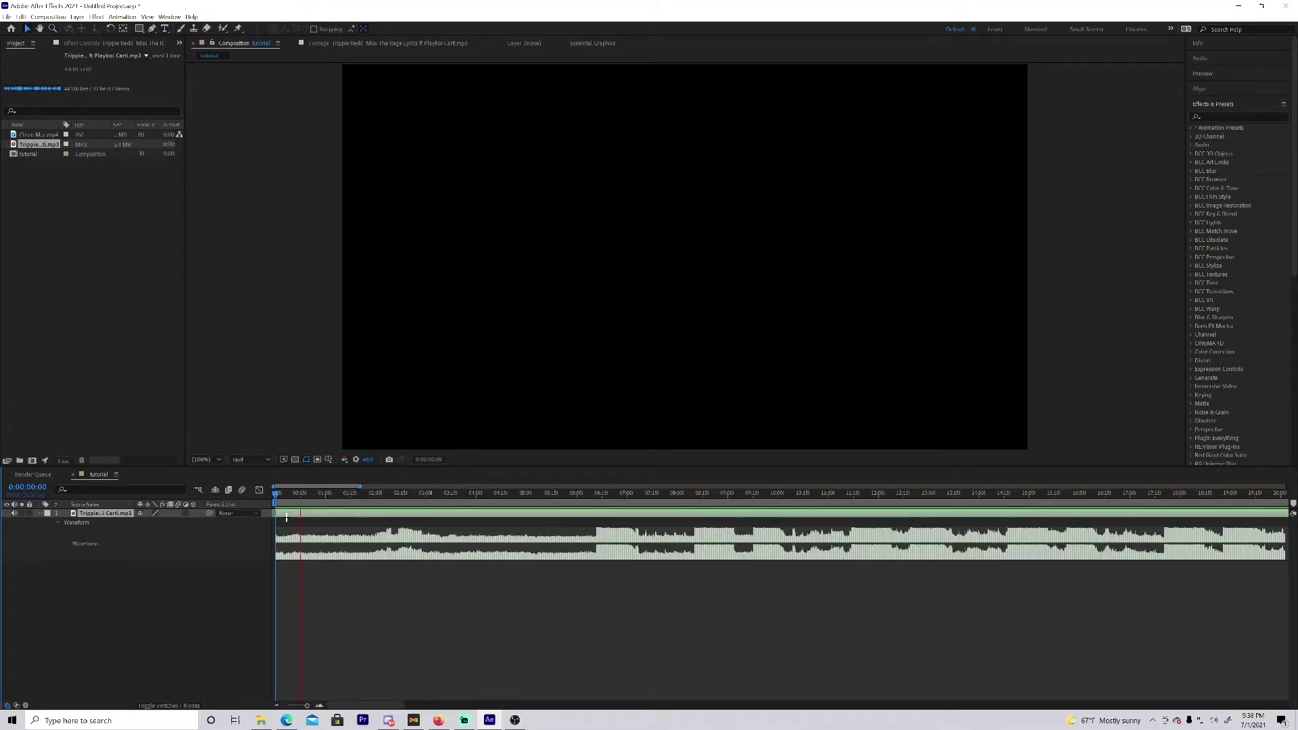
Play the trimmed song from the start several times to listen for the main beats against the waveform.
{"action": "key", "text": "space"}
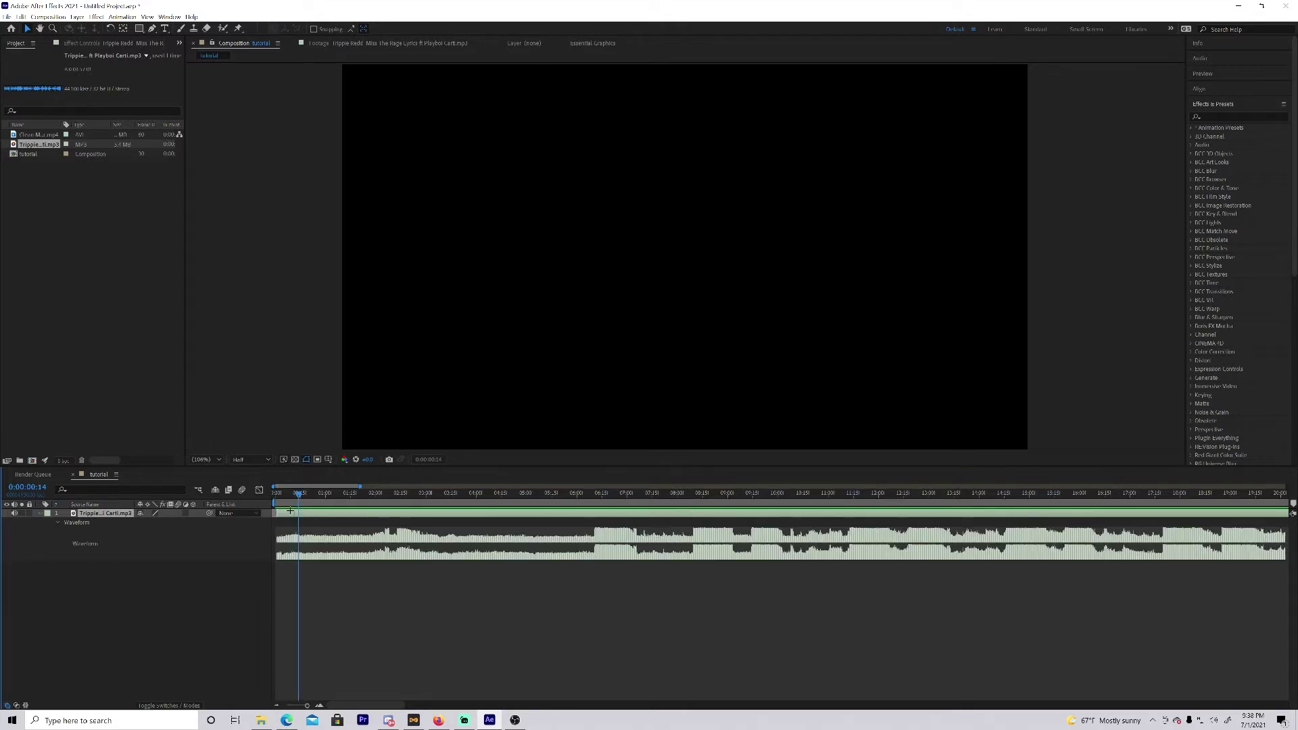
{"action": "key", "text": "Home"}
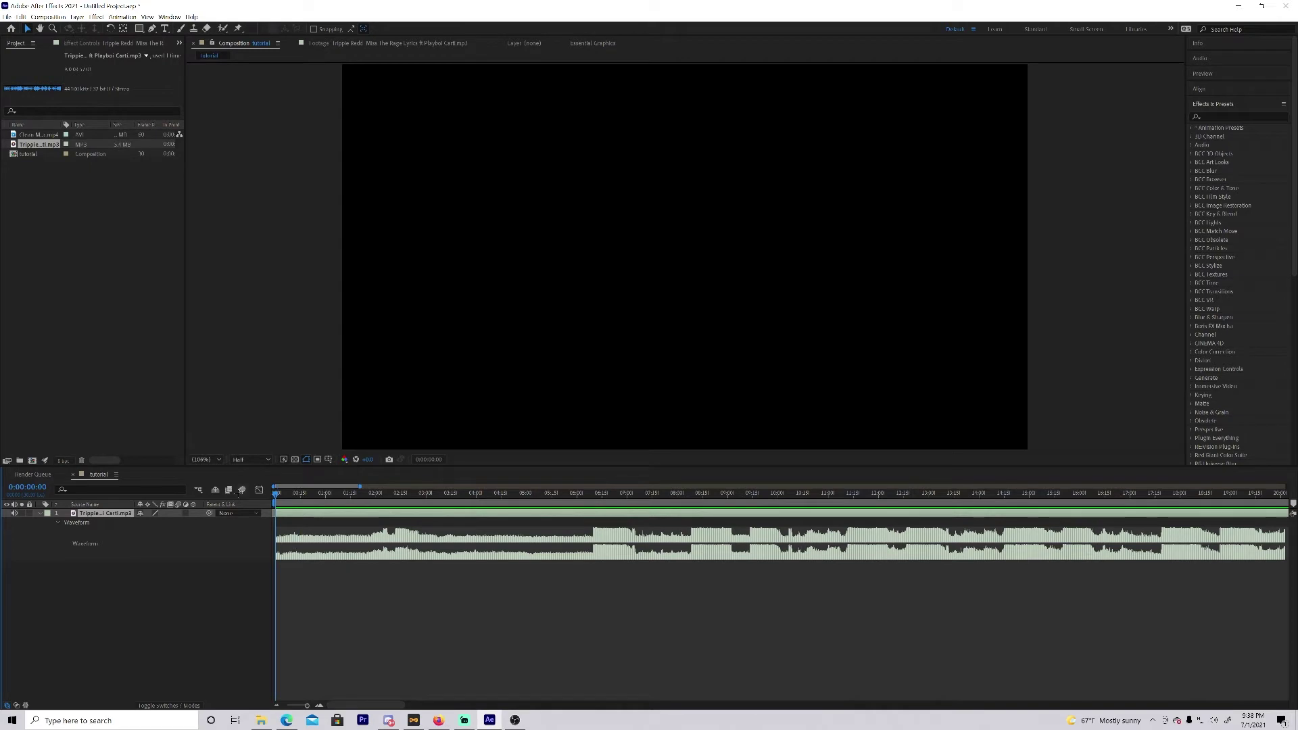
{"action": "key", "text": "space"}
{"action": "key", "text": "space"}
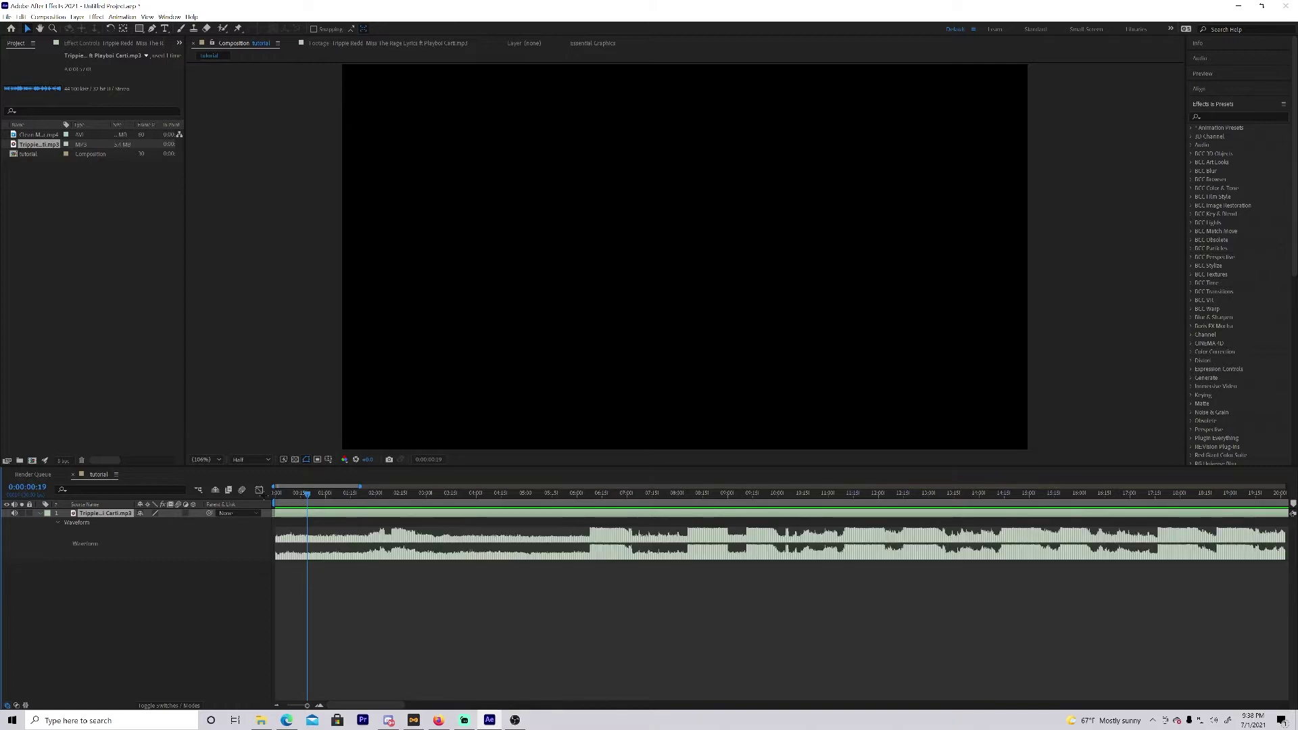
{"action": "key", "text": "Home"}
{"action": "key", "text": "space"}
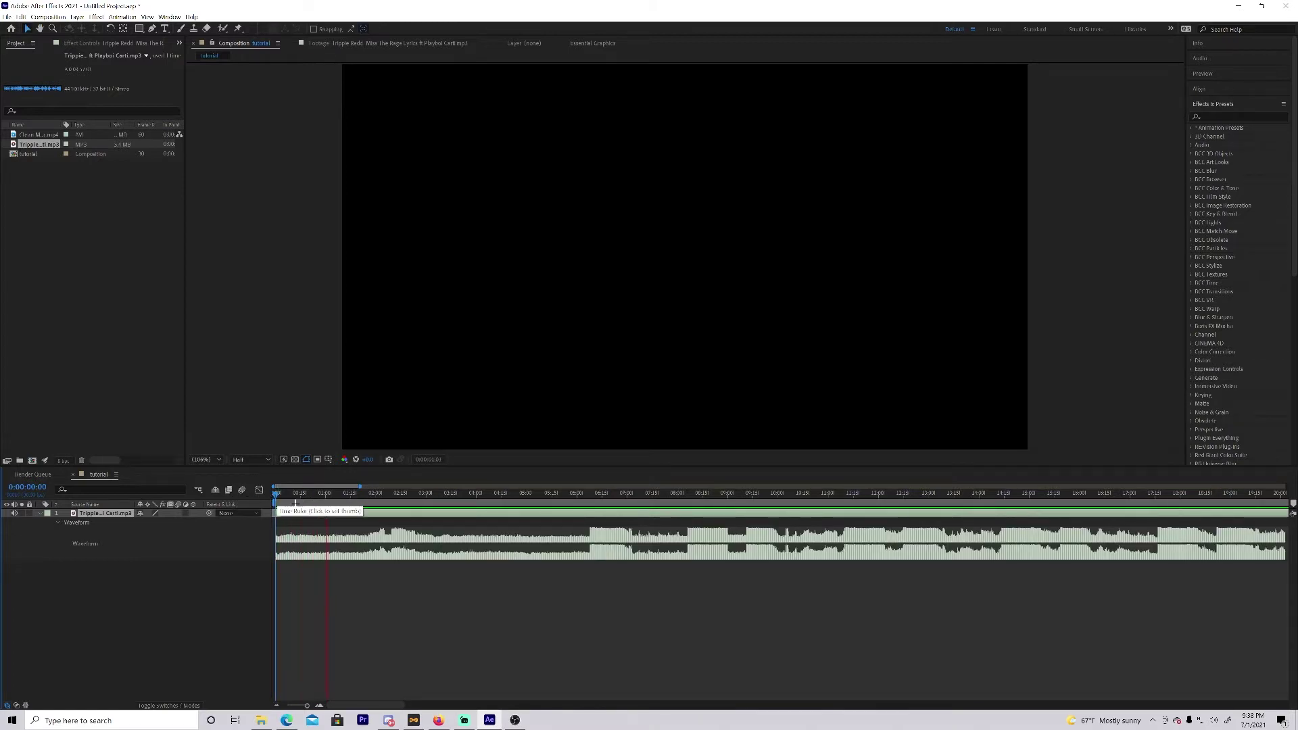
{"action": "key", "text": "space"}
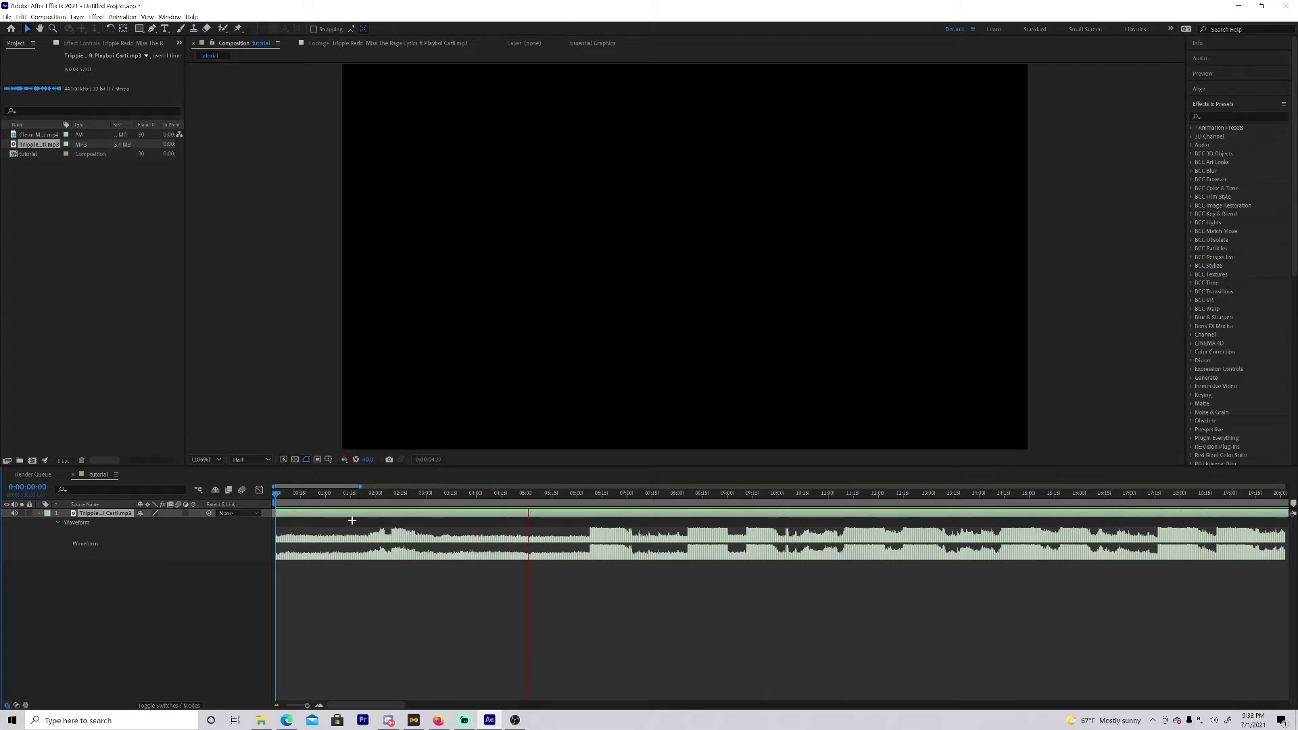
{"action": "key", "text": "space"}
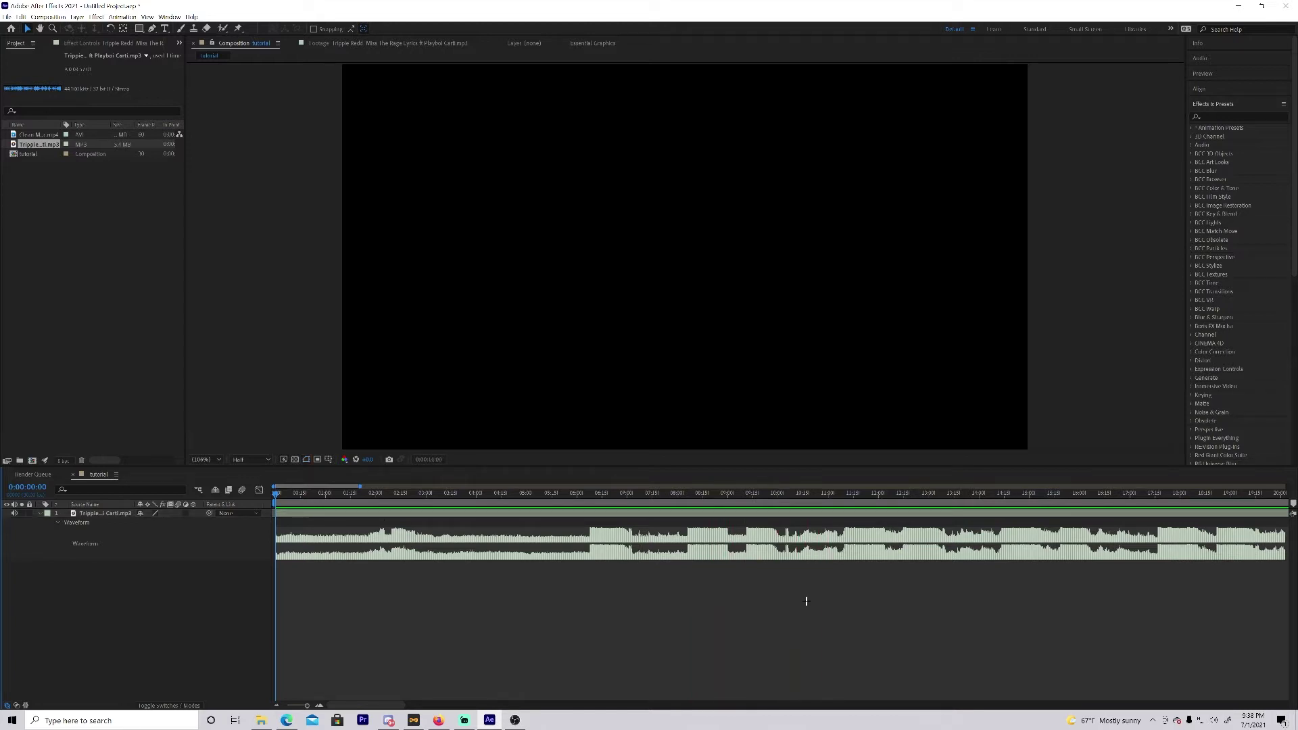
{"action": "key", "text": "space"}
Add a layer marker to the song at 0:00:06:08, where the waveform's first loud section begins.
{"action": "left_click_drag", "start_coordinate": [864, 534], "coordinate": [591, 561]}
{"action": "left_click", "coordinate": [602, 512]}
{"action": "right_click", "coordinate": [604, 512]}
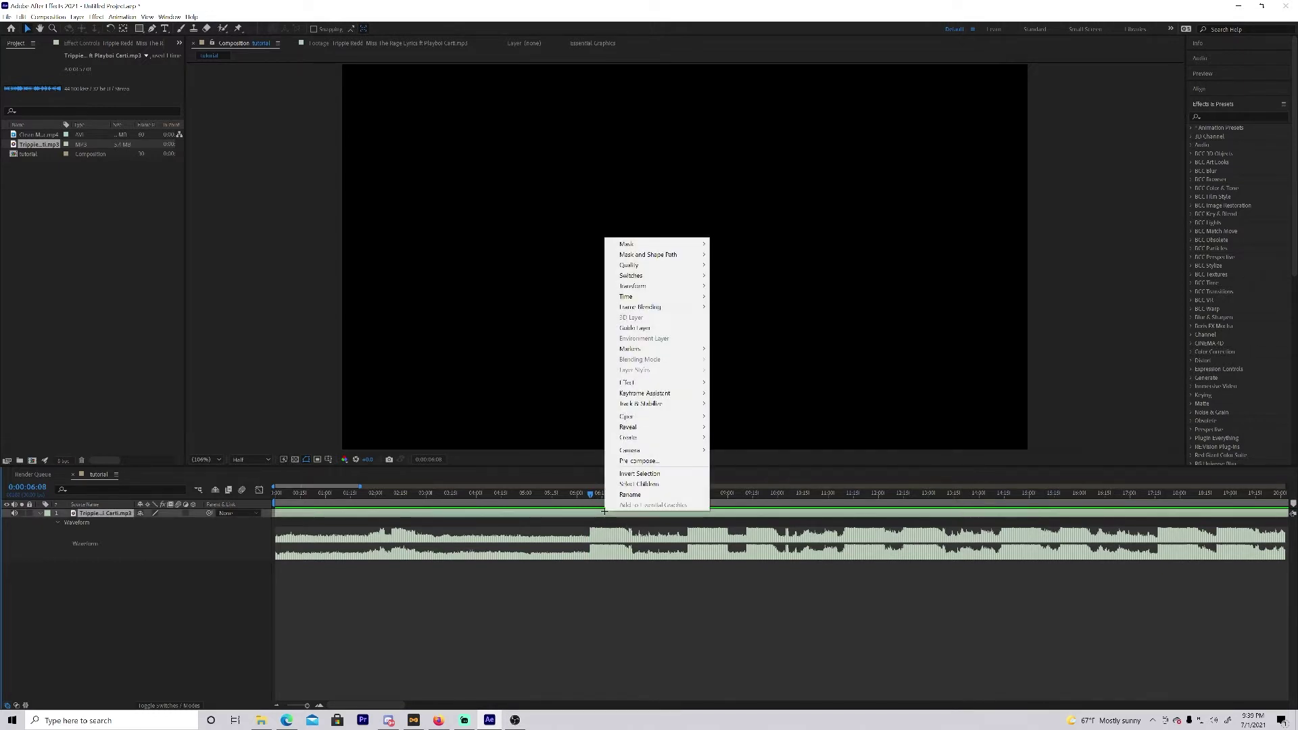
{"action": "mouse_move", "coordinate": [670, 348]}
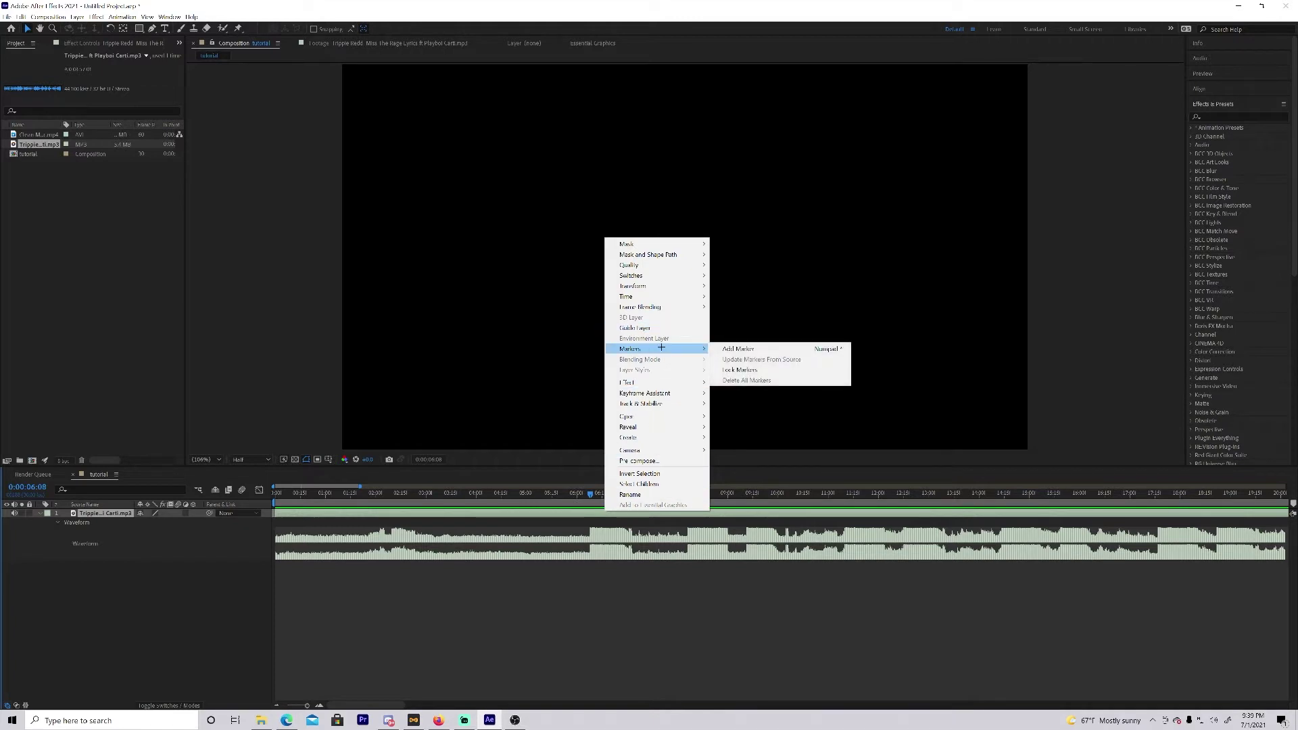
{"action": "left_click", "coordinate": [755, 349]}
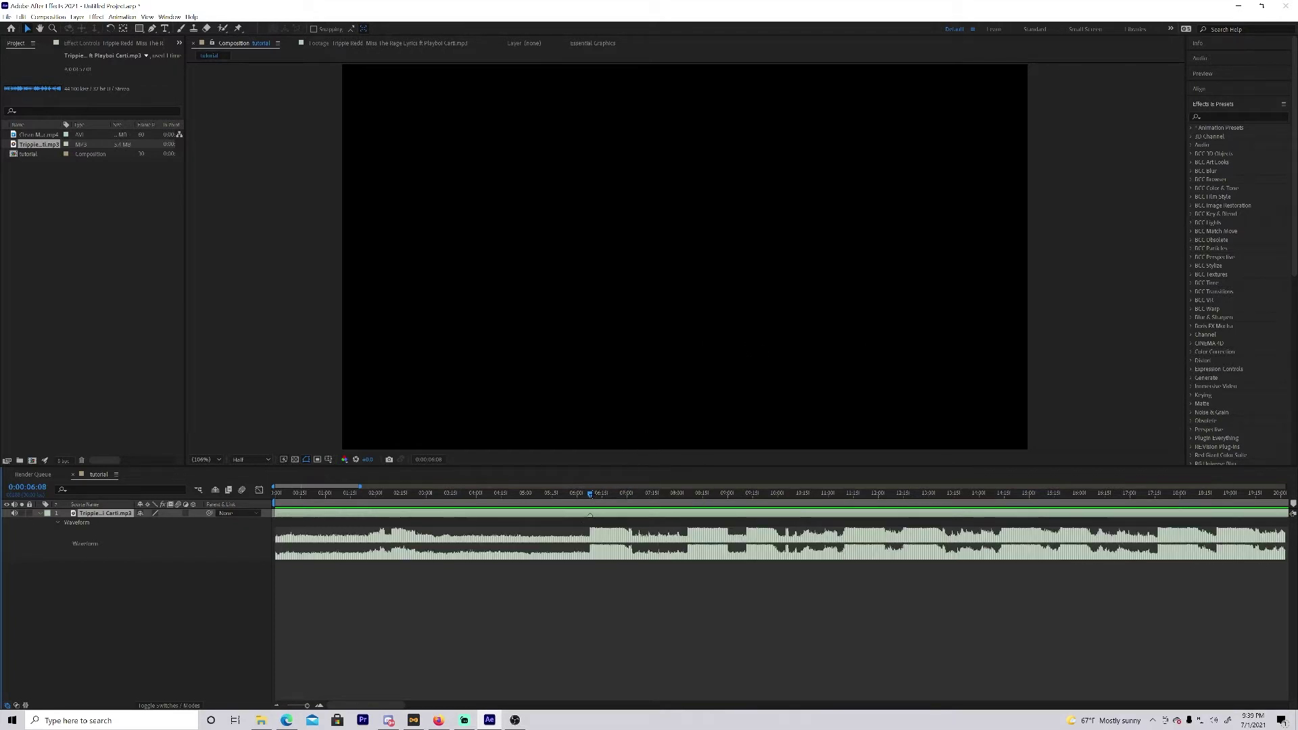
Add a layer marker to the song at 0:00:08:06, where the waveform's second loud section begins.
{"action": "key", "text": "space"}
{"action": "left_click", "coordinate": [688, 493]}
{"action": "right_click", "coordinate": [696, 512]}
{"action": "mouse_move", "coordinate": [757, 349]}
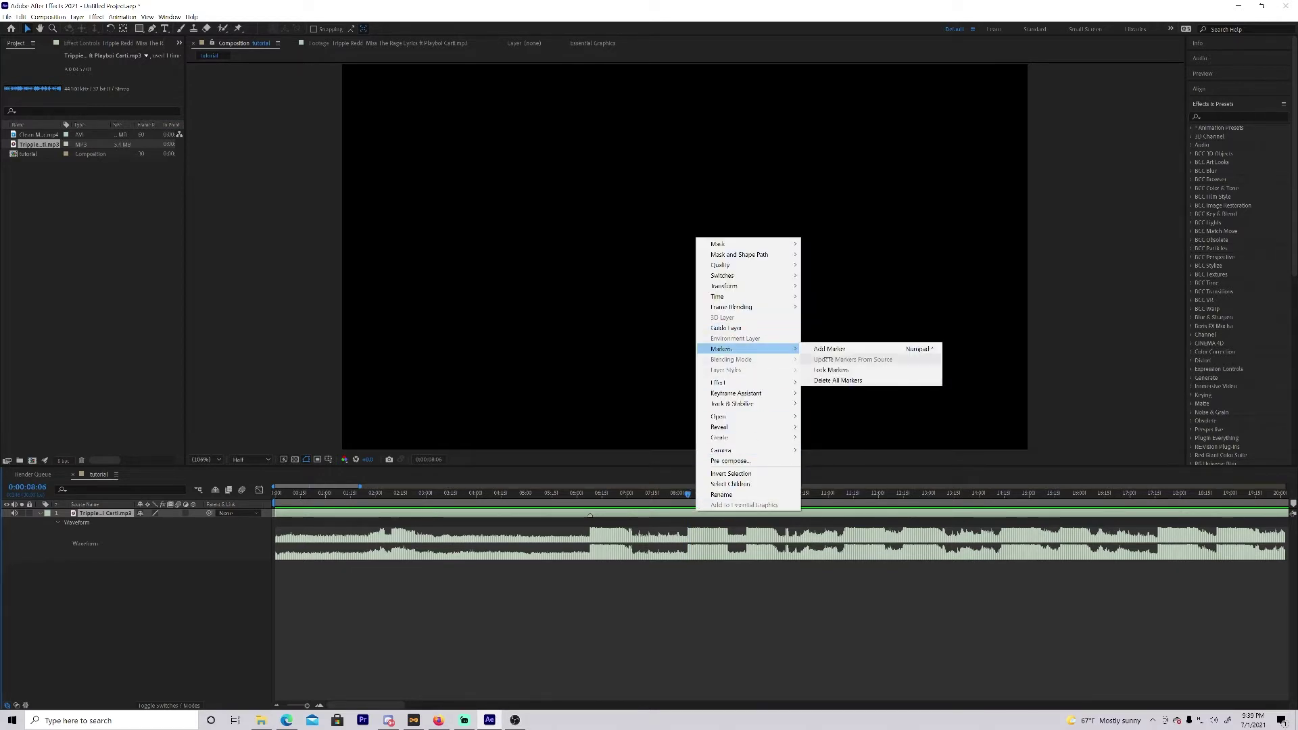
{"action": "left_click", "coordinate": [838, 350]}
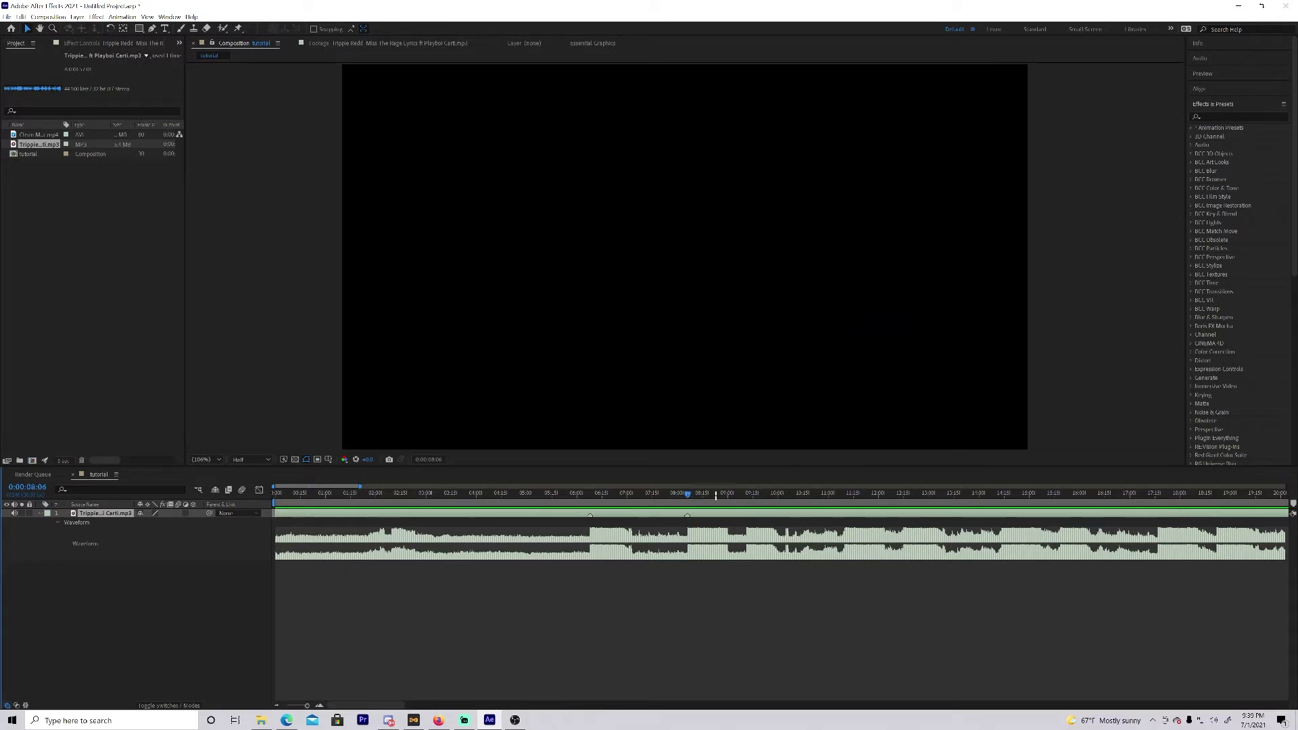
Mark the song's next beat with a layer marker at 0:00:09:11, right after the short quiet gap.
{"action": "left_click_drag", "start_coordinate": [716, 496], "coordinate": [747, 493]}
{"action": "right_click", "coordinate": [752, 512]}
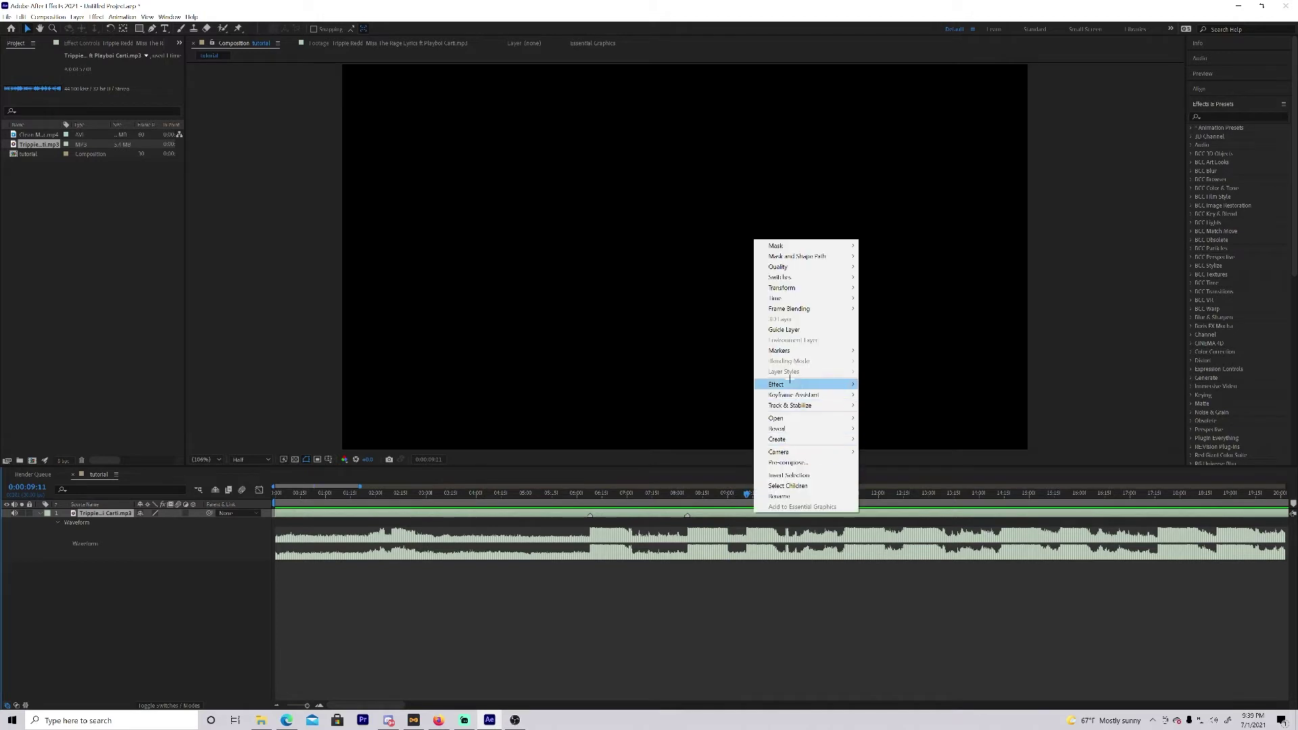
{"action": "mouse_move", "coordinate": [784, 350]}
{"action": "left_click", "coordinate": [879, 349]}
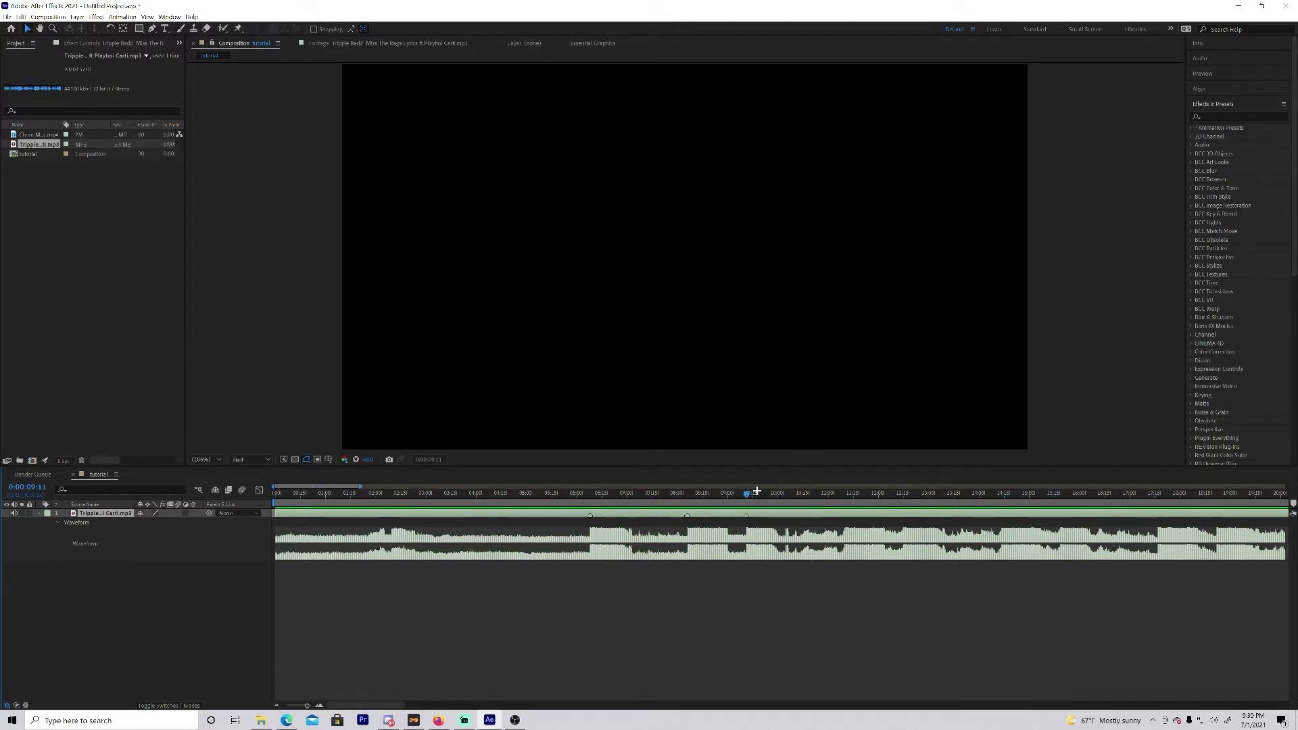
Add a layer marker to the song at the beat on 0:00:11:10.
{"action": "left_click_drag", "start_coordinate": [832, 493], "coordinate": [843, 498]}
{"action": "left_click", "coordinate": [846, 494]}
{"action": "right_click", "coordinate": [858, 510]}
{"action": "mouse_move", "coordinate": [883, 347]}
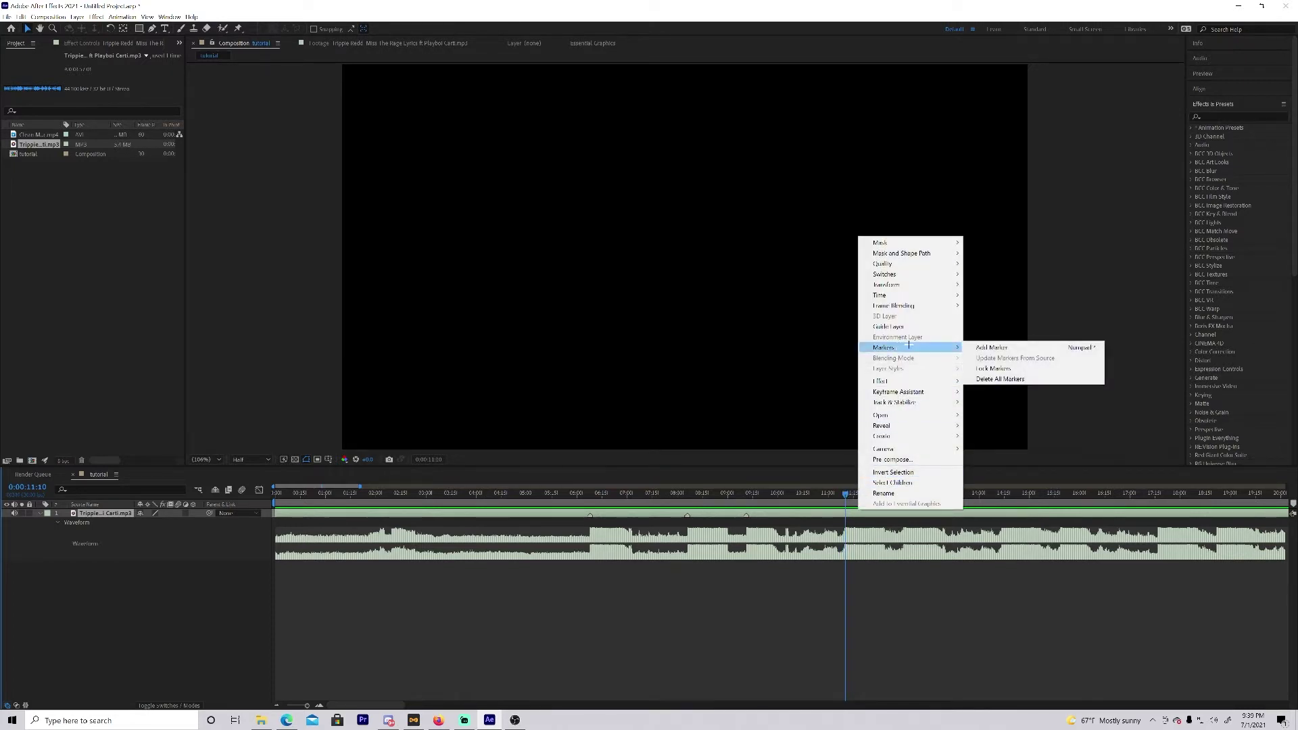
{"action": "left_click", "coordinate": [994, 345]}
Add a fifth beat marker to the song layer at 0:00:12:15.
{"action": "left_click_drag", "start_coordinate": [845, 494], "coordinate": [903, 494]}
{"action": "right_click", "coordinate": [903, 513]}
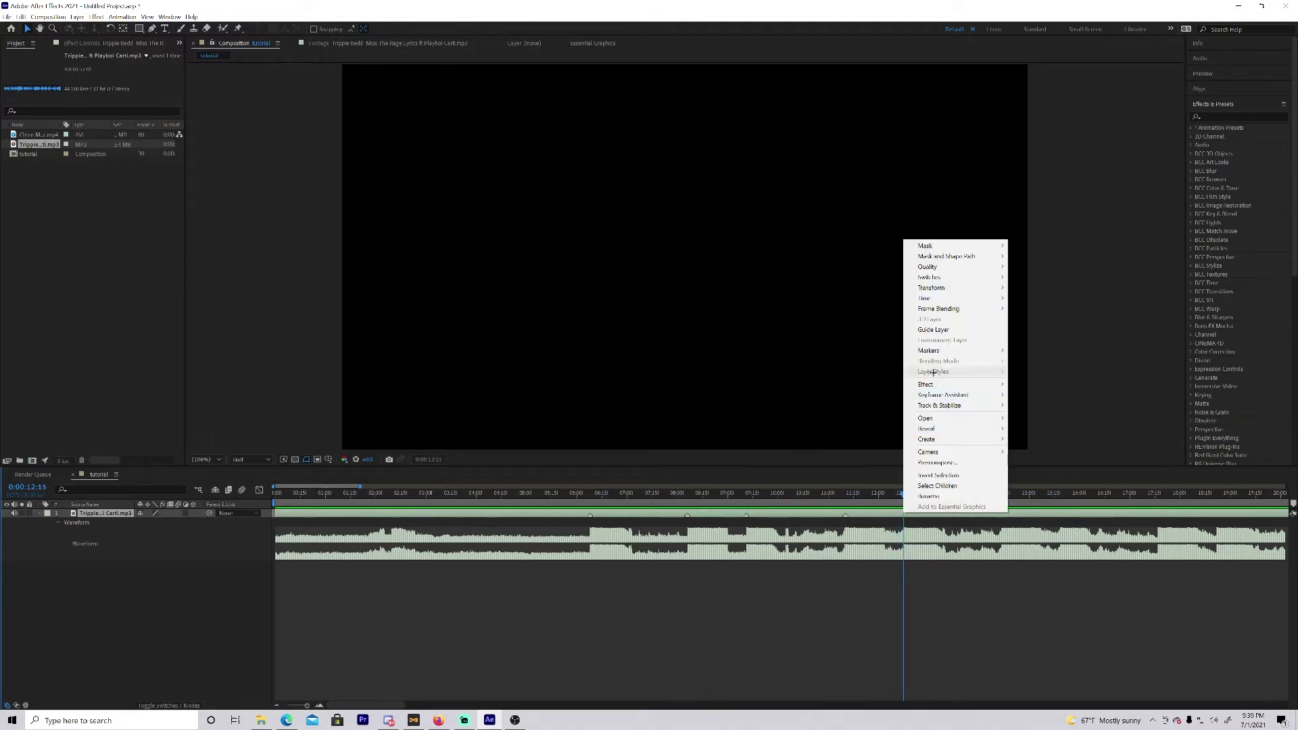
{"action": "mouse_move", "coordinate": [934, 346]}
{"action": "left_click", "coordinate": [1041, 347]}
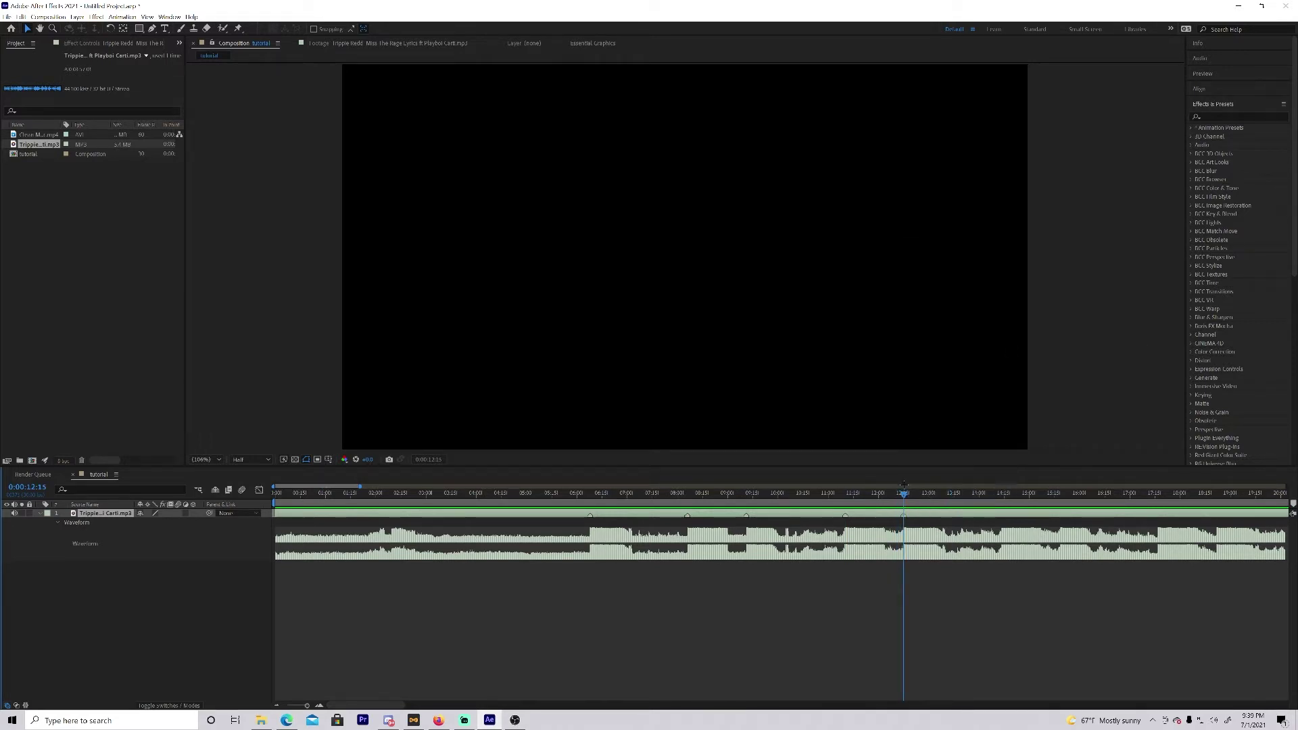
Play the song from the start to check the first beat marker, and return the playhead to 0:00:00:00.
{"action": "key", "text": "Home"}
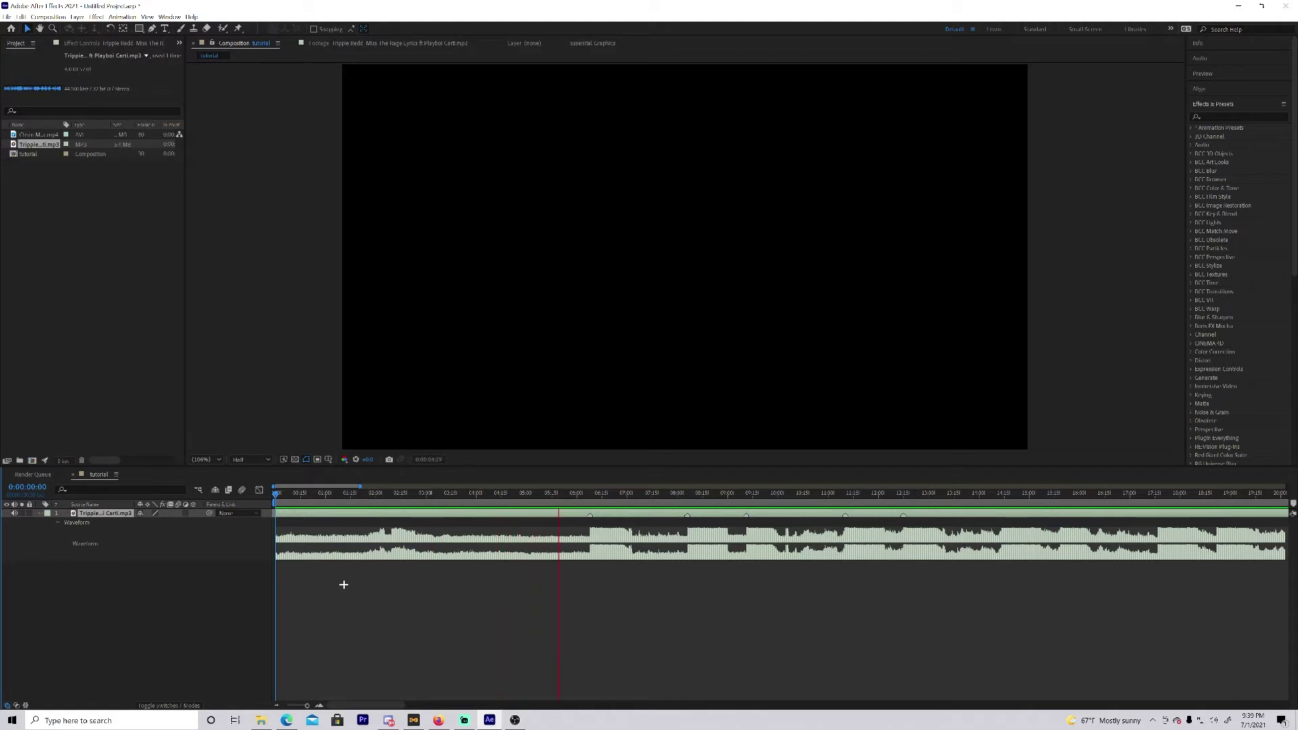
{"action": "key", "text": "space"}
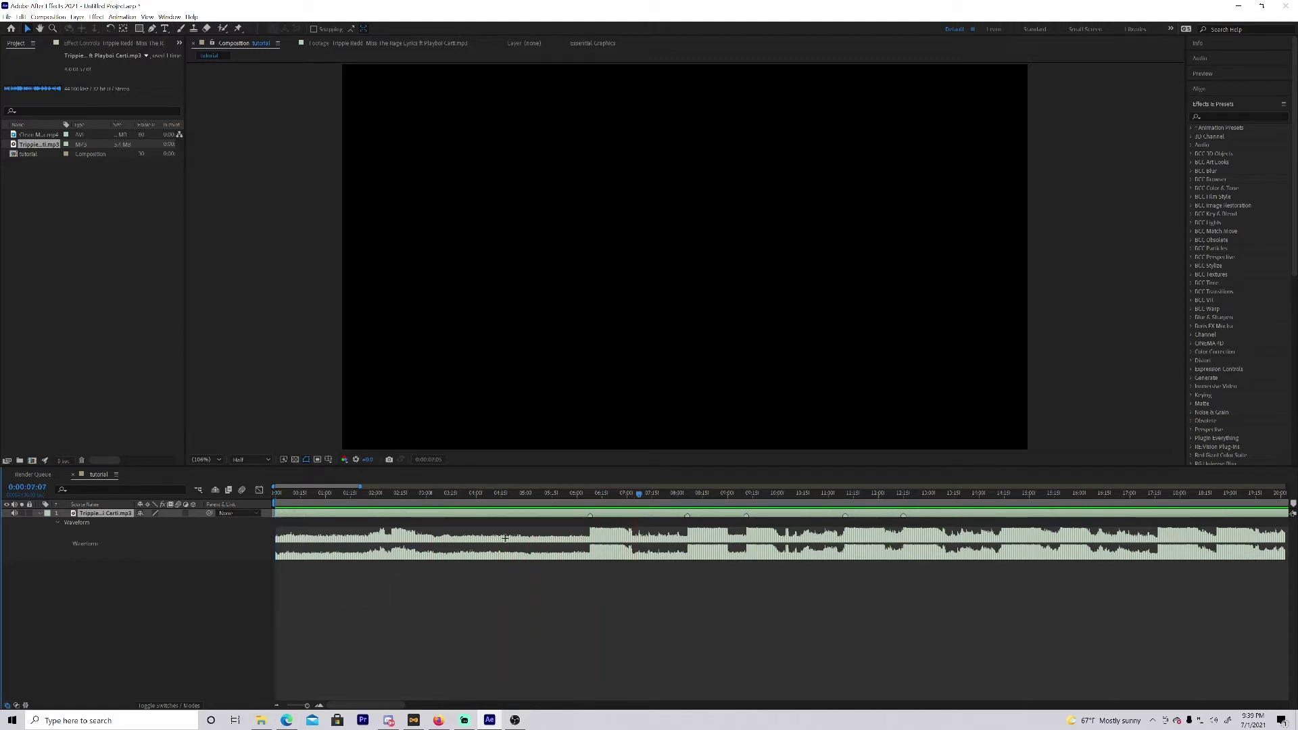
{"action": "left_click_drag", "start_coordinate": [638, 495], "coordinate": [275, 495]}
Open the gameplay clip's trimmed footage and add the clip to the composition below the song, starting at 0:00:00:00.
{"action": "left_click", "coordinate": [37, 135]}
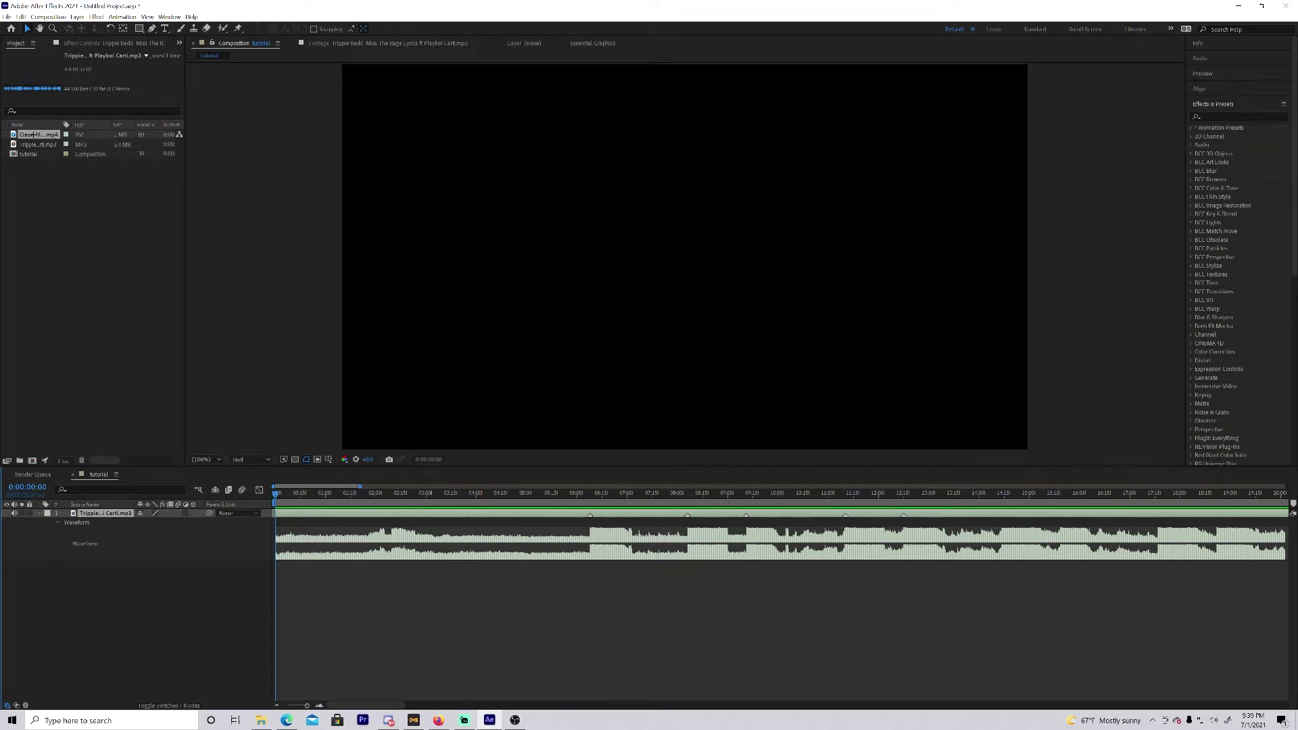
{"action": "double_click", "coordinate": [35, 135]}
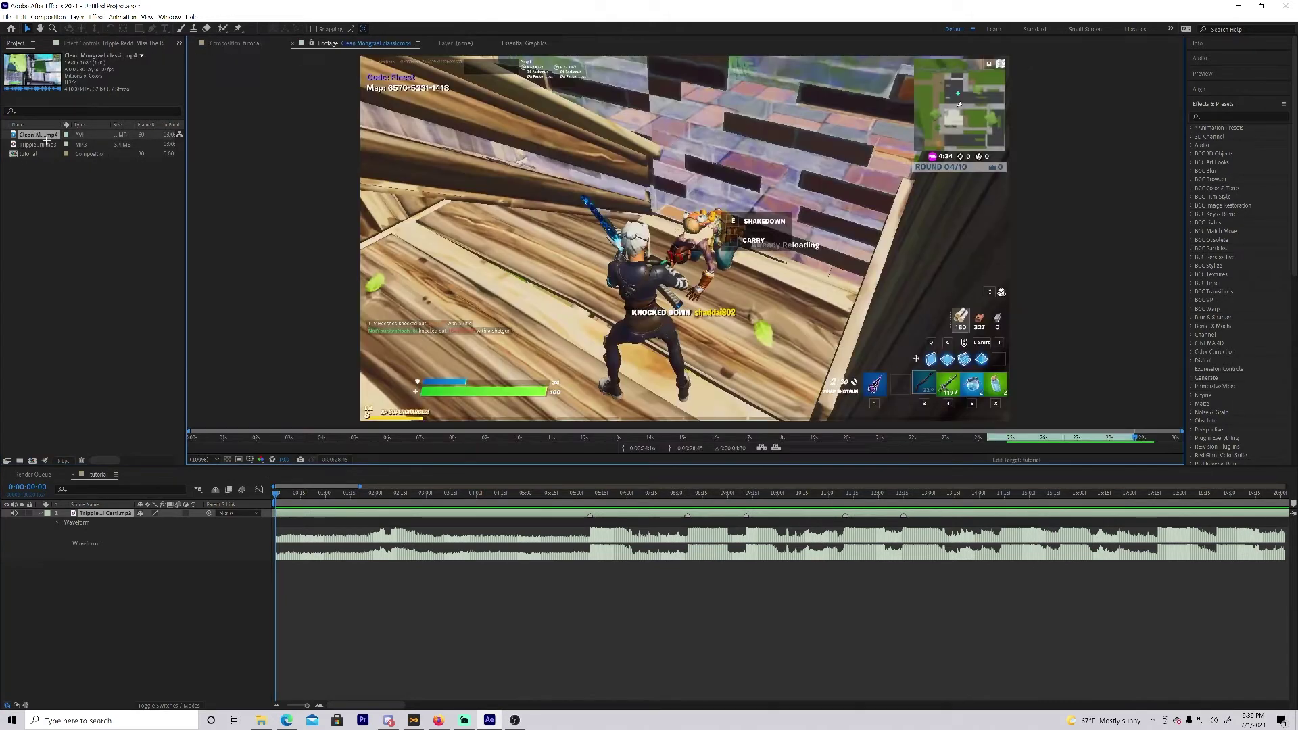
{"action": "mouse_move", "coordinate": [1136, 438]}
{"action": "left_mouse_down"}
{"action": "mouse_move", "coordinate": [1034, 440]}
{"action": "mouse_move", "coordinate": [1136, 446]}
{"action": "left_mouse_up"}
{"action": "left_click_drag", "start_coordinate": [22, 136], "coordinate": [257, 598]}
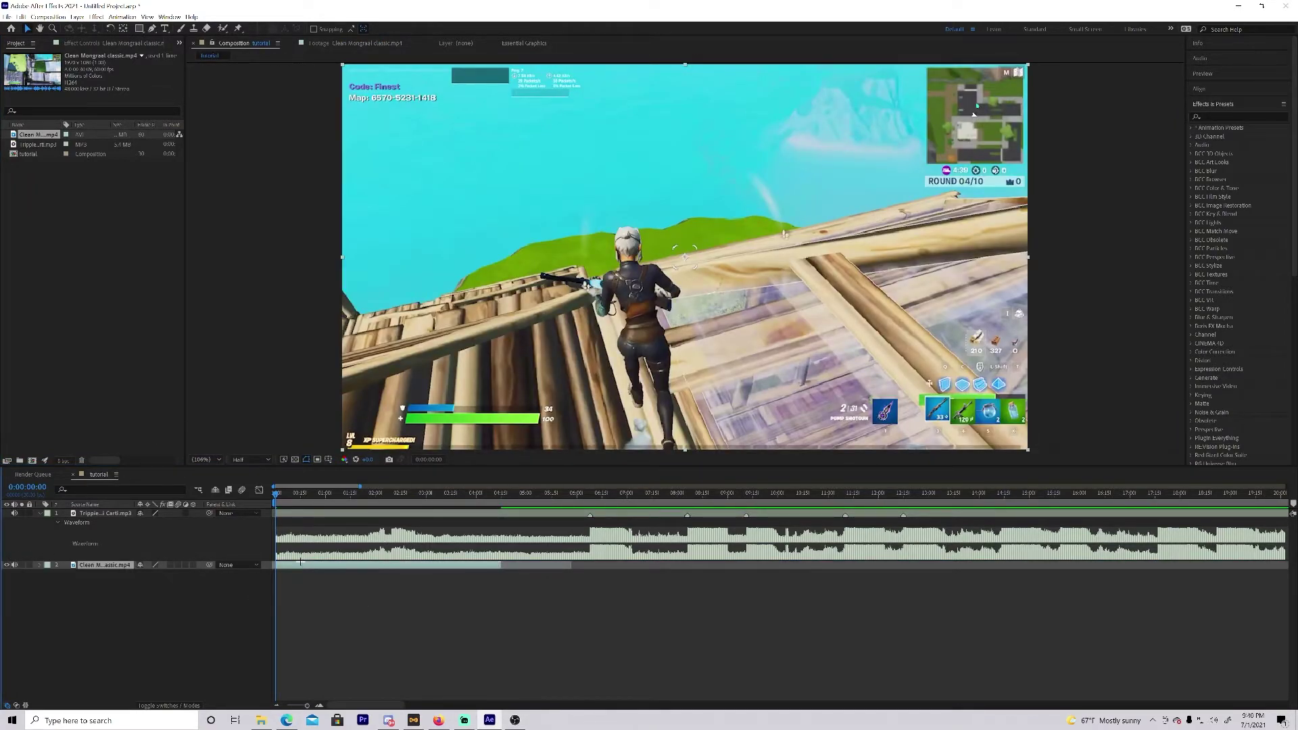
Preview the gameplay clip together with the song and check the clip's audio waveform, collapsing the layer again.
{"action": "key", "text": "space"}
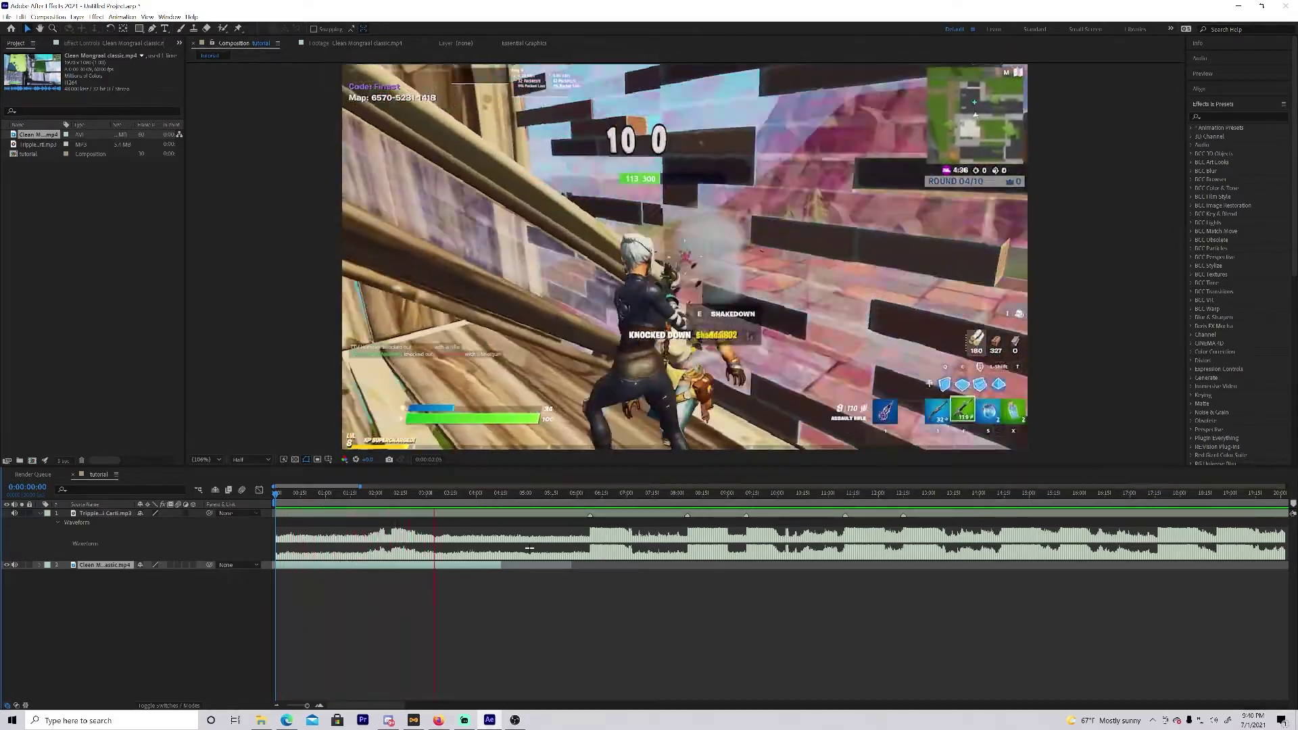
{"action": "key", "text": "space"}
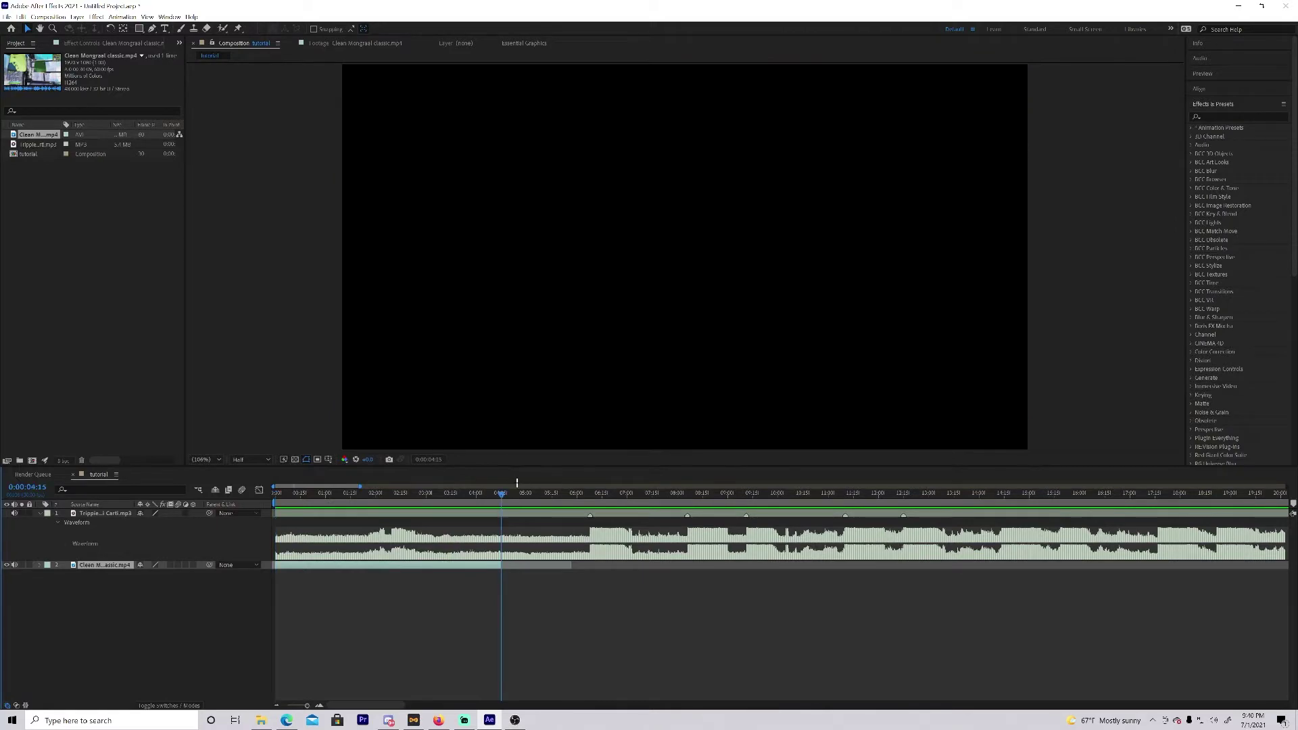
{"action": "left_click_drag", "start_coordinate": [501, 494], "coordinate": [289, 494]}
{"action": "key", "text": "l"}
{"action": "key", "text": "l"}
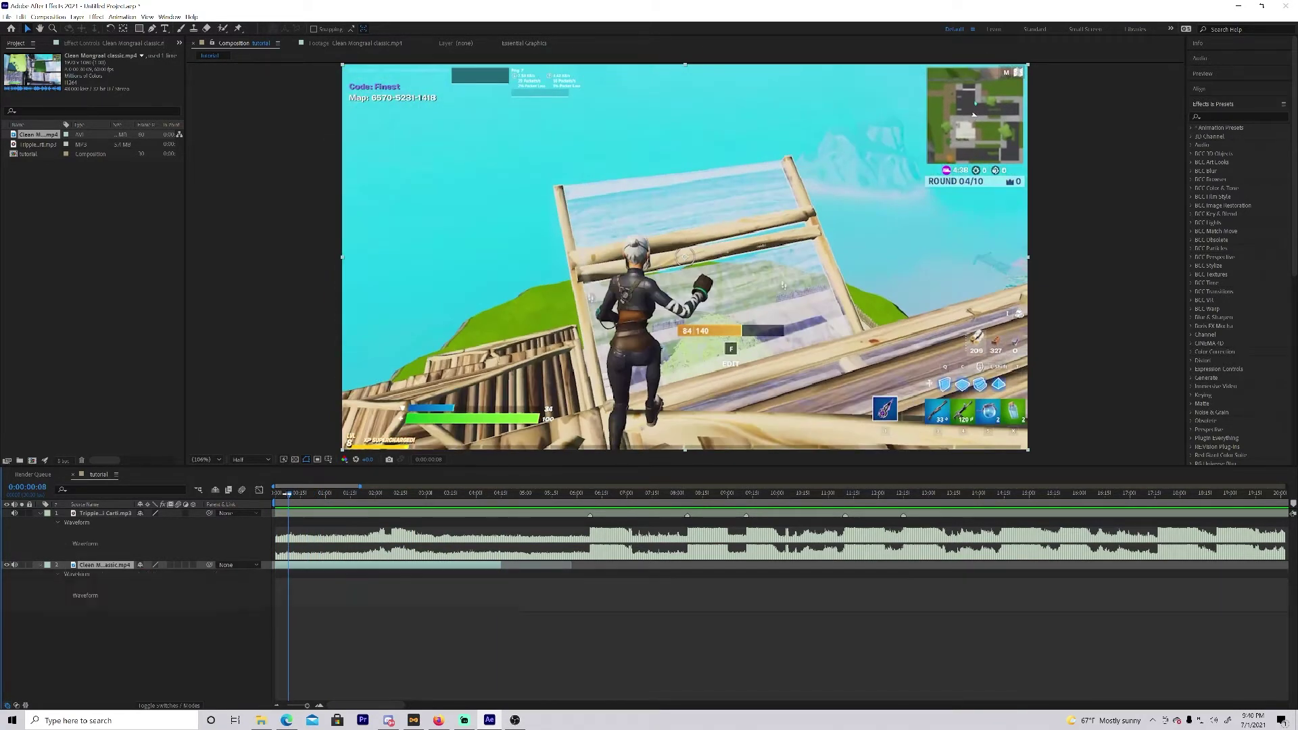
{"action": "left_click", "coordinate": [40, 565]}
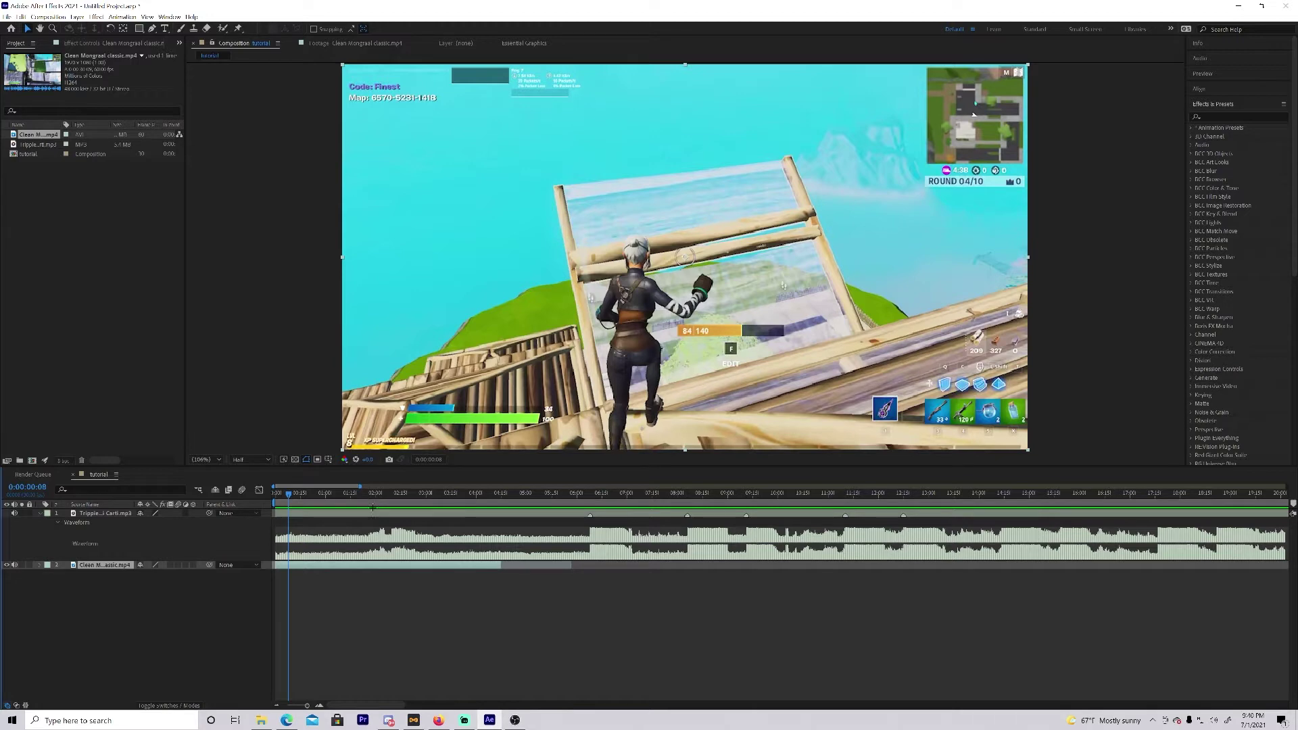
Shift the gameplay clip along the timeline so that its gunshot lands on the first beat marker at 0:00:06:08.
{"action": "left_click_drag", "start_coordinate": [289, 493], "coordinate": [590, 495]}
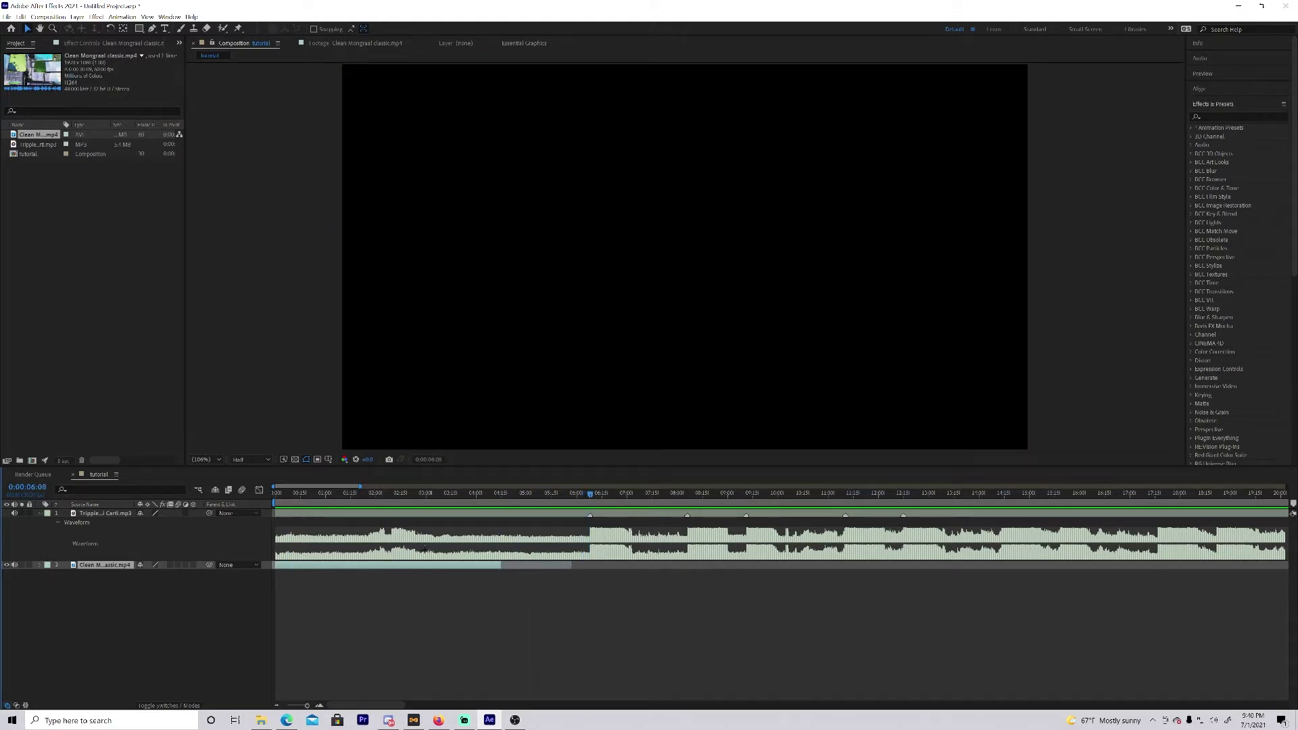
{"action": "left_click_drag", "start_coordinate": [462, 561], "coordinate": [592, 558]}
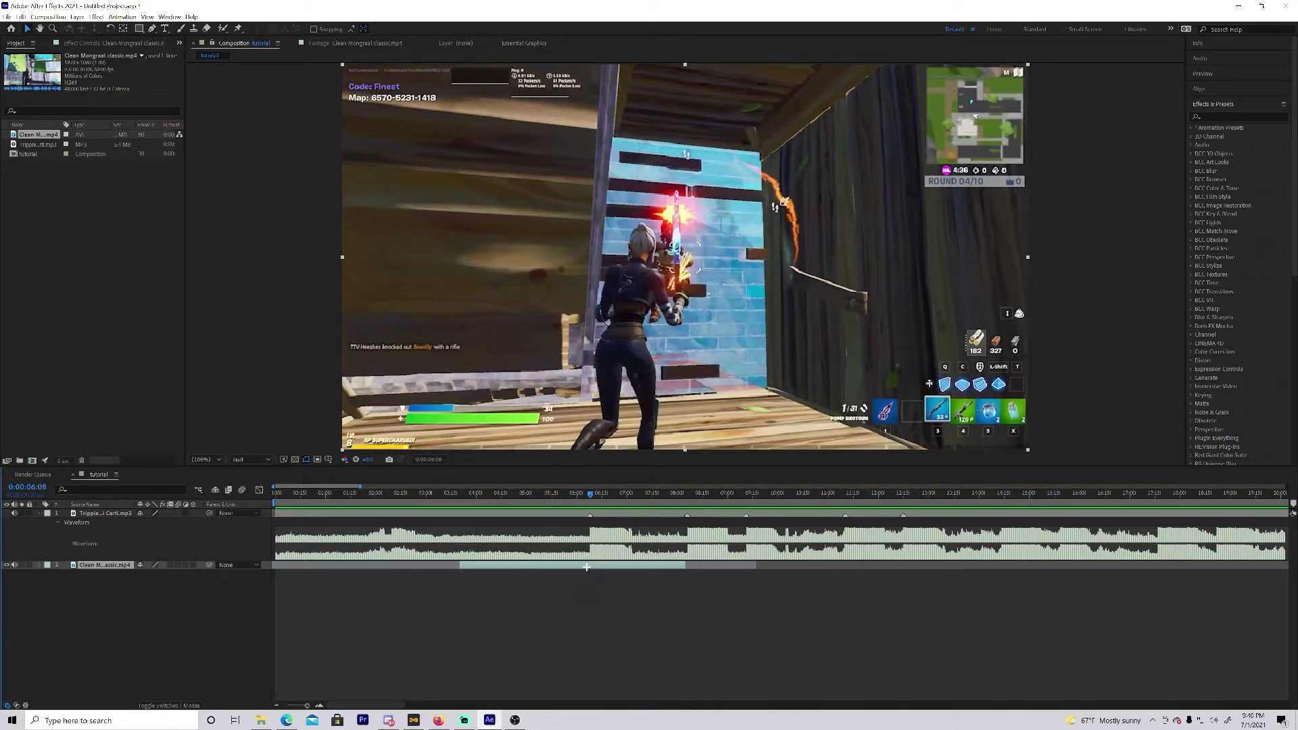
{"action": "left_click_drag", "start_coordinate": [586, 566], "coordinate": [585, 566]}
Preview the synced shot from the start and extend the gameplay clip's in point back to the composition's beginning.
{"action": "left_click_drag", "start_coordinate": [589, 492], "coordinate": [148, 393]}
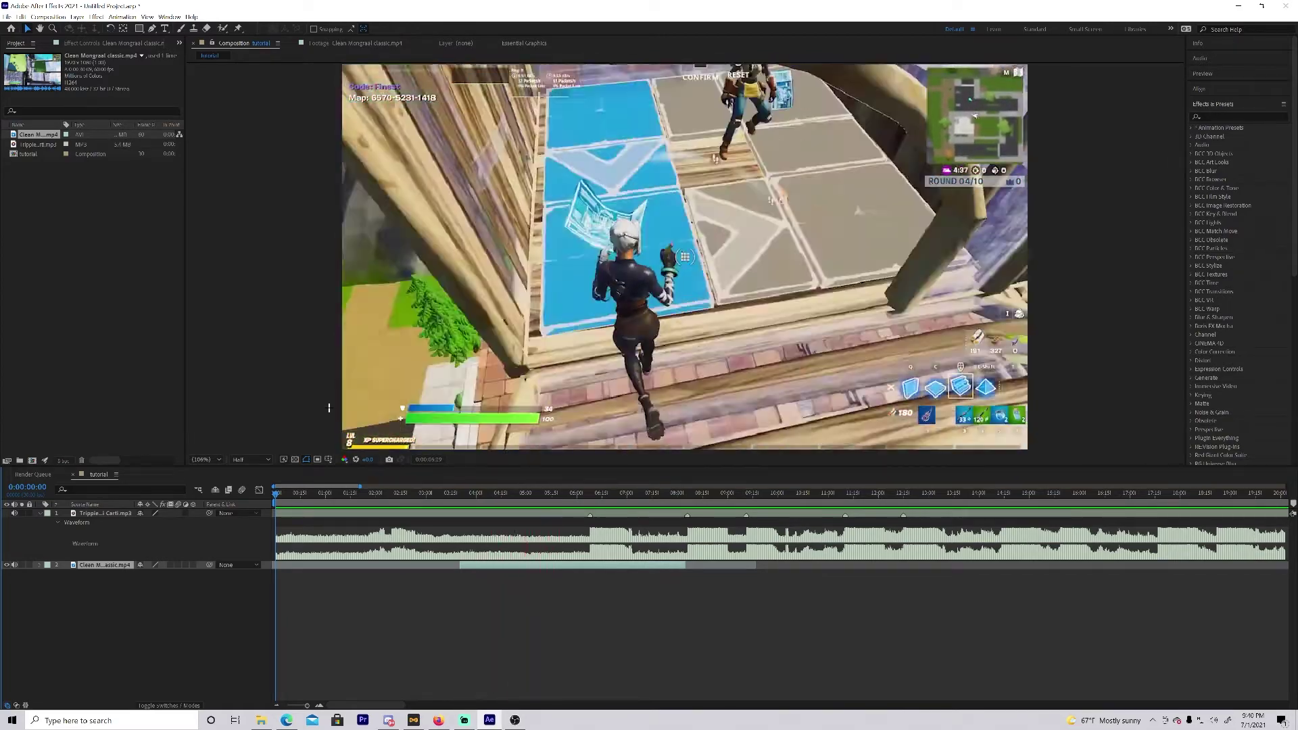
{"action": "key", "text": "space"}
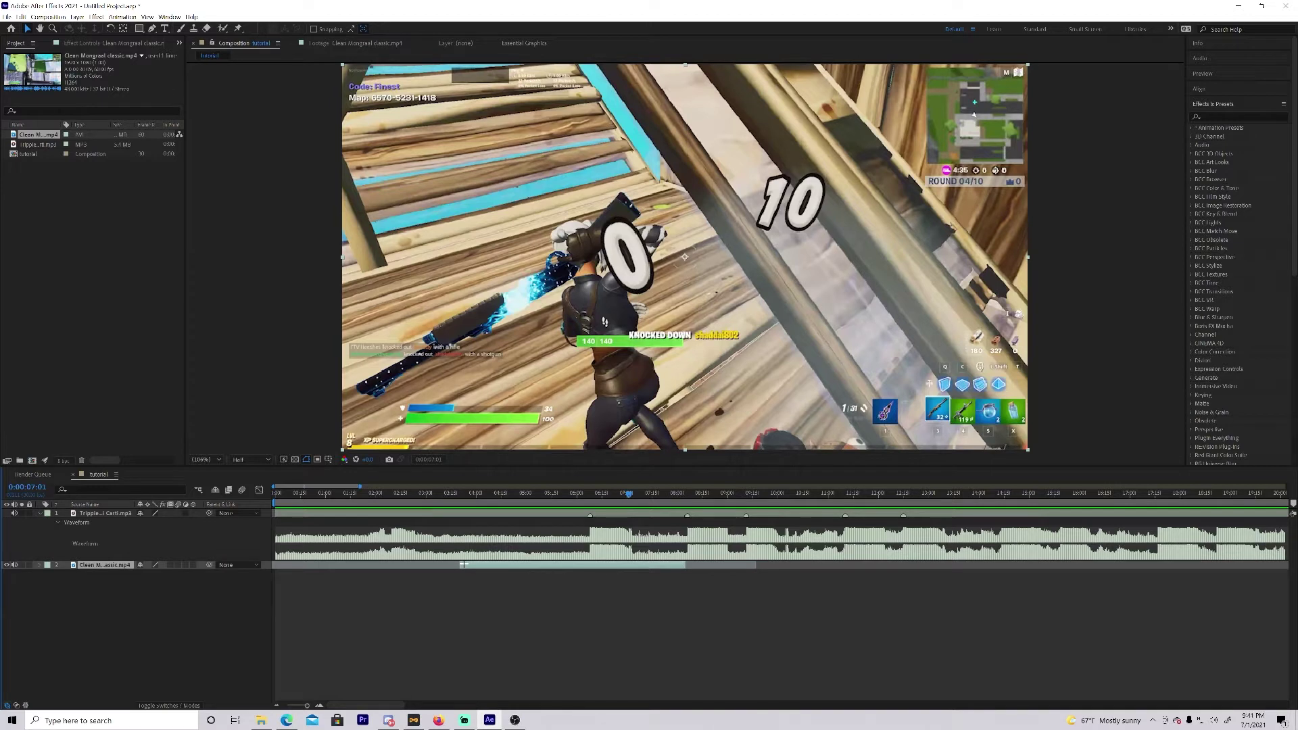
{"action": "left_click_drag", "start_coordinate": [463, 564], "coordinate": [276, 564]}
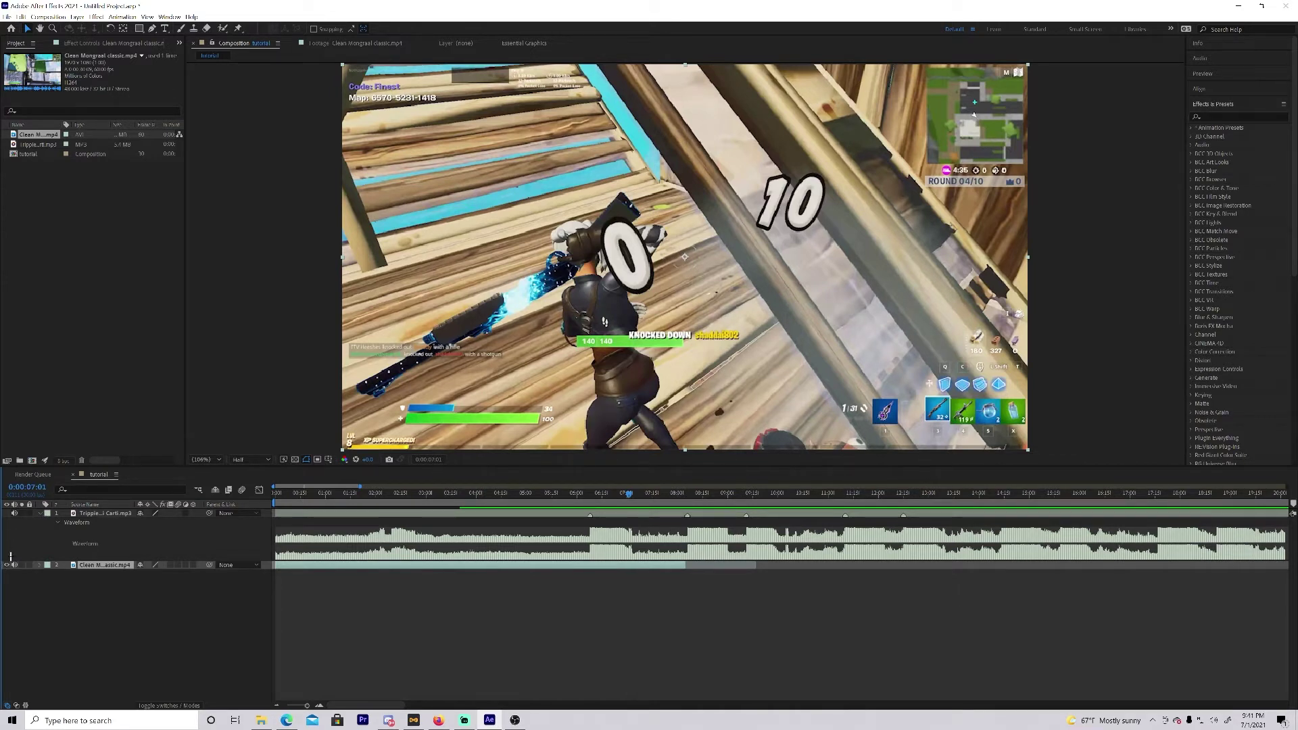
Toggle the gameplay clip's visibility off and on, preview the sync from 0:00:04:06, and mute the clip's audio.
{"action": "left_click", "coordinate": [7, 564]}
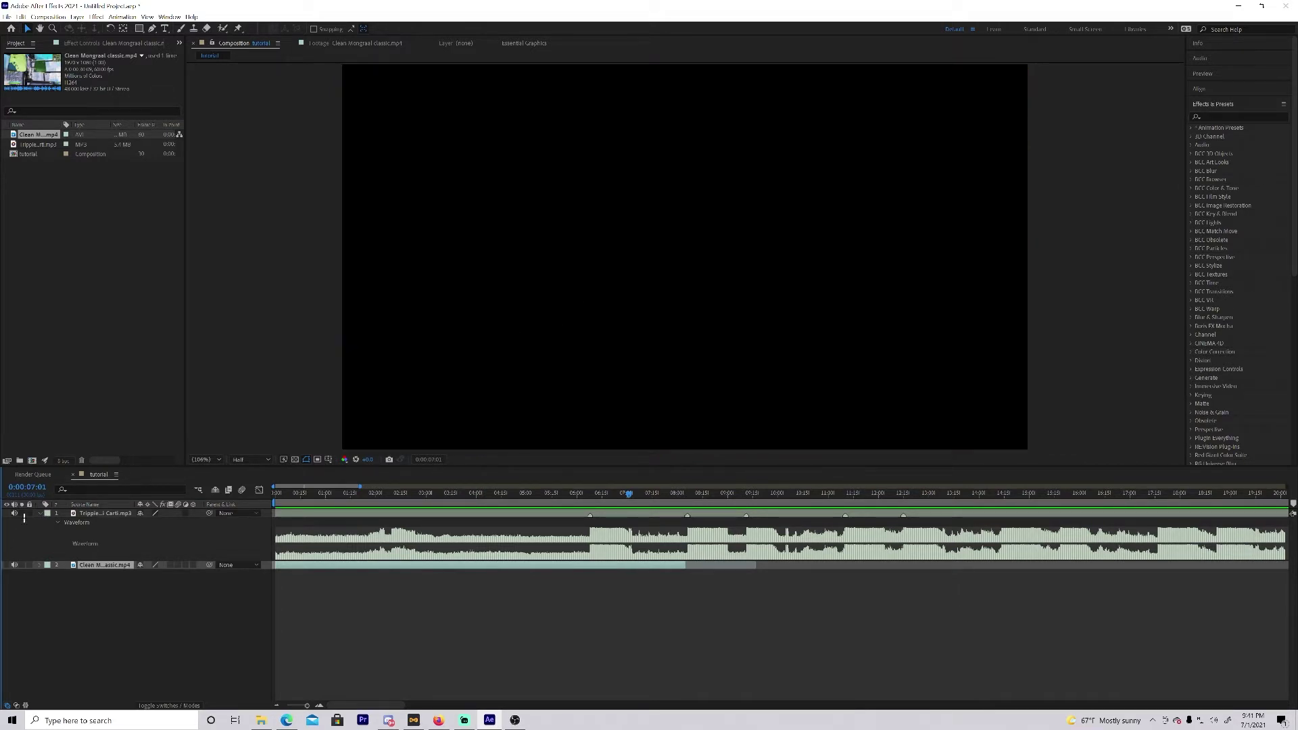
{"action": "left_click", "coordinate": [8, 565]}
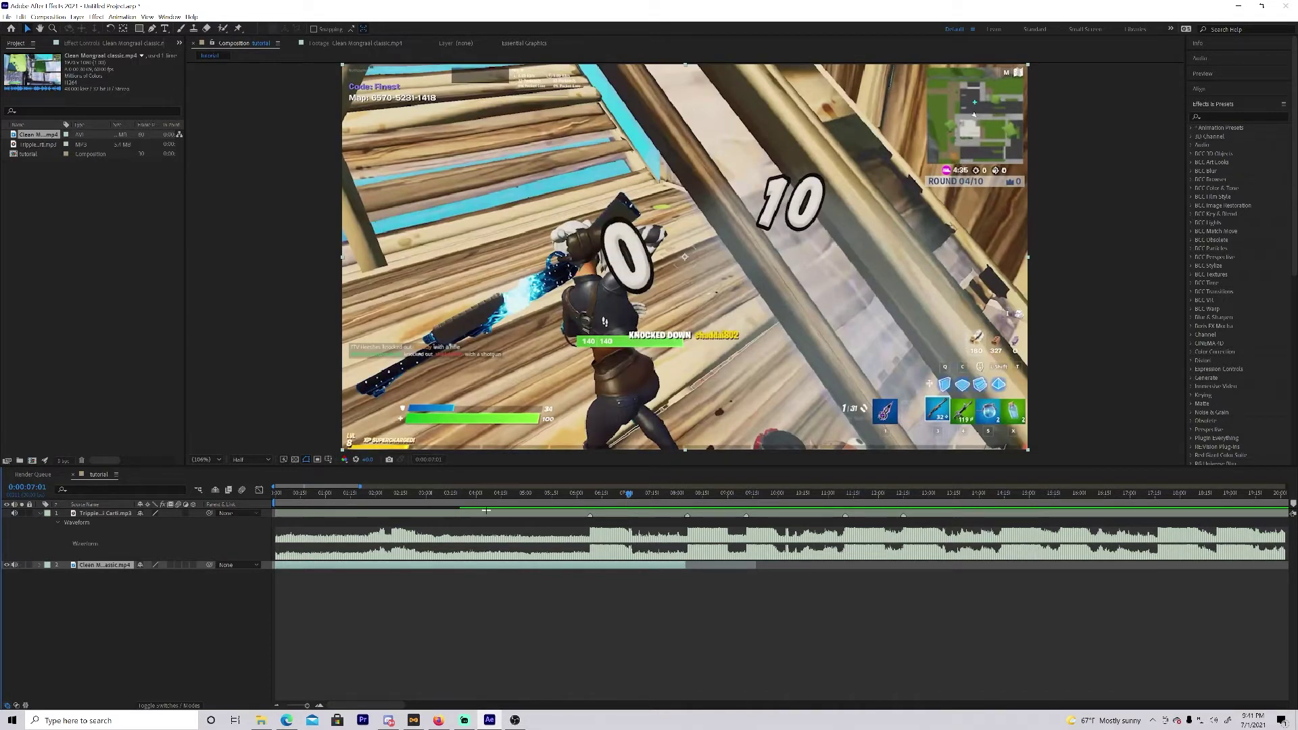
{"action": "left_click_drag", "start_coordinate": [620, 495], "coordinate": [487, 492]}
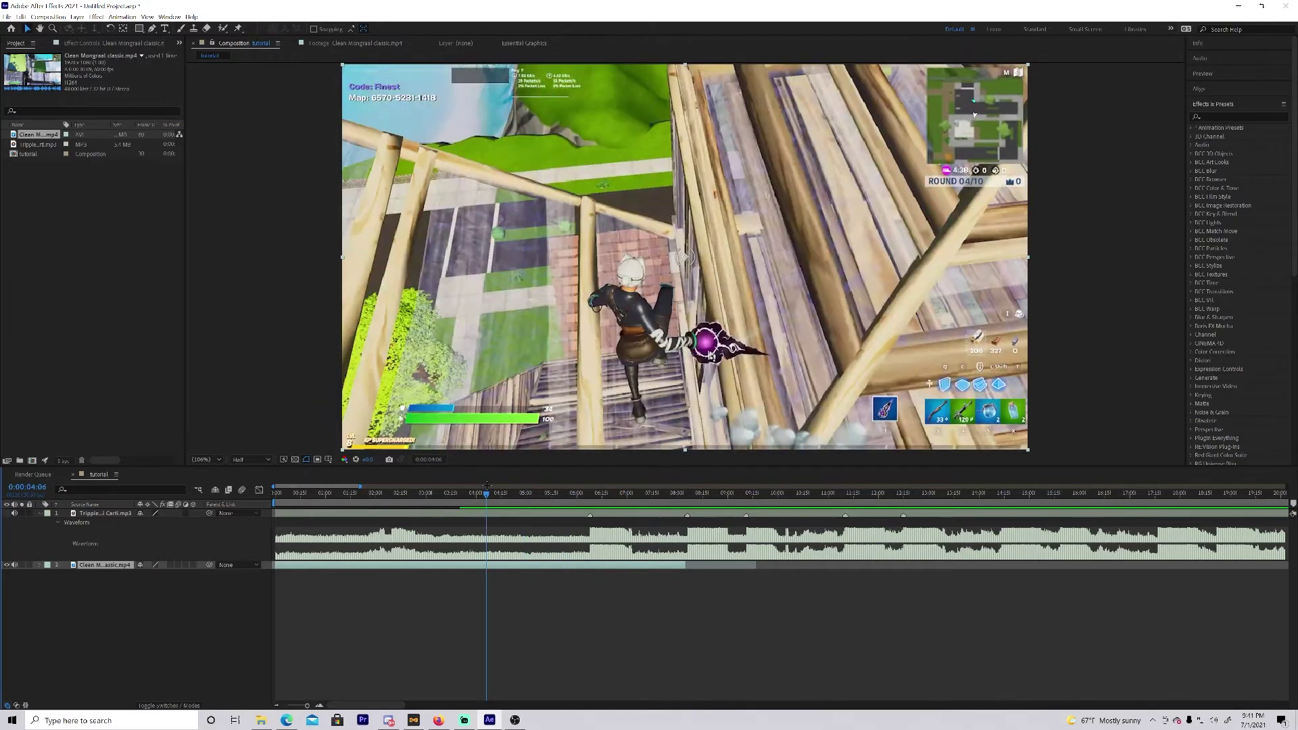
{"action": "key", "text": "space"}
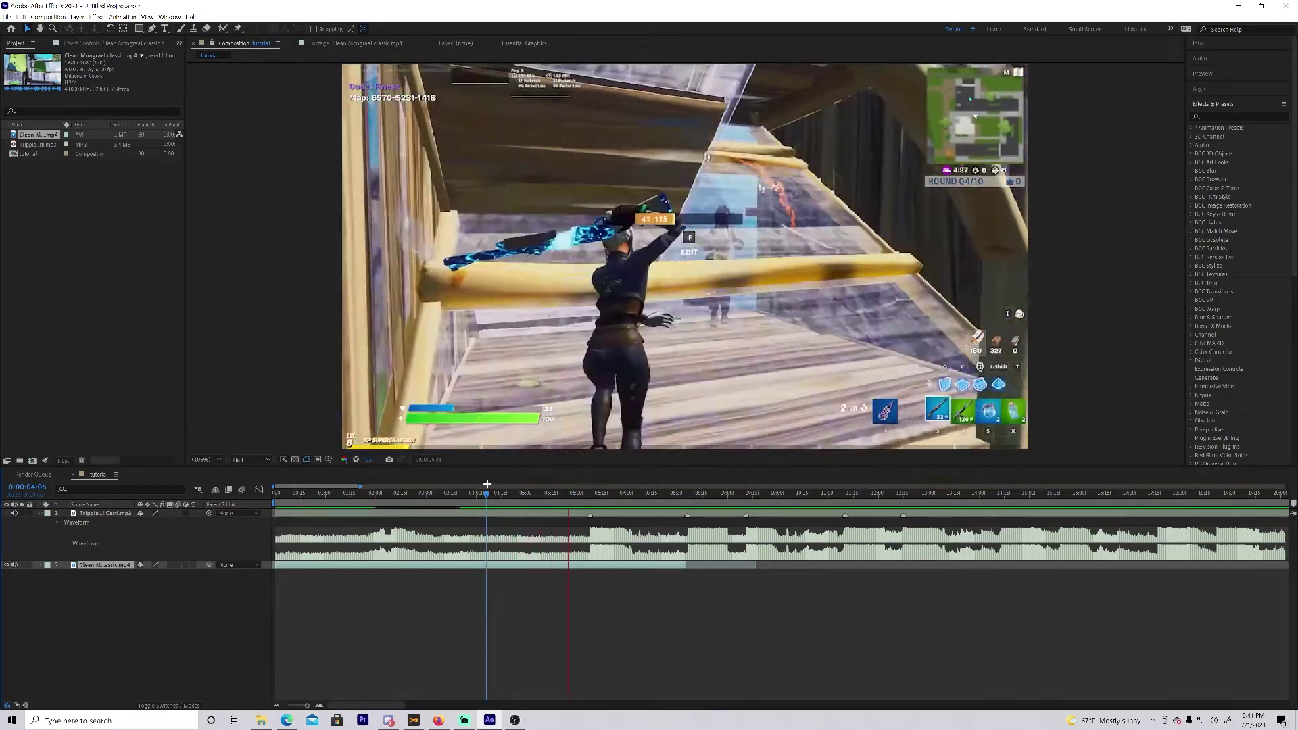
{"action": "key", "text": "space"}
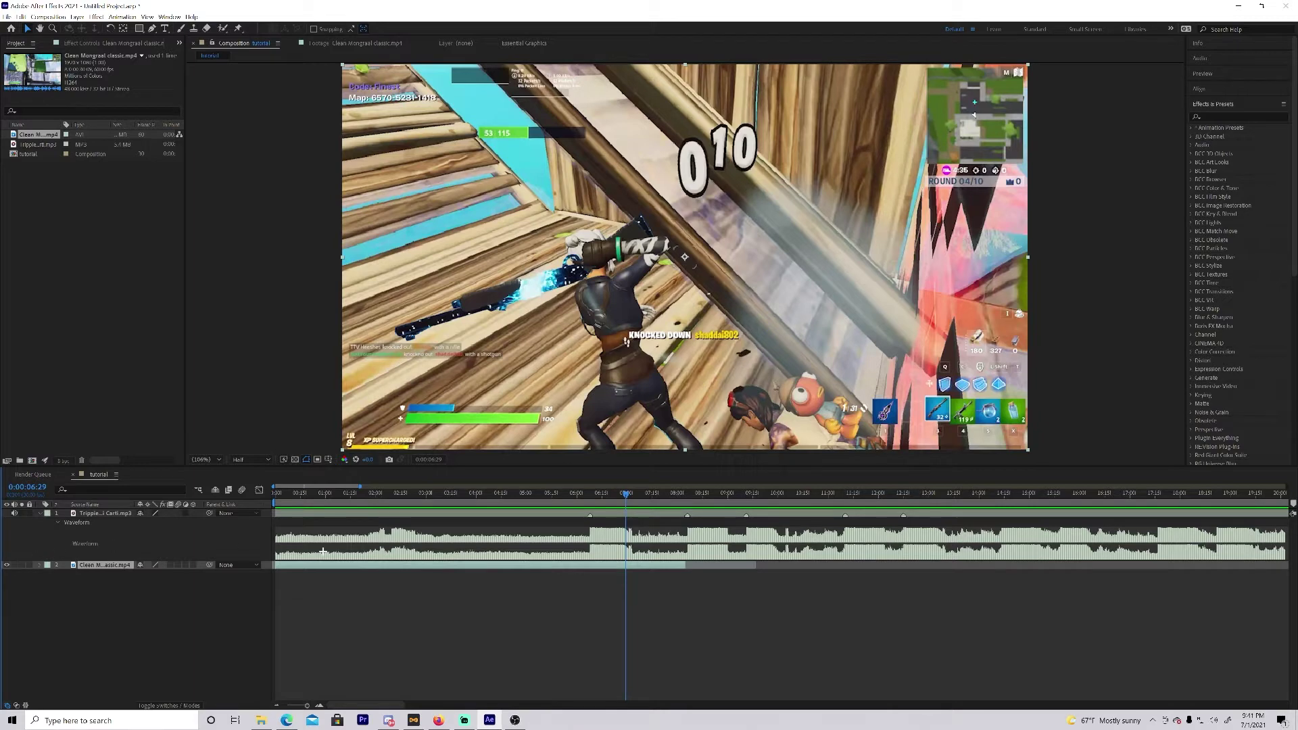
Check the shot frame at the 0:00:06:08 marker and expand the gameplay clip's Transform properties, keeping its Audio group collapsed.
{"action": "left_click_drag", "start_coordinate": [626, 493], "coordinate": [590, 485]}
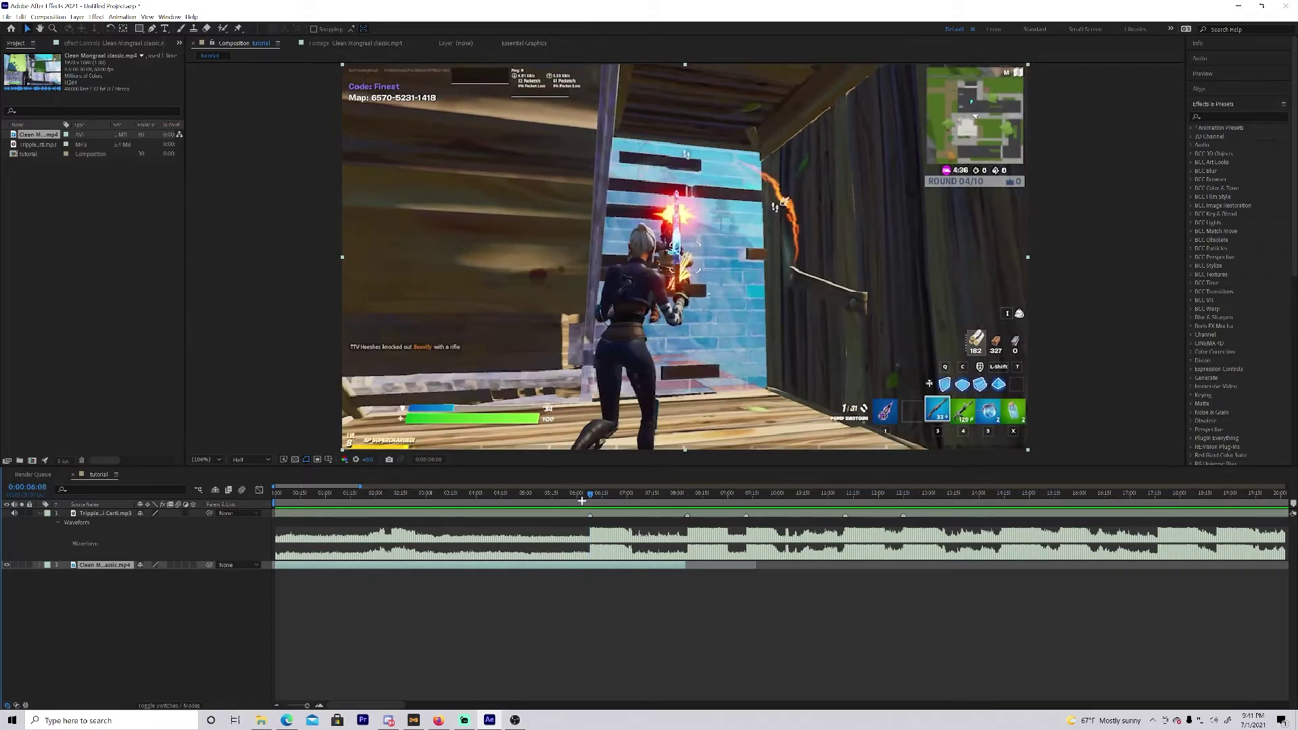
{"action": "key", "text": "Home"}
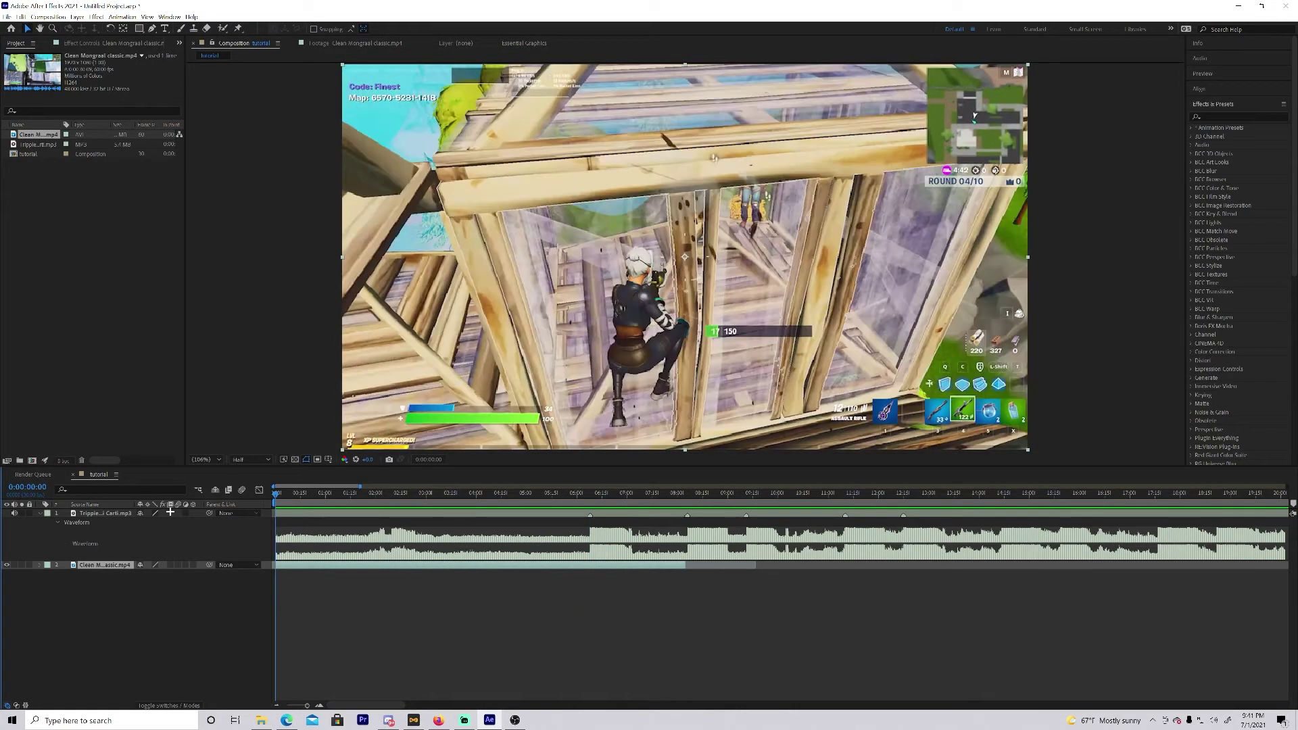
{"action": "left_click_drag", "start_coordinate": [277, 494], "coordinate": [587, 502]}
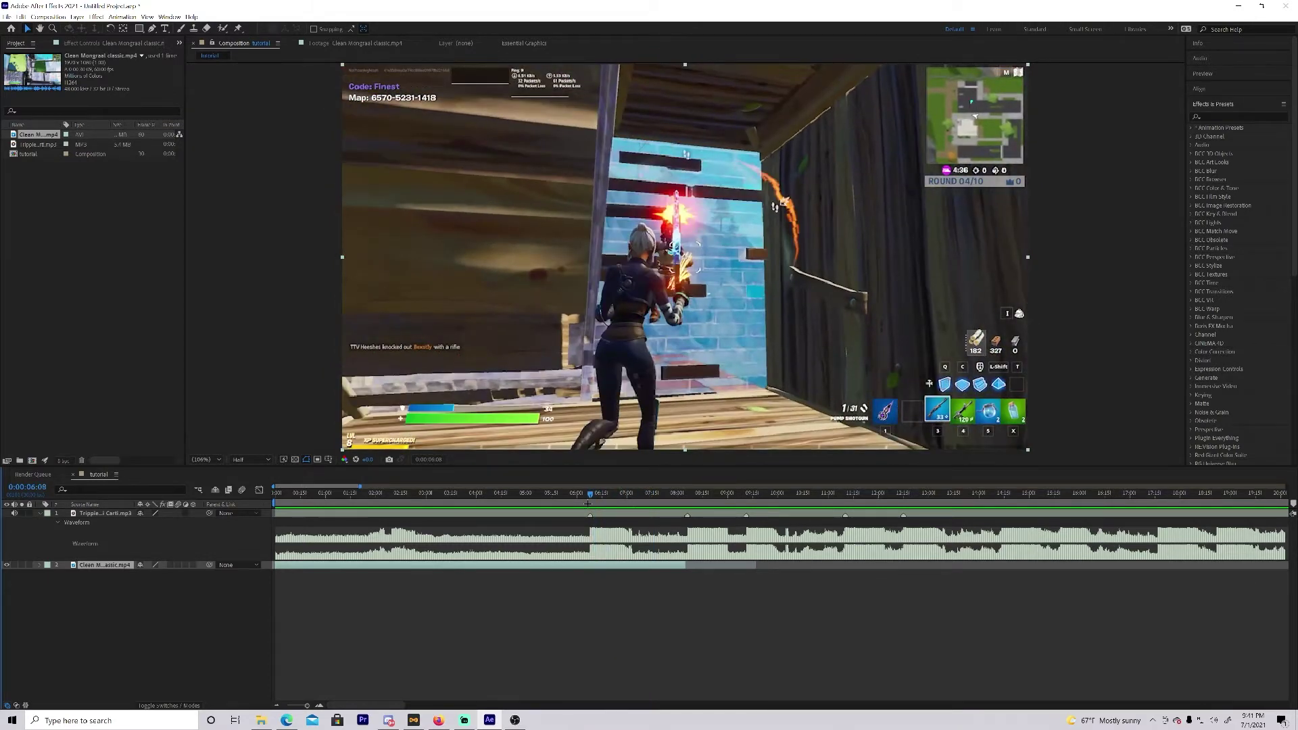
{"action": "left_click", "coordinate": [39, 565]}
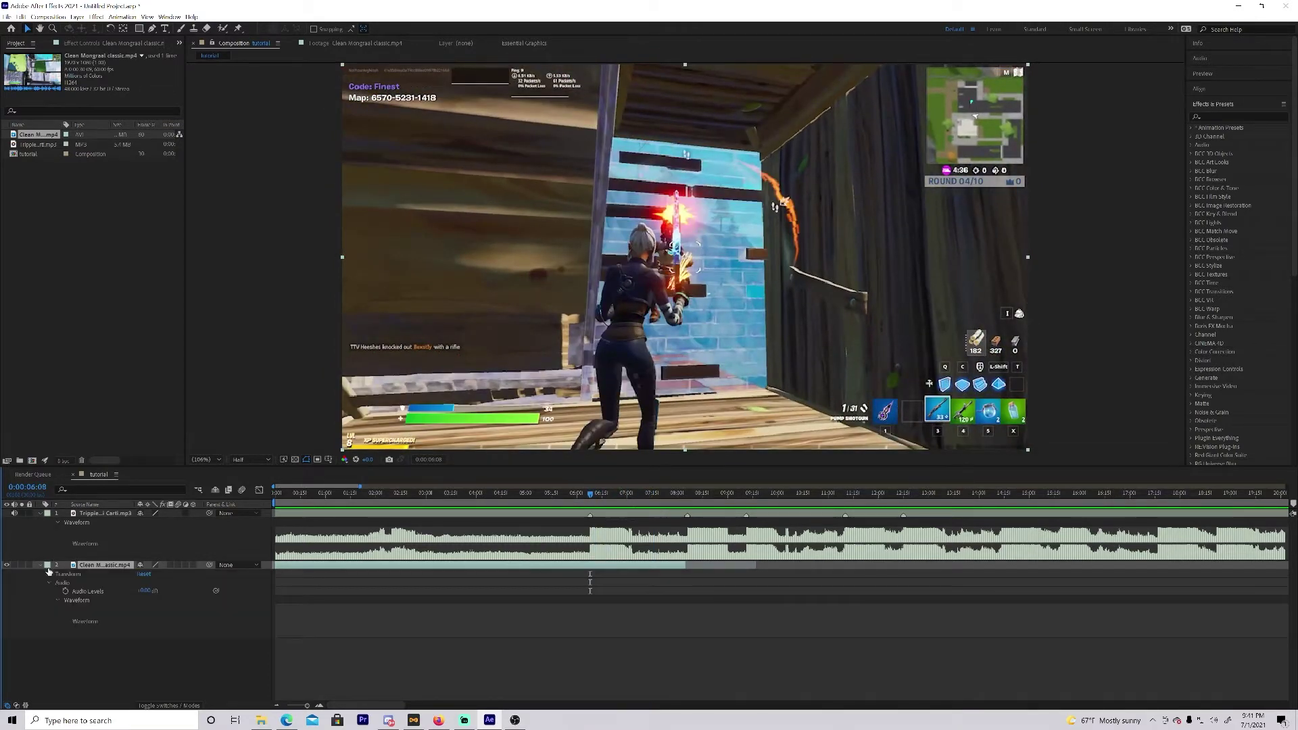
{"action": "left_click", "coordinate": [49, 574]}
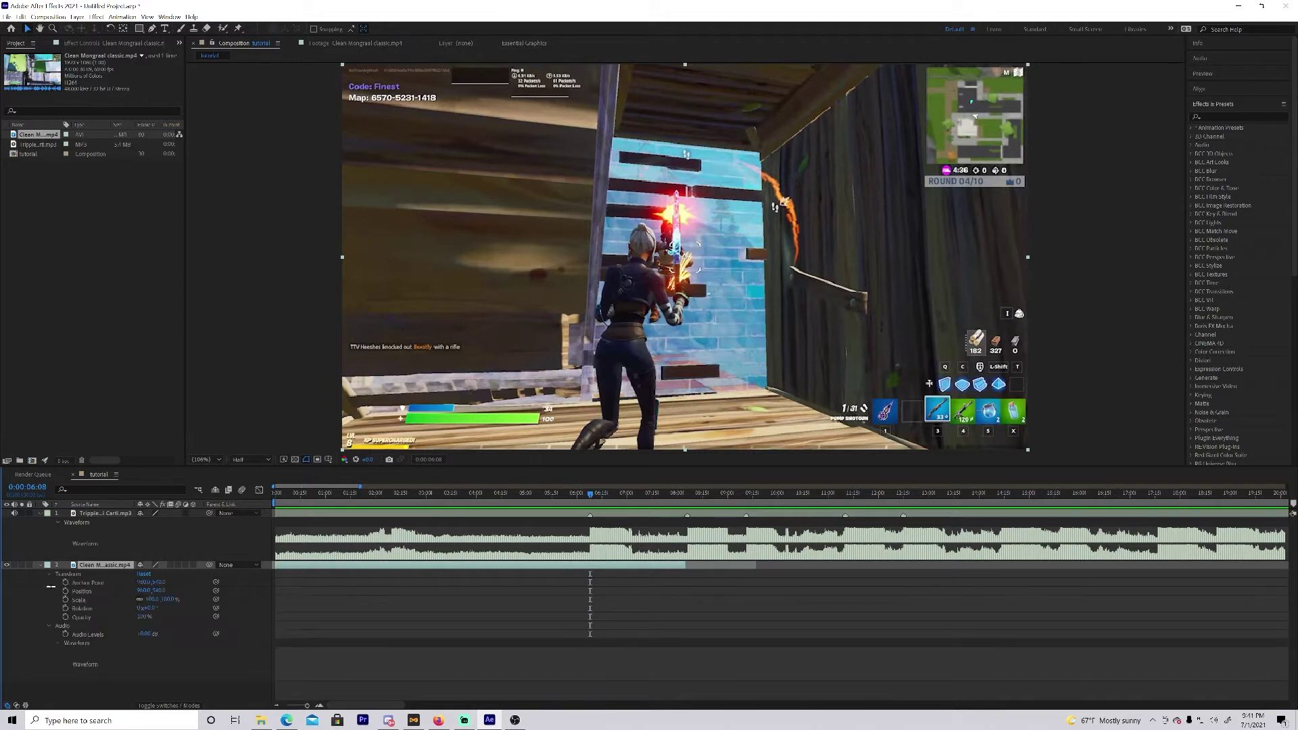
{"action": "left_click", "coordinate": [50, 625]}
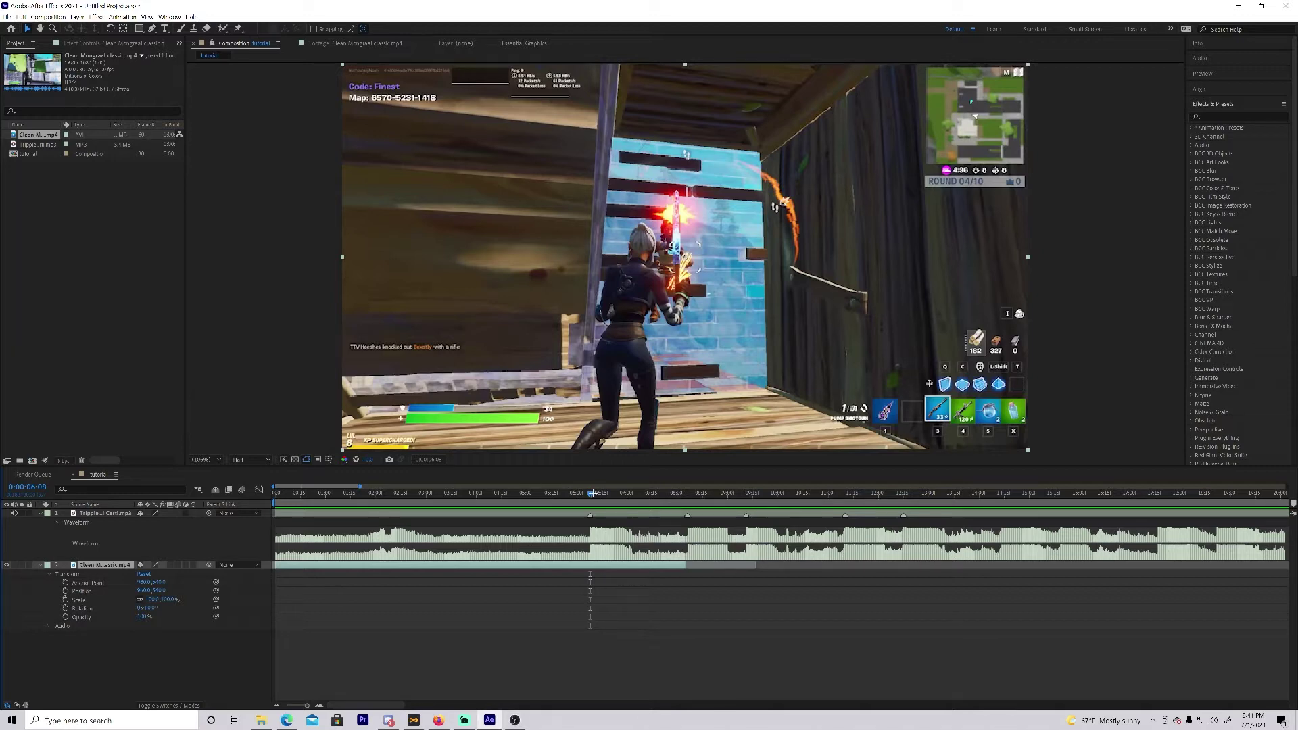
Set an Opacity keyframe of 0% on the gameplay clip at 0:00:00:00.
{"action": "key", "text": "Home"}
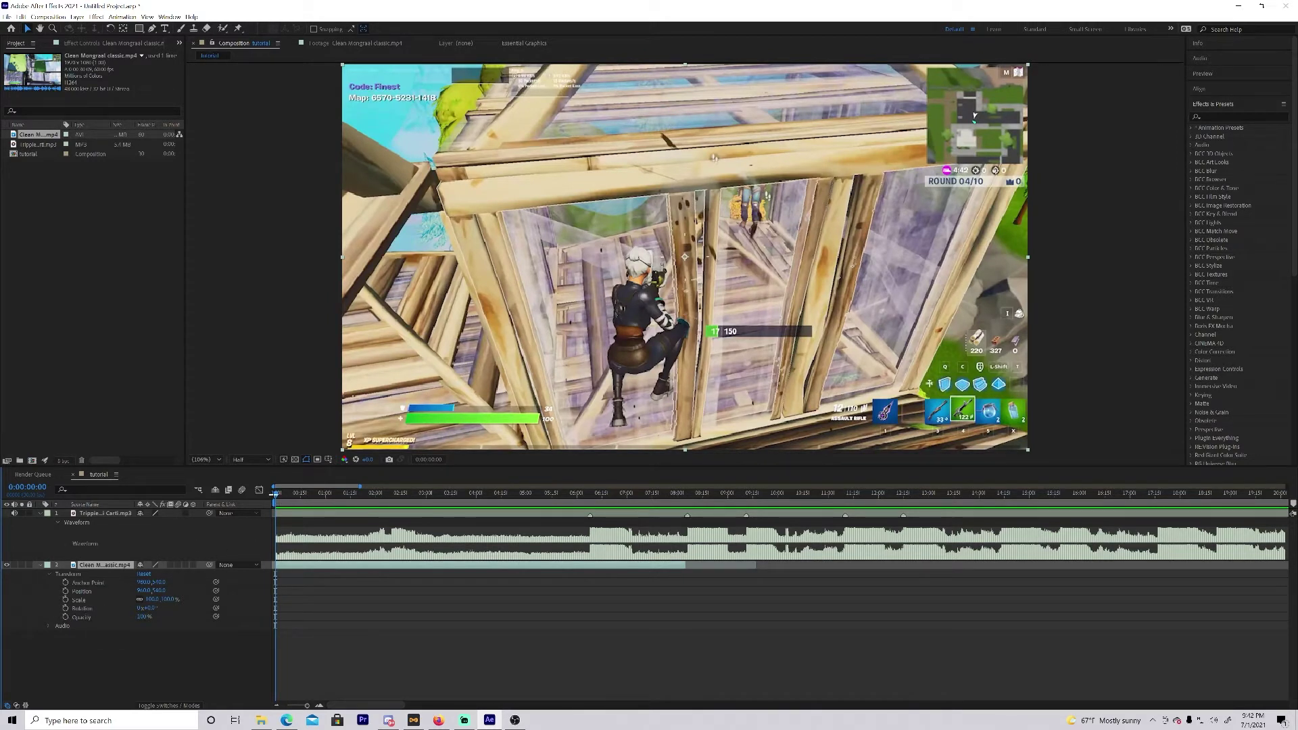
{"action": "left_click", "coordinate": [66, 617]}
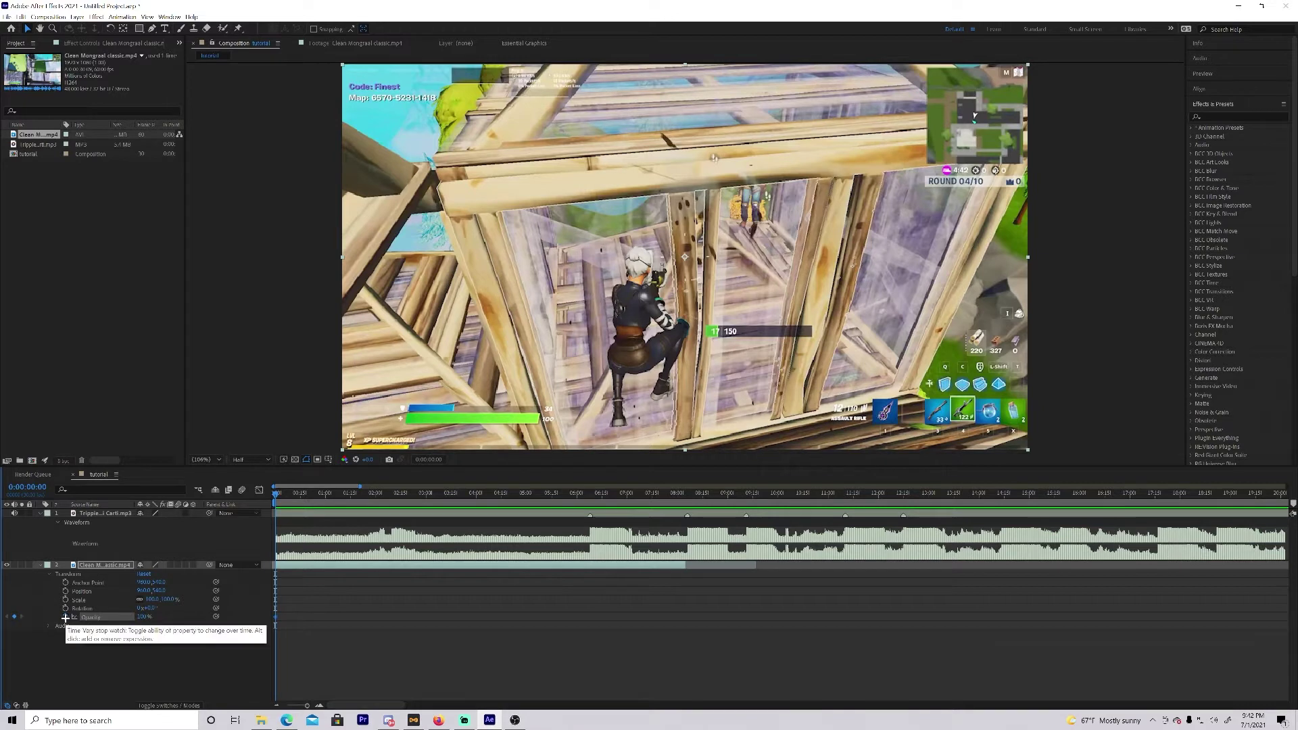
{"action": "left_click", "coordinate": [143, 617]}
{"action": "key", "text": "BackSpace"}
{"action": "key", "text": "Return"}
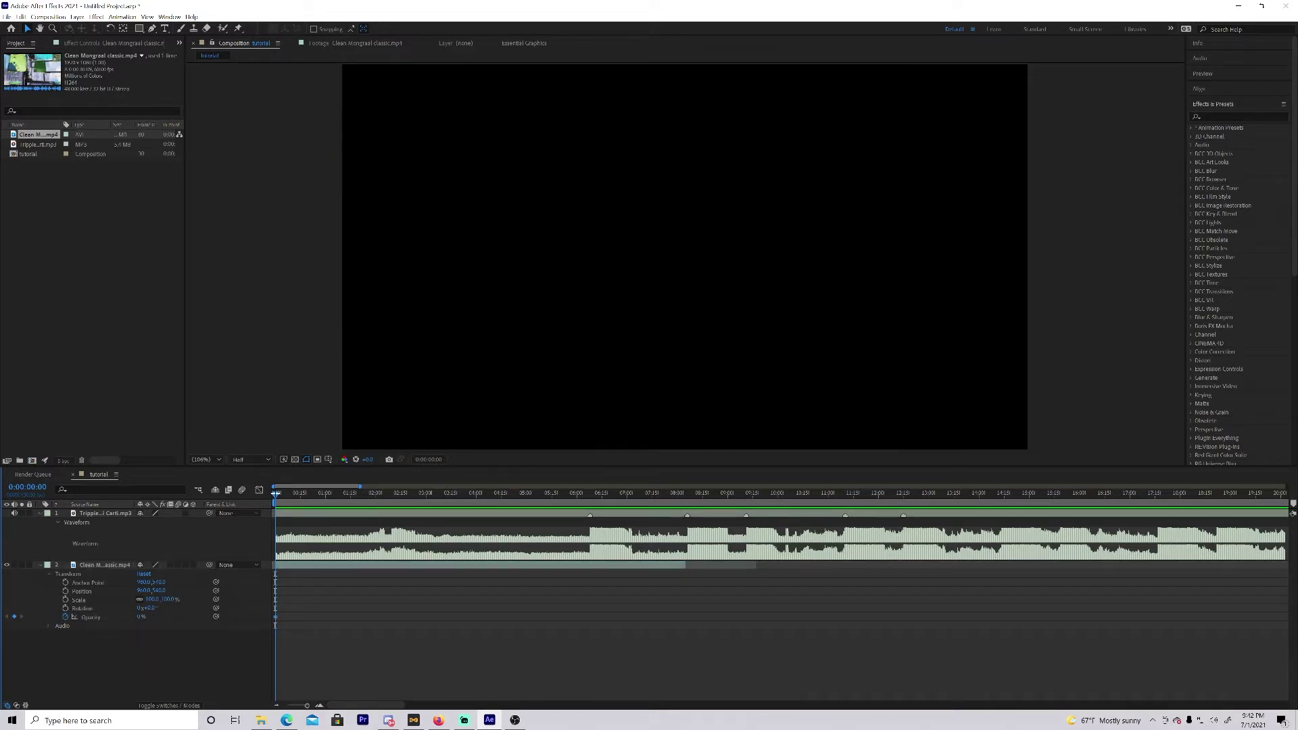
Set an Opacity keyframe of 100% on the gameplay clip at 0:00:00:24 and preview the fade-in.
{"action": "left_click_drag", "start_coordinate": [272, 489], "coordinate": [315, 486]}
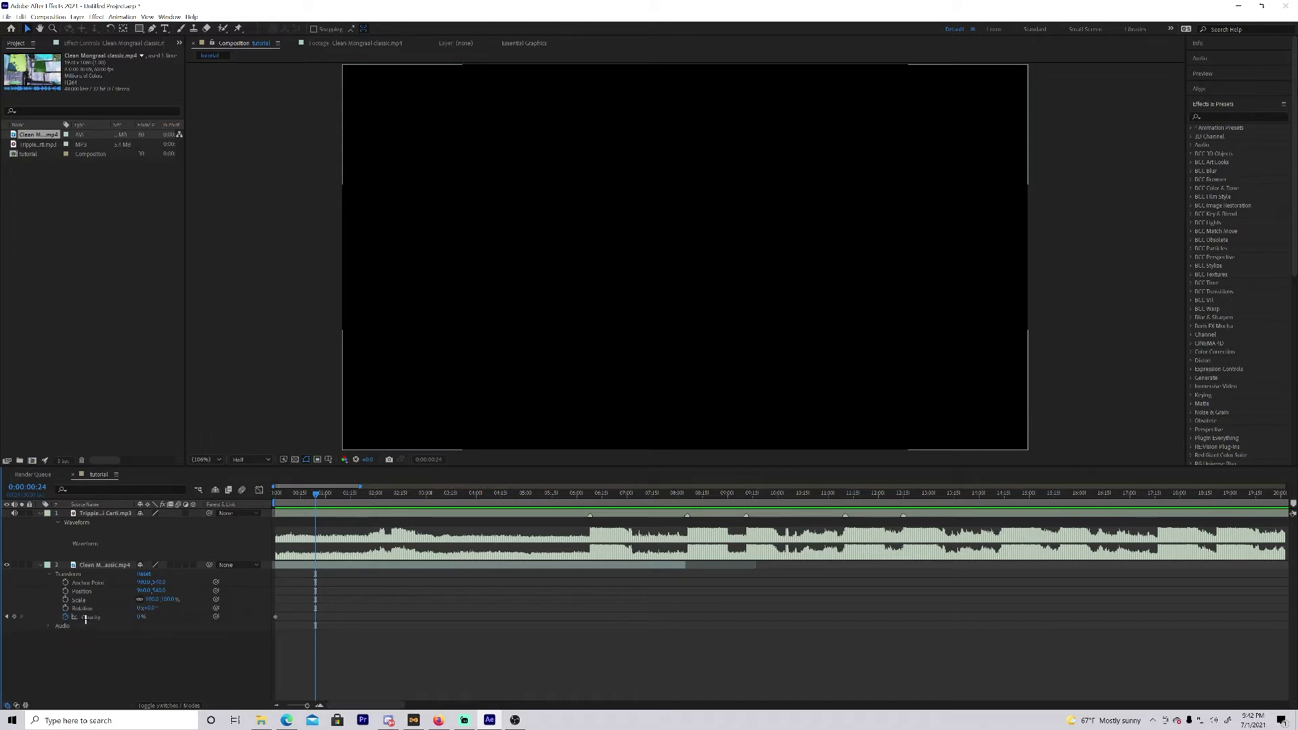
{"action": "left_click_drag", "start_coordinate": [140, 616], "coordinate": [217, 616]}
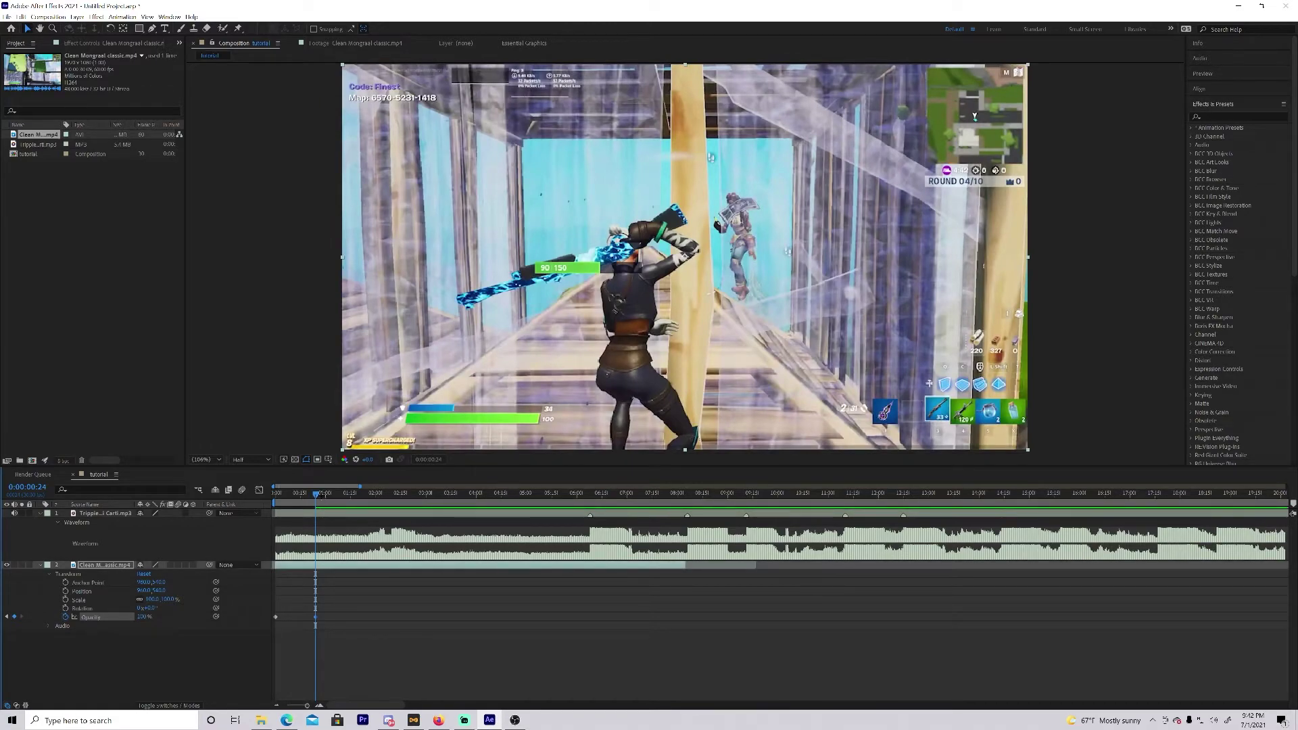
{"action": "left_click_drag", "start_coordinate": [319, 494], "coordinate": [227, 488]}
{"action": "key", "text": "space"}
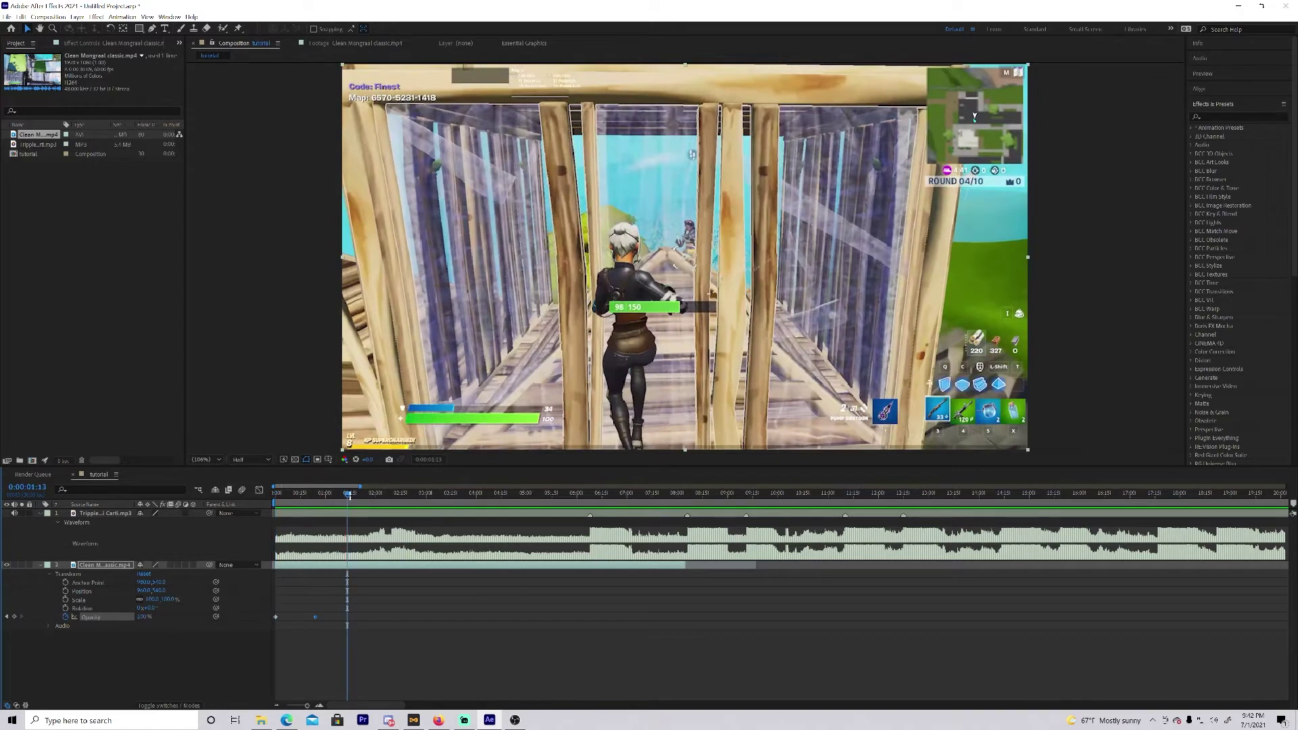
{"action": "key", "text": "space"}
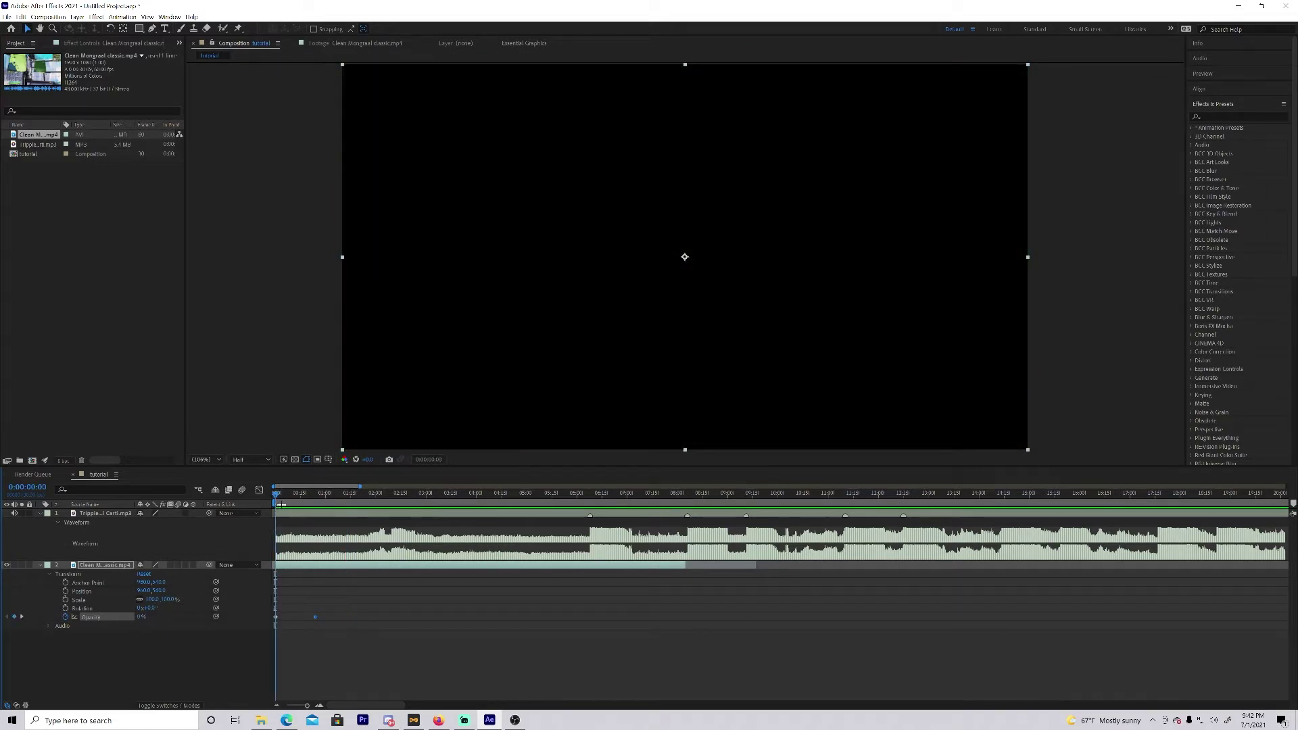
{"action": "left_click_drag", "start_coordinate": [277, 493], "coordinate": [293, 492]}
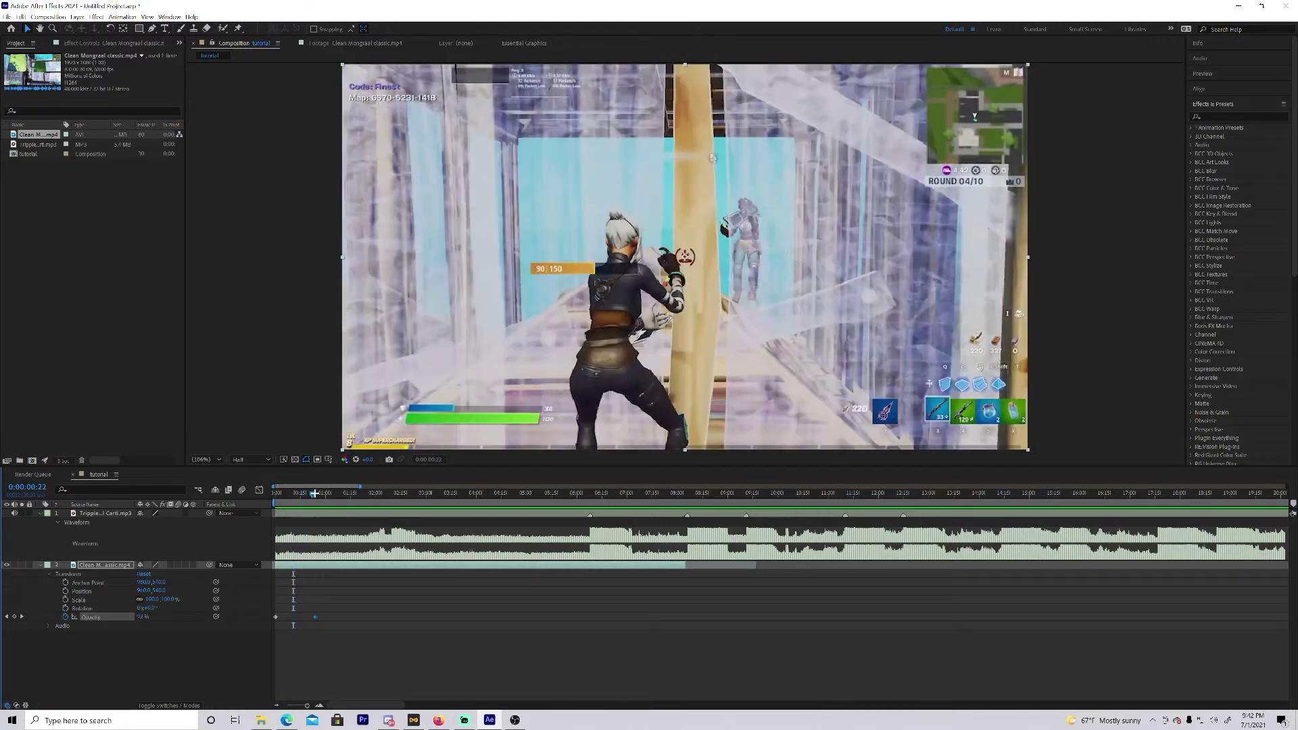
{"action": "left_click_drag", "start_coordinate": [295, 493], "coordinate": [316, 493]}
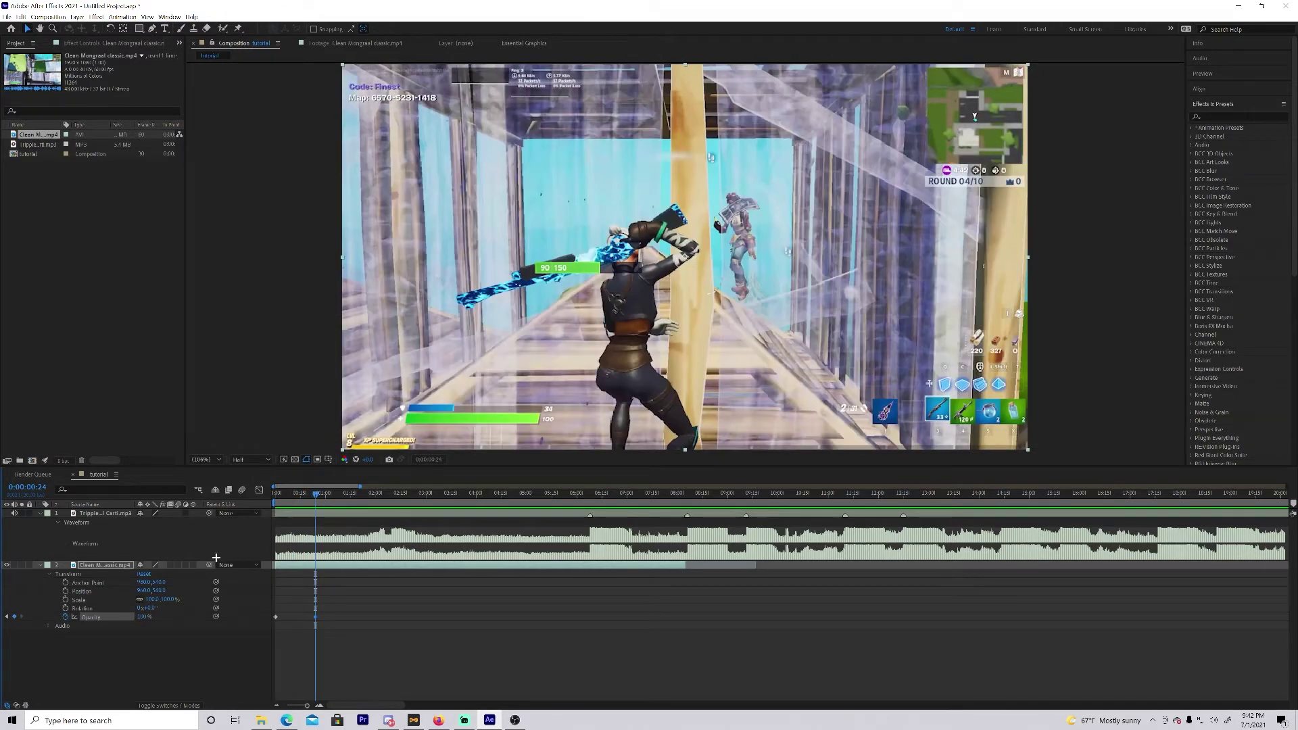
Set a Scale keyframe of 140% on the gameplay clip at 0:00:00:00.
{"action": "key", "text": "Home"}
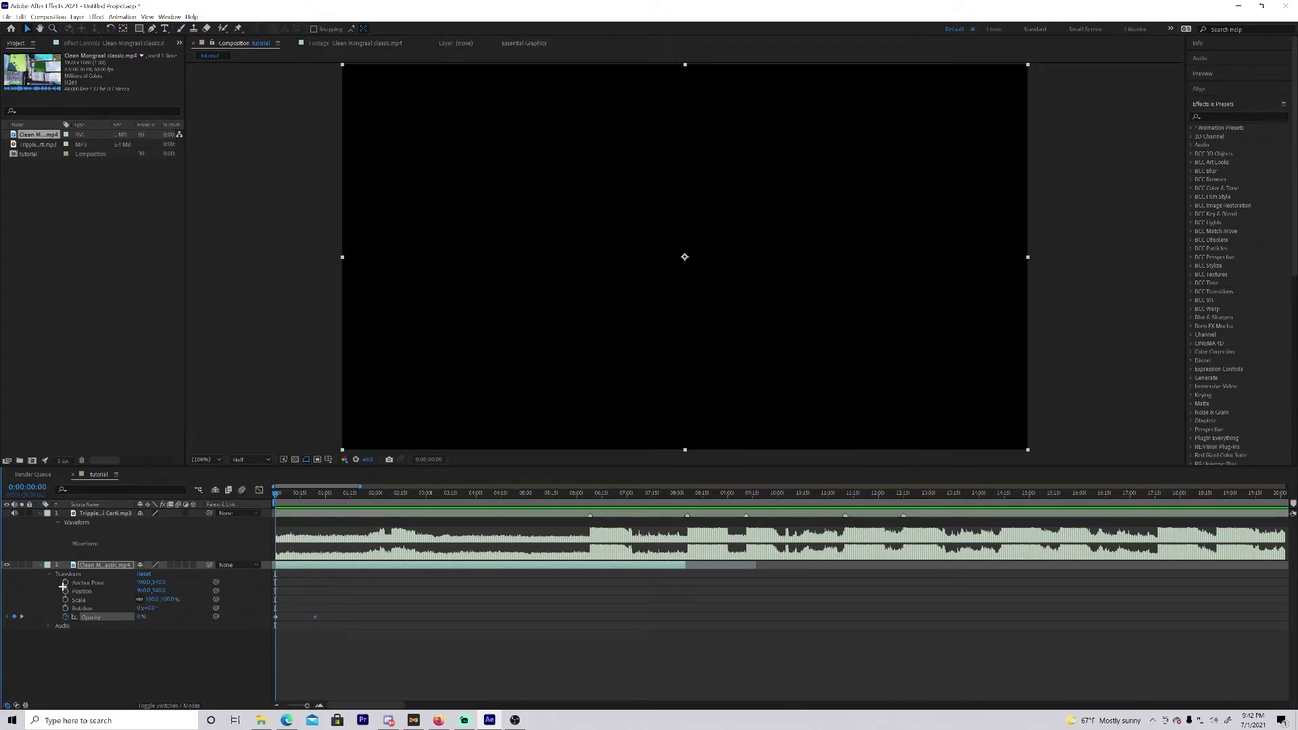
{"action": "left_click", "coordinate": [65, 600]}
{"action": "left_click_drag", "start_coordinate": [149, 600], "coordinate": [167, 602]}
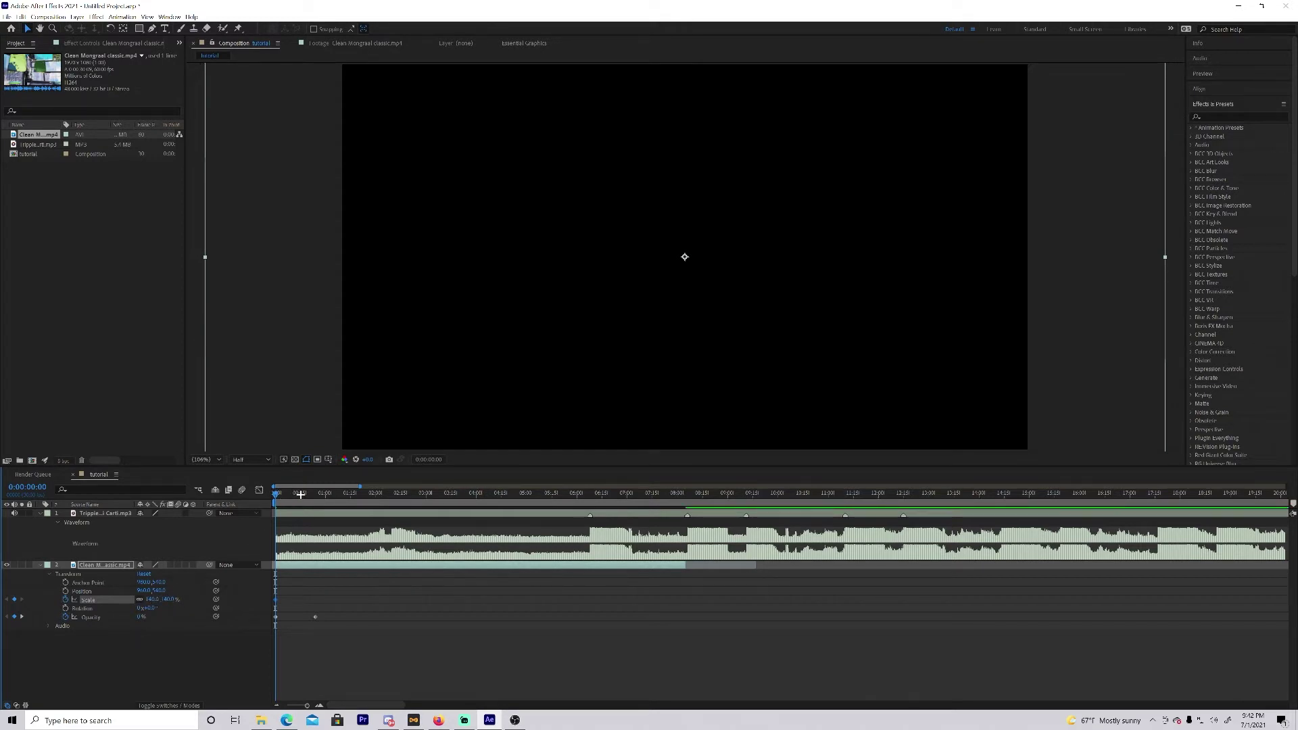
Set a Scale keyframe of 100% on the gameplay clip at 0:00:00:24.
{"action": "left_click_drag", "start_coordinate": [305, 493], "coordinate": [315, 493]}
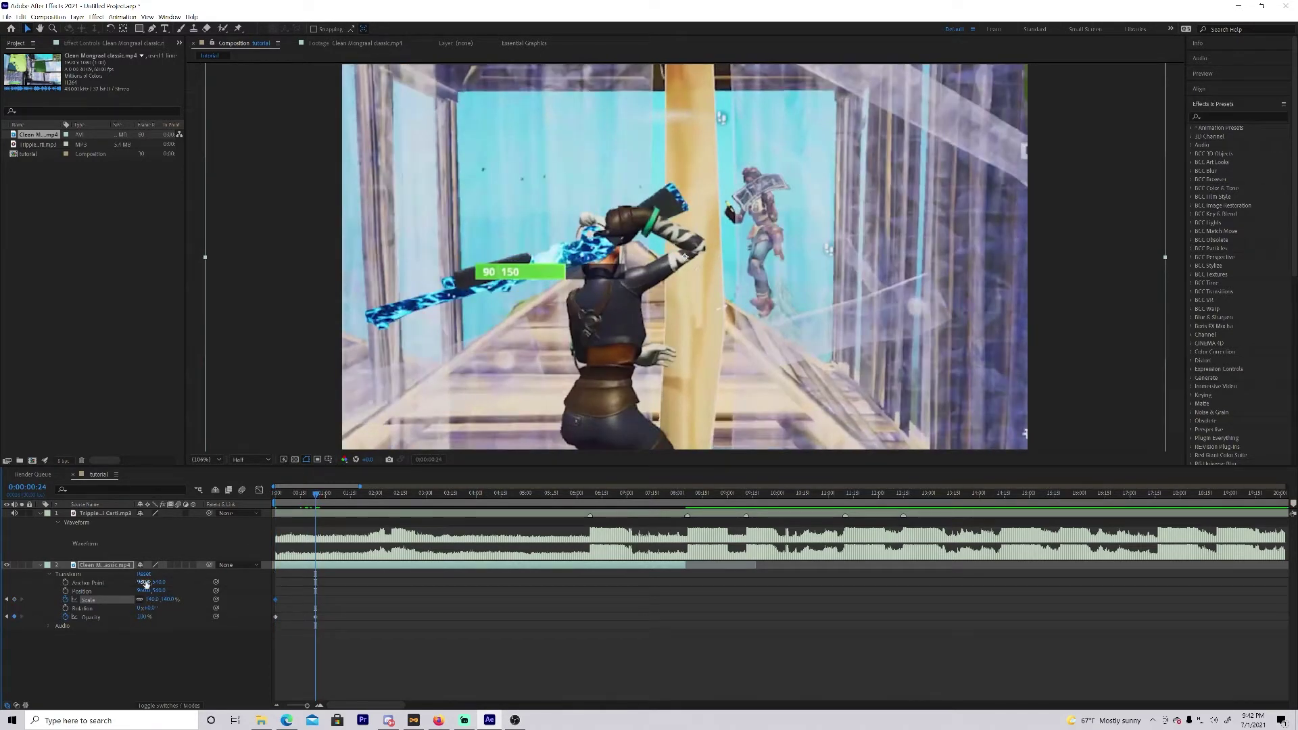
{"action": "left_click", "coordinate": [153, 599]}
{"action": "type", "text": "100"}
{"action": "key", "text": "Return"}
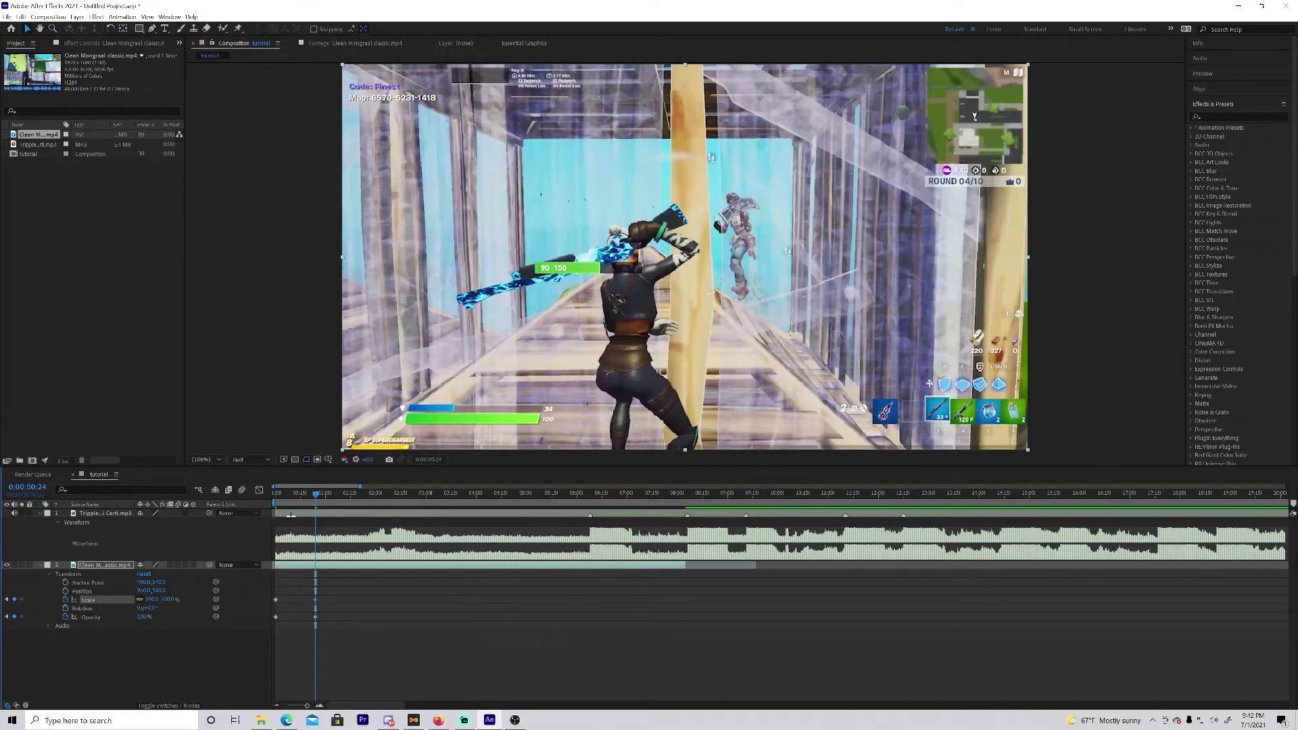
Scrub through the opening zoom-out and return to the composition's beginning.
{"action": "key", "text": "Home"}
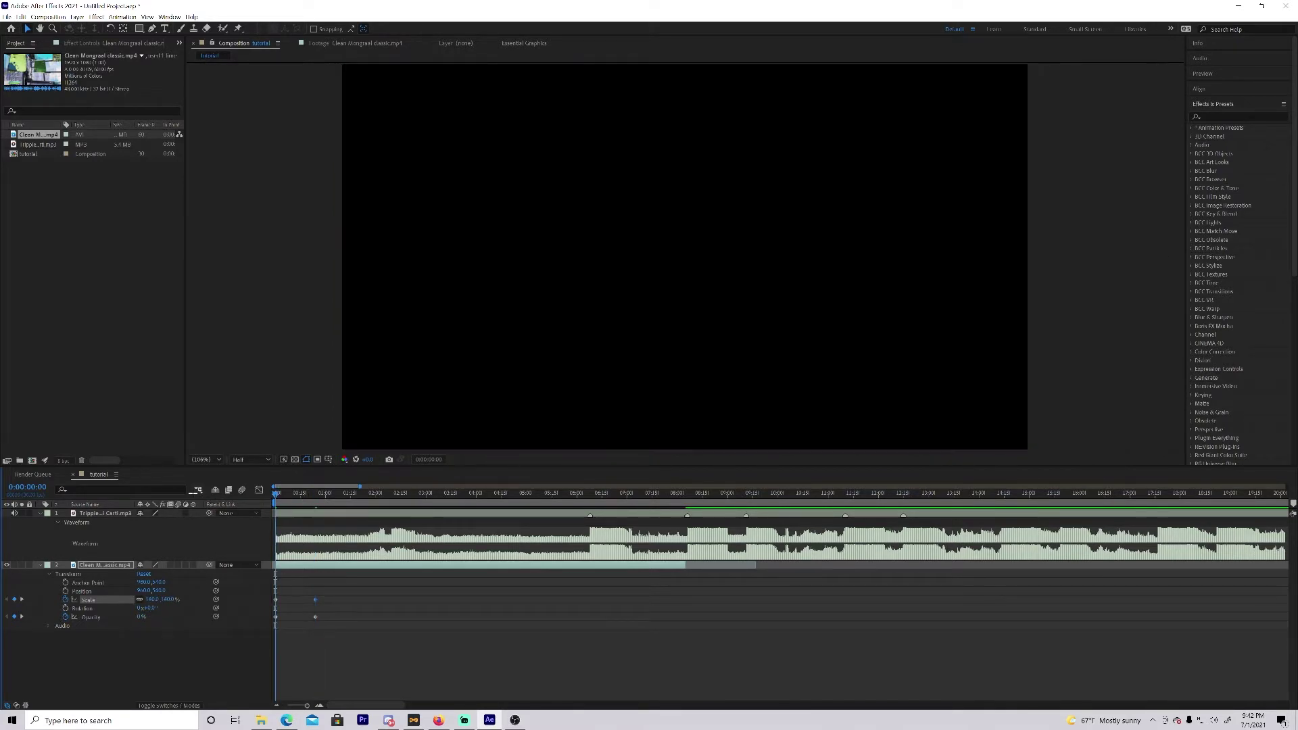
{"action": "left_click_drag", "start_coordinate": [278, 491], "coordinate": [372, 498]}
{"action": "key", "text": "Home"}
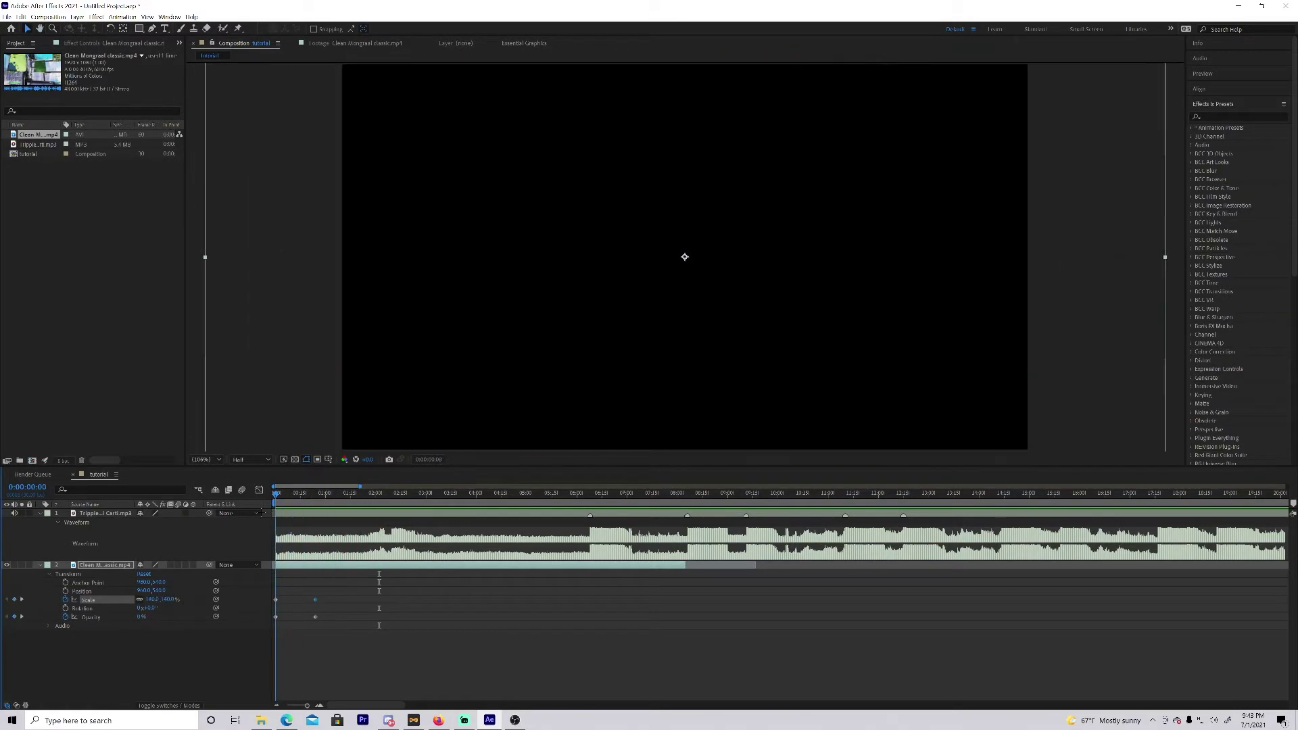
Try shifting the gameplay clip horizontally through its Position value at 0:00:02:07, and undo the shift.
{"action": "left_click_drag", "start_coordinate": [278, 494], "coordinate": [387, 494]}
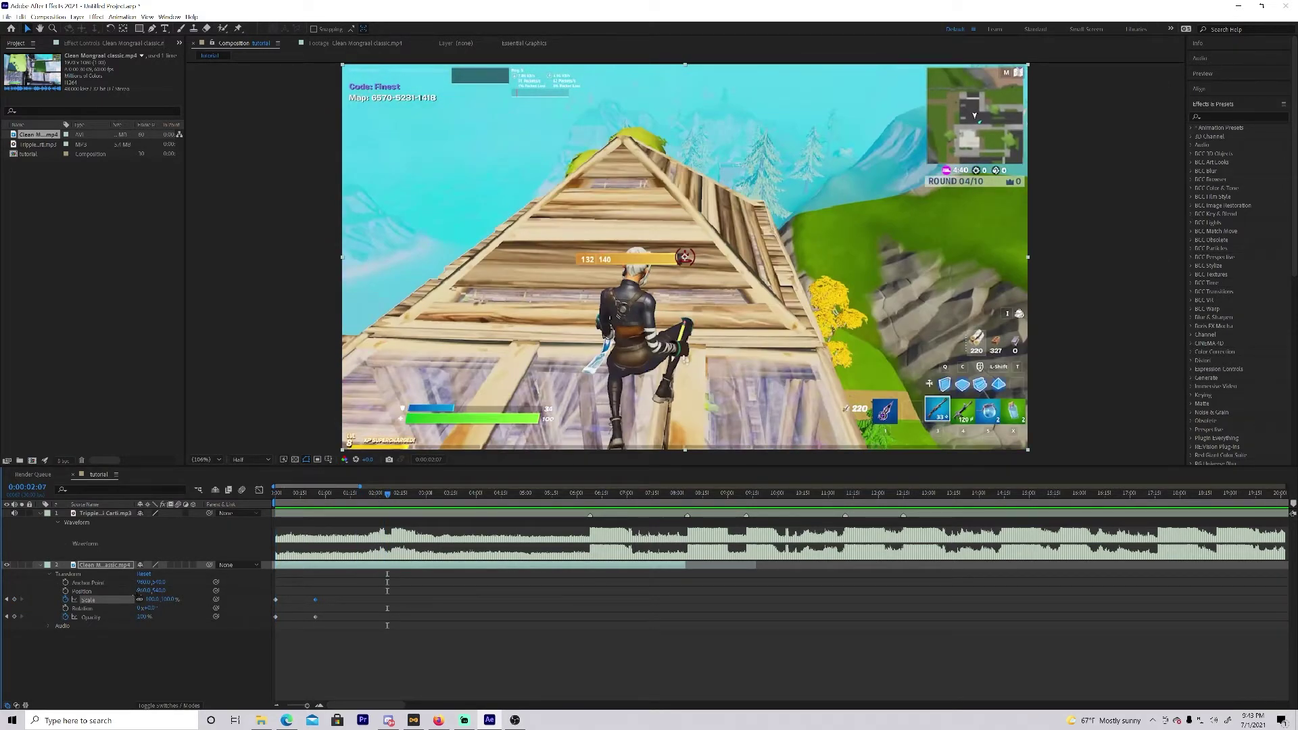
{"action": "left_click_drag", "start_coordinate": [145, 590], "coordinate": [1045, 590]}
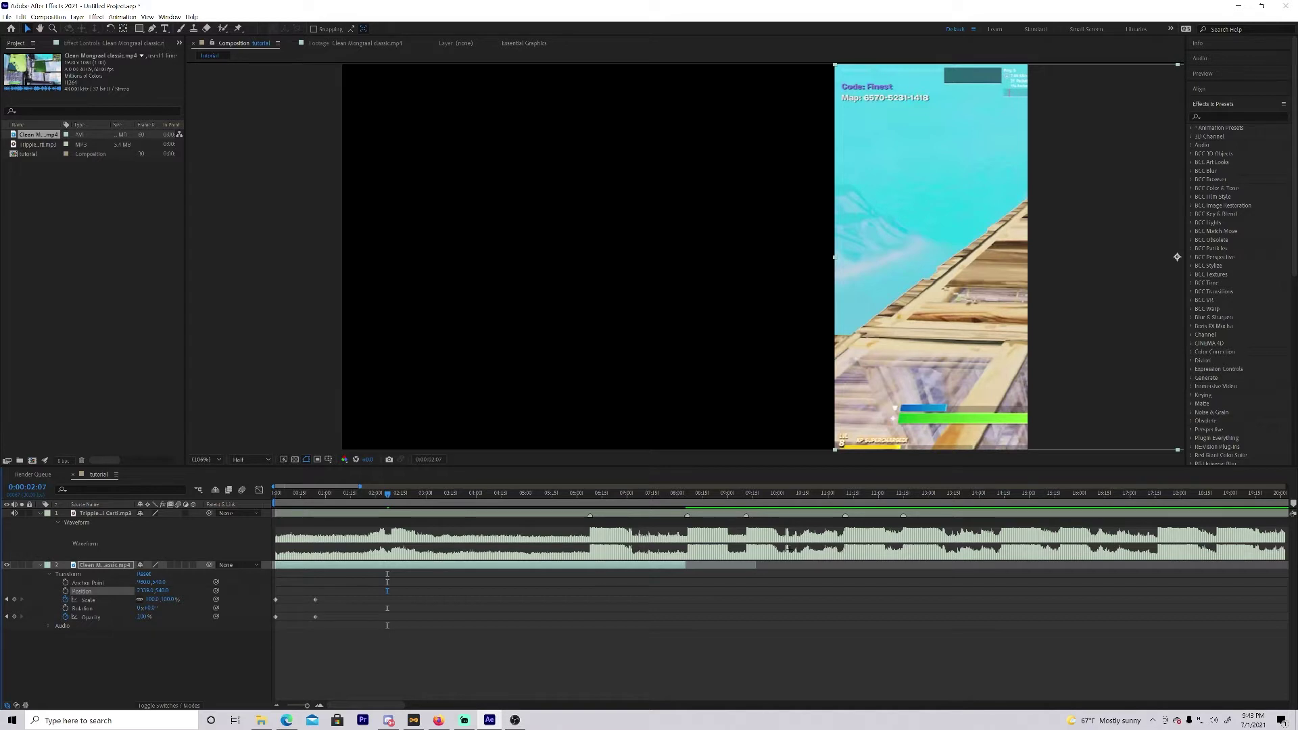
{"action": "key", "text": "ctrl+z"}
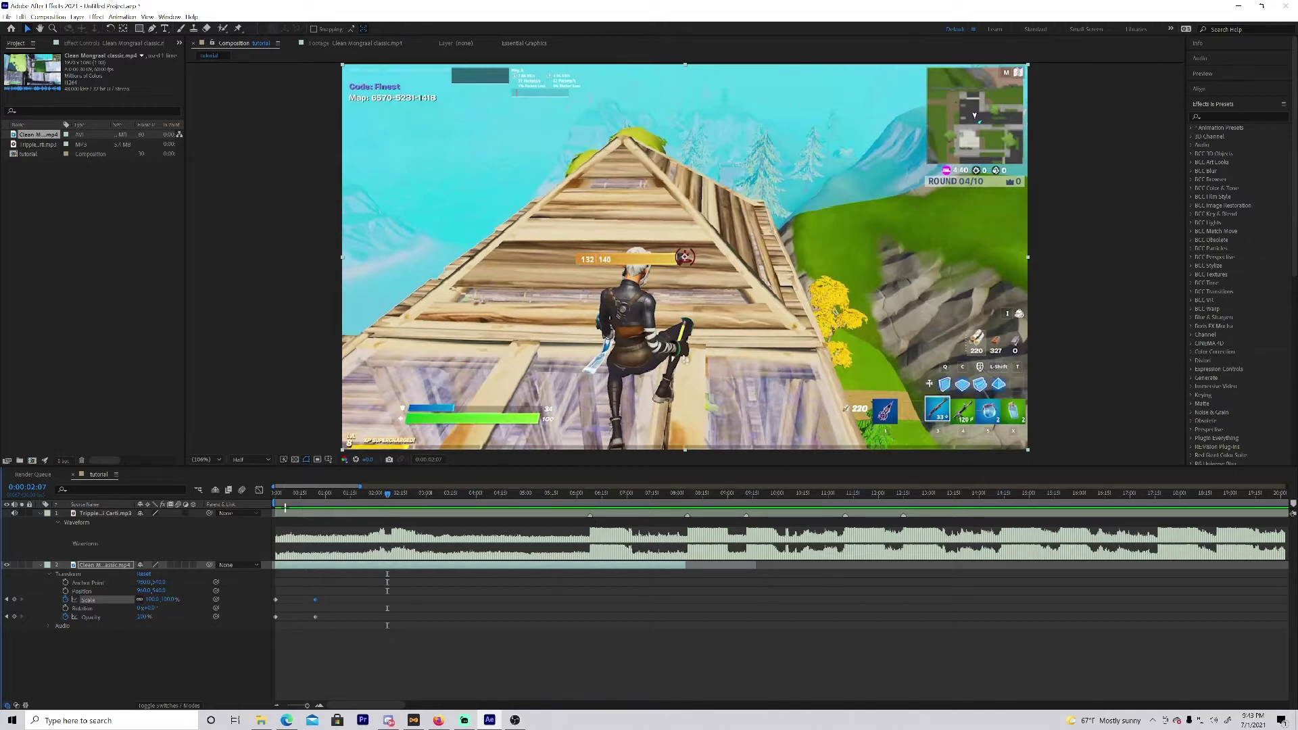
Preview the combined fade and zoom from the composition's beginning.
{"action": "key", "text": "Home"}
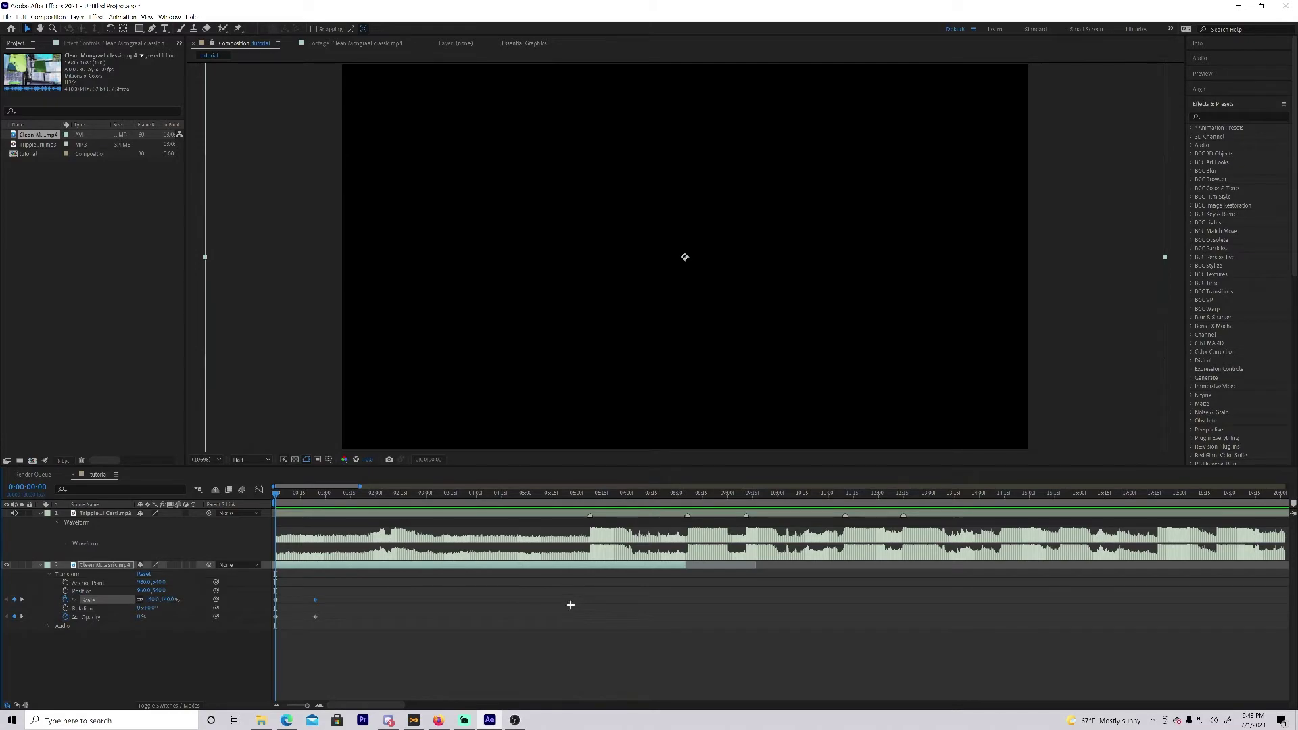
{"action": "key", "text": "space"}
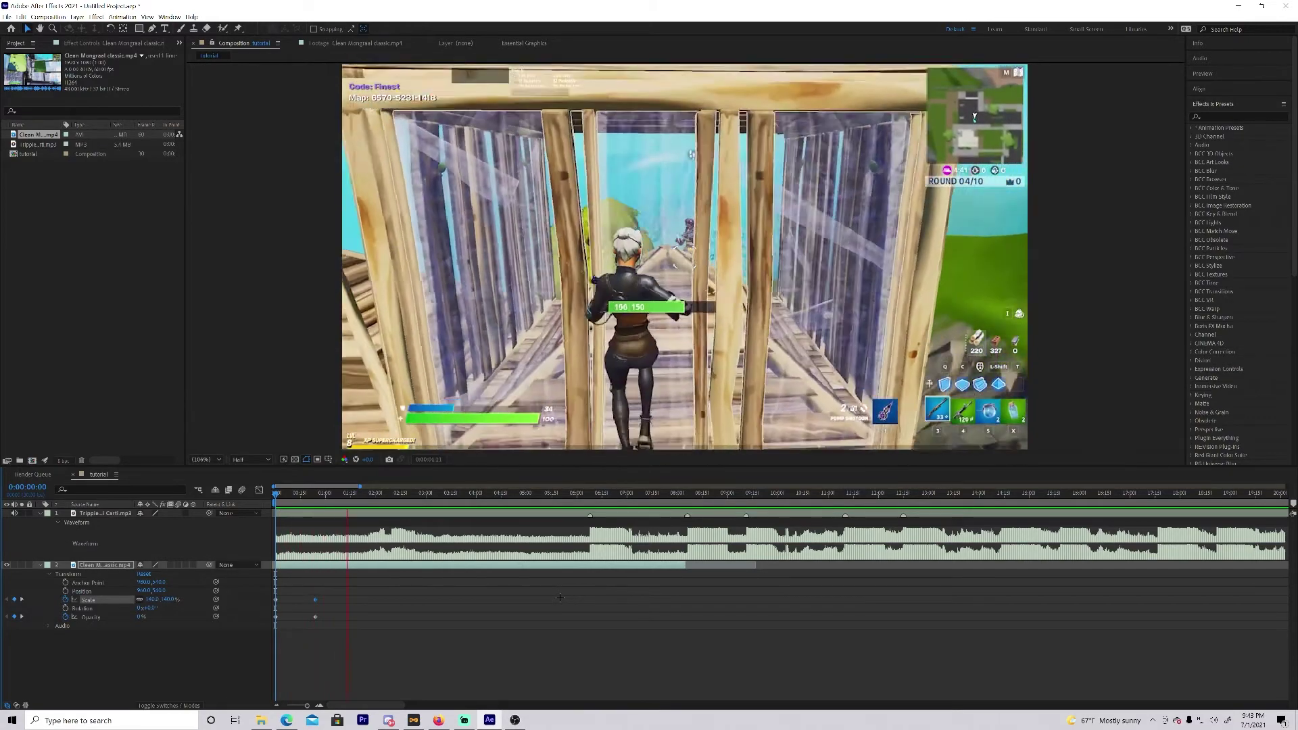
{"action": "key", "text": "space"}
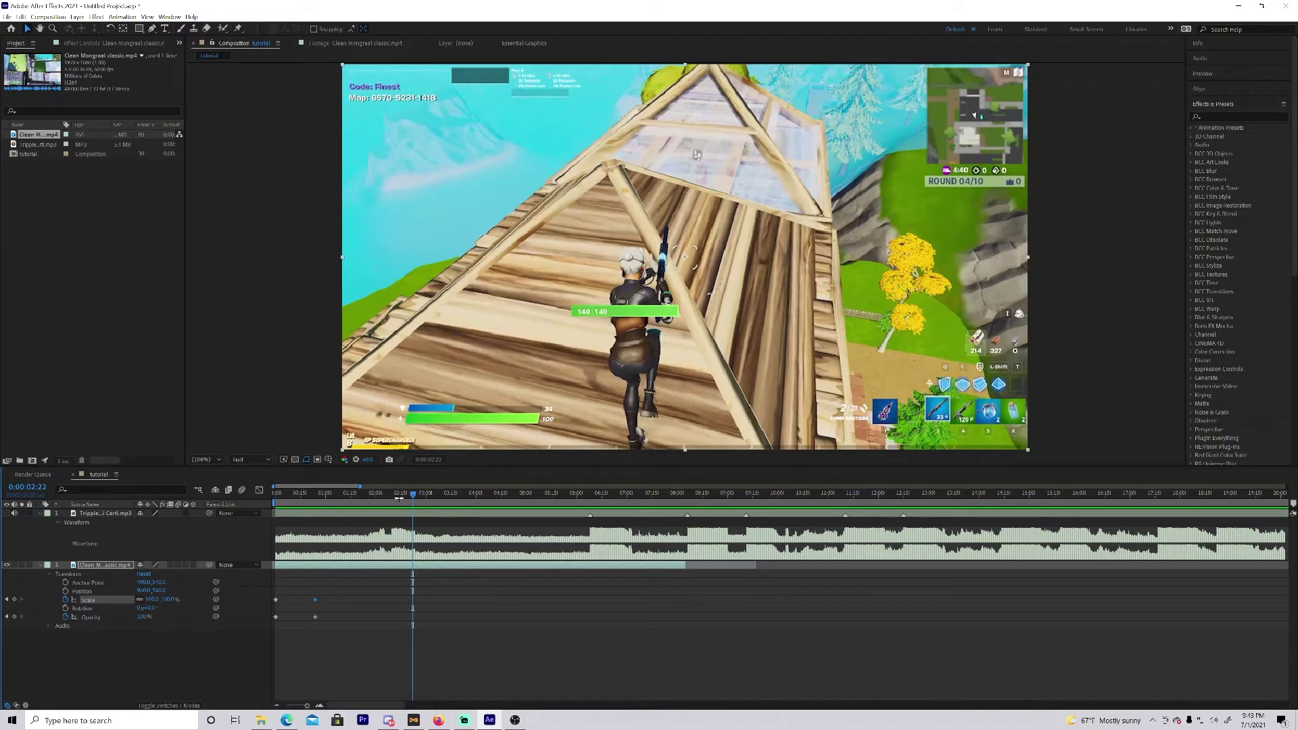
Go to the 0:00:06:08 beat marker, collapse the gameplay clip's properties, and enable Time Remapping on the clip.
{"action": "left_click_drag", "start_coordinate": [412, 493], "coordinate": [460, 493]}
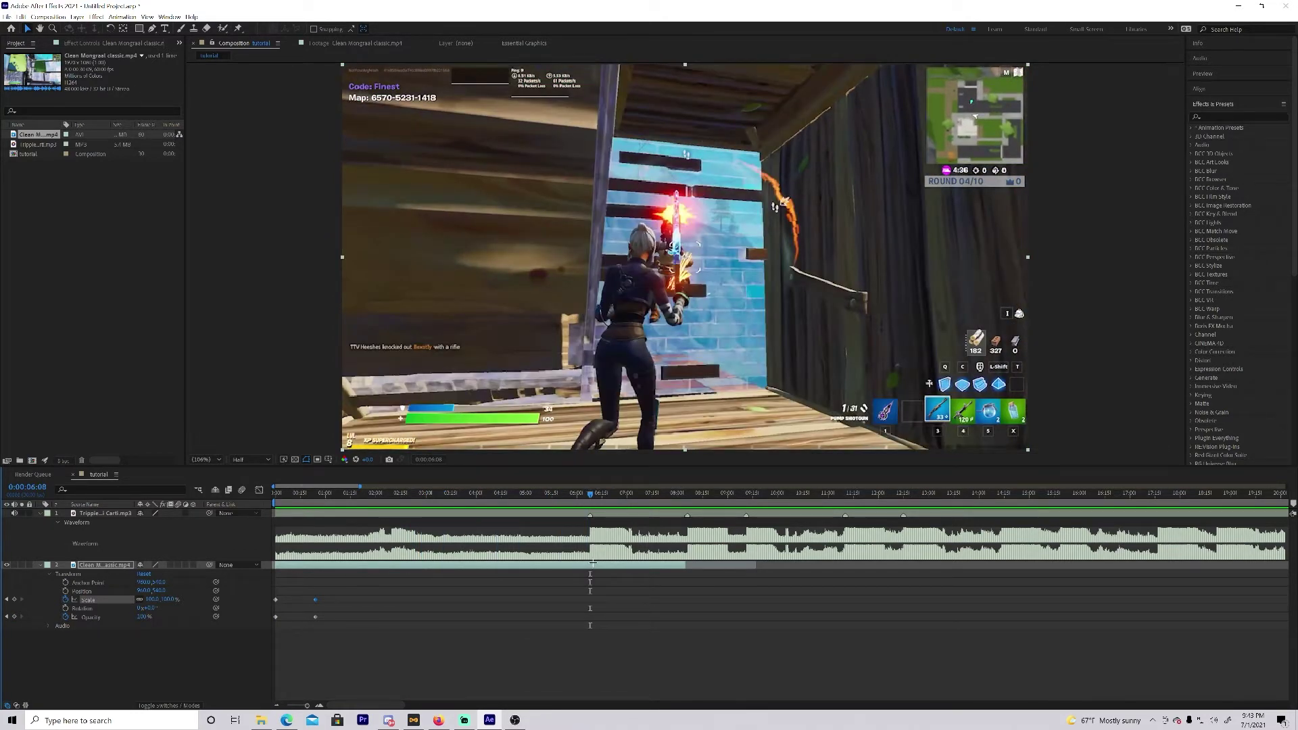
{"action": "left_click", "coordinate": [40, 564]}
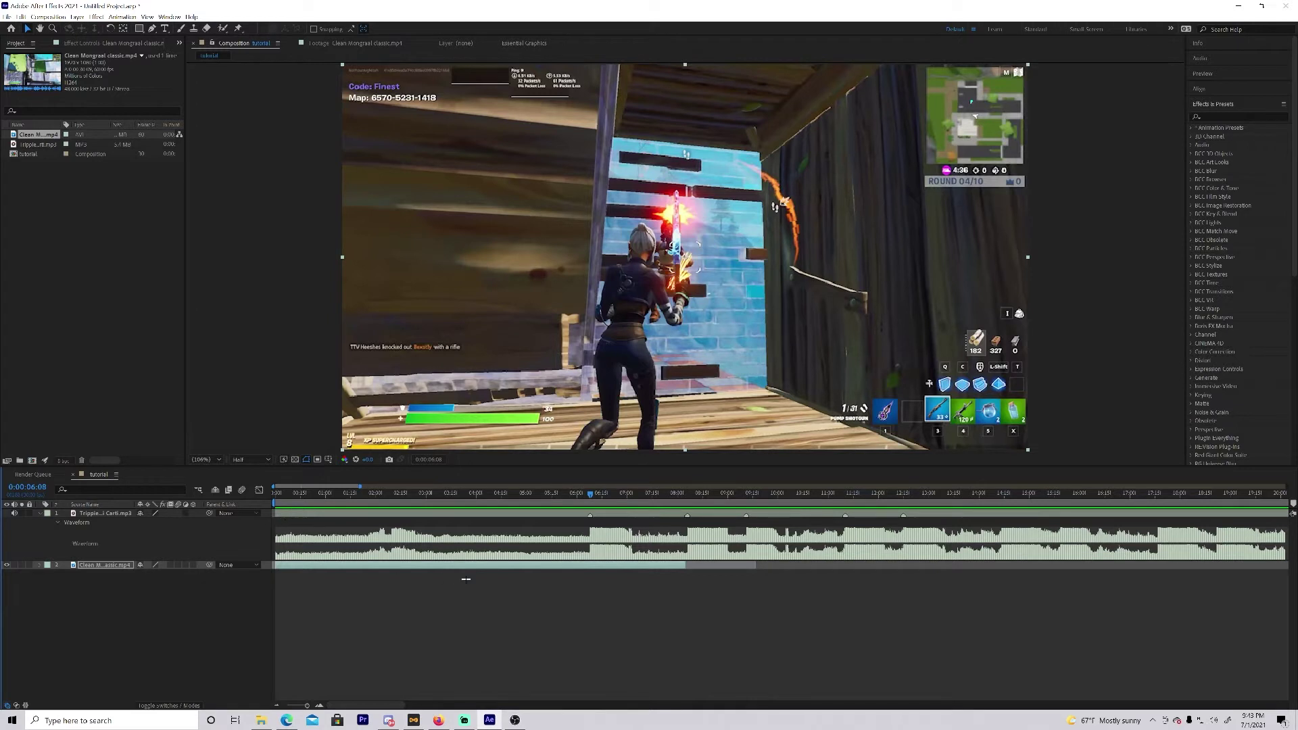
{"action": "left_click", "coordinate": [590, 566]}
{"action": "key", "text": "ctrl+alt+t"}
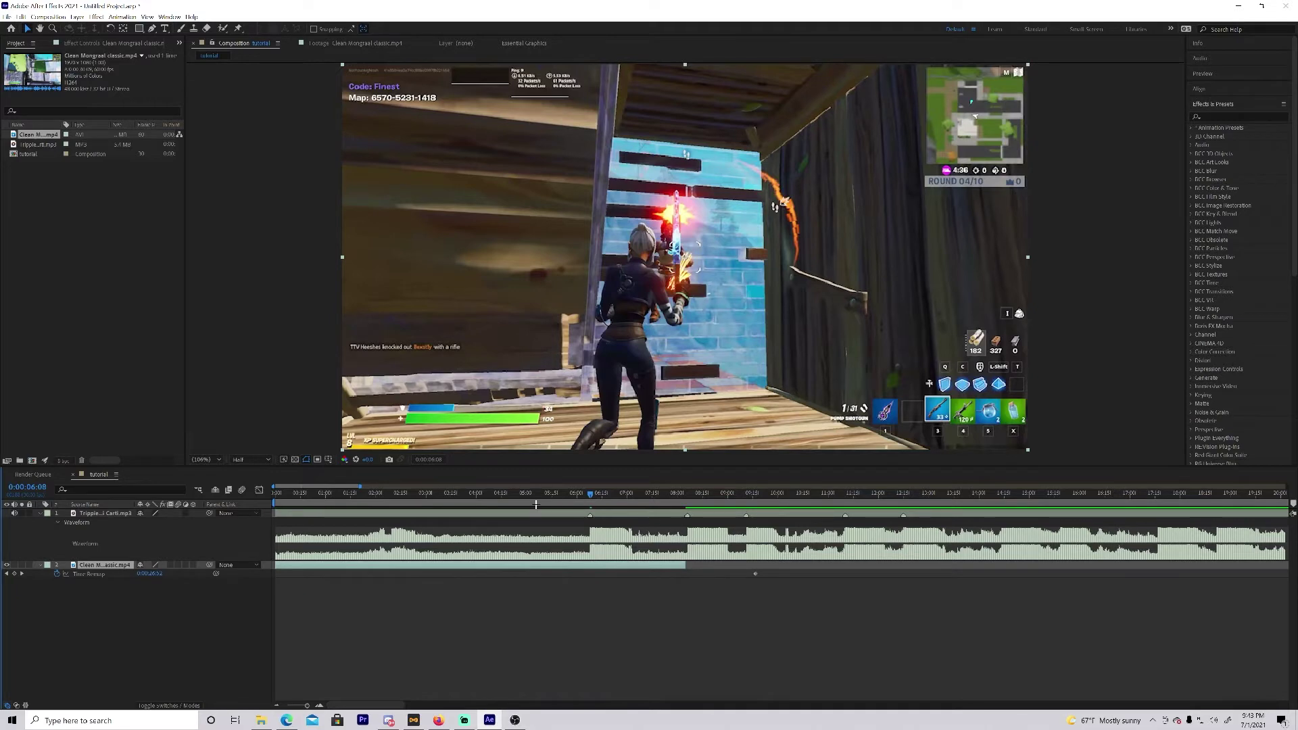
Add Time Remap keyframes at 0:00:00:00 and at the end of the gameplay clip, 0:00:08:05.
{"action": "key", "text": "Home"}
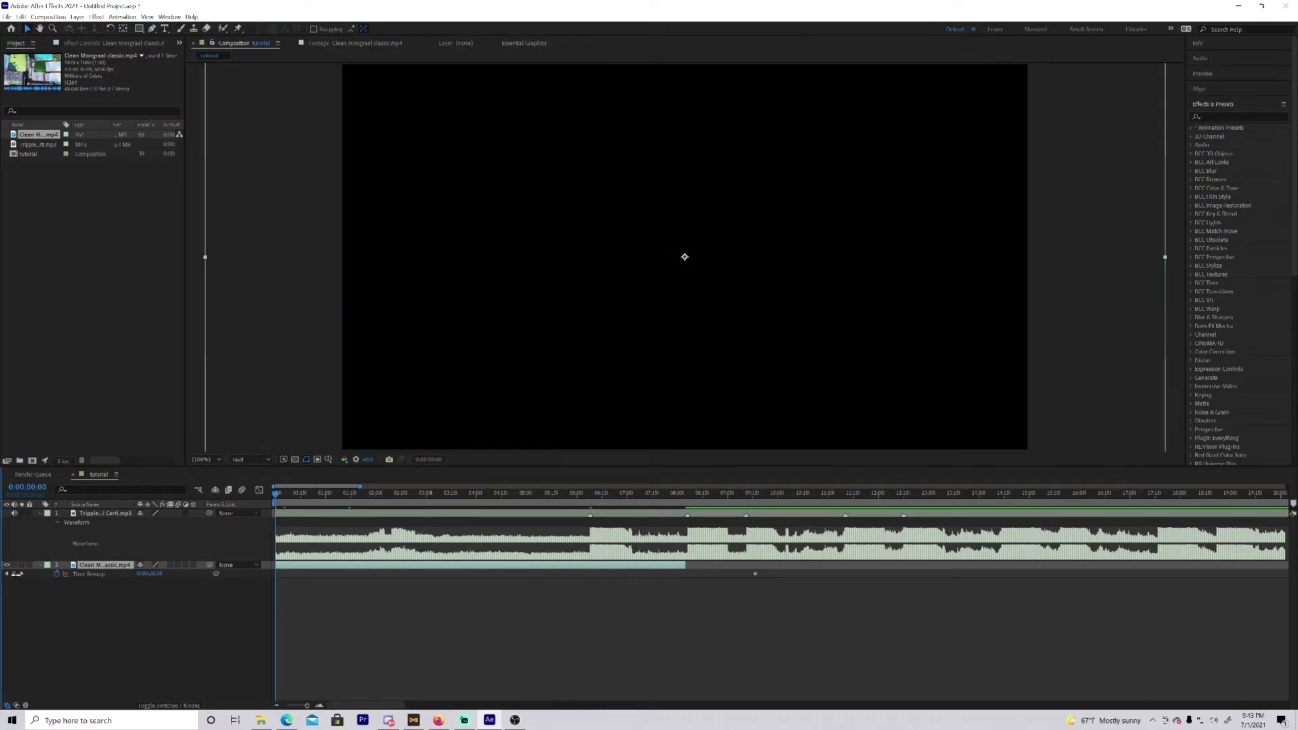
{"action": "left_click", "coordinate": [15, 574]}
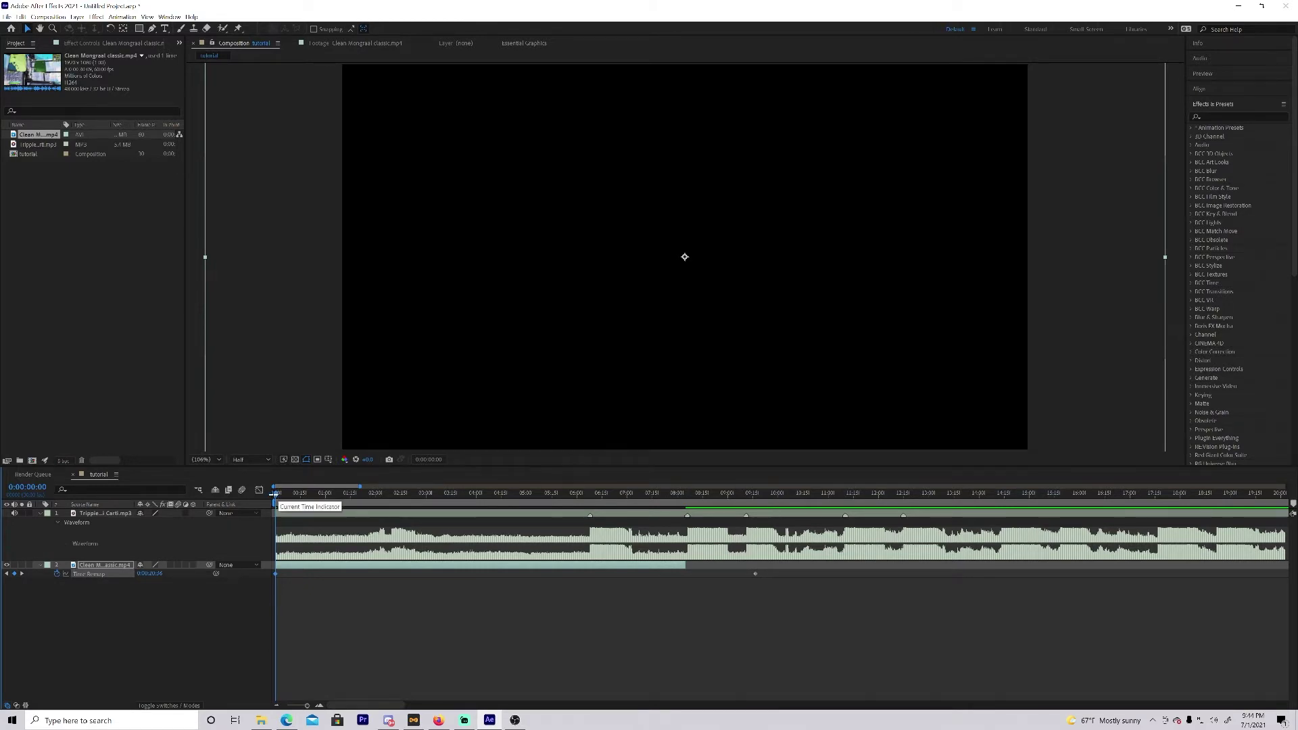
{"action": "left_click_drag", "start_coordinate": [276, 492], "coordinate": [683, 463]}
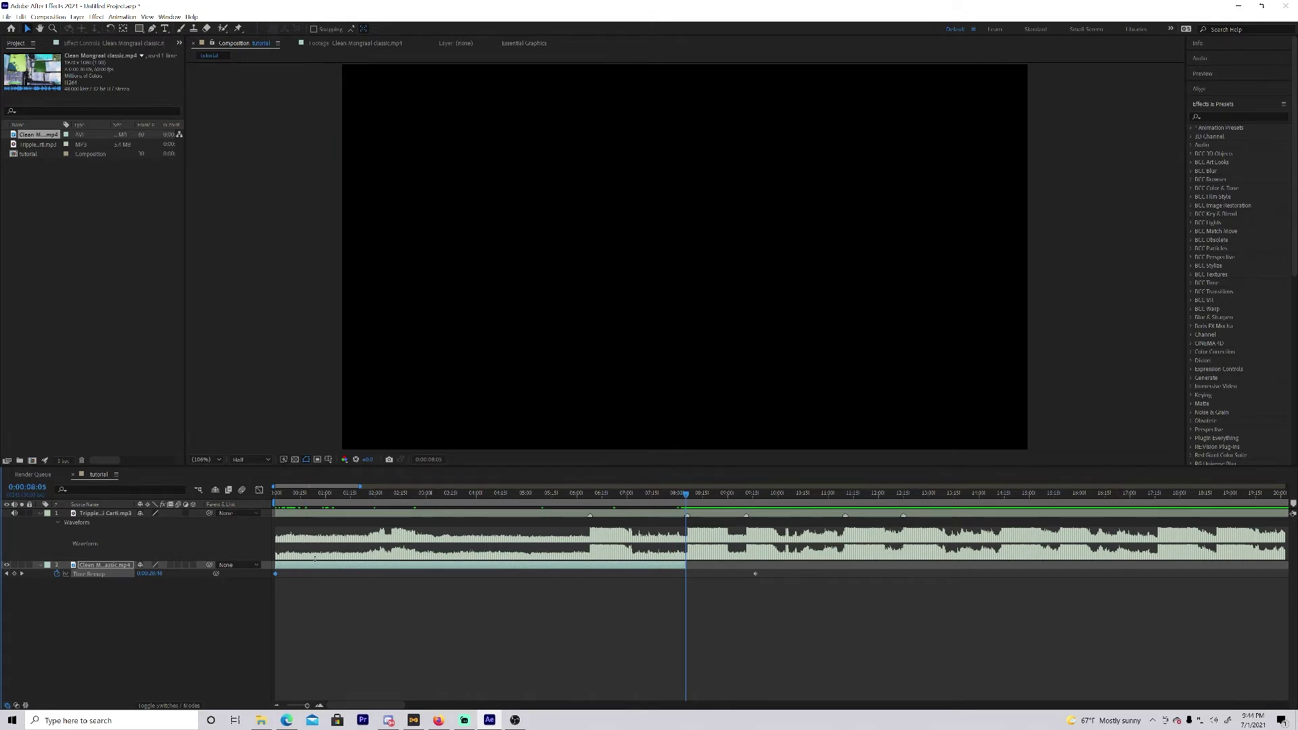
{"action": "left_click", "coordinate": [14, 573]}
Add Time Remap keyframes at the 0:00:06:08 shot and just before it at 0:00:05:25.
{"action": "left_click_drag", "start_coordinate": [686, 494], "coordinate": [590, 494]}
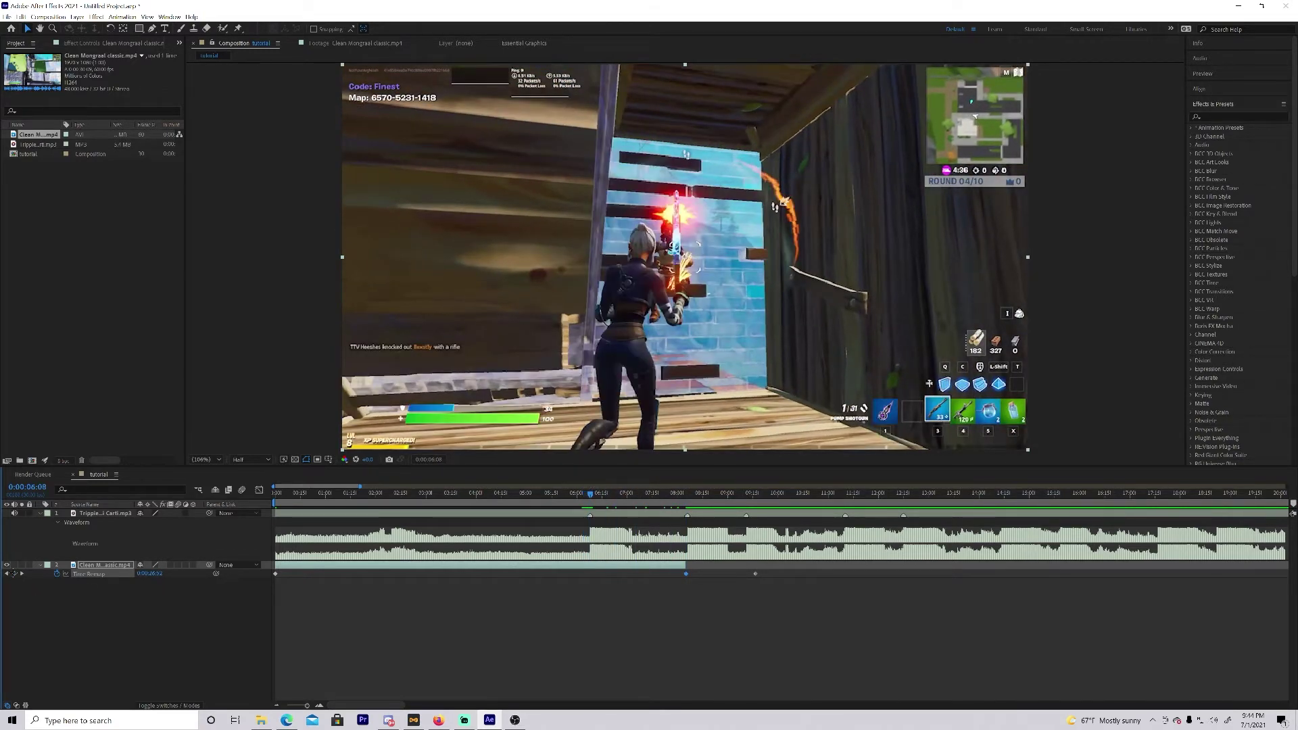
{"action": "left_click", "coordinate": [14, 573]}
{"action": "left_click_drag", "start_coordinate": [589, 494], "coordinate": [569, 494]}
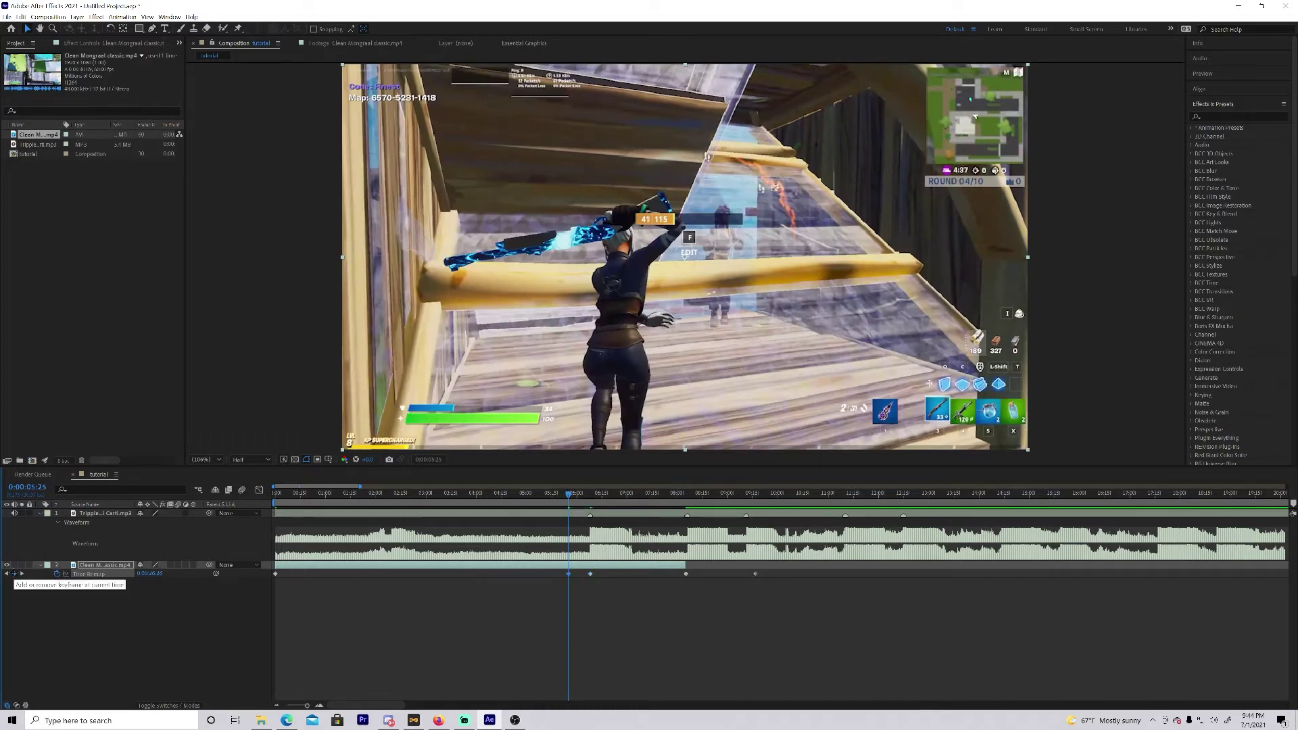
Select the first two Time Remap keyframes and shift them earlier together, placing the second at 0:00:04:13.
{"action": "left_click_drag", "start_coordinate": [591, 599], "coordinate": [563, 574]}
{"action": "left_click", "coordinate": [569, 582]}
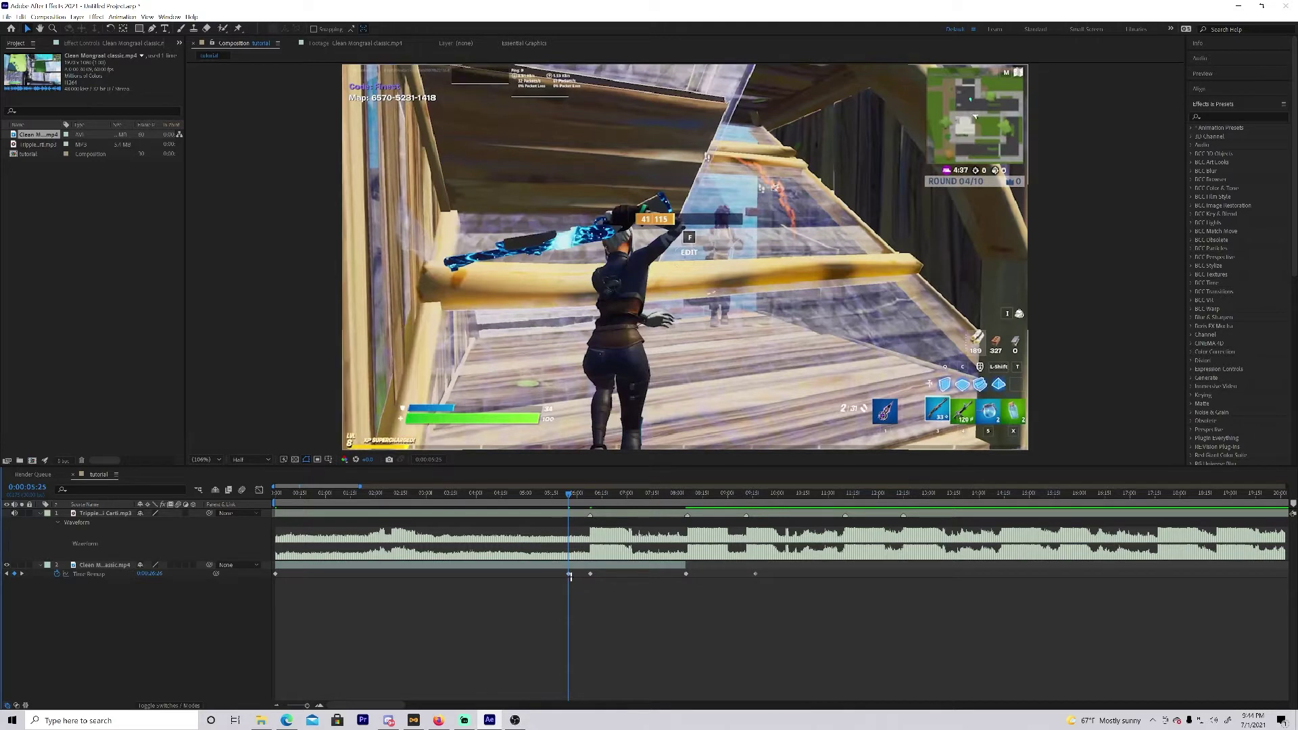
{"action": "left_click_drag", "start_coordinate": [571, 574], "coordinate": [268, 574]}
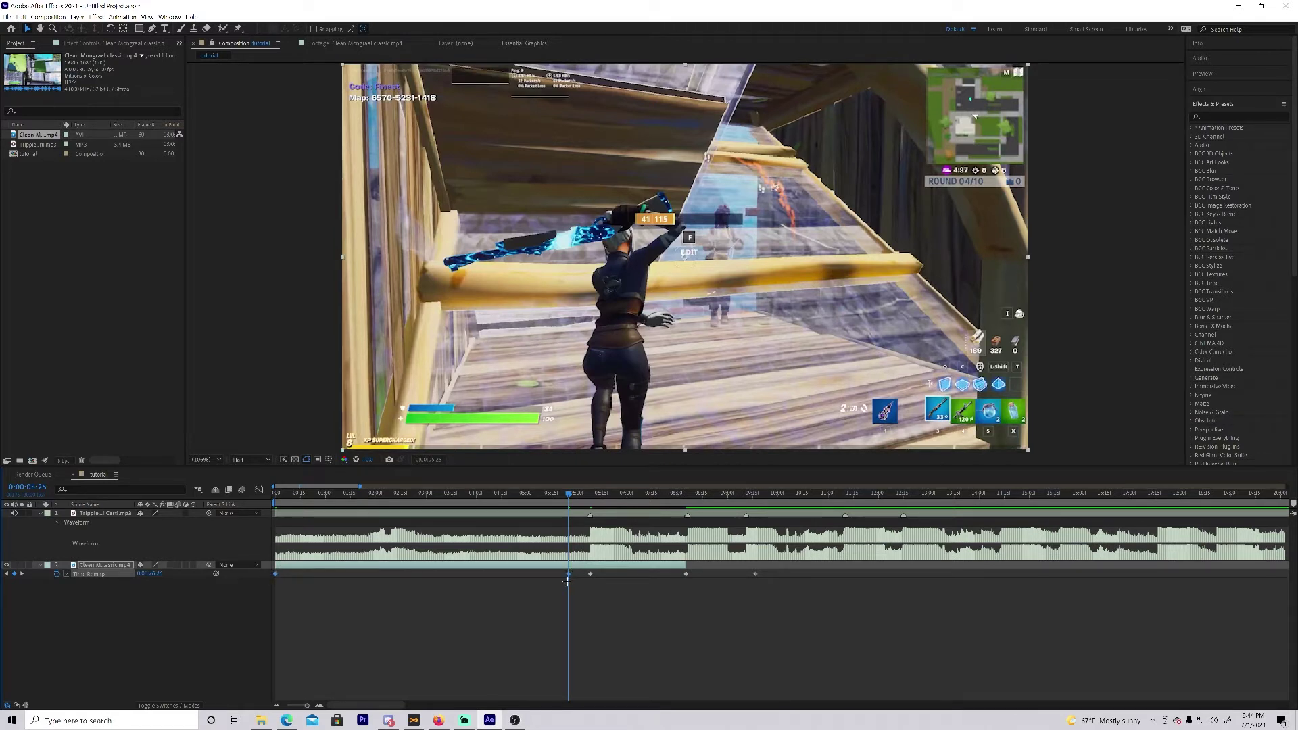
{"action": "mouse_move", "coordinate": [570, 573]}
{"action": "left_click_drag", "start_coordinate": [570, 573], "coordinate": [499, 578]}
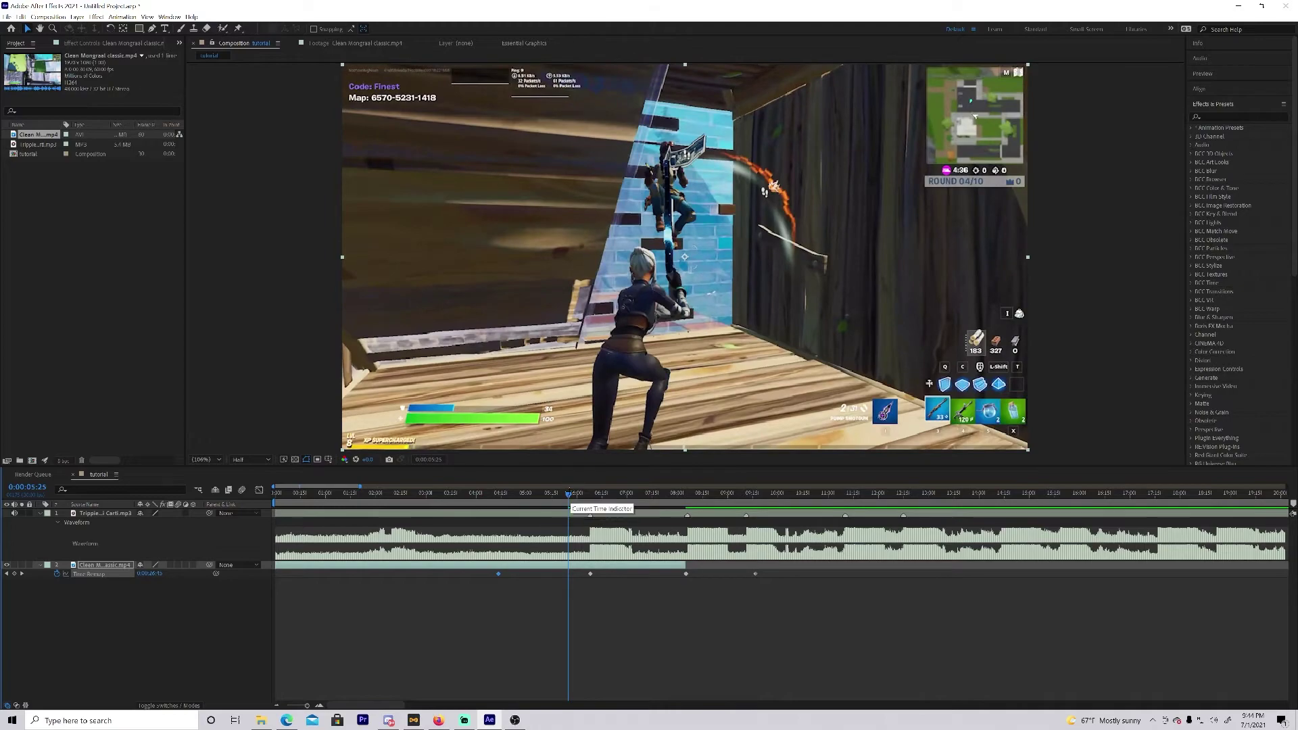
Preview the slowed-down section before the shot from 0:00:02:23.
{"action": "left_click_drag", "start_coordinate": [569, 494], "coordinate": [414, 492]}
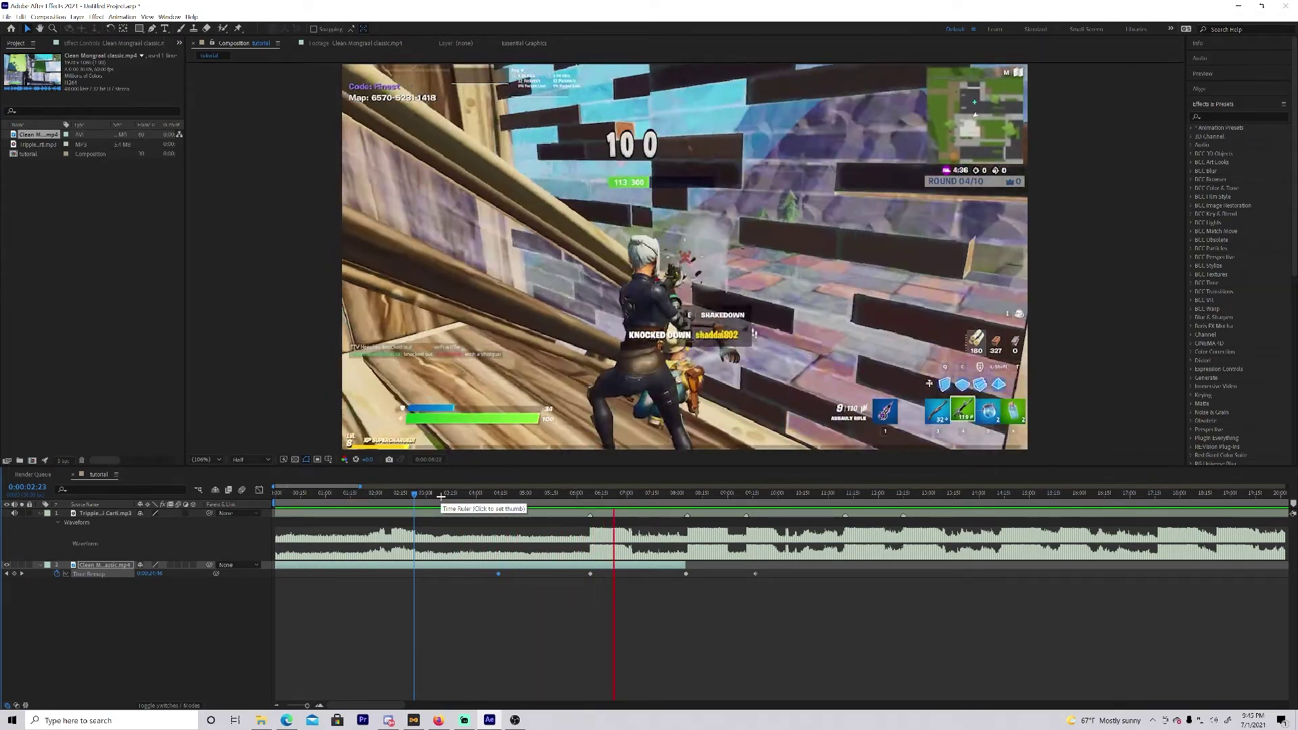
{"action": "key", "text": "space"}
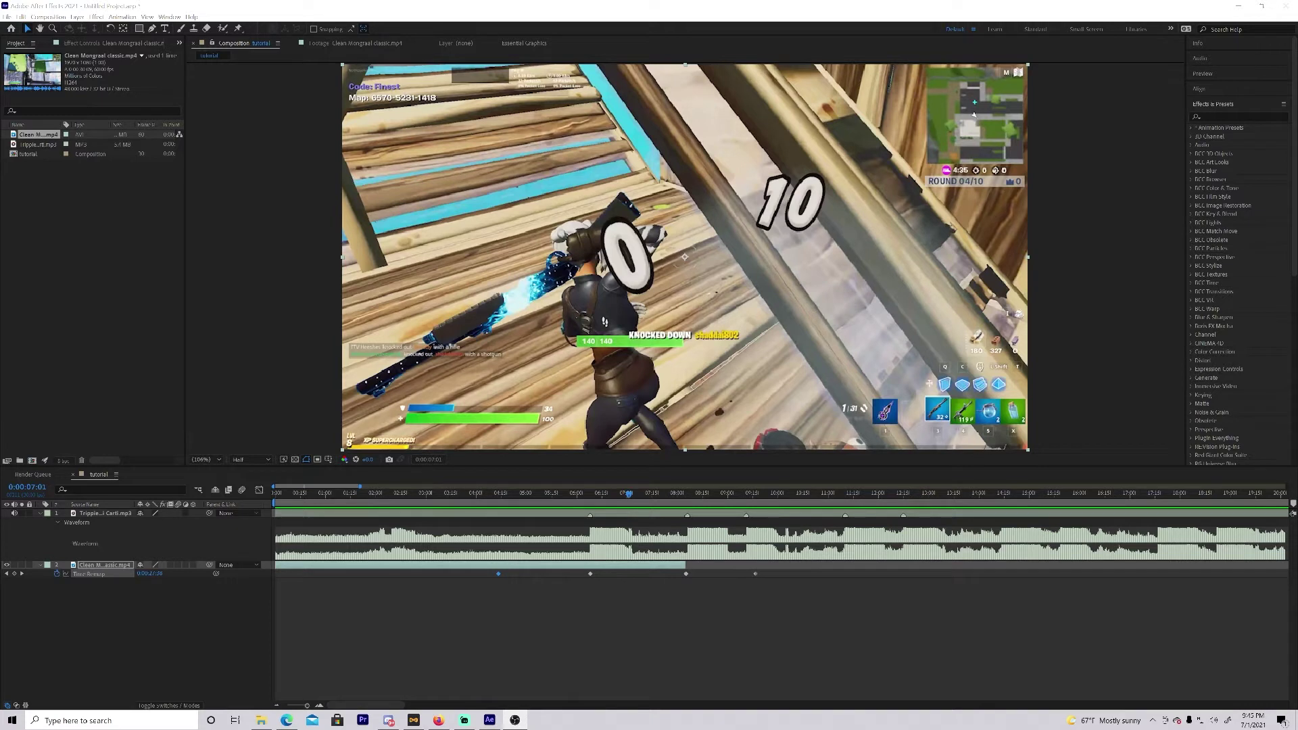
{"action": "key", "text": "alt+Tab"}
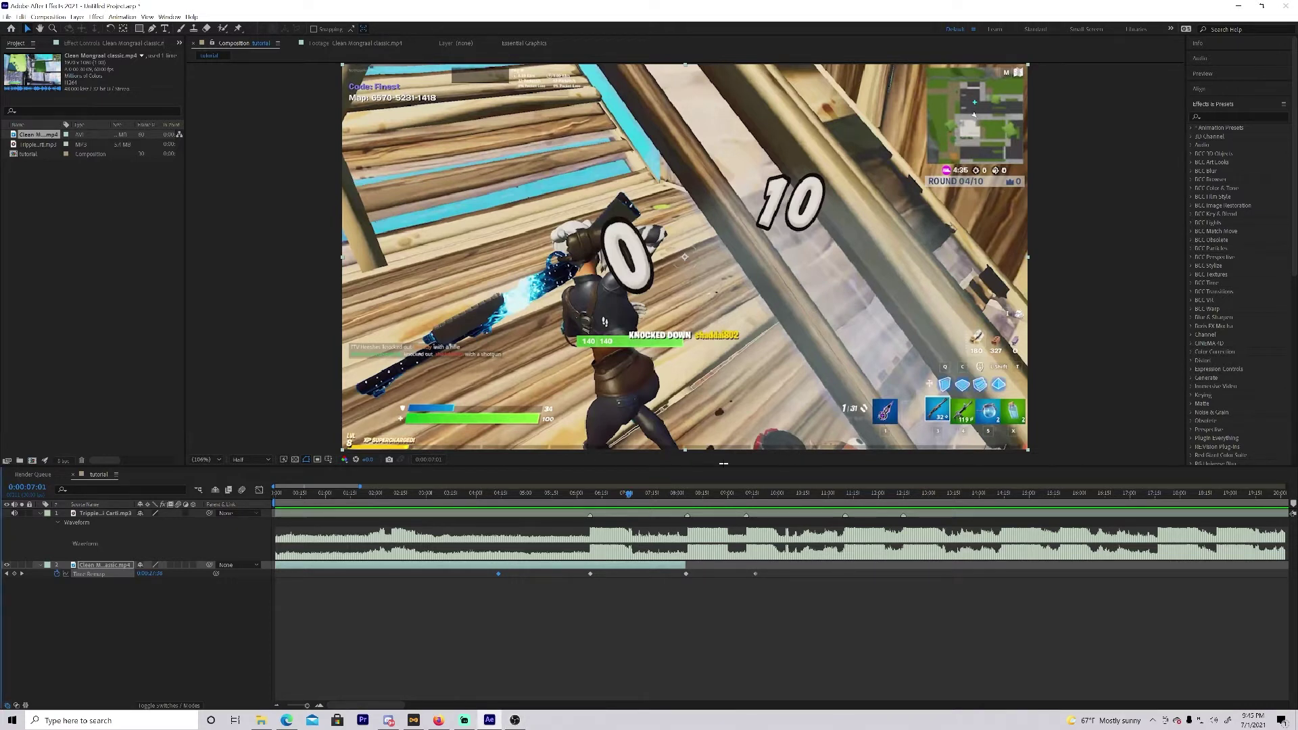
Split the gameplay clip at the 0:00:04:13 Time Remap keyframe.
{"action": "left_click_drag", "start_coordinate": [630, 494], "coordinate": [498, 503]}
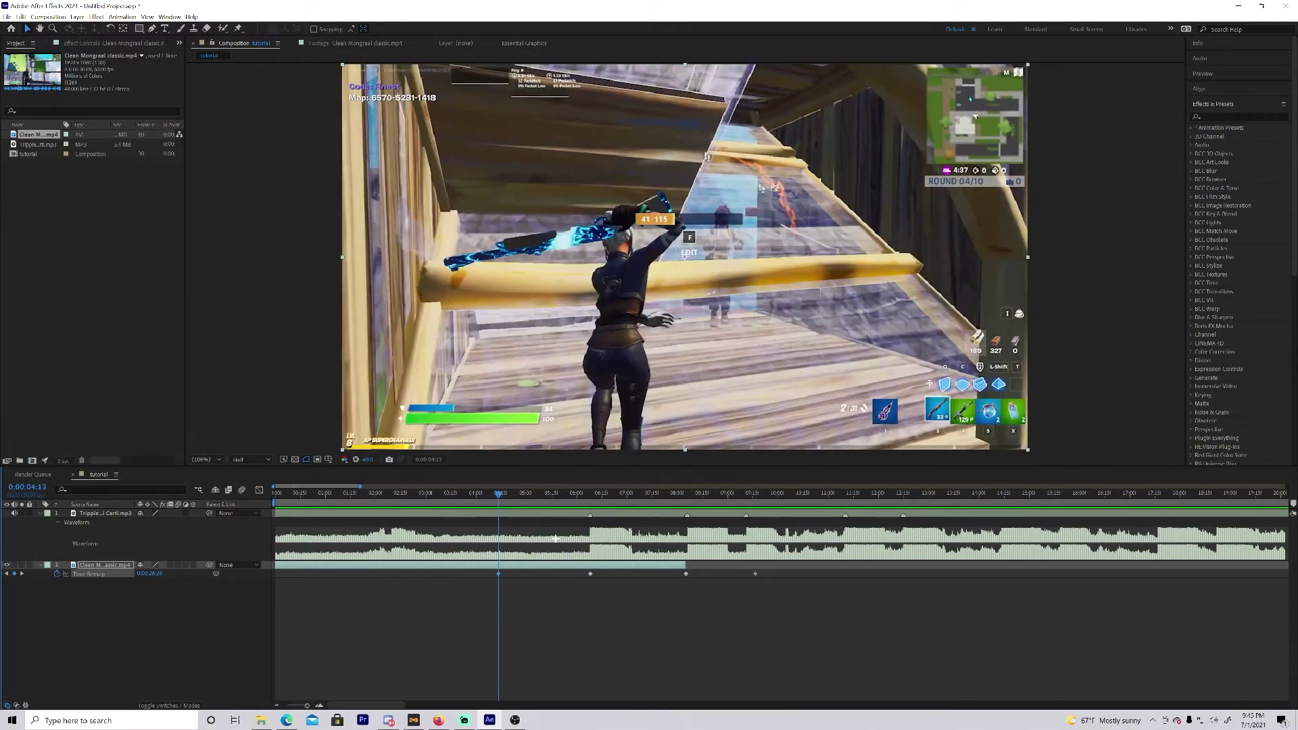
{"action": "left_click", "coordinate": [504, 564]}
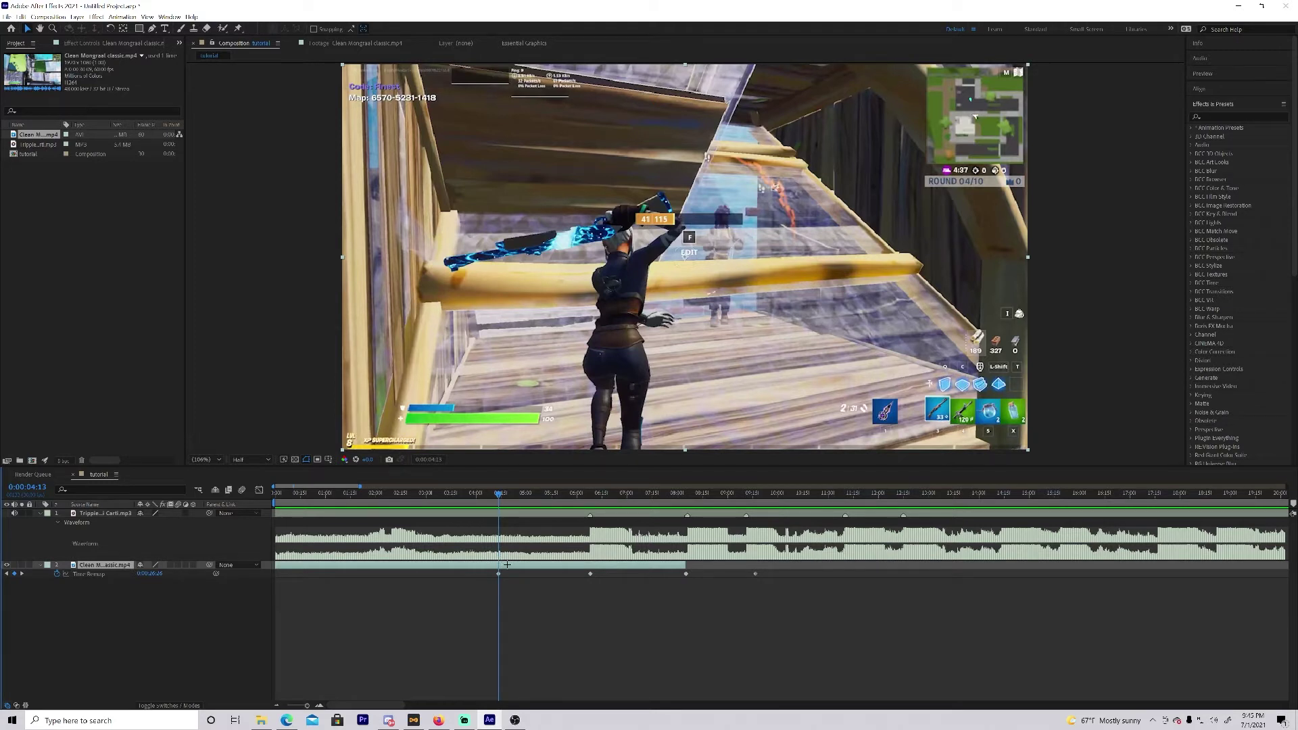
{"action": "key", "text": "ctrl+shift+d"}
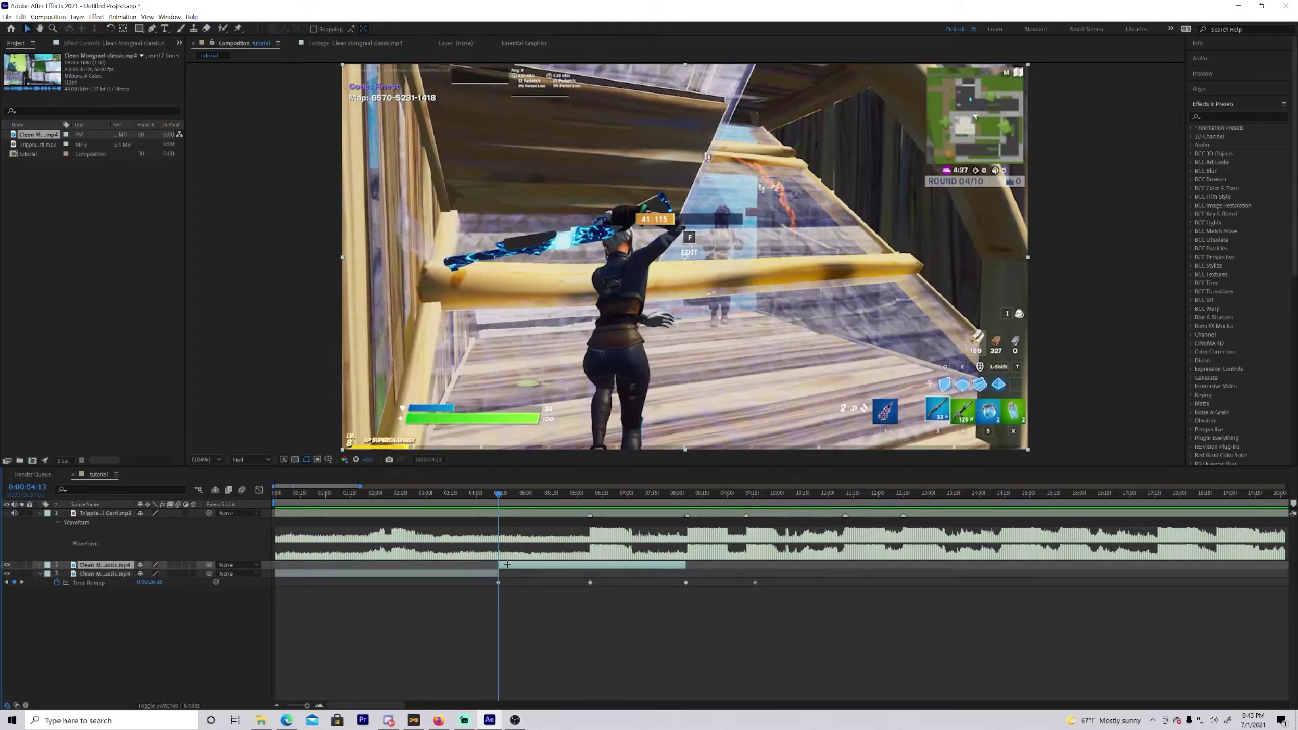
Delete the last Time Remap keyframe beyond the second clip part's end and apply Easy Ease to its three remaining Time Remap keyframes.
{"action": "key", "text": "u"}
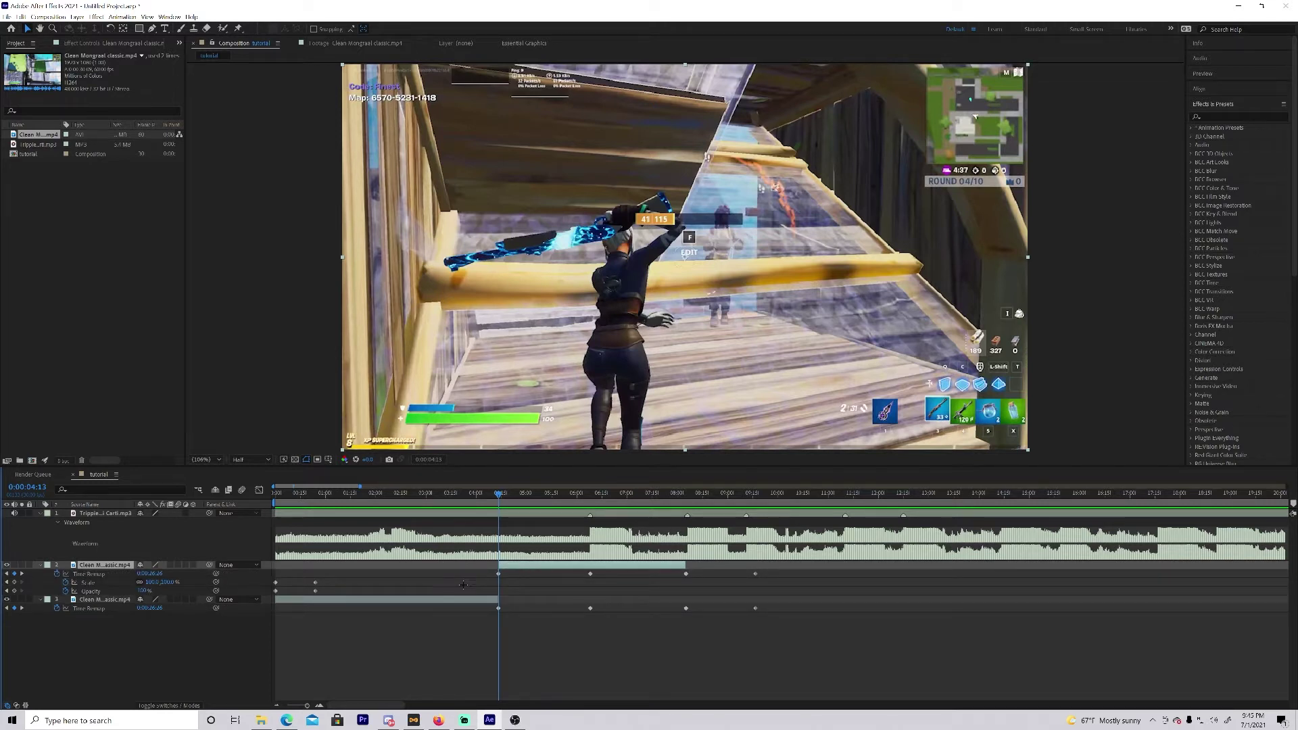
{"action": "left_click", "coordinate": [758, 574]}
{"action": "left_click", "coordinate": [637, 568]}
{"action": "left_click_drag", "start_coordinate": [786, 574], "coordinate": [455, 572]}
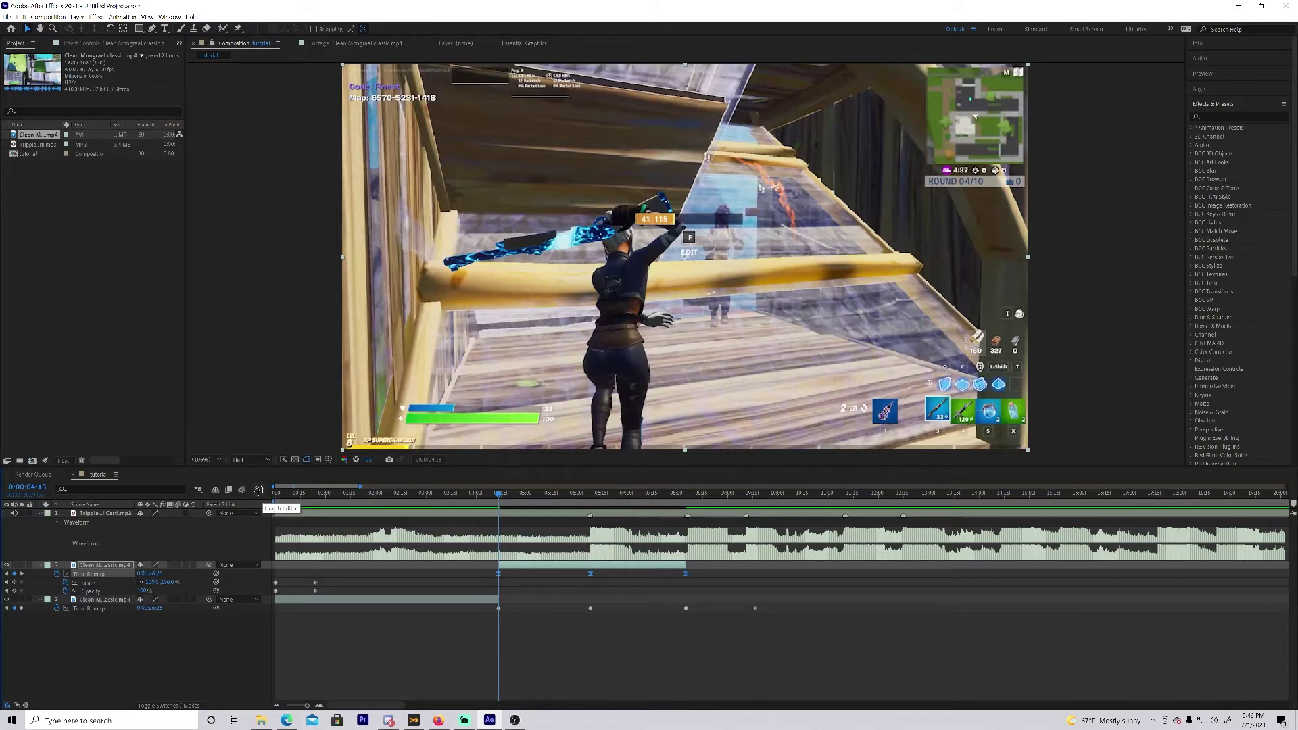
Show the second clip part's Time Remap curve in the Graph Editor as an editable value graph, without the reference graph.
{"action": "left_click", "coordinate": [259, 490]}
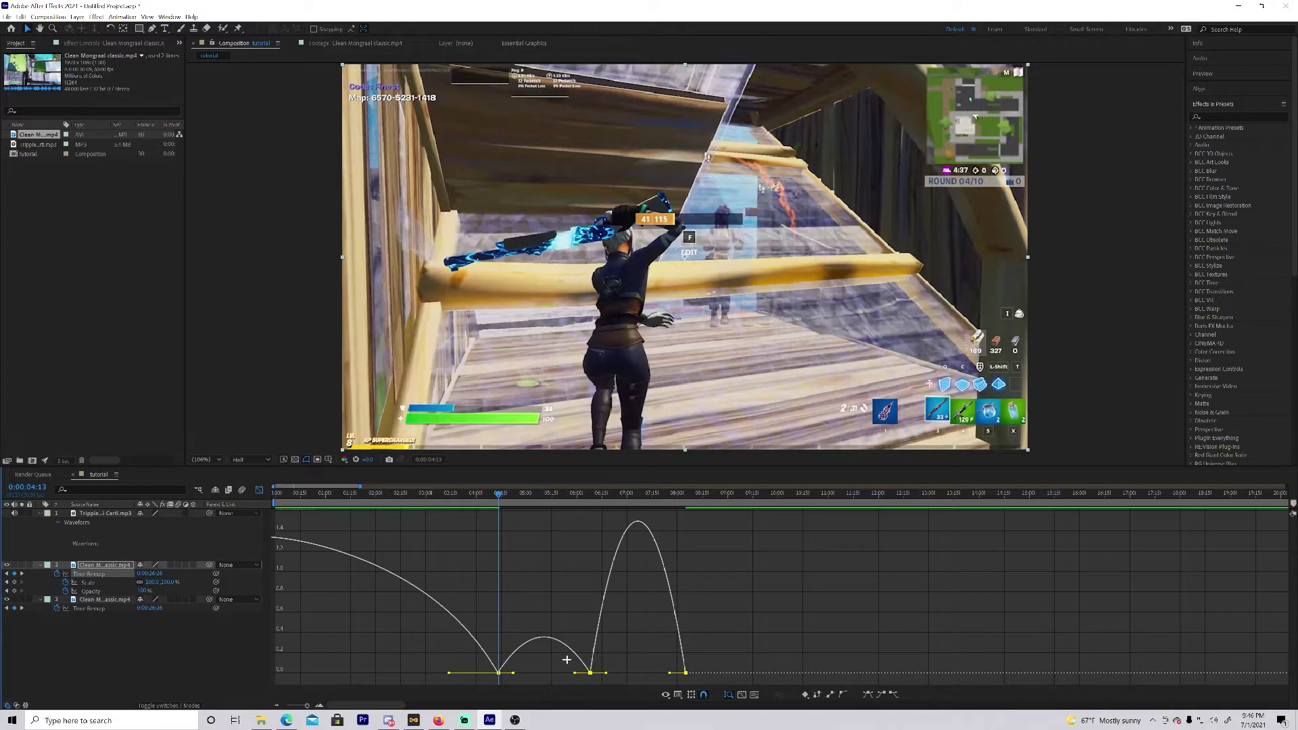
{"action": "left_click", "coordinate": [678, 695]}
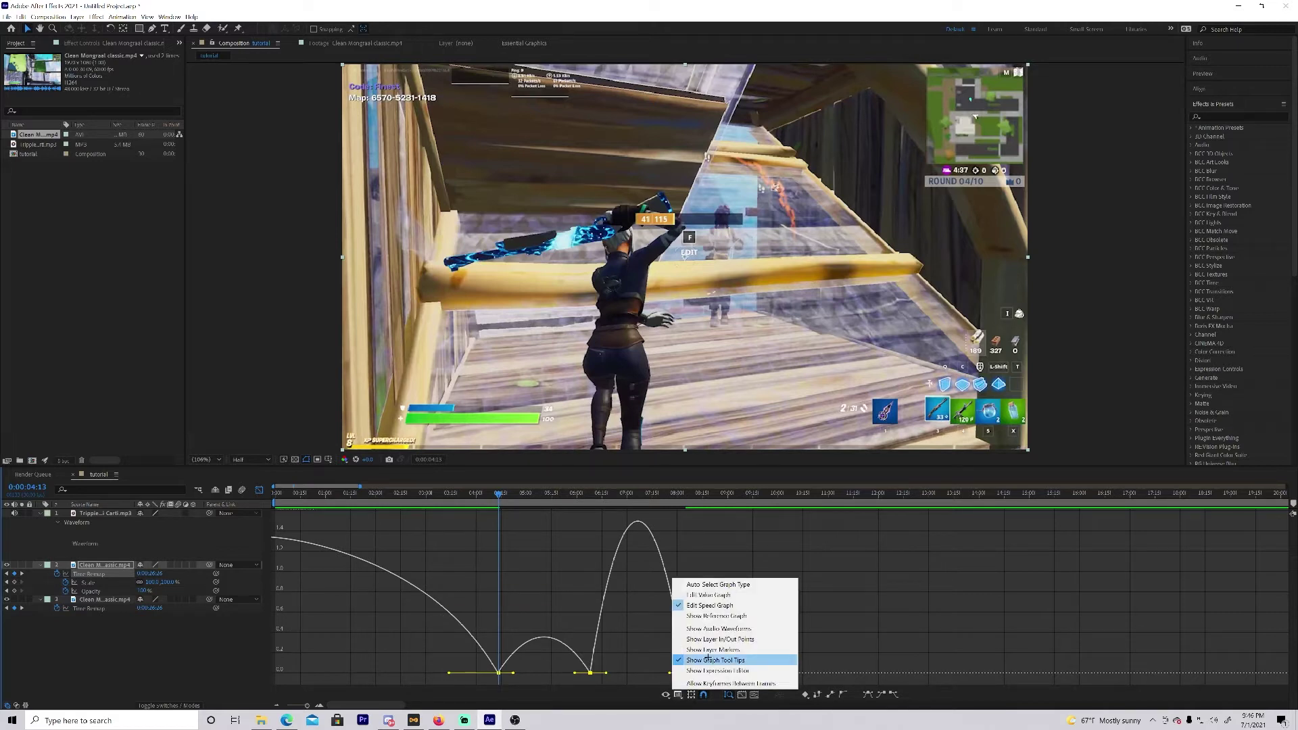
{"action": "left_click", "coordinate": [704, 614]}
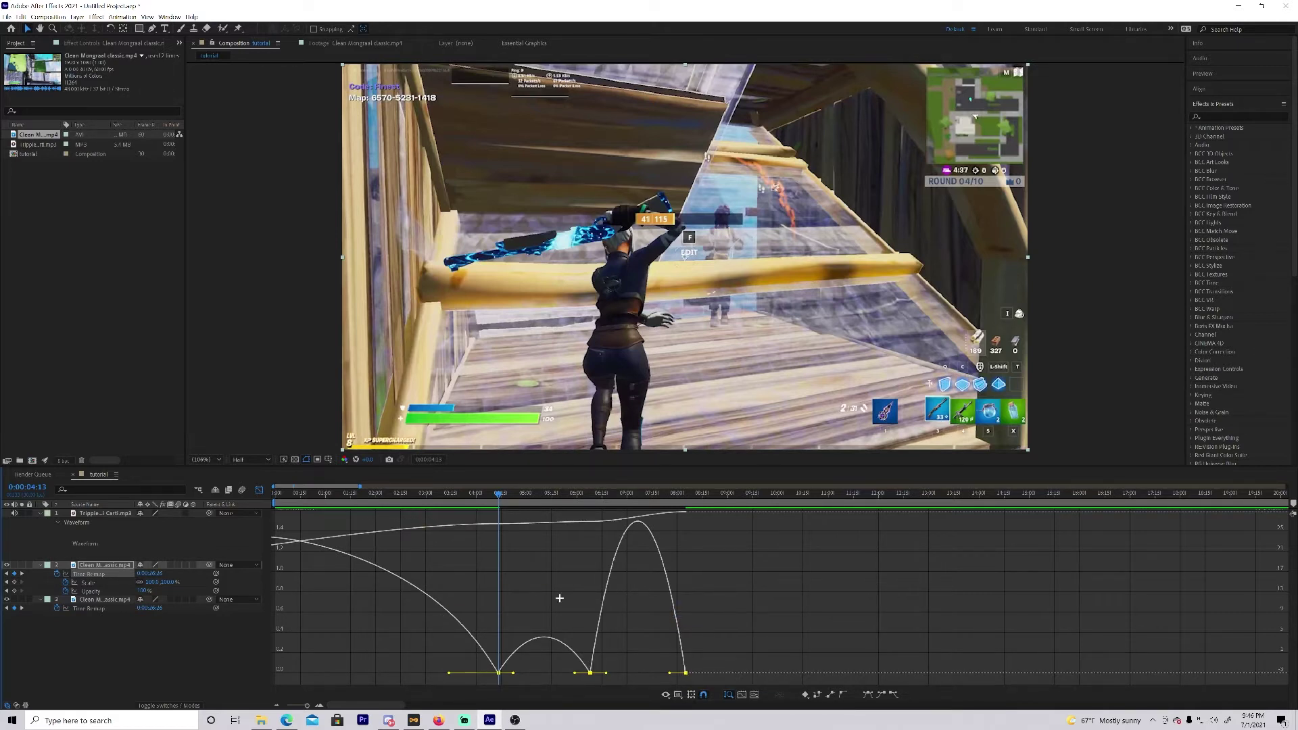
{"action": "left_click", "coordinate": [678, 695]}
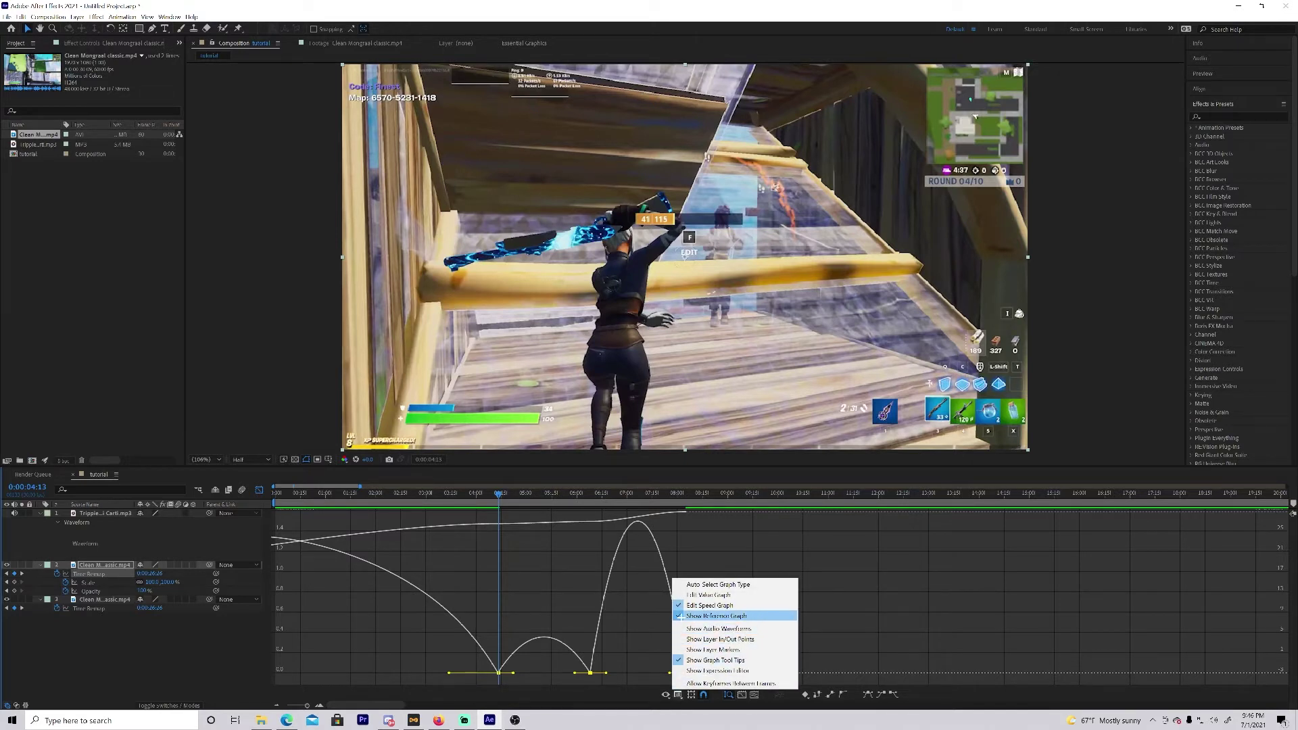
{"action": "left_click", "coordinate": [705, 614]}
{"action": "left_click", "coordinate": [678, 695]}
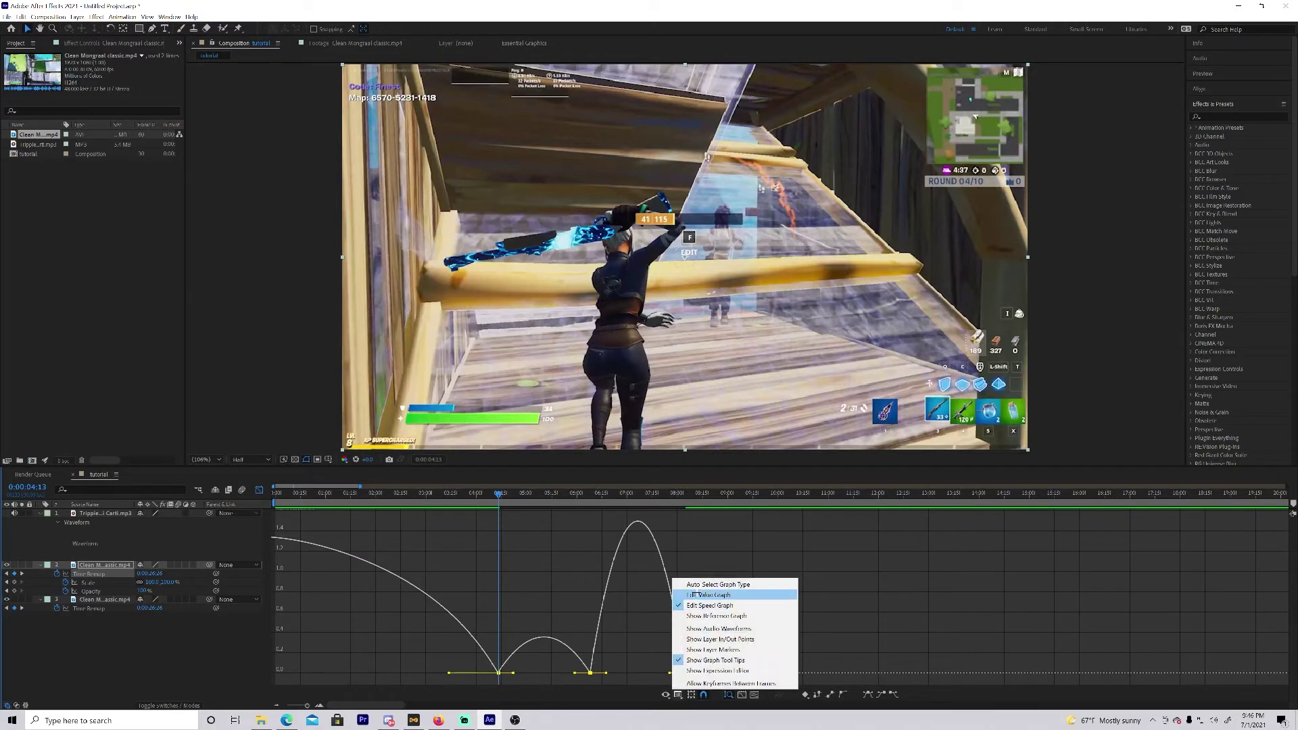
{"action": "left_click", "coordinate": [709, 595]}
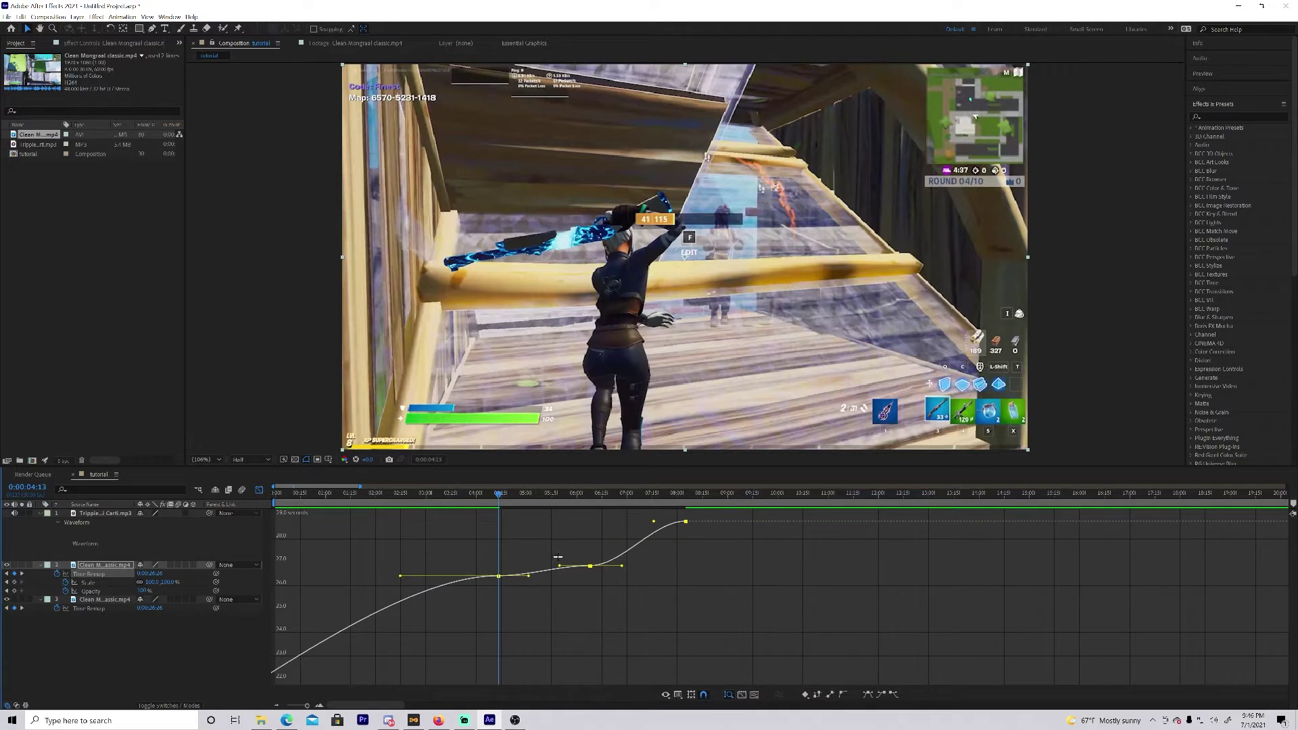
Make the Time Remap curve steep out of the 0:00:04:13 keyframe and into the 0:00:06:08 keyframe by pulling their facing handles vertical.
{"action": "left_click_drag", "start_coordinate": [498, 493], "coordinate": [533, 493]}
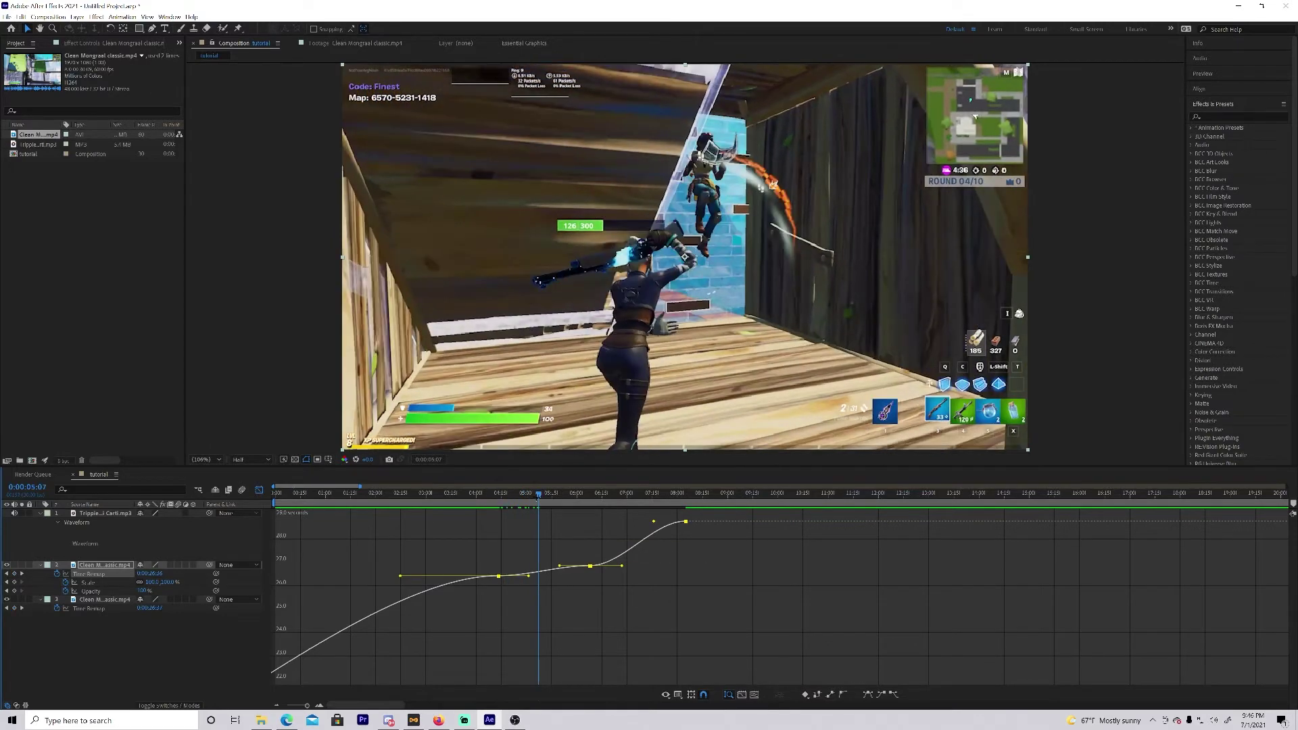
{"action": "key", "text": "equal"}
{"action": "key", "text": "equal"}
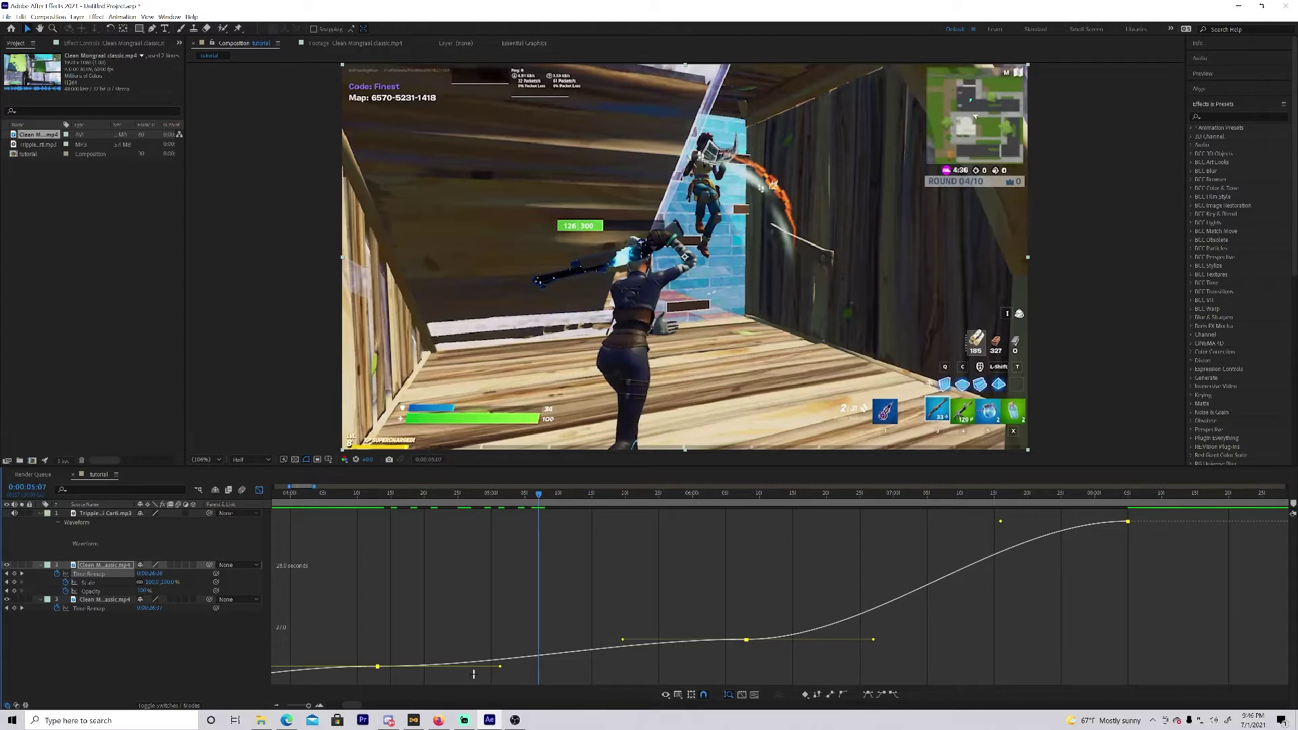
{"action": "left_click_drag", "start_coordinate": [499, 668], "coordinate": [444, 660]}
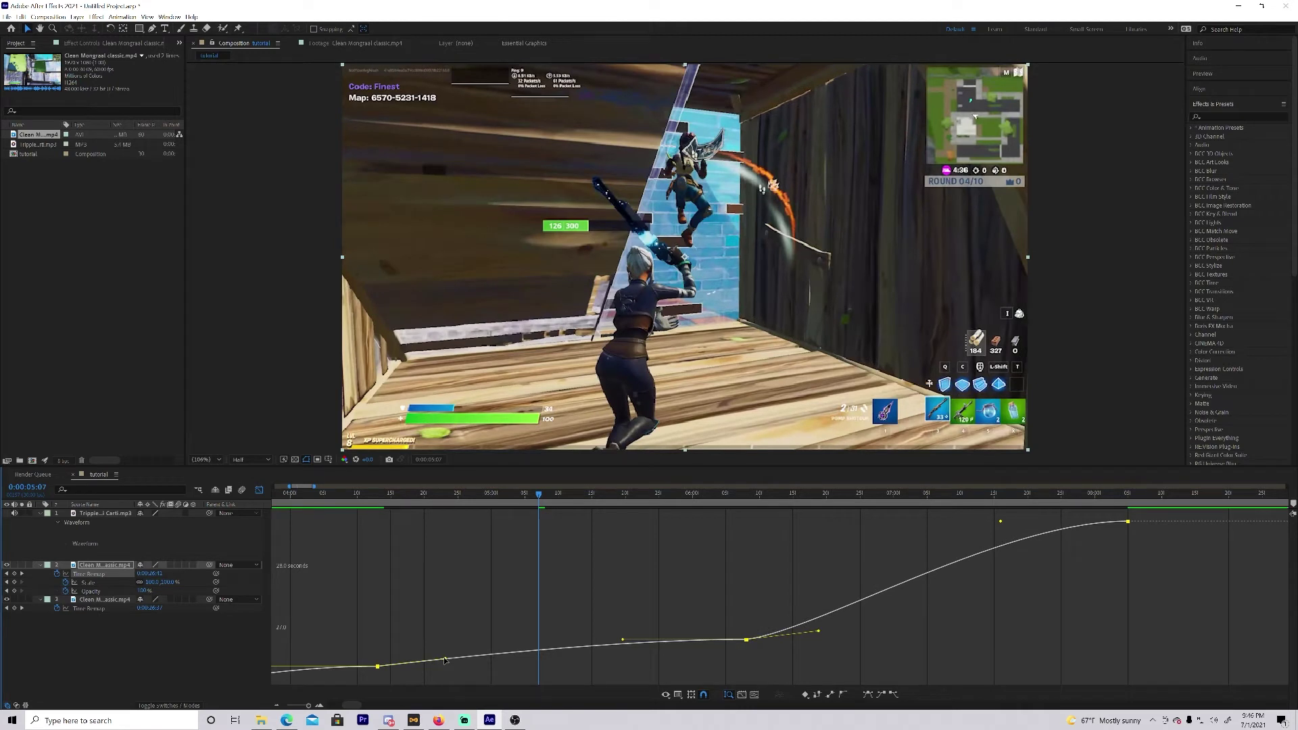
{"action": "key", "text": "F9"}
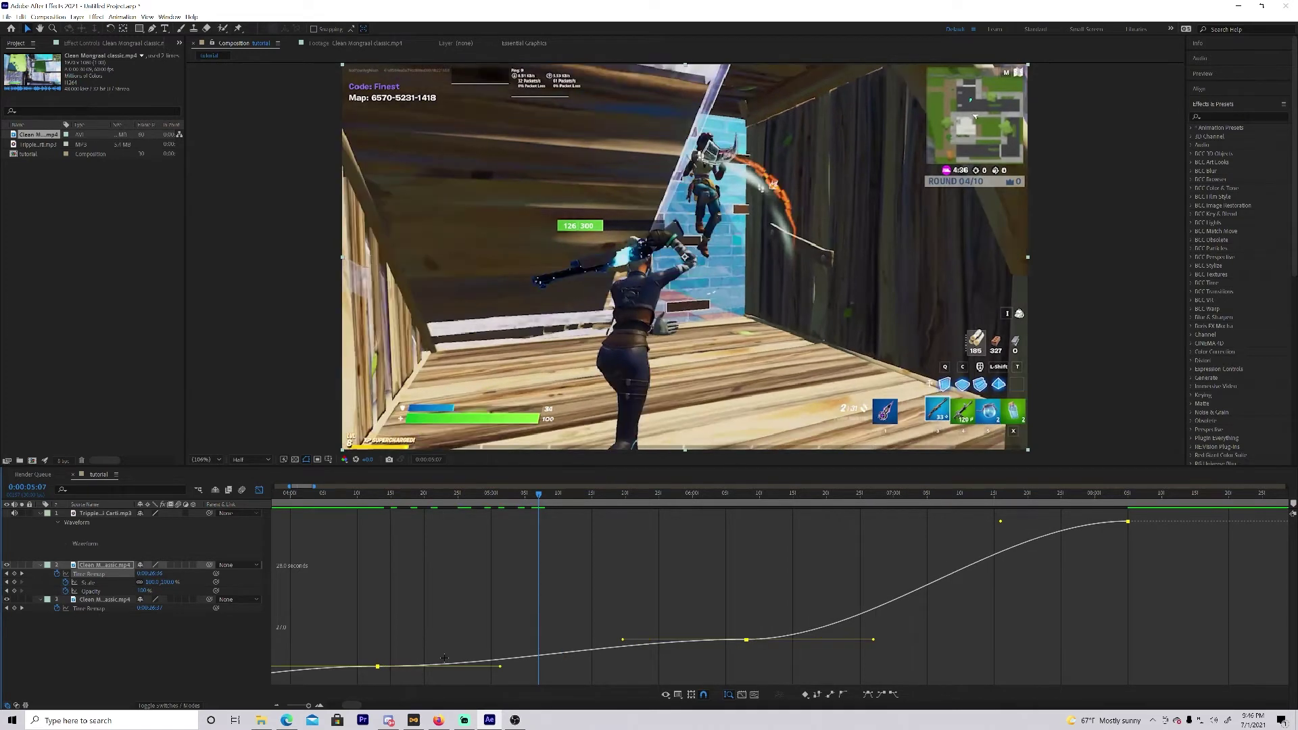
{"action": "left_click", "coordinate": [590, 671]}
{"action": "left_click", "coordinate": [377, 667]}
{"action": "left_click_drag", "start_coordinate": [500, 666], "coordinate": [348, 653]}
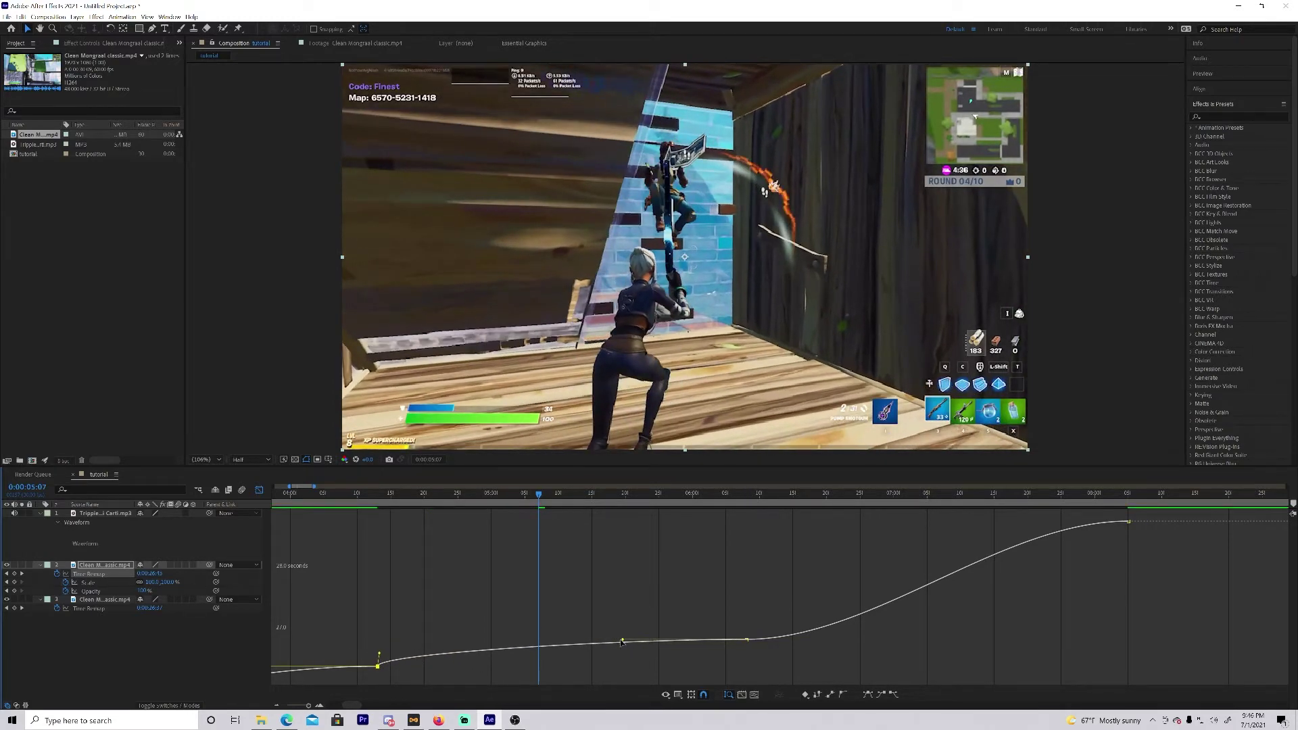
{"action": "left_click_drag", "start_coordinate": [623, 642], "coordinate": [743, 654]}
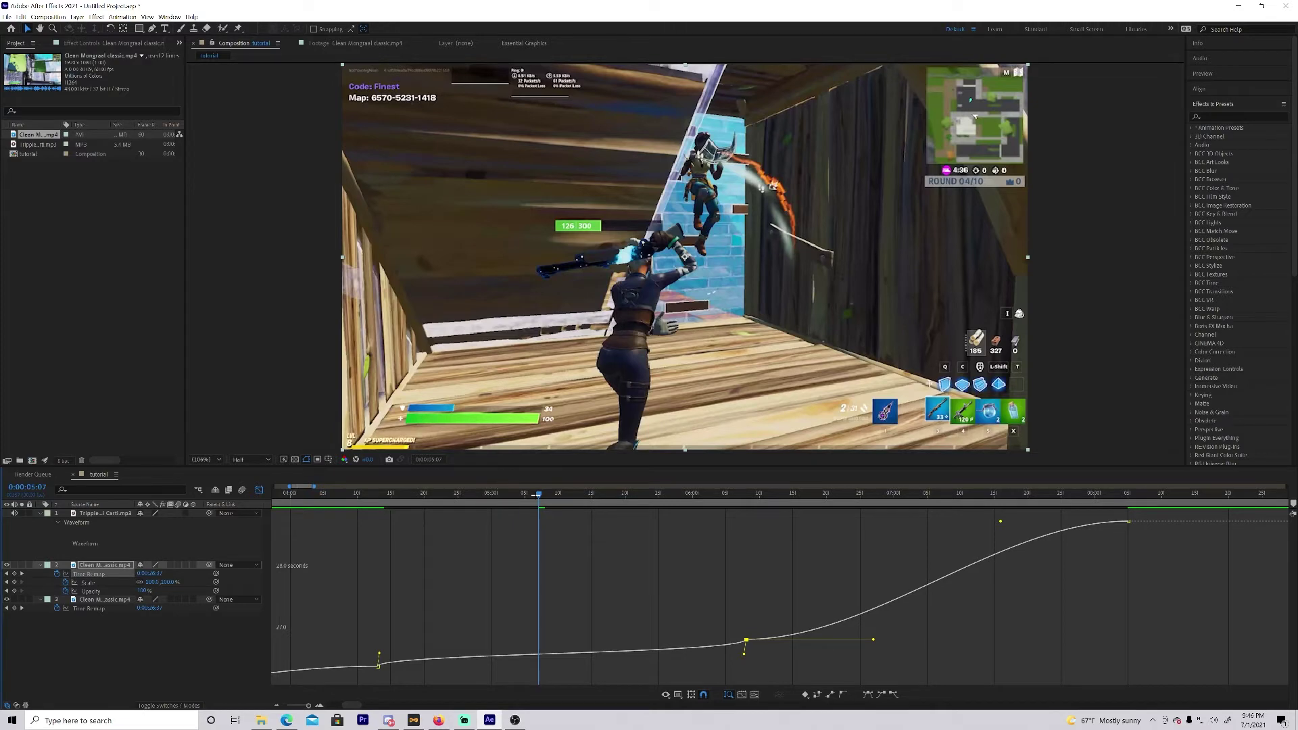
Fine-tune the outgoing handle of the 0:00:04:13 keyframe and preview the speed ramp from 0:00:04:01.
{"action": "left_click_drag", "start_coordinate": [500, 487], "coordinate": [295, 483]}
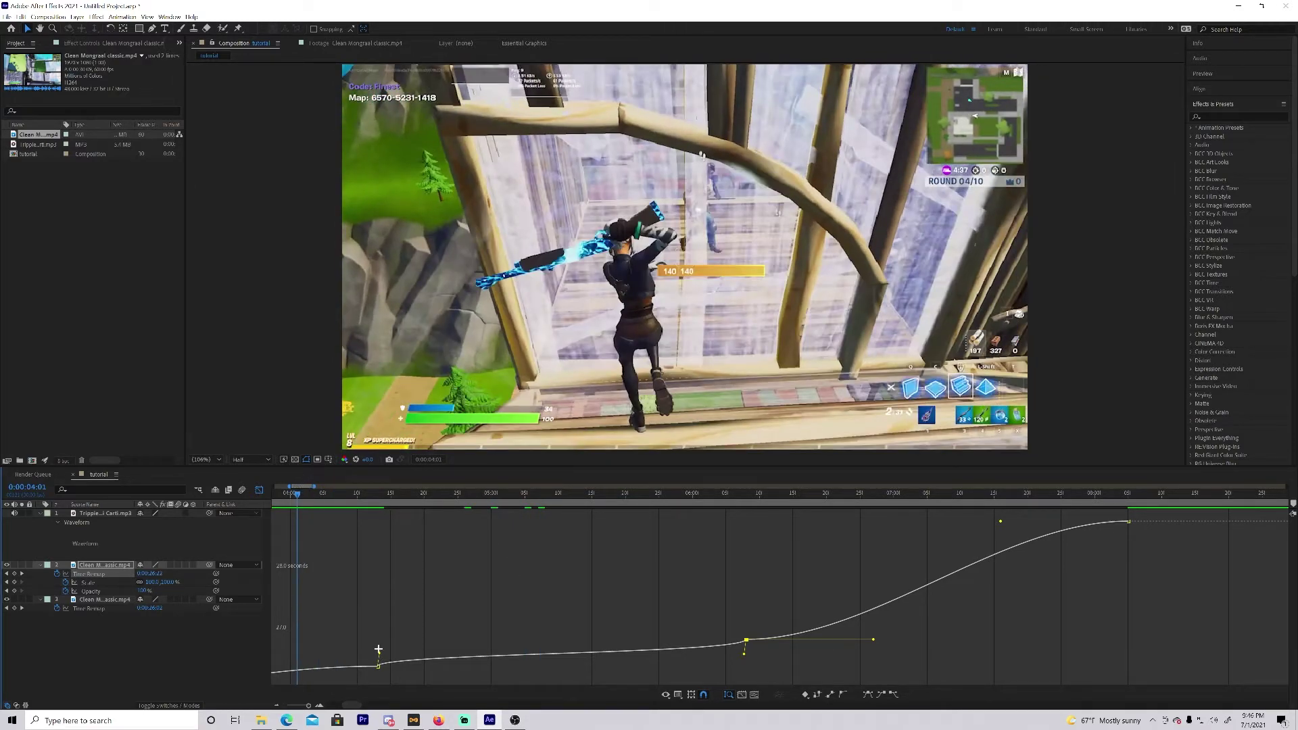
{"action": "mouse_move", "coordinate": [379, 654]}
{"action": "left_mouse_down"}
{"action": "mouse_move", "coordinate": [380, 542]}
{"action": "mouse_move", "coordinate": [369, 649]}
{"action": "left_mouse_up"}
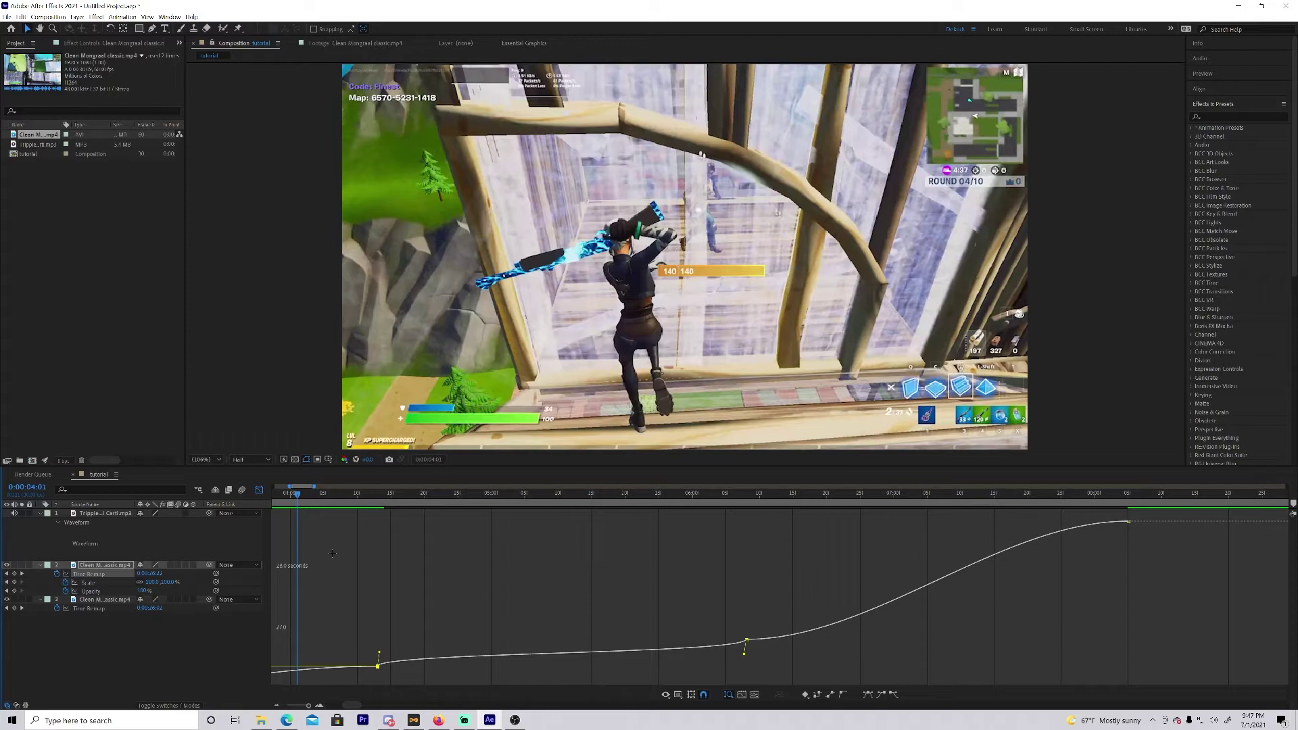
{"action": "key", "text": "space"}
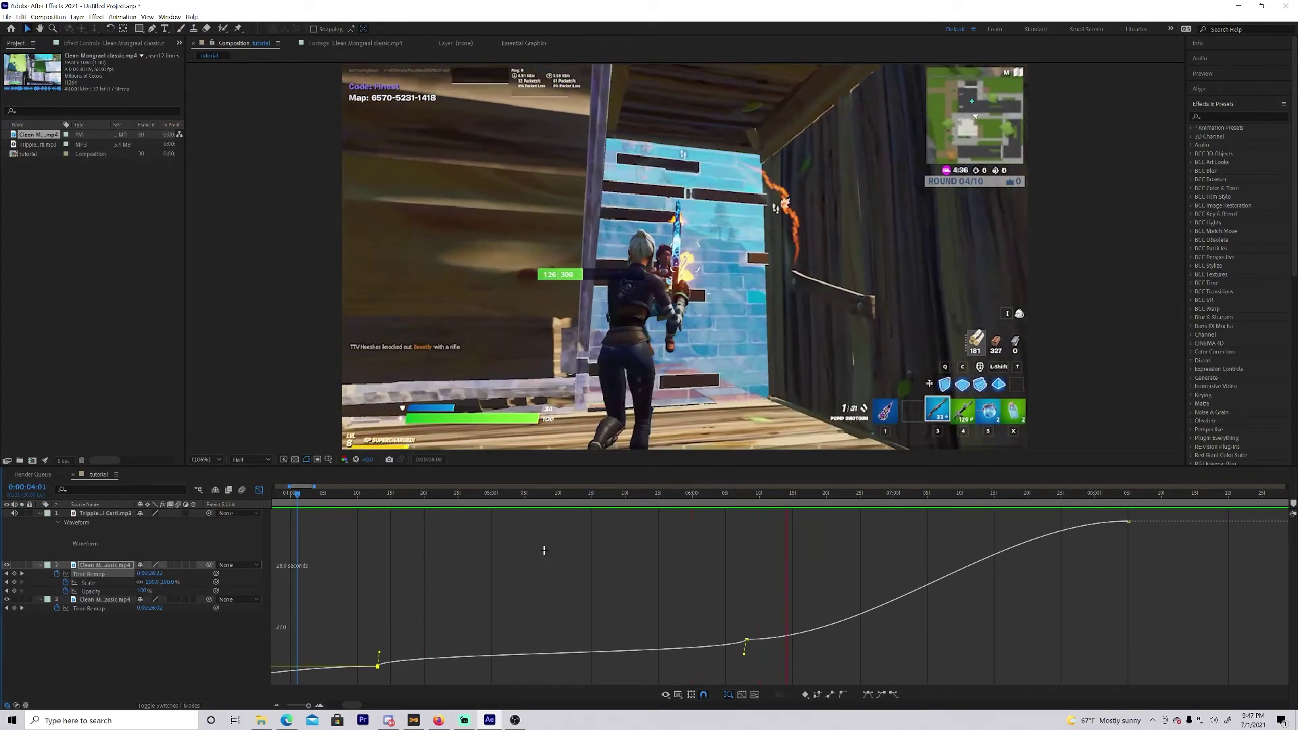
{"action": "key", "text": "space"}
Enable frame blending on both parts of the gameplay clip.
{"action": "left_click_drag", "start_coordinate": [778, 496], "coordinate": [473, 497]}
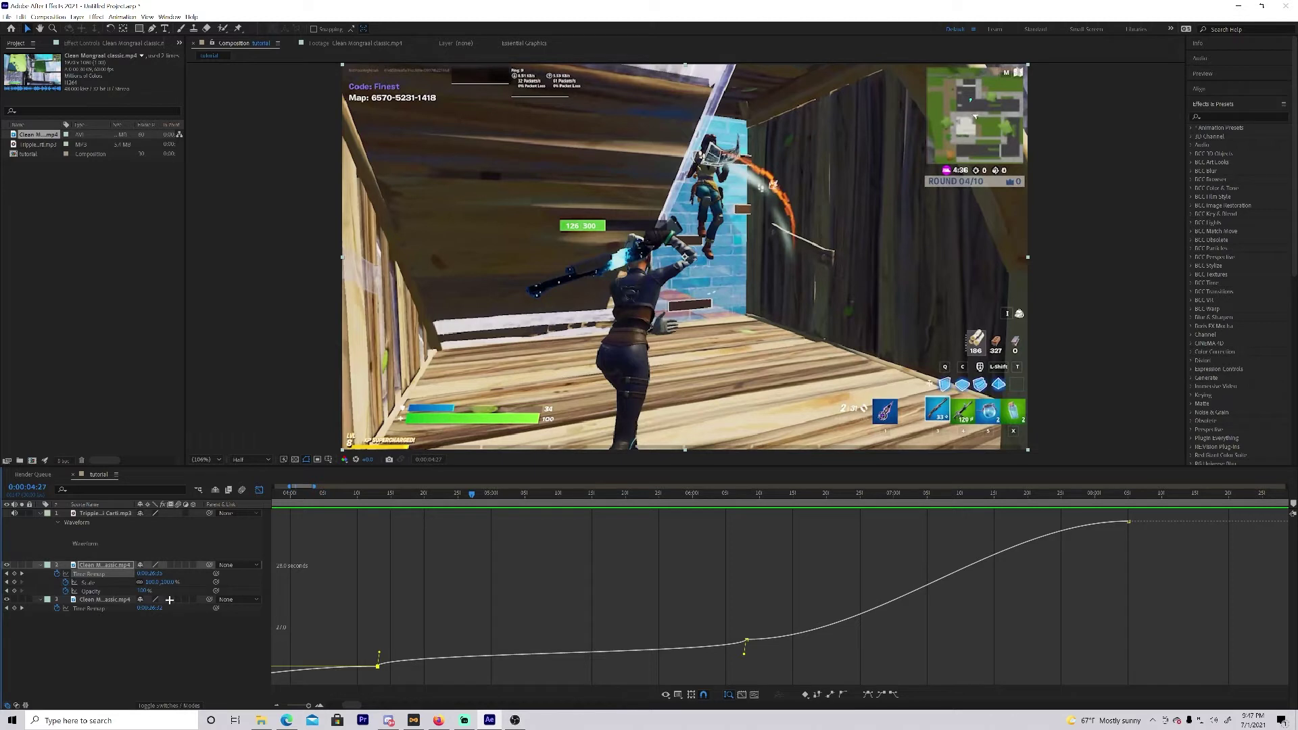
{"action": "left_click", "coordinate": [169, 565]}
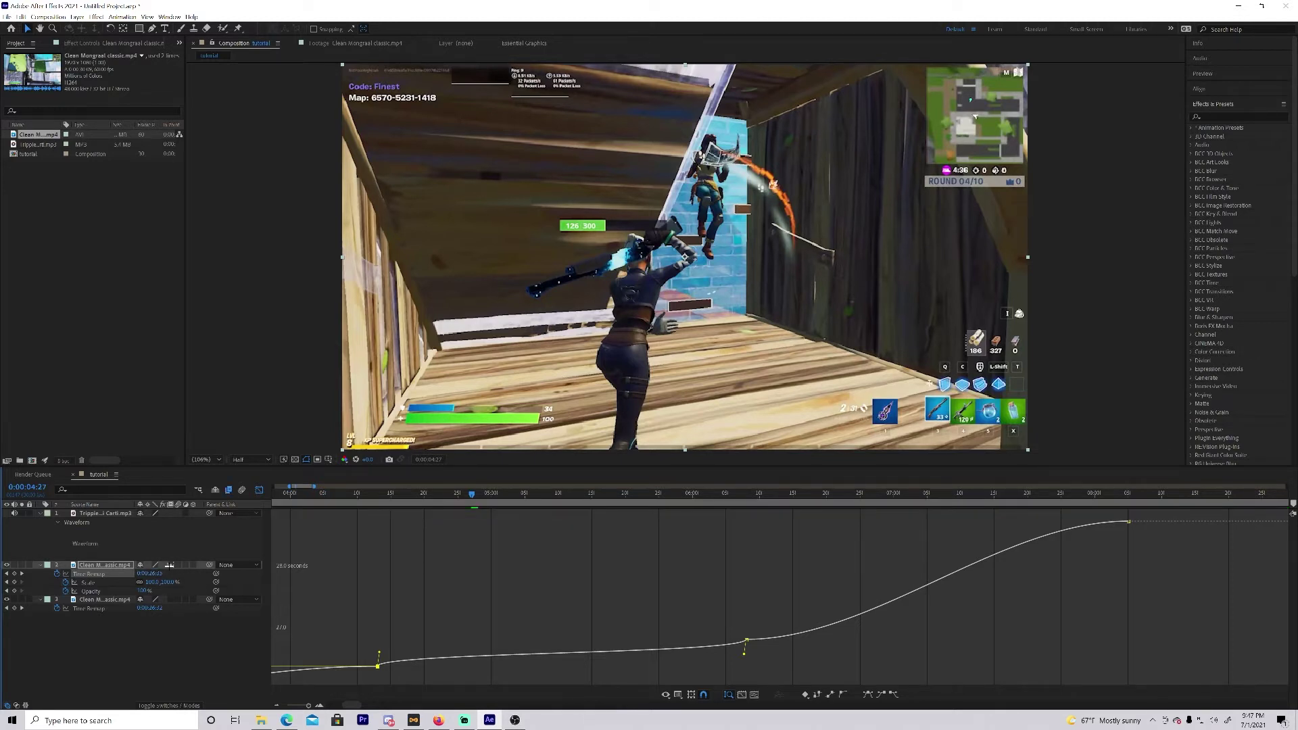
{"action": "left_click", "coordinate": [169, 599]}
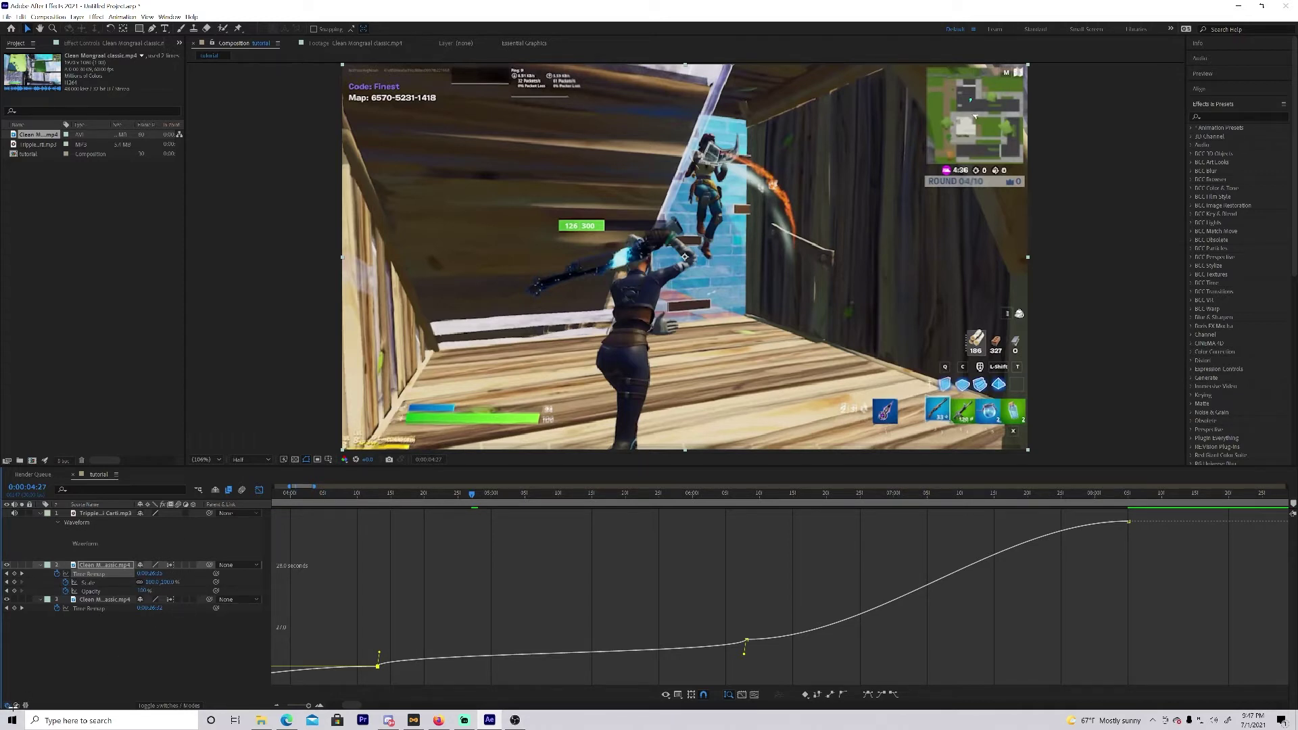
{"action": "left_click", "coordinate": [7, 706]}
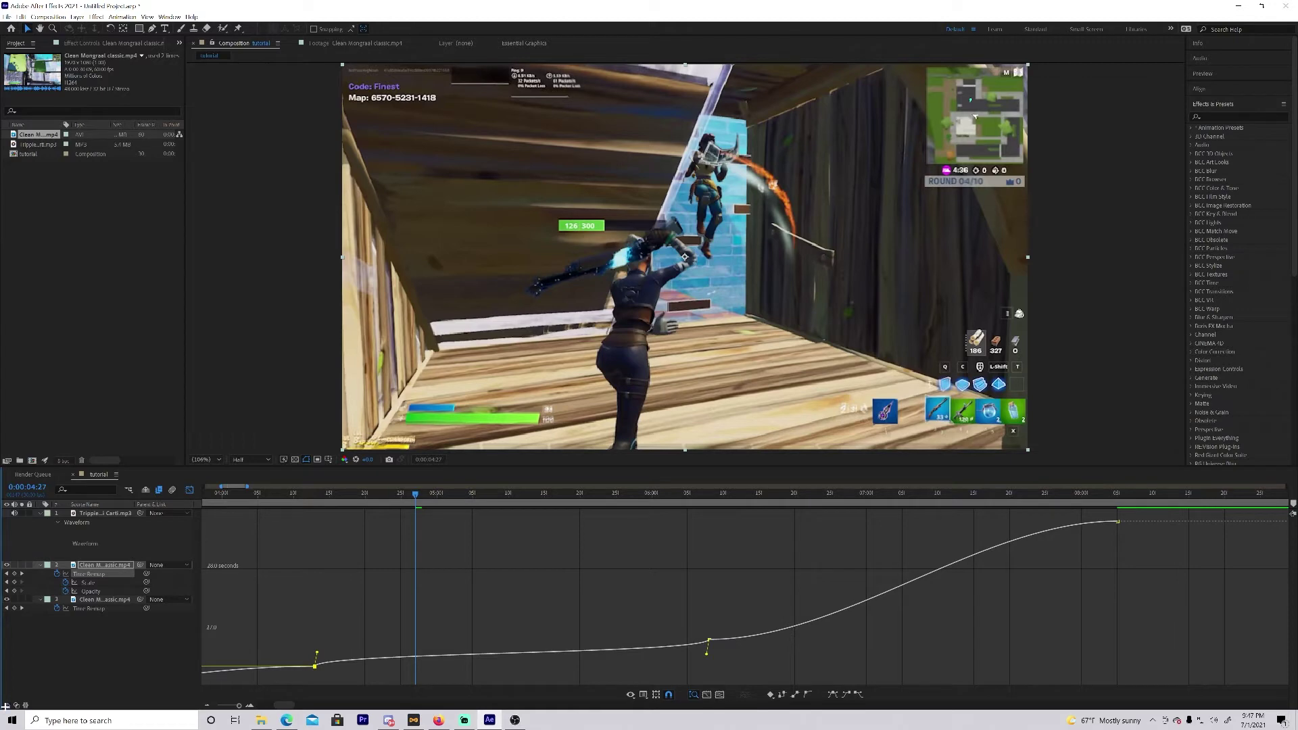
{"action": "left_click", "coordinate": [7, 705]}
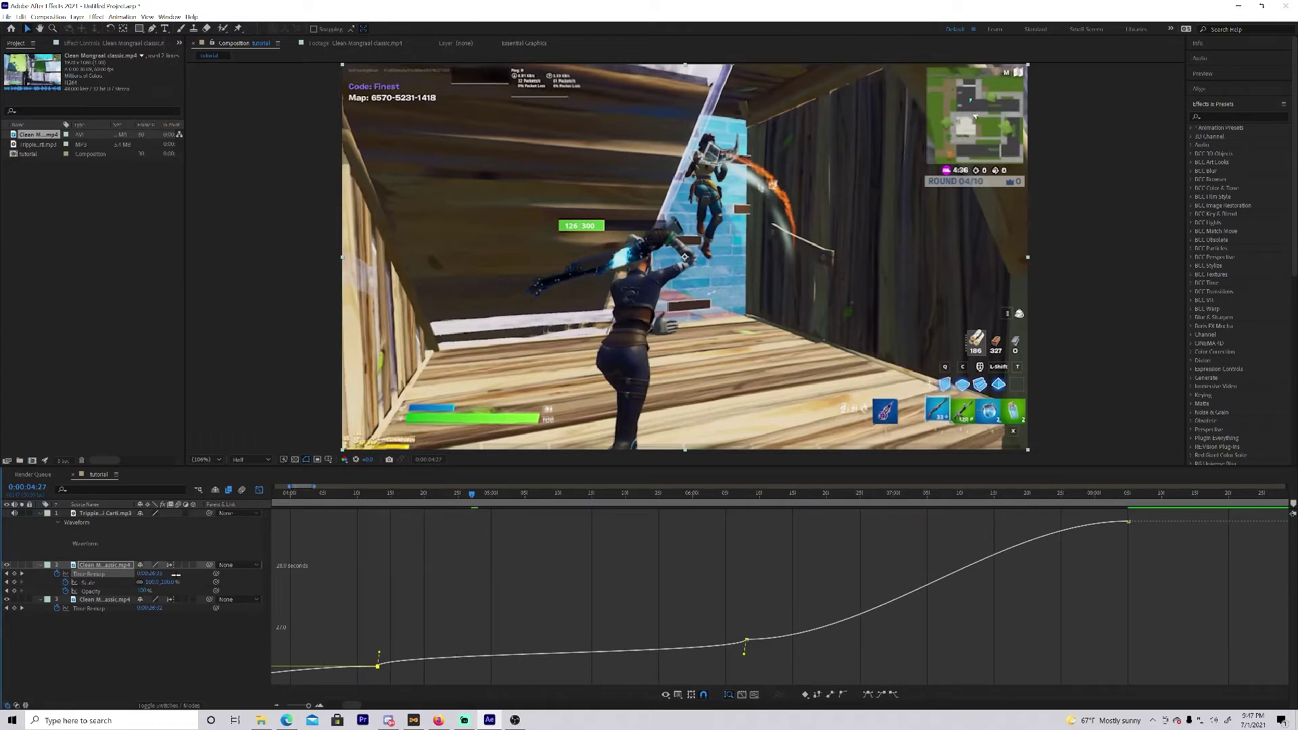
Preview the frame-blended slow section from about 0:00:04:02 through the shot.
{"action": "left_click_drag", "start_coordinate": [472, 494], "coordinate": [303, 495]}
{"action": "key", "text": "space"}
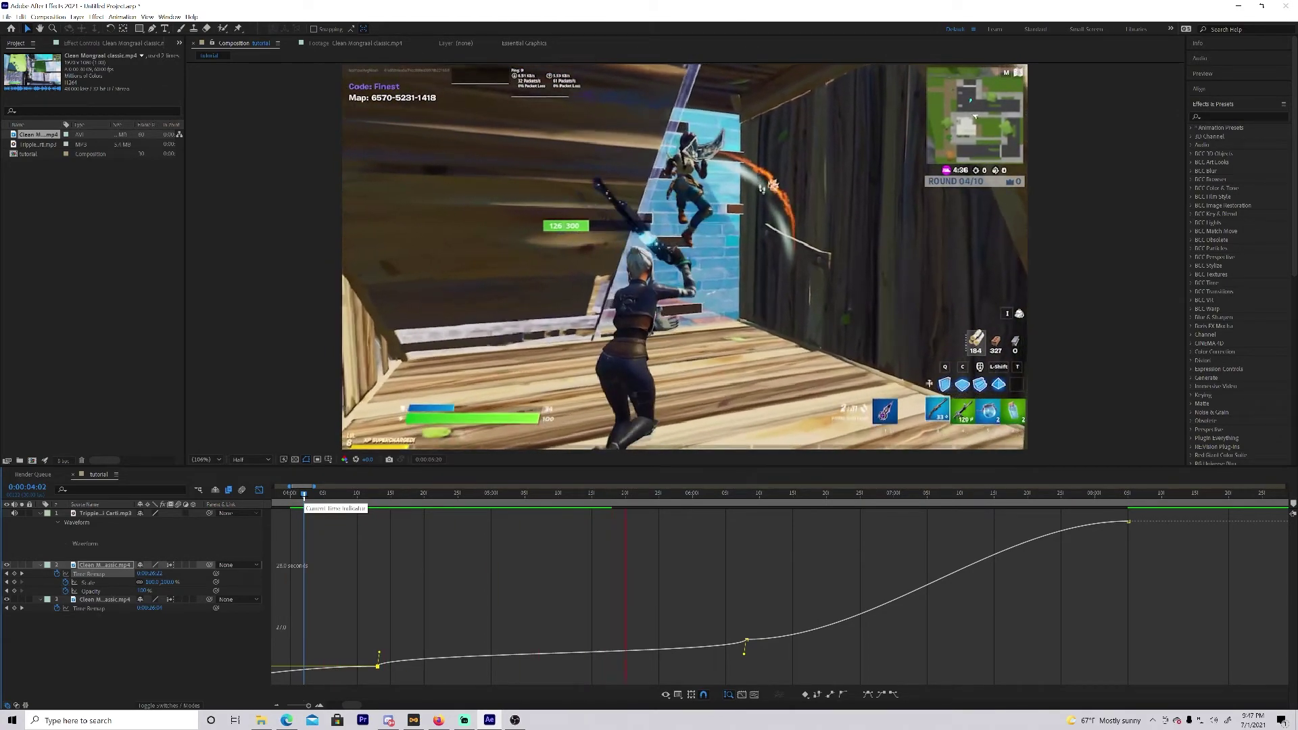
{"action": "key", "text": "space"}
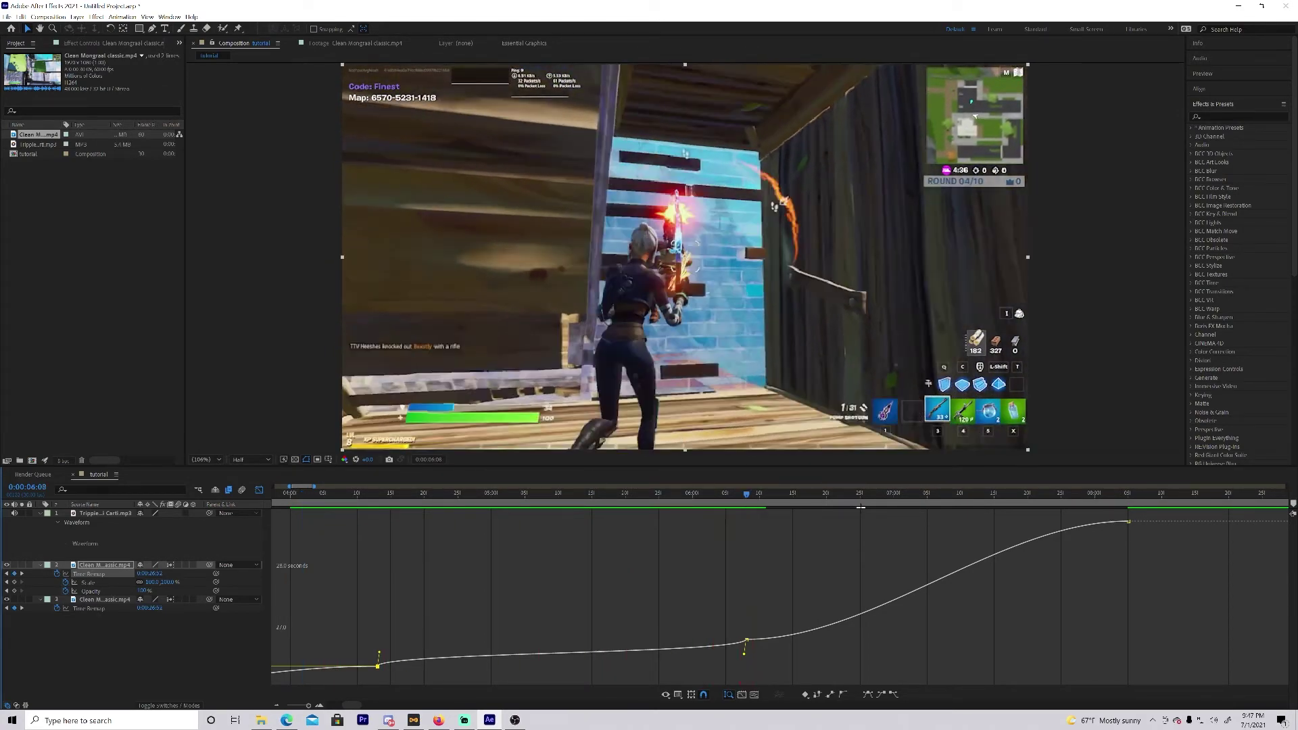
{"action": "left_click", "coordinate": [310, 493]}
{"action": "key", "text": "space"}
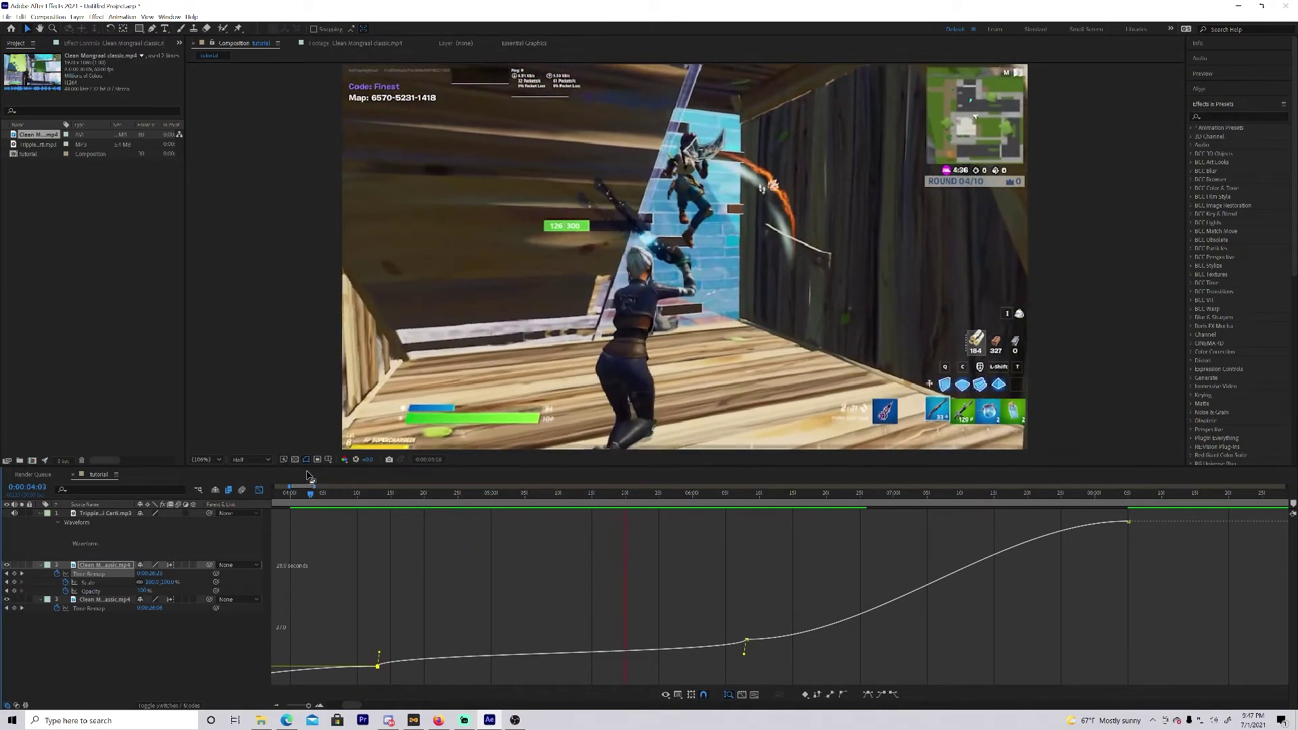
{"action": "key", "text": "space"}
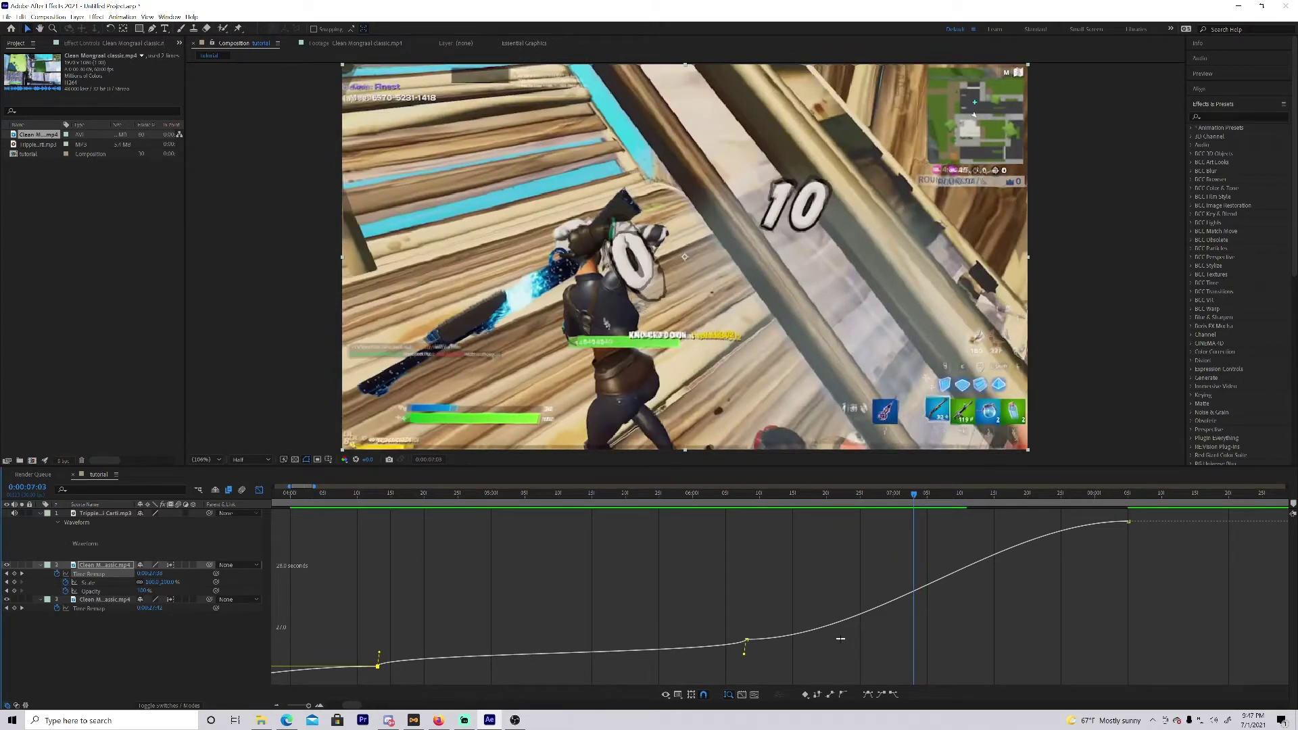
Pull the 0:00:06:08 keyframe's outgoing handle straight up and angle the final Time Remap keyframe's incoming handle down along the curve.
{"action": "left_click", "coordinate": [746, 641]}
{"action": "left_click", "coordinate": [769, 650]}
{"action": "left_click", "coordinate": [747, 640]}
{"action": "left_click", "coordinate": [1126, 523], "text": "shift"}
{"action": "left_click_drag", "start_coordinate": [872, 641], "coordinate": [699, 607]}
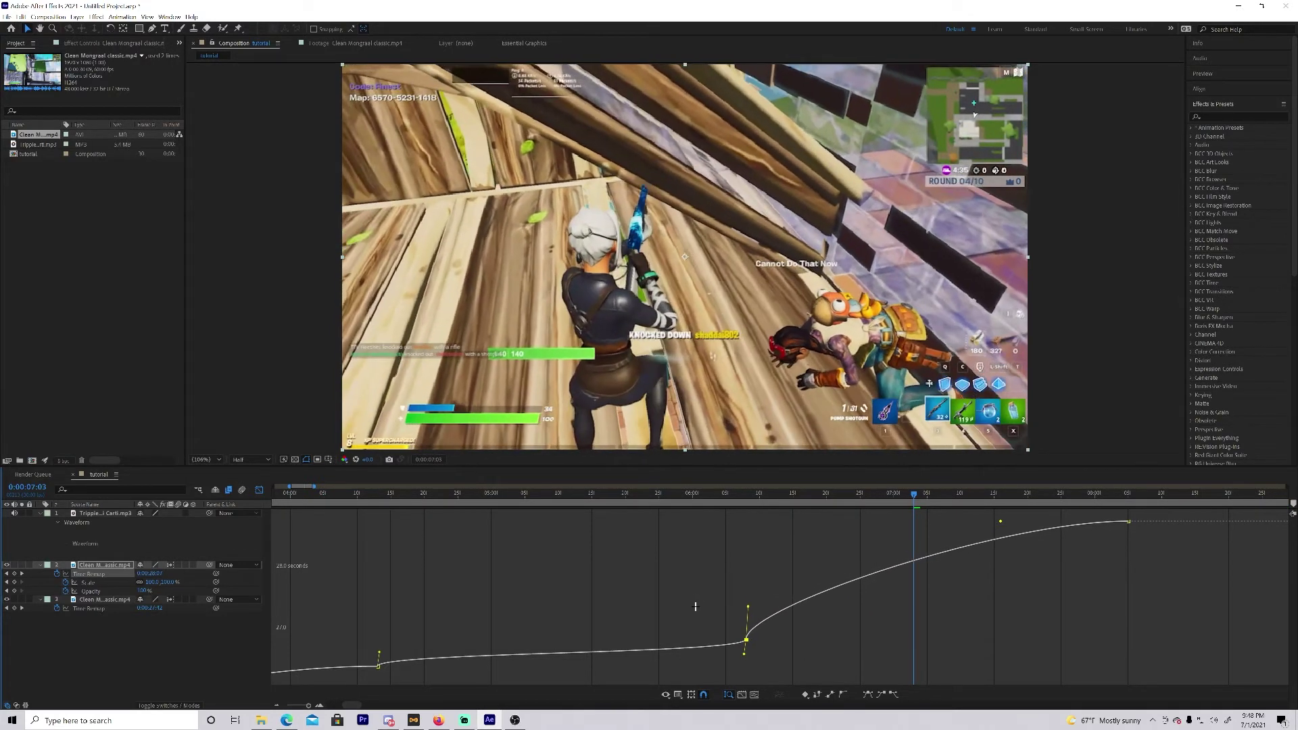
{"action": "left_click_drag", "start_coordinate": [1000, 523], "coordinate": [1035, 545]}
Preview the reshaped speed ramp from 0:00:04:23 past the shot.
{"action": "left_click", "coordinate": [779, 493]}
{"action": "left_click_drag", "start_coordinate": [780, 493], "coordinate": [444, 494]}
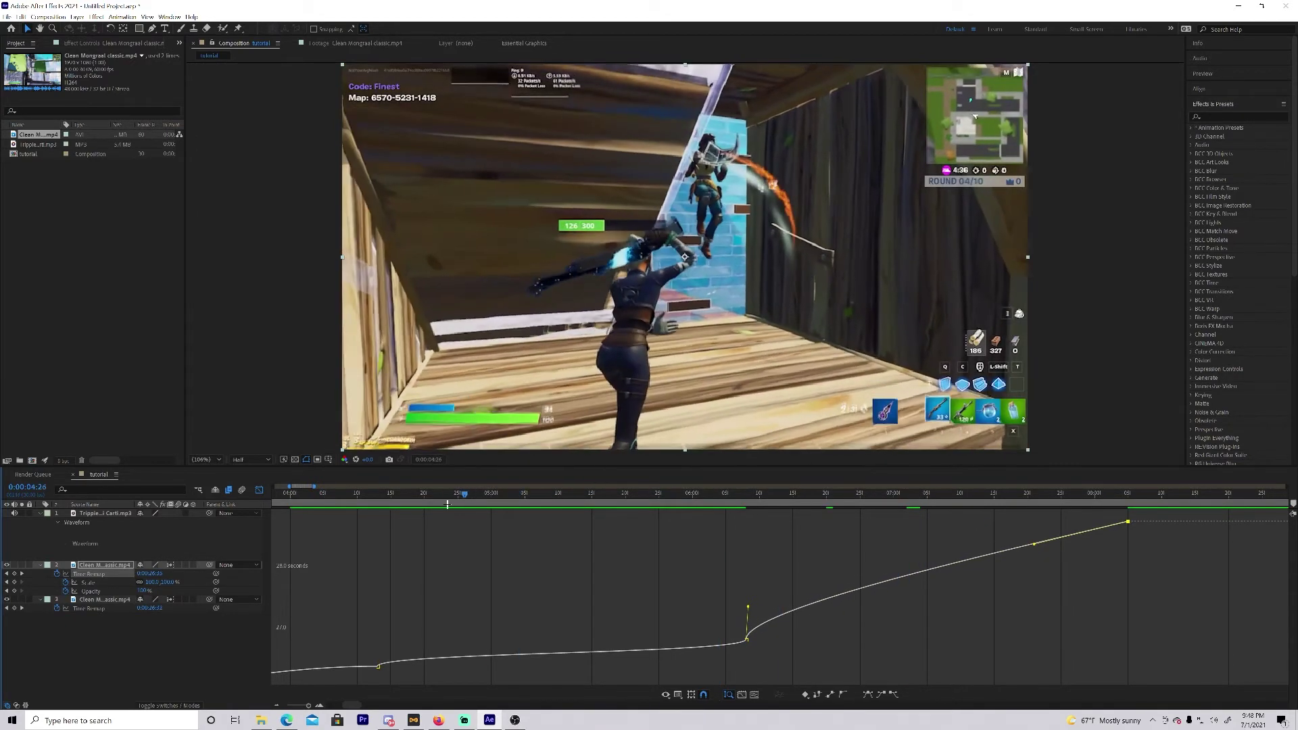
{"action": "key", "text": "space"}
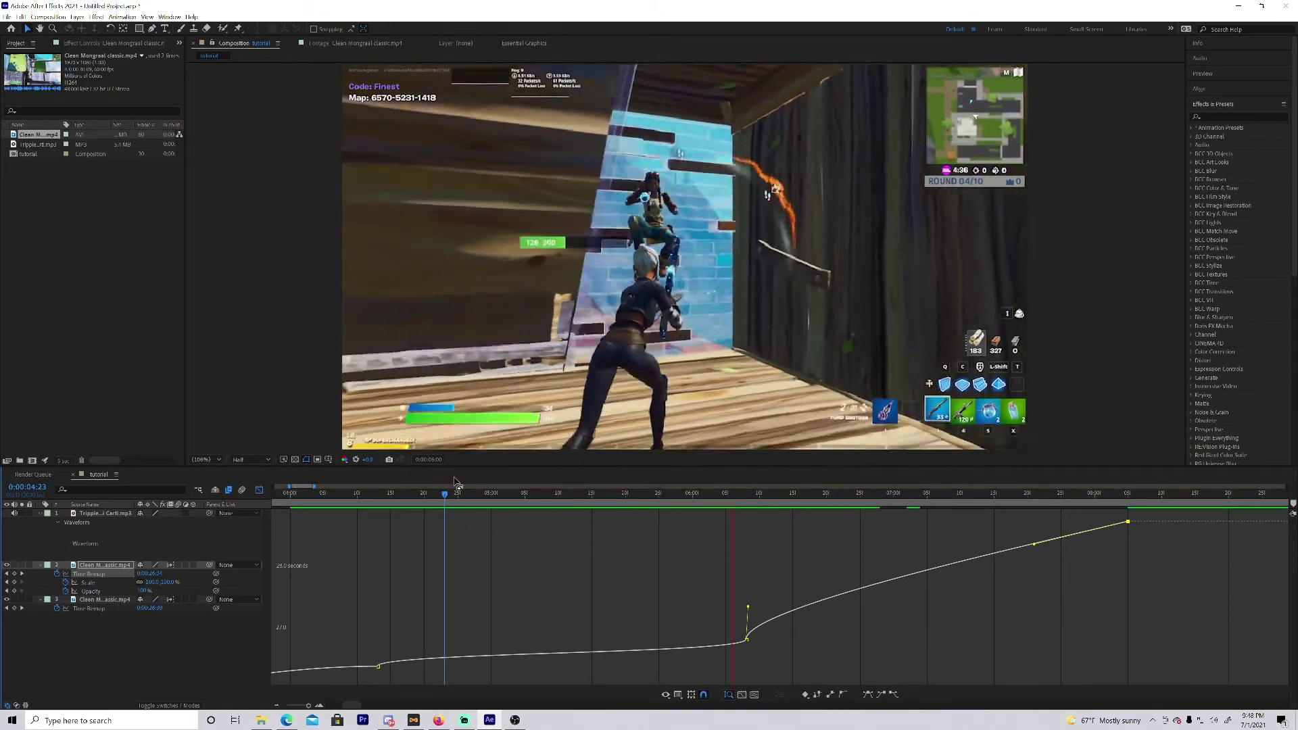
{"action": "key", "text": "space"}
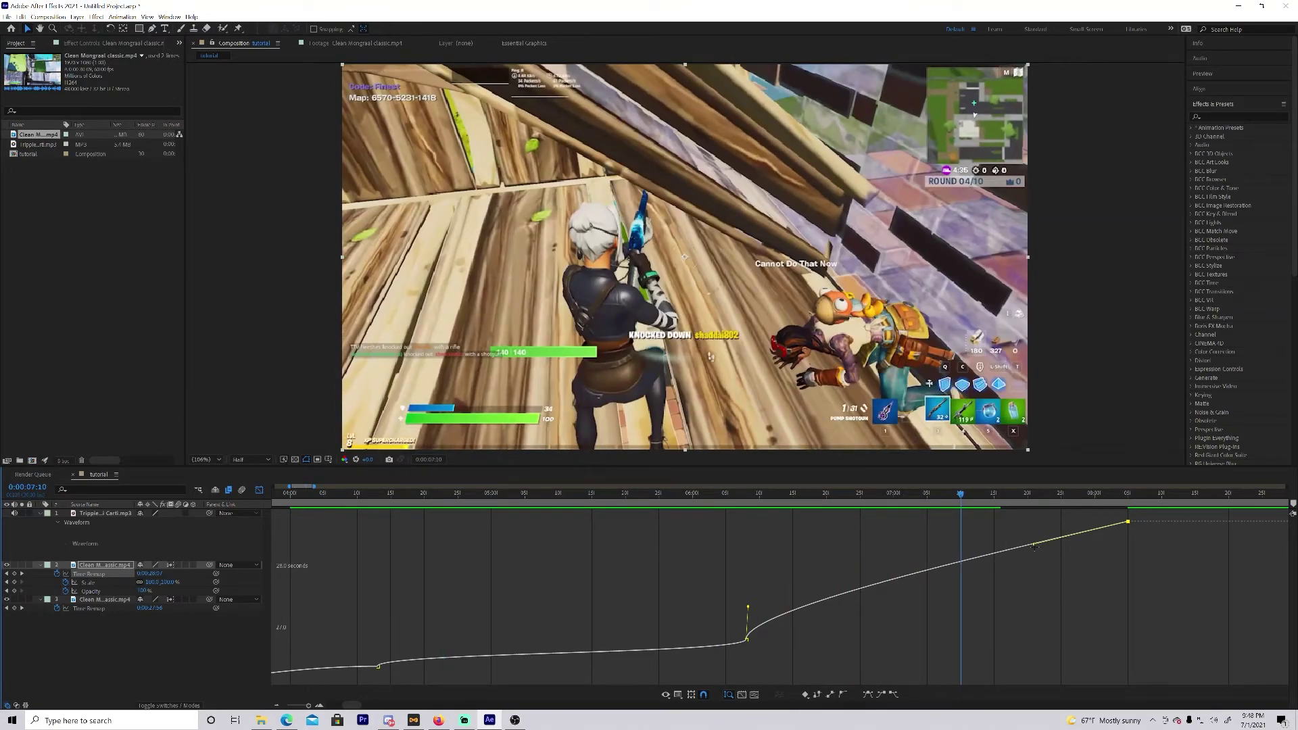
Pull the final Time Remap keyframe's incoming handle straight down for a fast finish and preview the ramp to the clip's end.
{"action": "left_click_drag", "start_coordinate": [1036, 547], "coordinate": [1227, 627]}
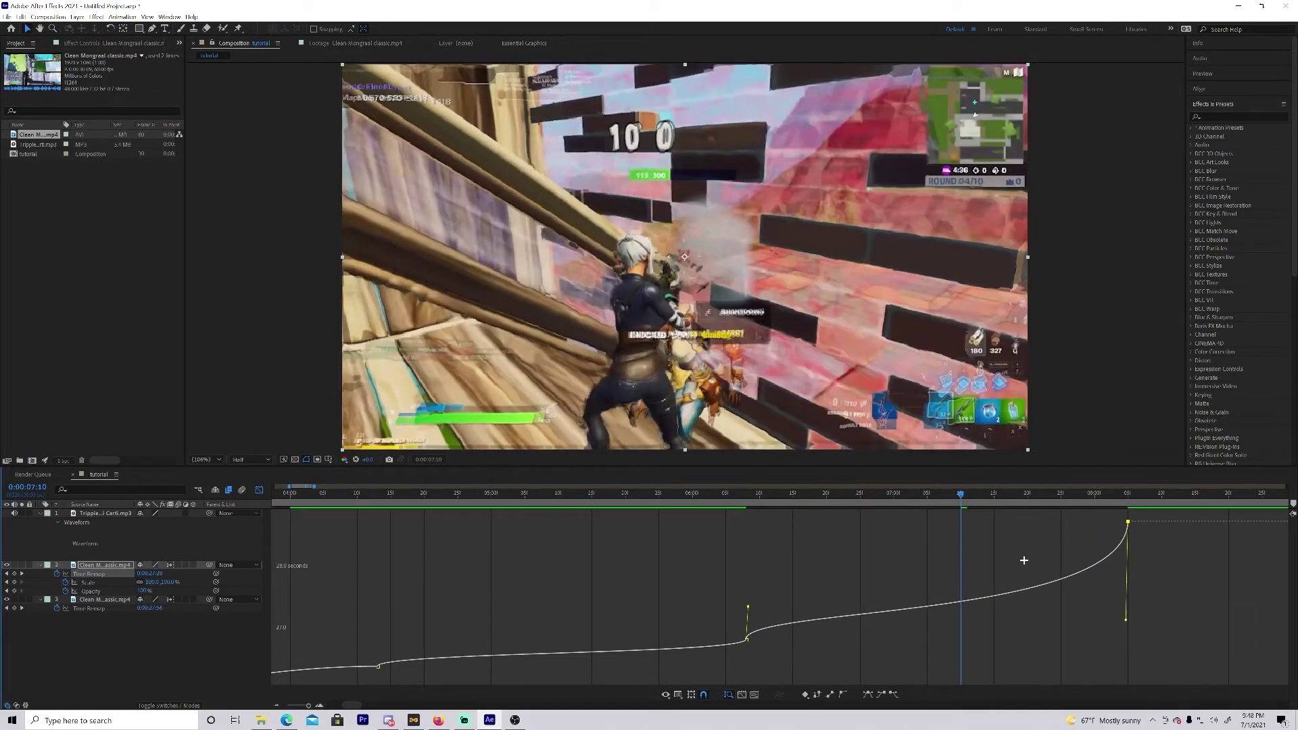
{"action": "left_click", "coordinate": [617, 493]}
{"action": "left_click", "coordinate": [565, 492]}
{"action": "key", "text": "space"}
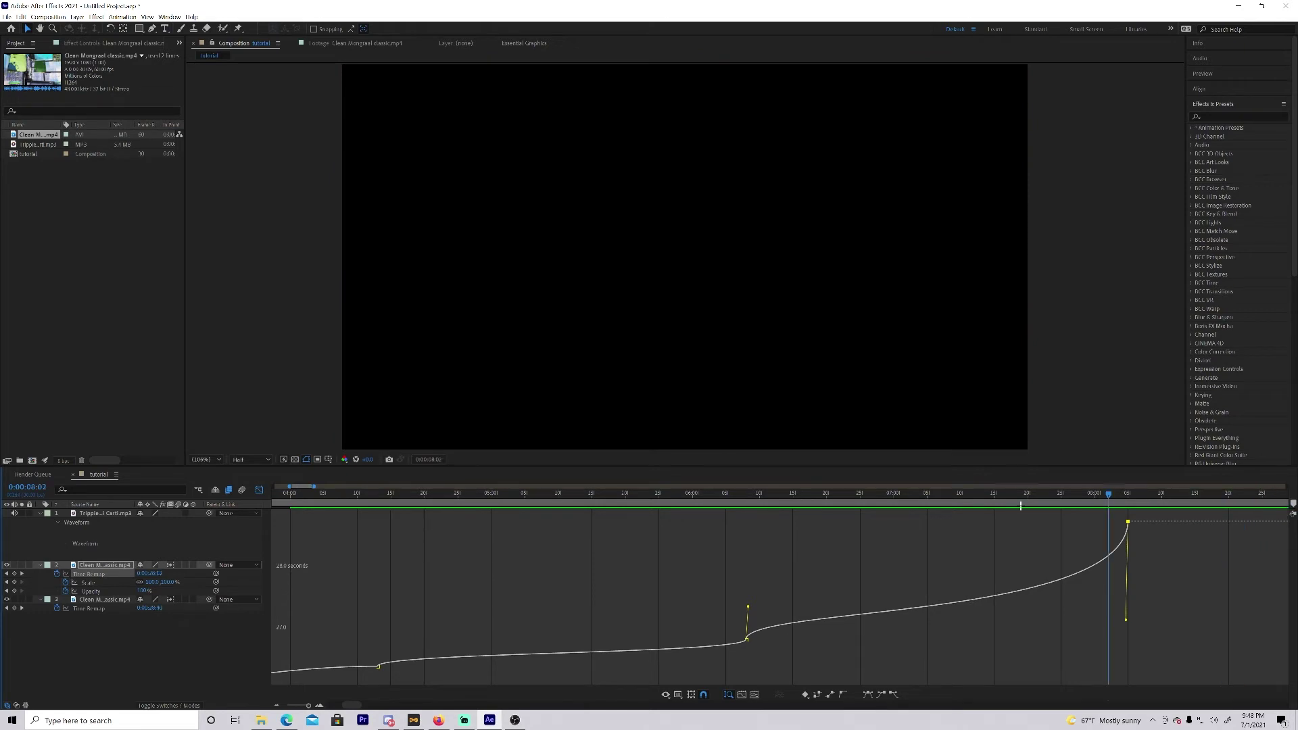
Place the playhead on the 0:00:06:08 shot keyframe and return from the Graph Editor to a wider view of the layer timeline.
{"action": "left_click_drag", "start_coordinate": [1109, 493], "coordinate": [745, 492]}
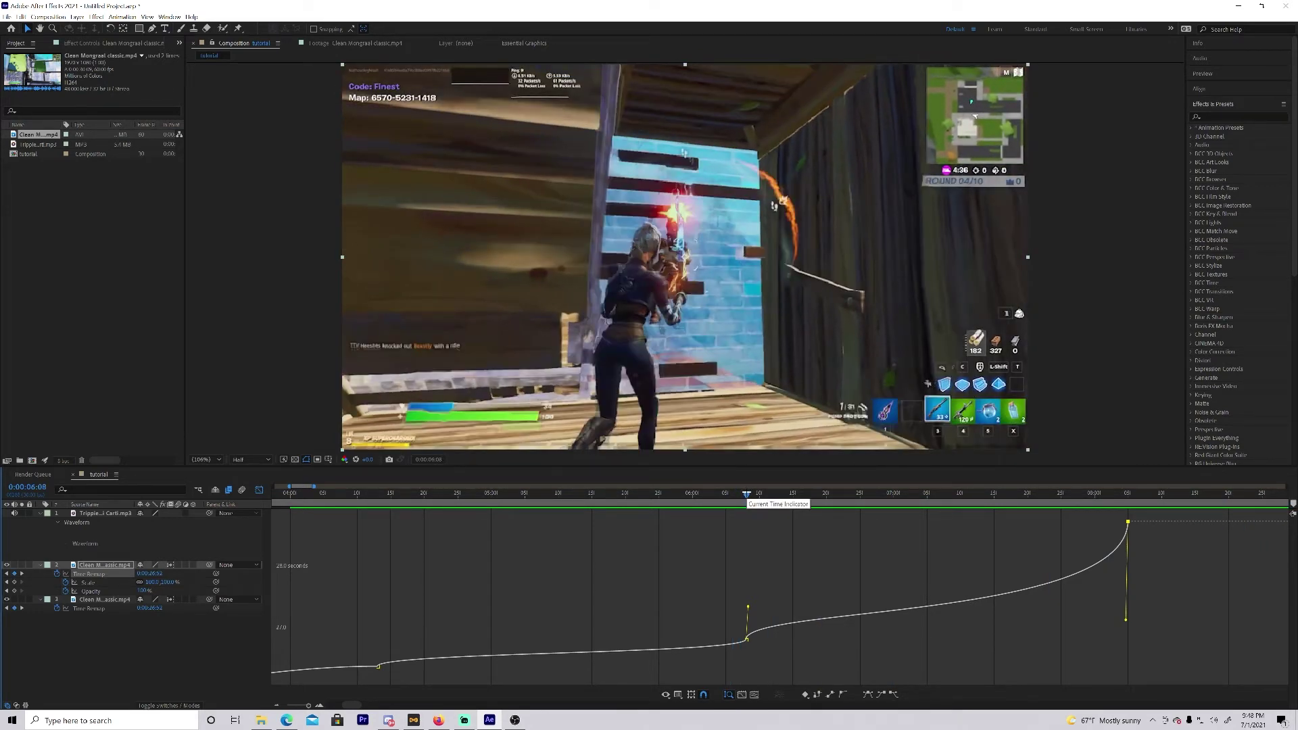
{"action": "left_click", "coordinate": [259, 489]}
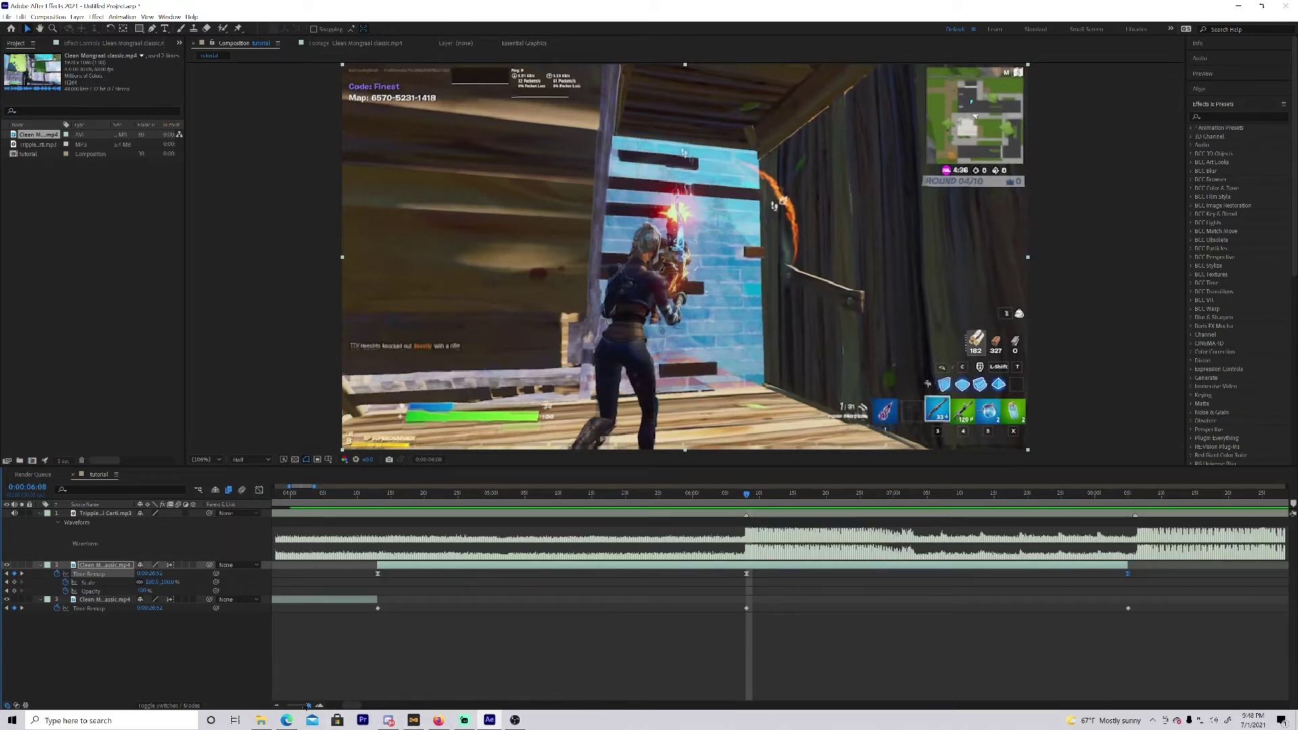
{"action": "left_click_drag", "start_coordinate": [309, 706], "coordinate": [305, 706]}
{"action": "key", "text": "semicolon"}
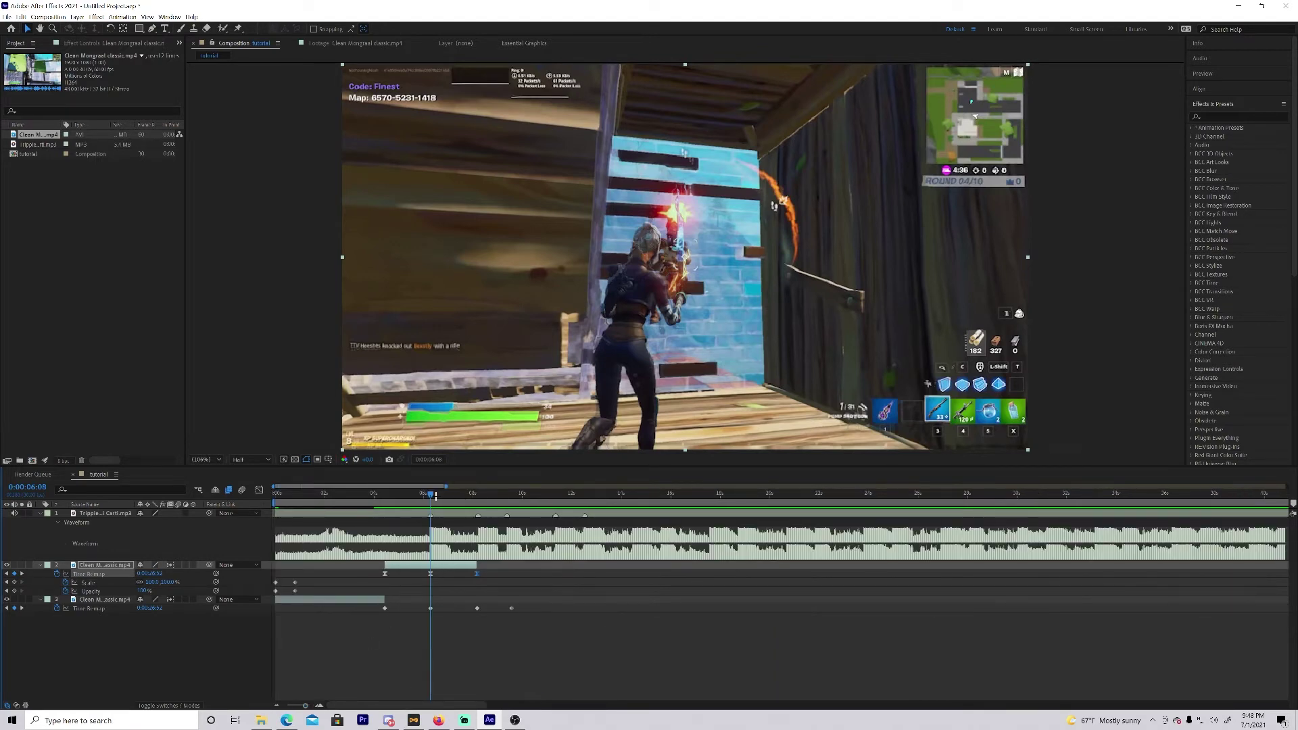
Lower the composition's preview resolution to Quarter and return the playhead to the start of the composition.
{"action": "key", "text": "Home"}
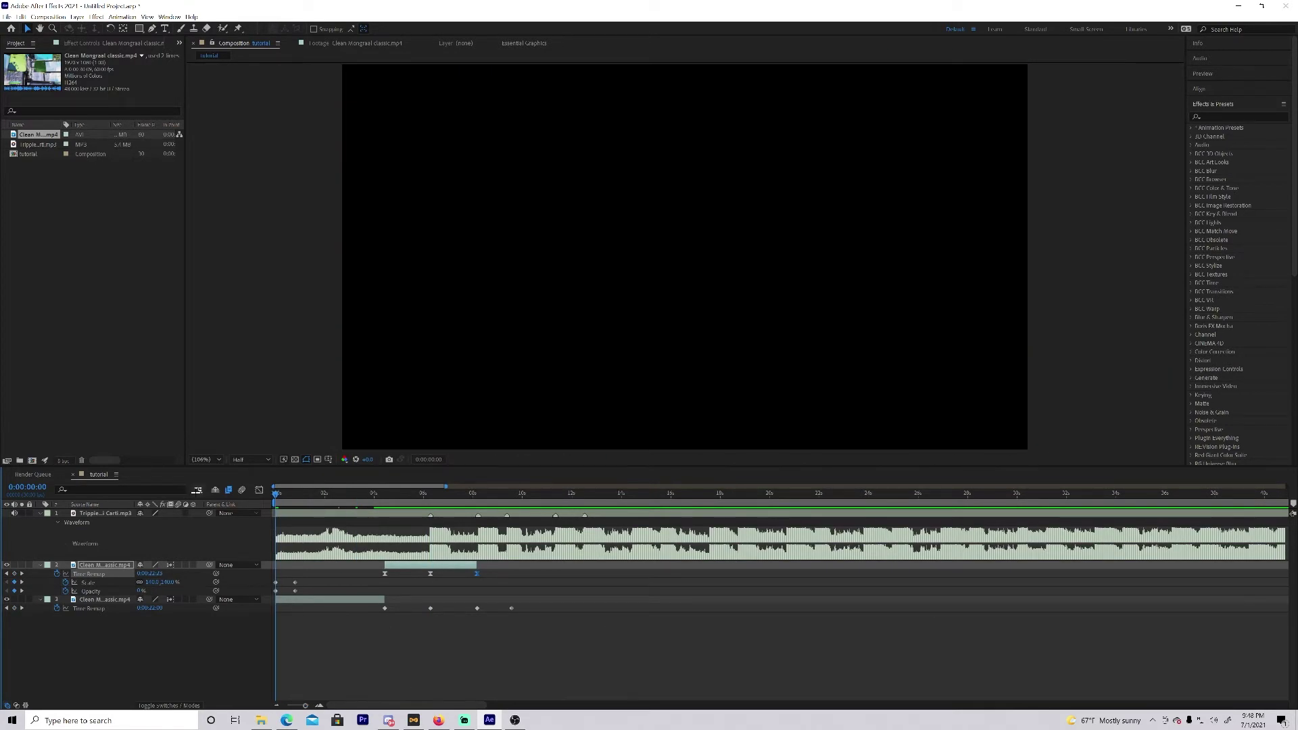
{"action": "key", "text": "space"}
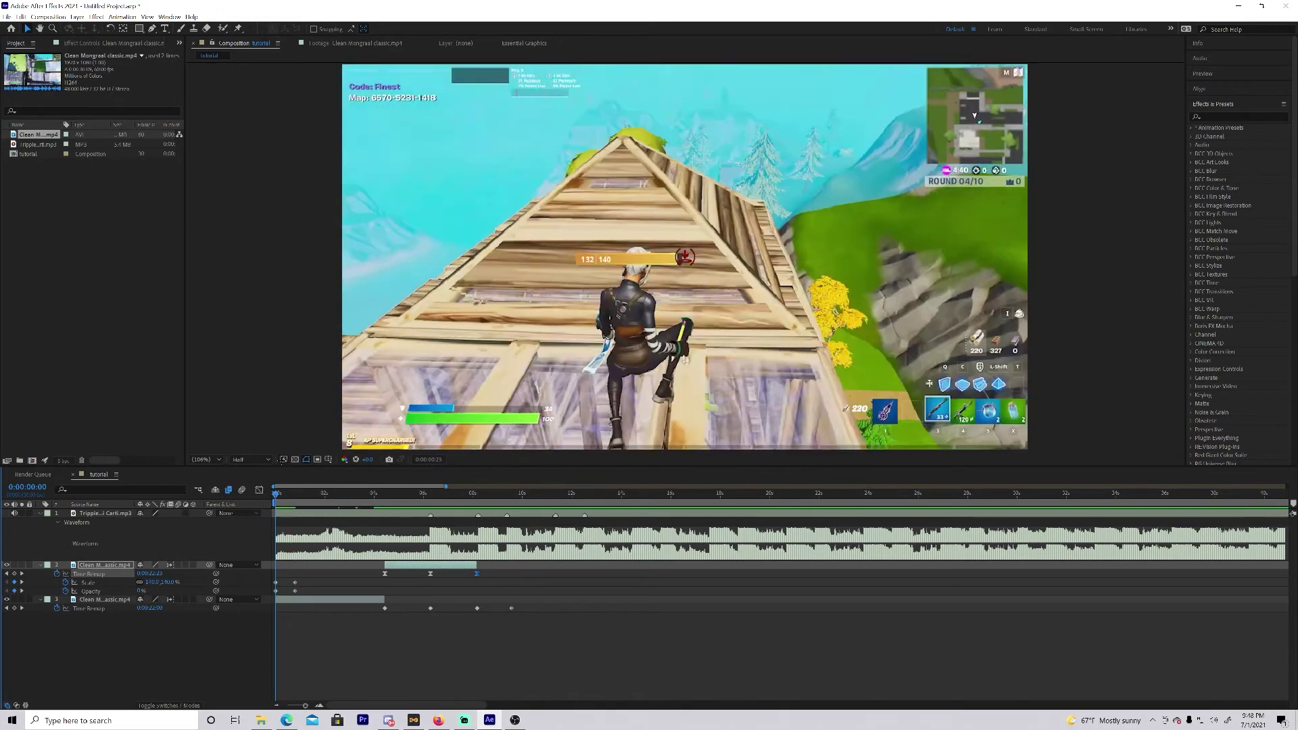
{"action": "left_click", "coordinate": [253, 460]}
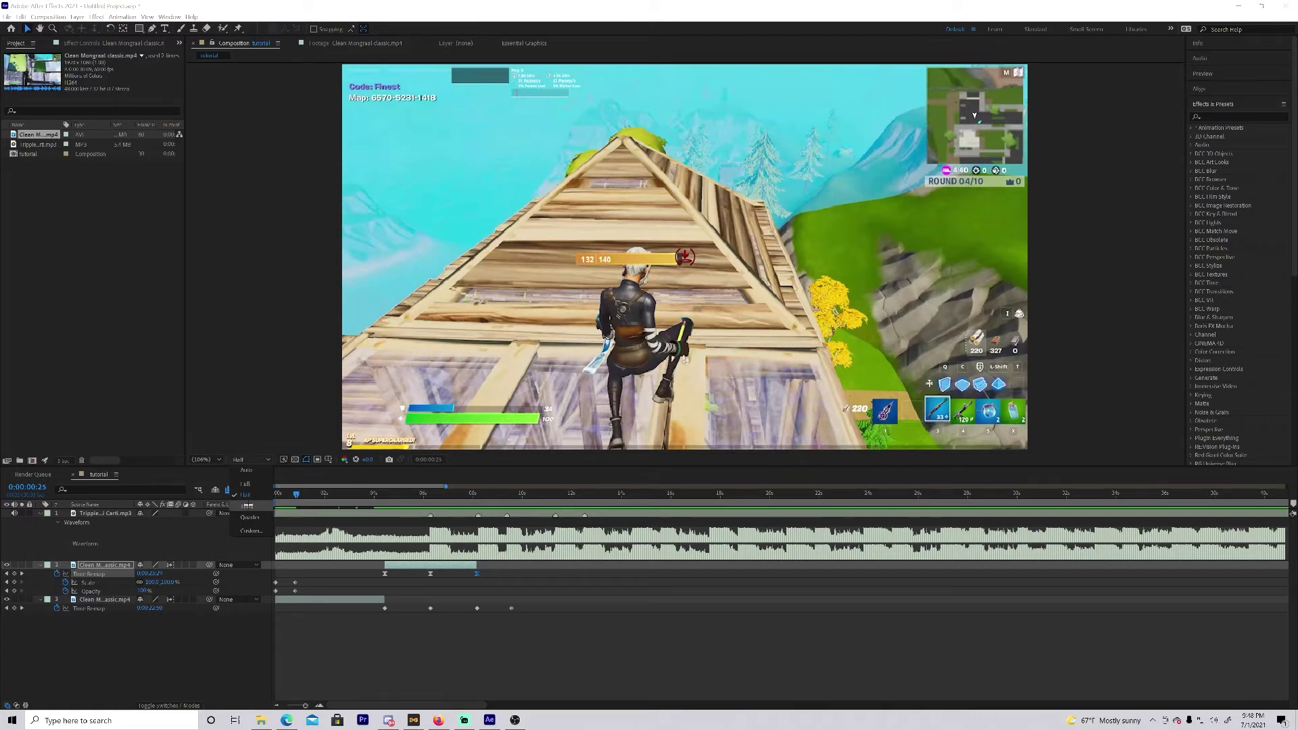
{"action": "left_click", "coordinate": [250, 518]}
{"action": "key", "text": "Home"}
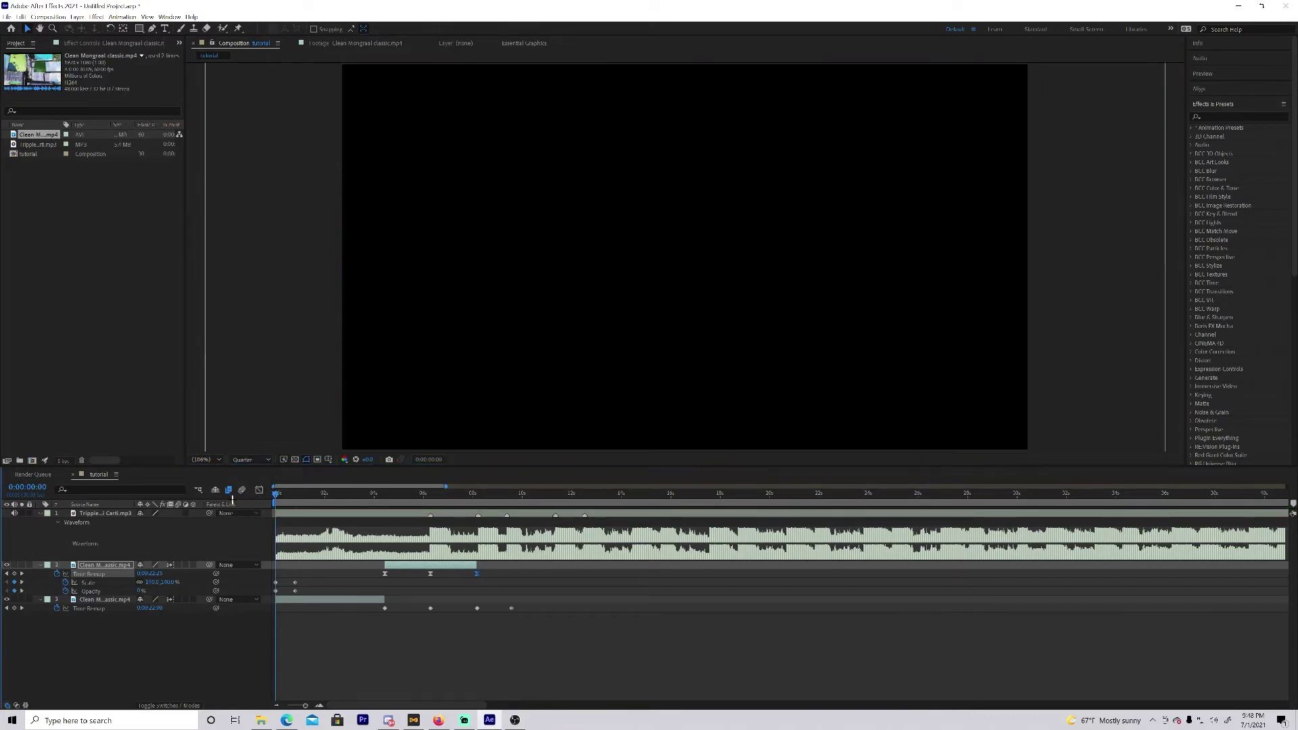
Preview the montage from the start through the shot to the end of the speed-ramped clip.
{"action": "key", "text": "space"}
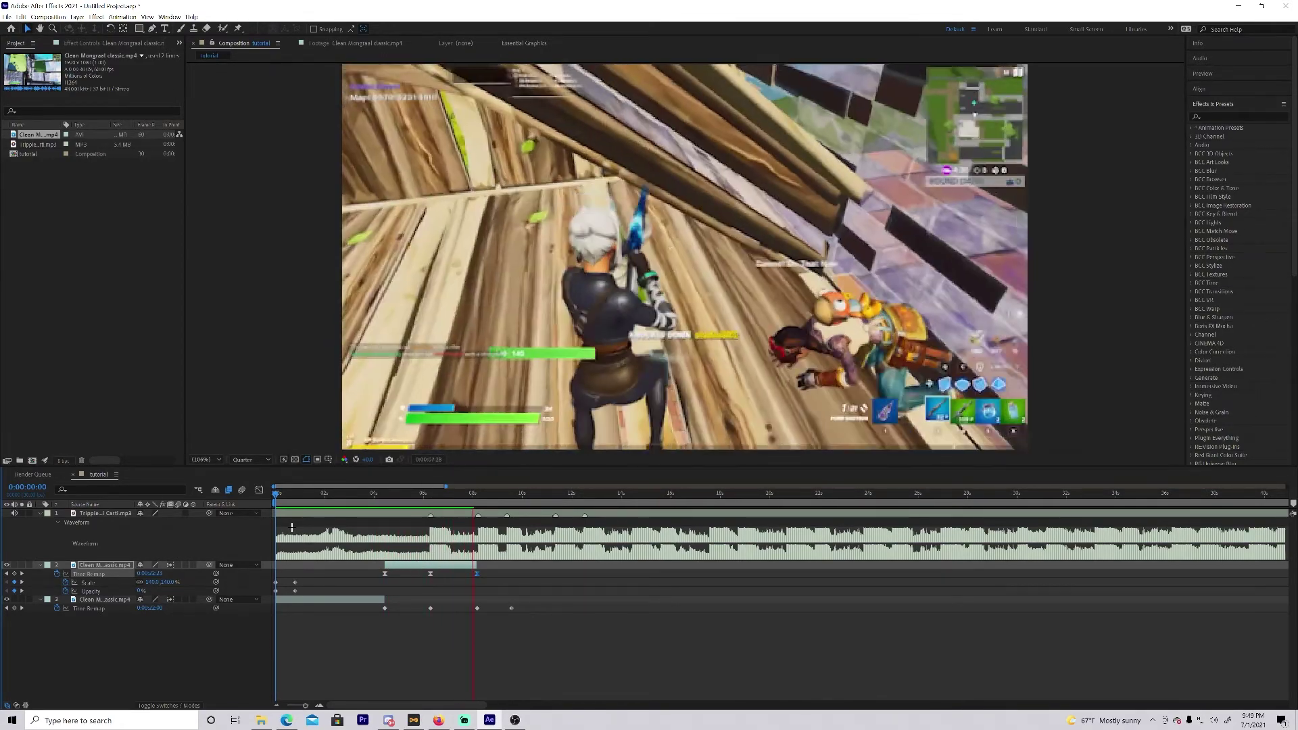
{"action": "key", "text": "space"}
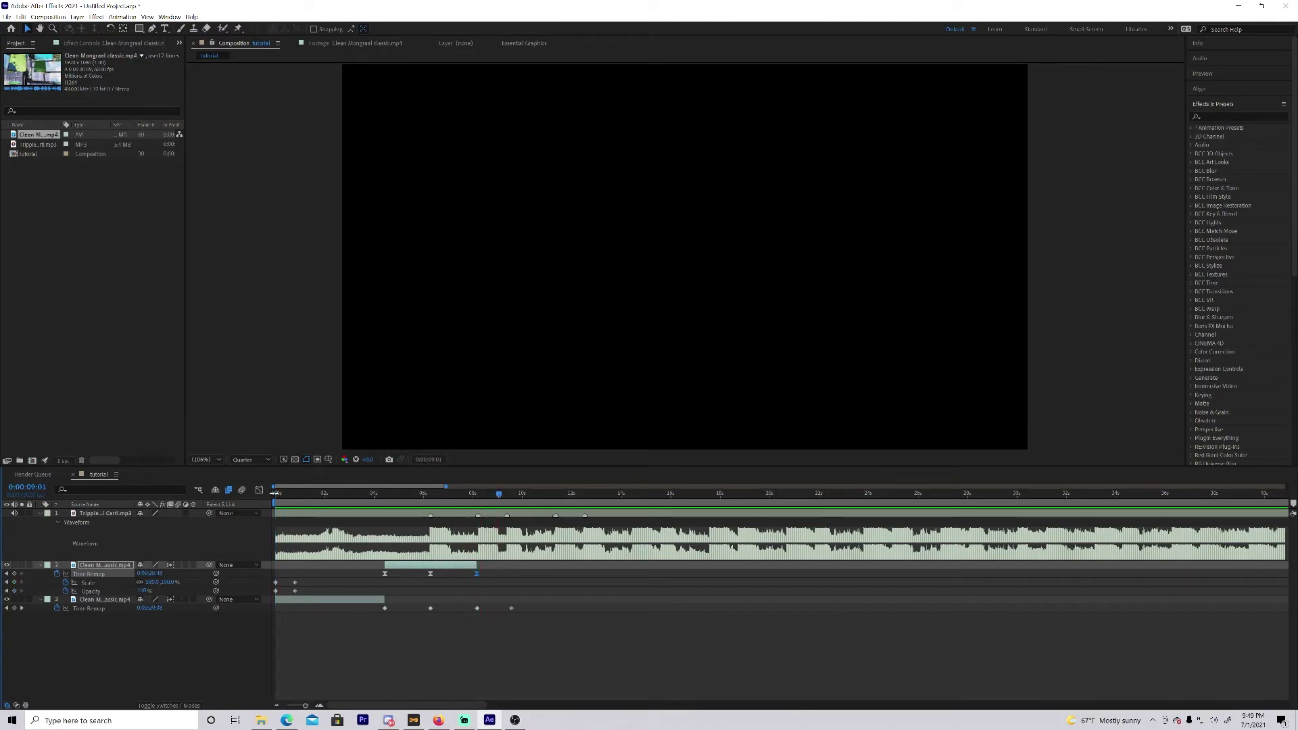
{"action": "key", "text": "space"}
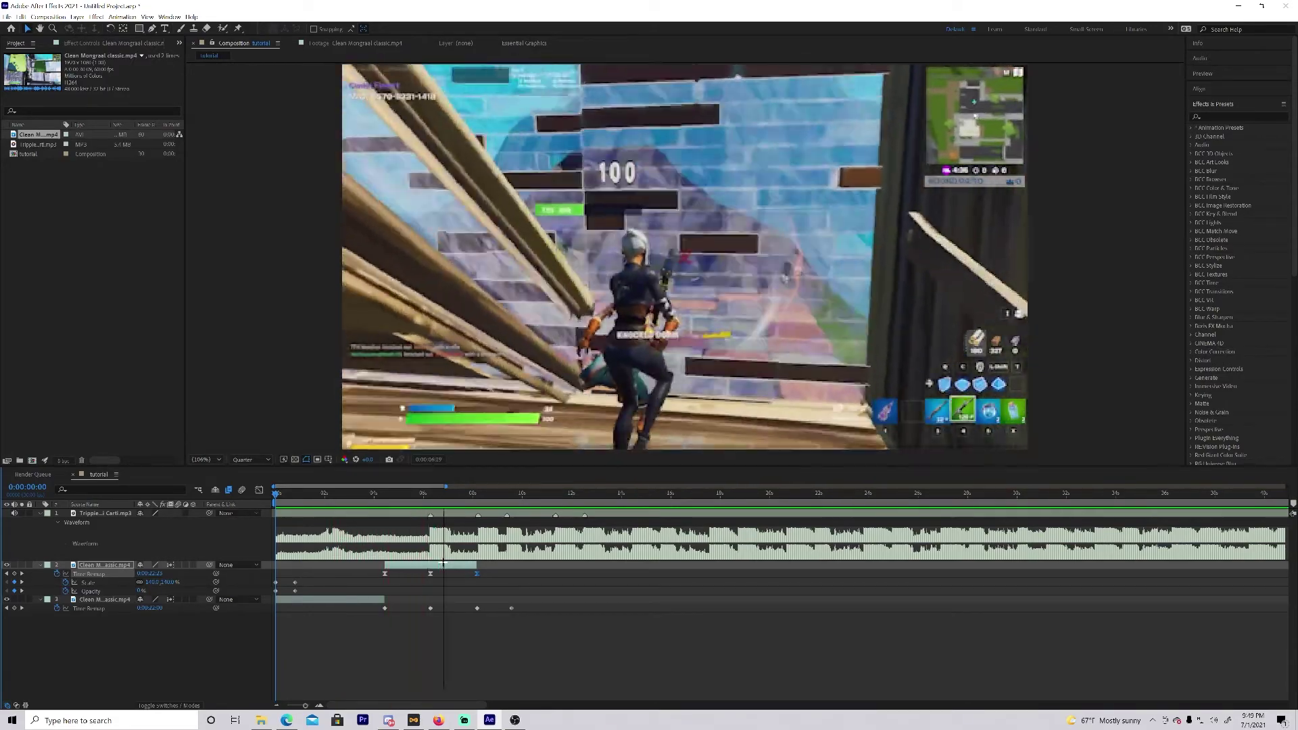
{"action": "key", "text": "space"}
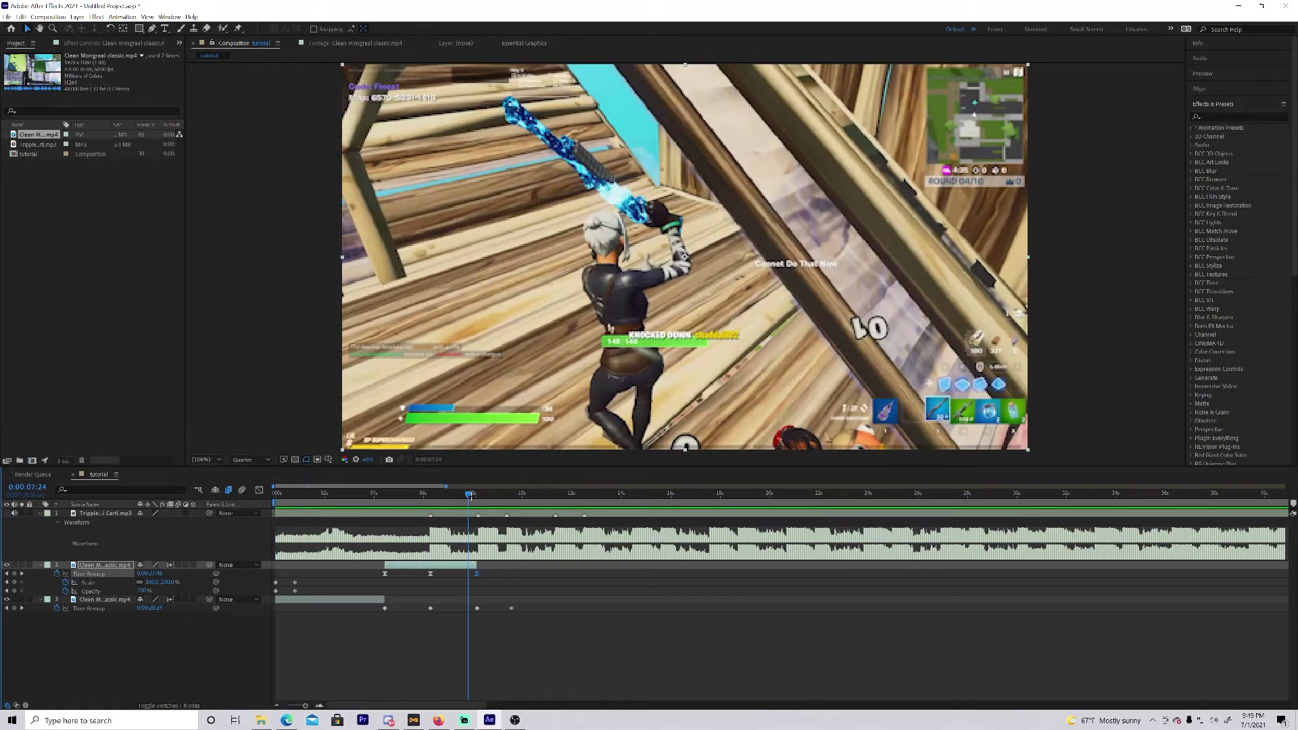
Duplicate the speed-ramped clip that starts at 0:00:04:13, split the duplicate at 0:00:06:08 and delete its second part.
{"action": "left_click_drag", "start_coordinate": [470, 493], "coordinate": [385, 487]}
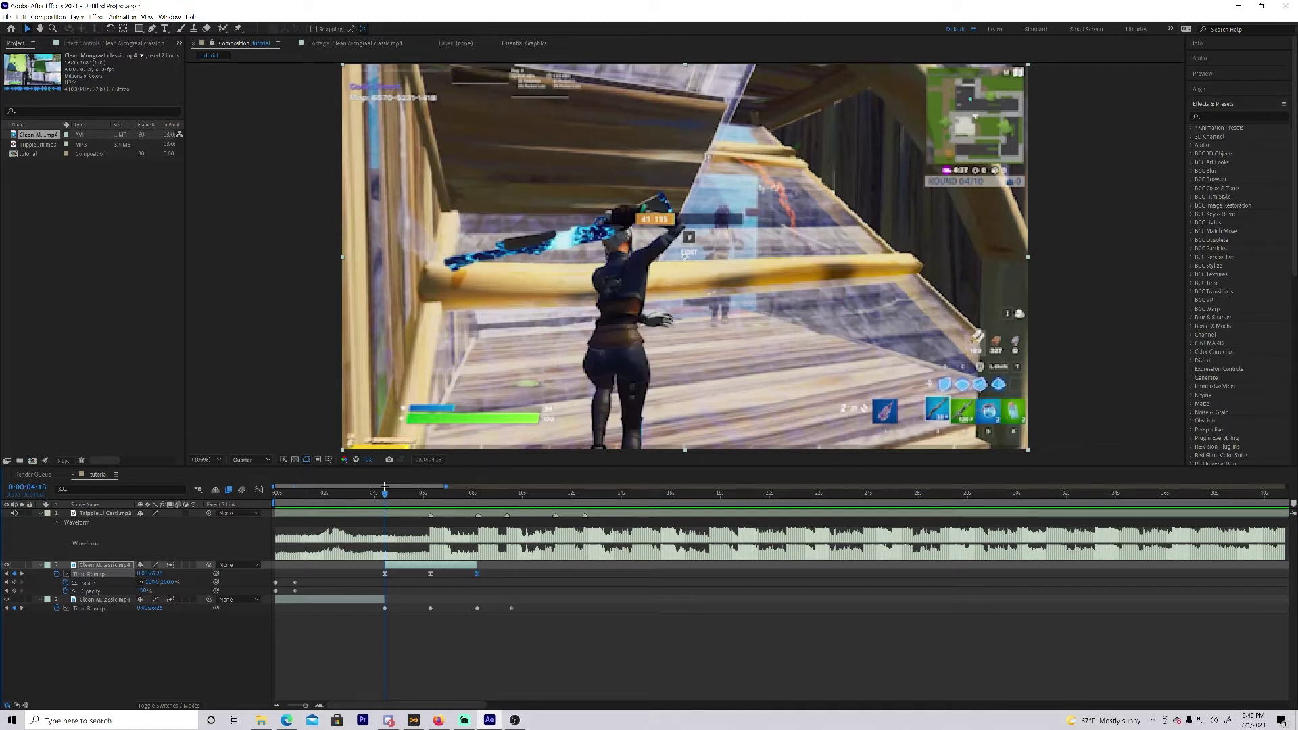
{"action": "key", "text": "equal"}
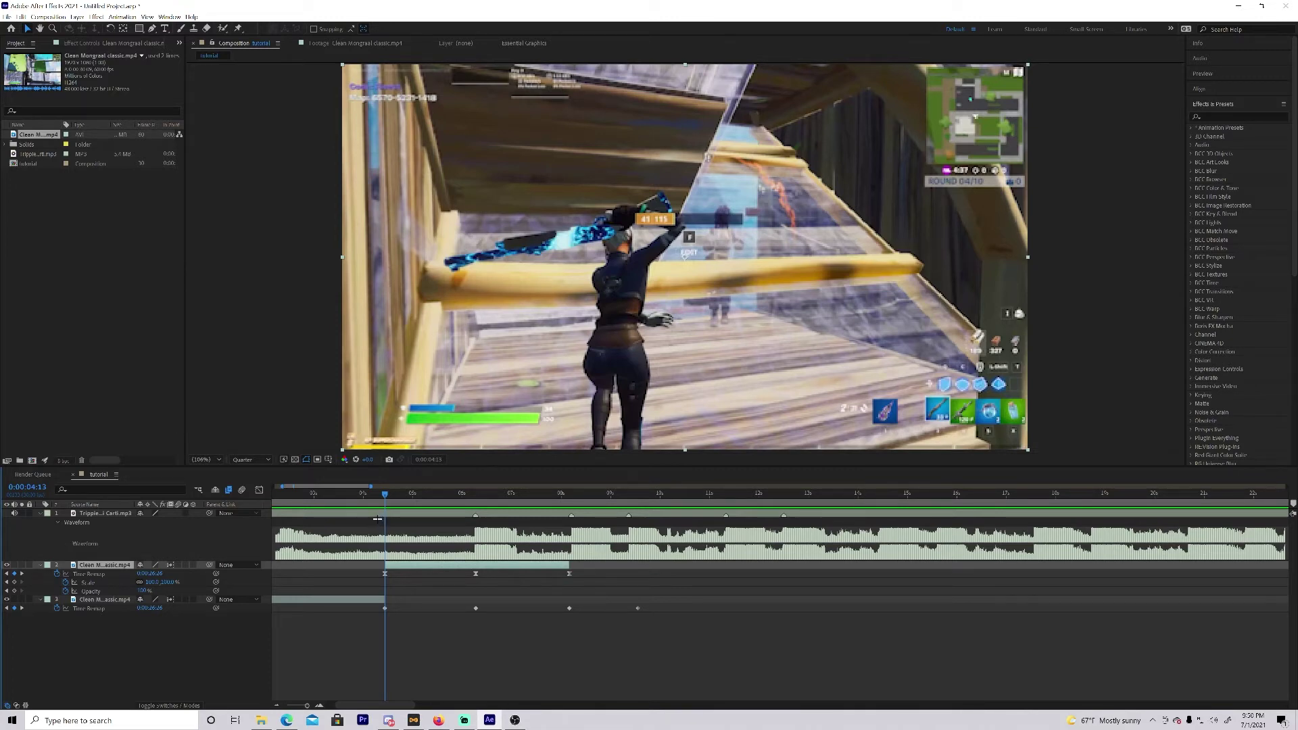
{"action": "key", "text": "ctrl+d"}
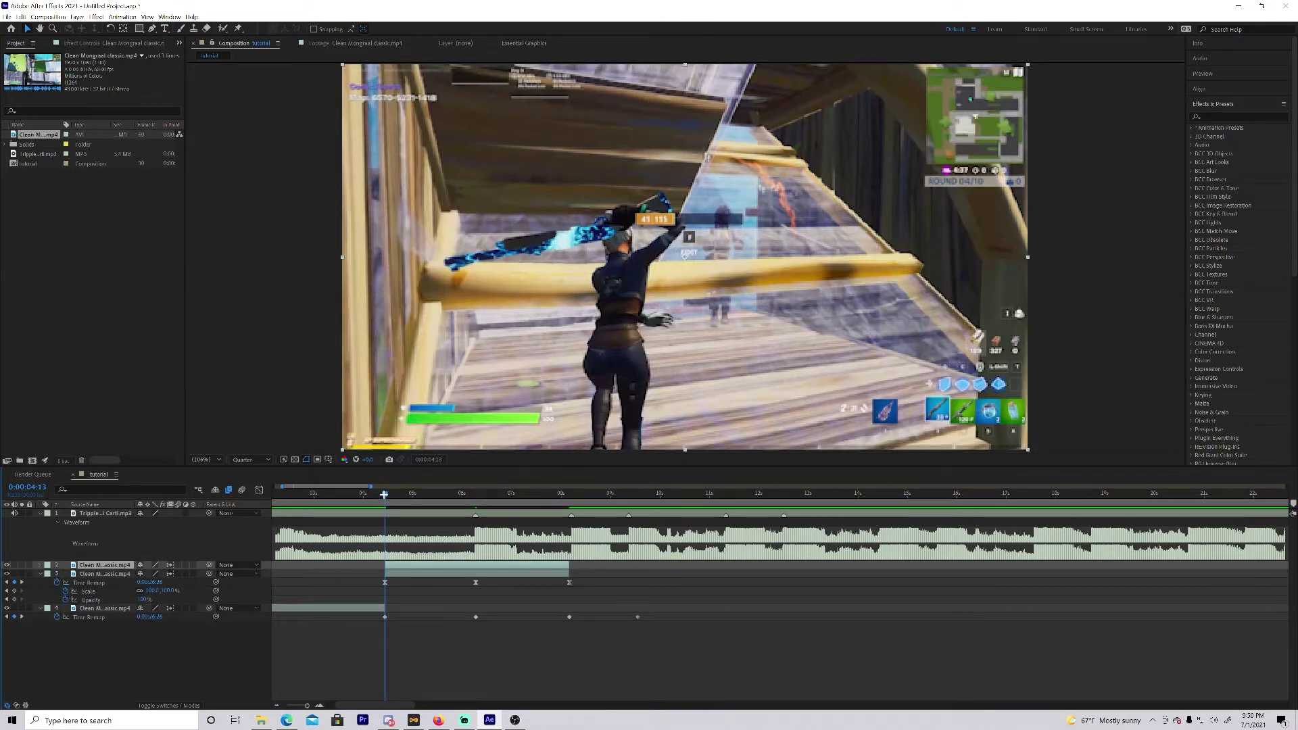
{"action": "left_click_drag", "start_coordinate": [385, 494], "coordinate": [477, 499]}
{"action": "key", "text": "ctrl+shift+d"}
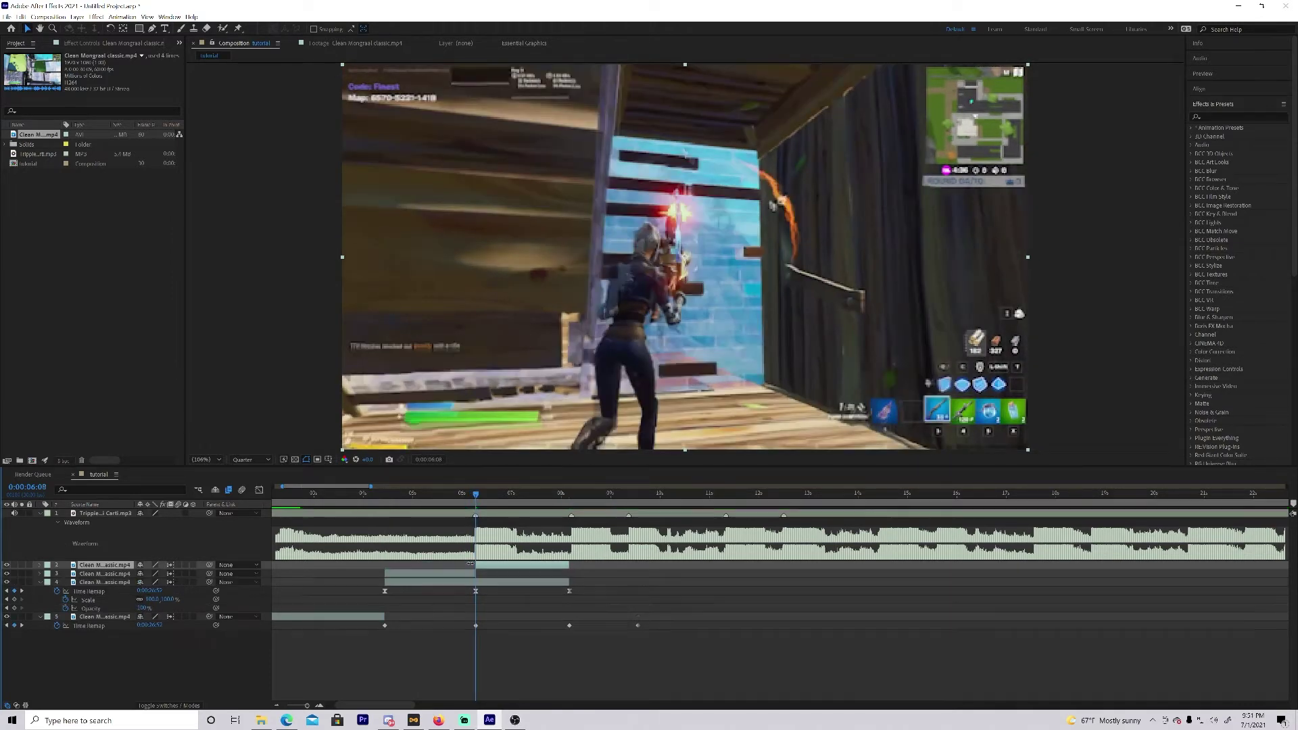
{"action": "key", "text": "Delete"}
Apply the S_HueSatBright effect to the shortened duplicate clip and reduce its Saturation to 0.
{"action": "left_click", "coordinate": [426, 496]}
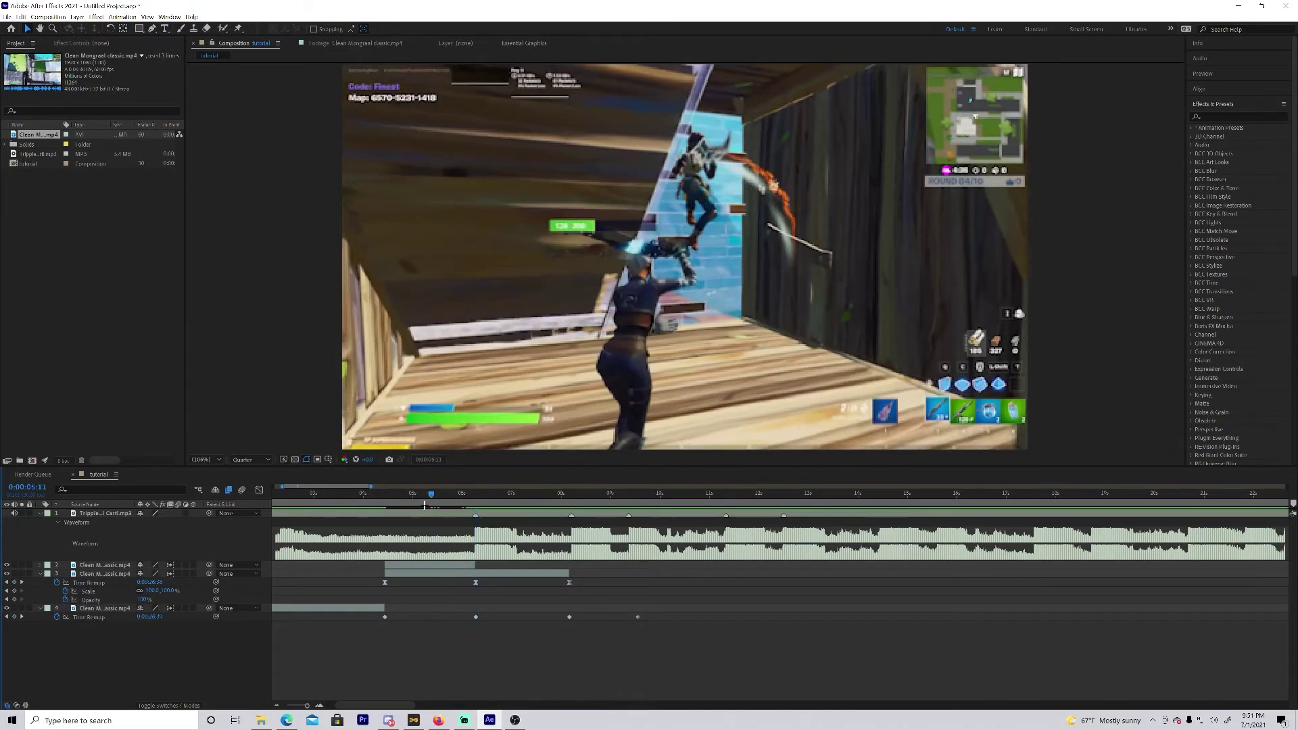
{"action": "left_click", "coordinate": [424, 567]}
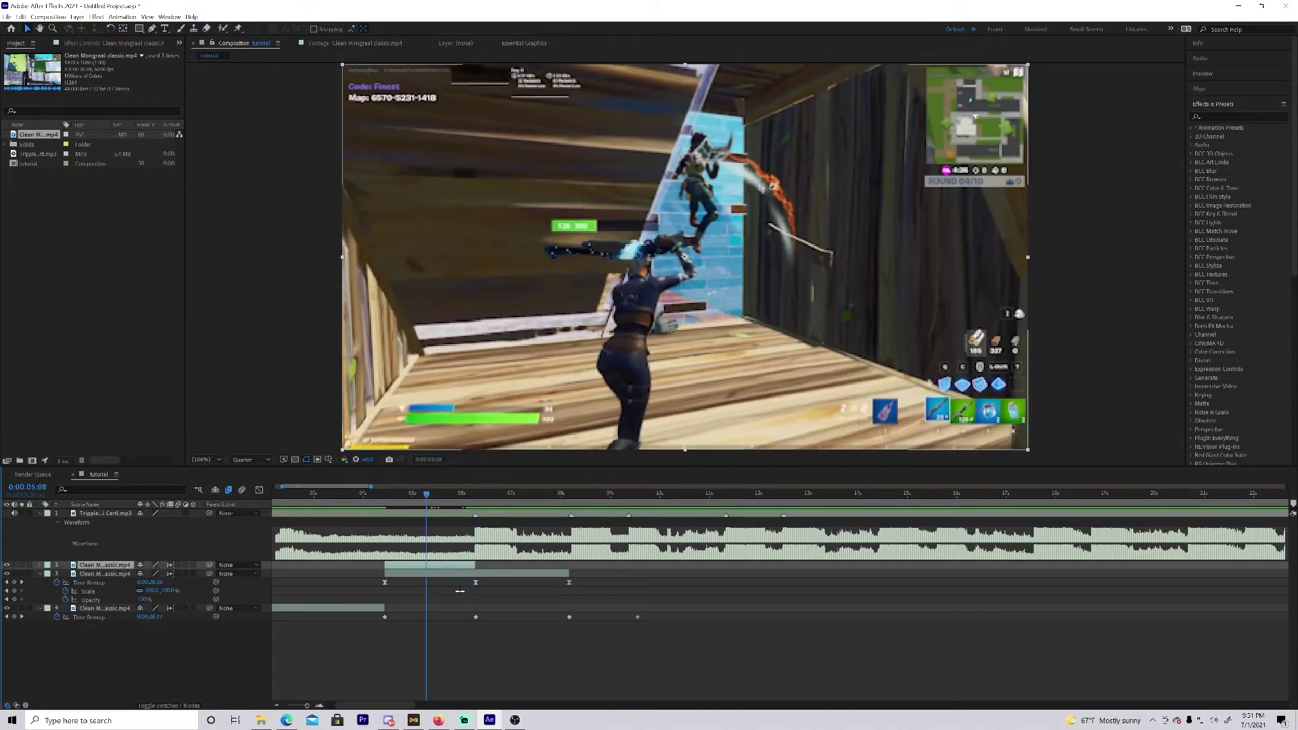
{"action": "left_click", "coordinate": [1214, 117]}
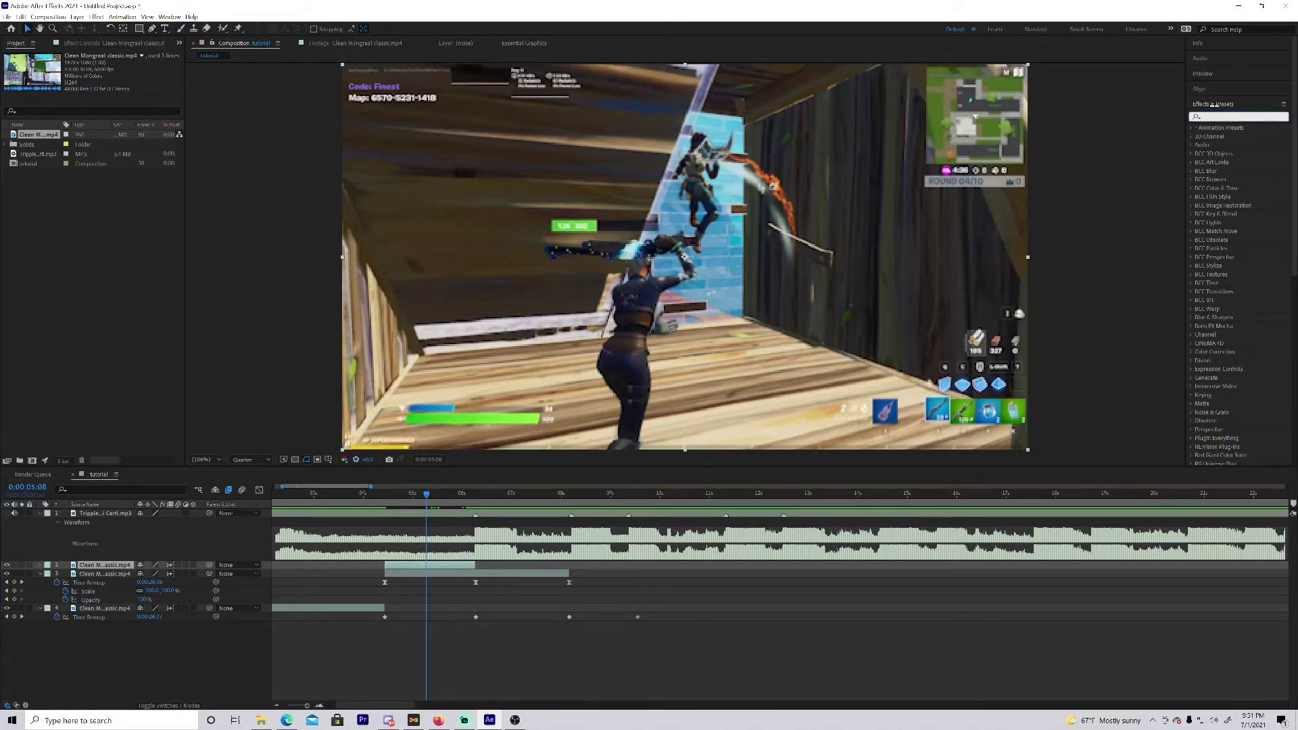
{"action": "type", "text": "huesat"}
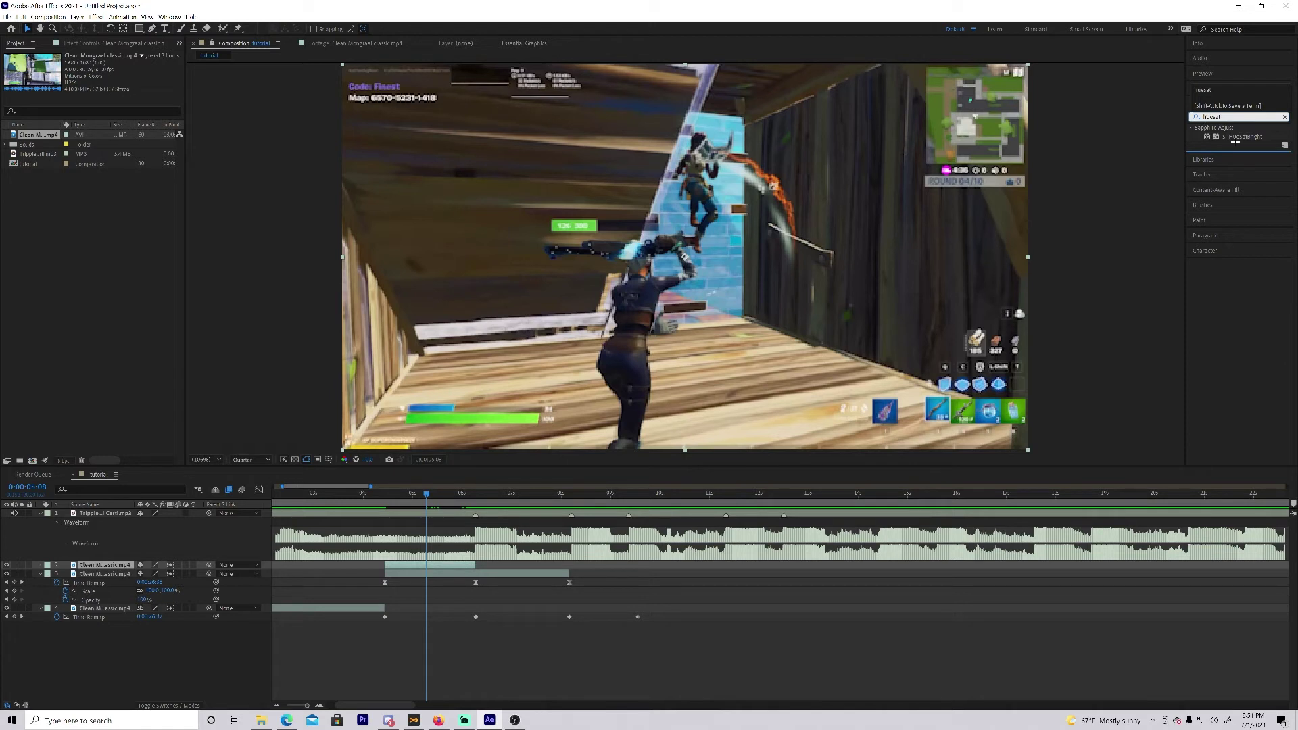
{"action": "left_click_drag", "start_coordinate": [1250, 137], "coordinate": [433, 565]}
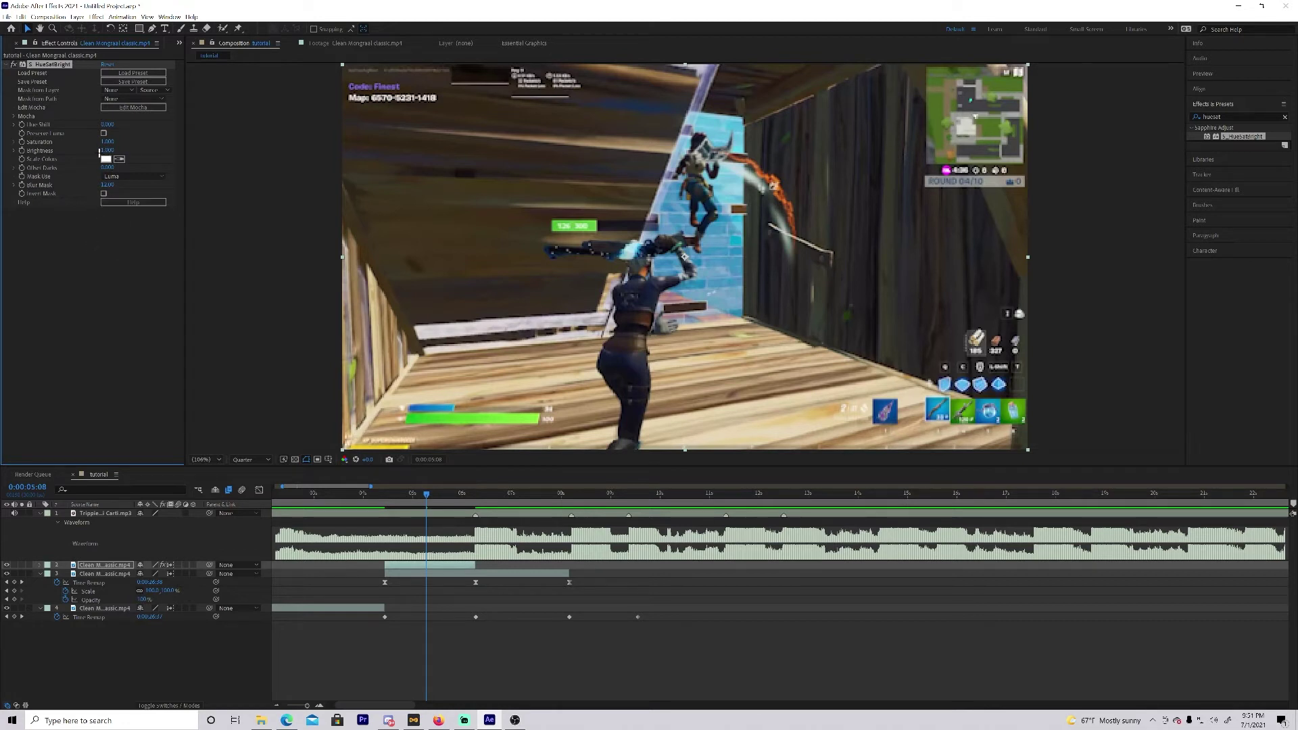
{"action": "left_click_drag", "start_coordinate": [101, 142], "coordinate": [44, 142]}
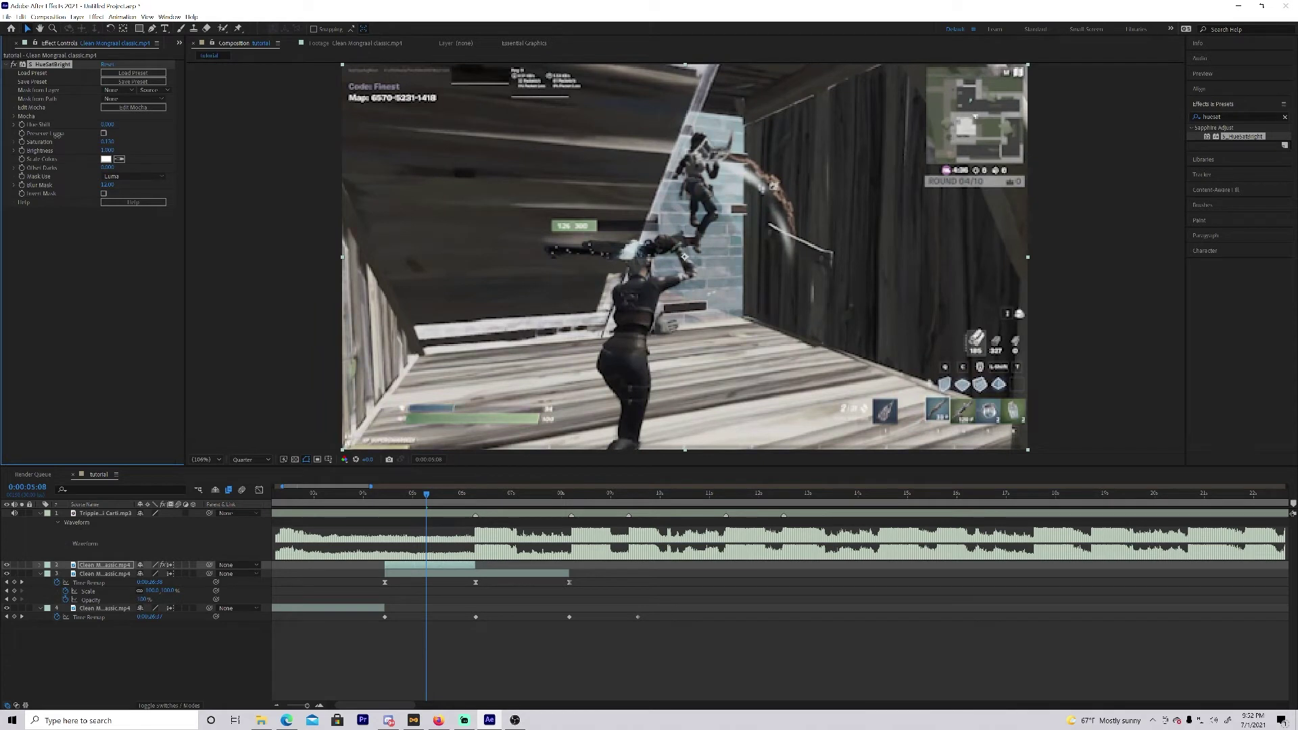
{"action": "left_click_drag", "start_coordinate": [53, 139], "coordinate": [54, 139]}
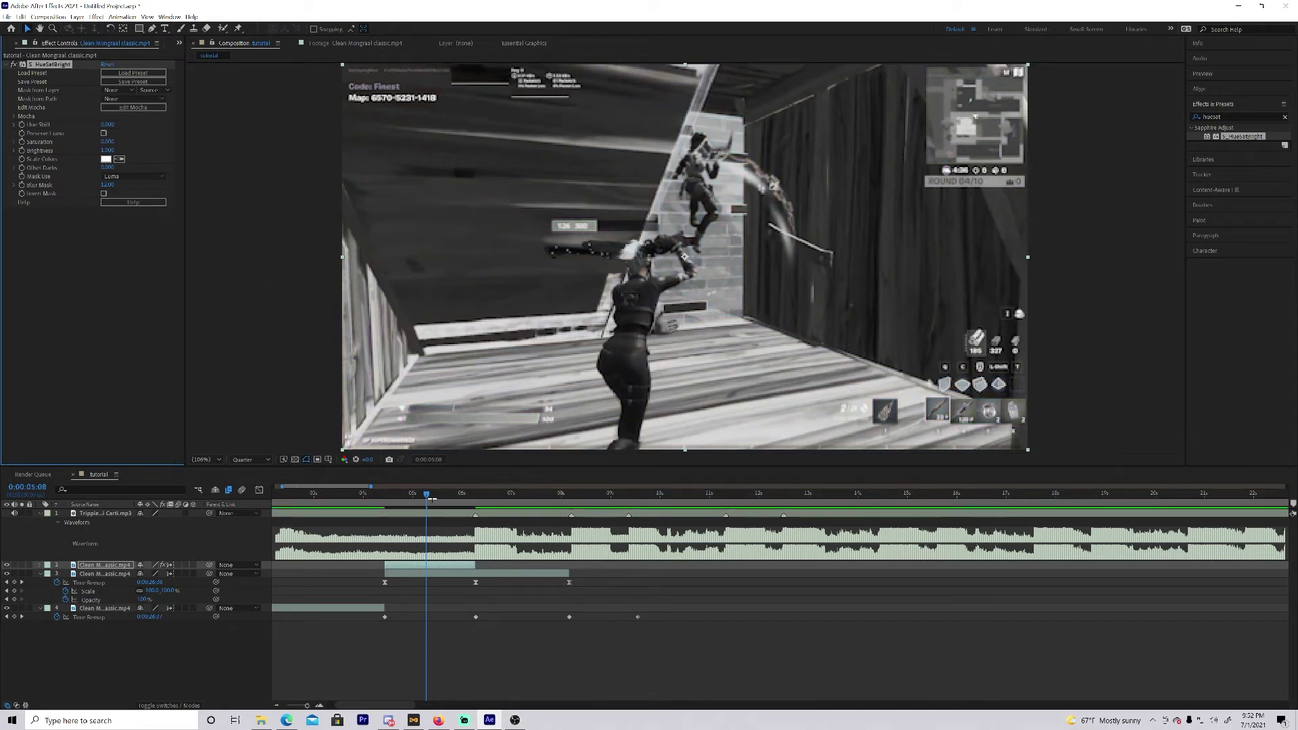
Keyframe the effect's Saturation at 1 on the duplicate clip's first frame, 0:00:04:13.
{"action": "left_click_drag", "start_coordinate": [427, 495], "coordinate": [385, 495]}
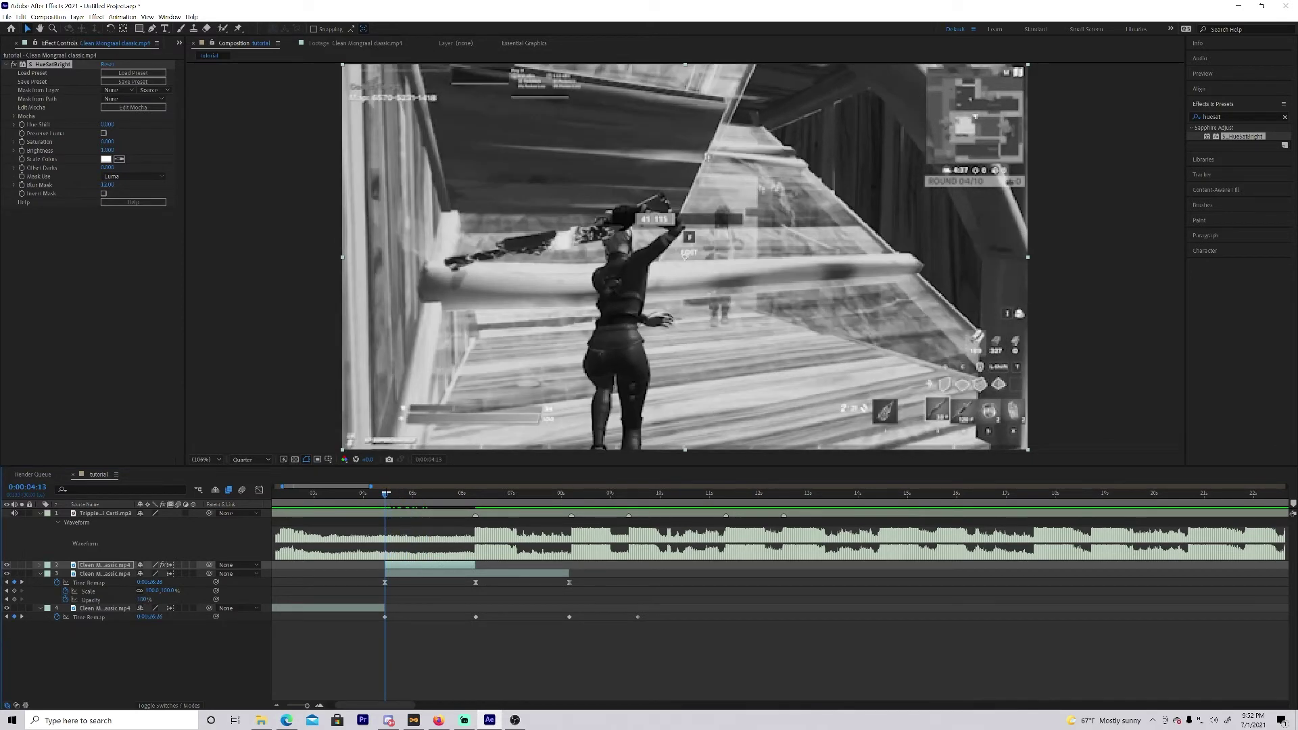
{"action": "left_click", "coordinate": [47, 127]}
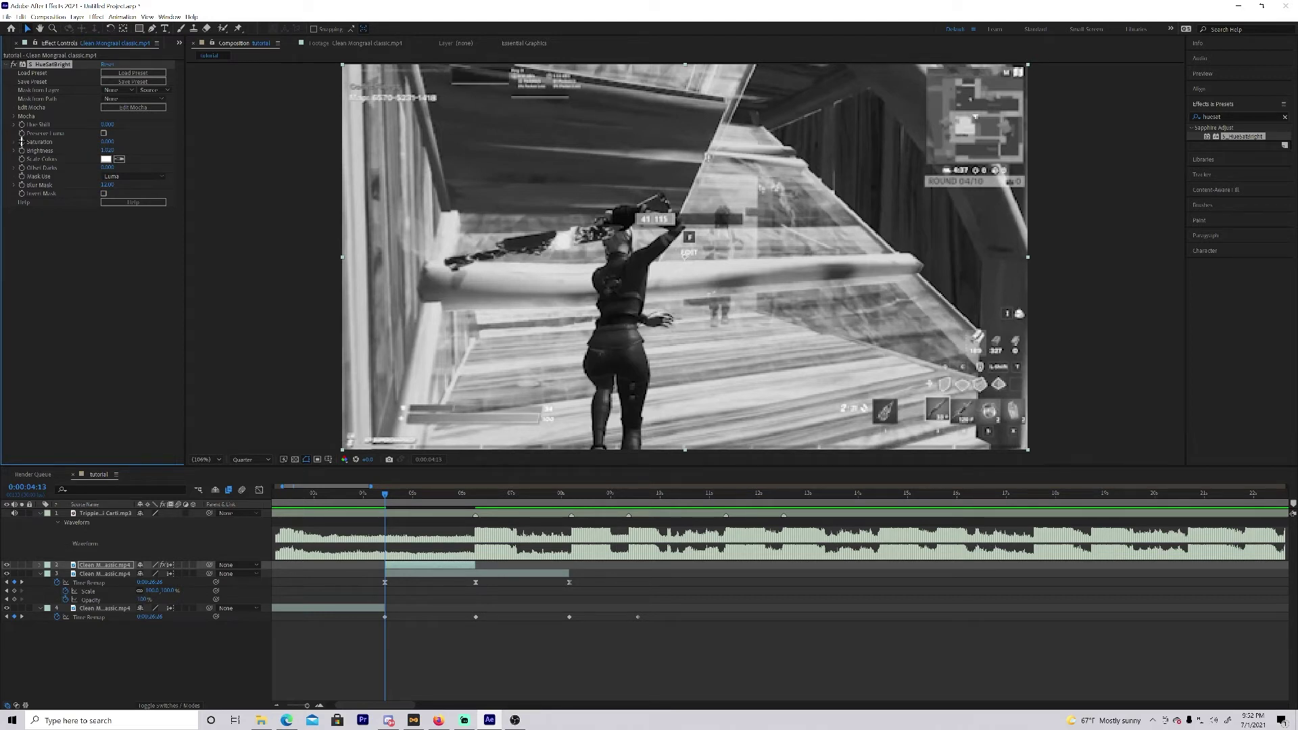
{"action": "left_click", "coordinate": [106, 142]}
{"action": "type", "text": "0.1"}
{"action": "key", "text": "Return"}
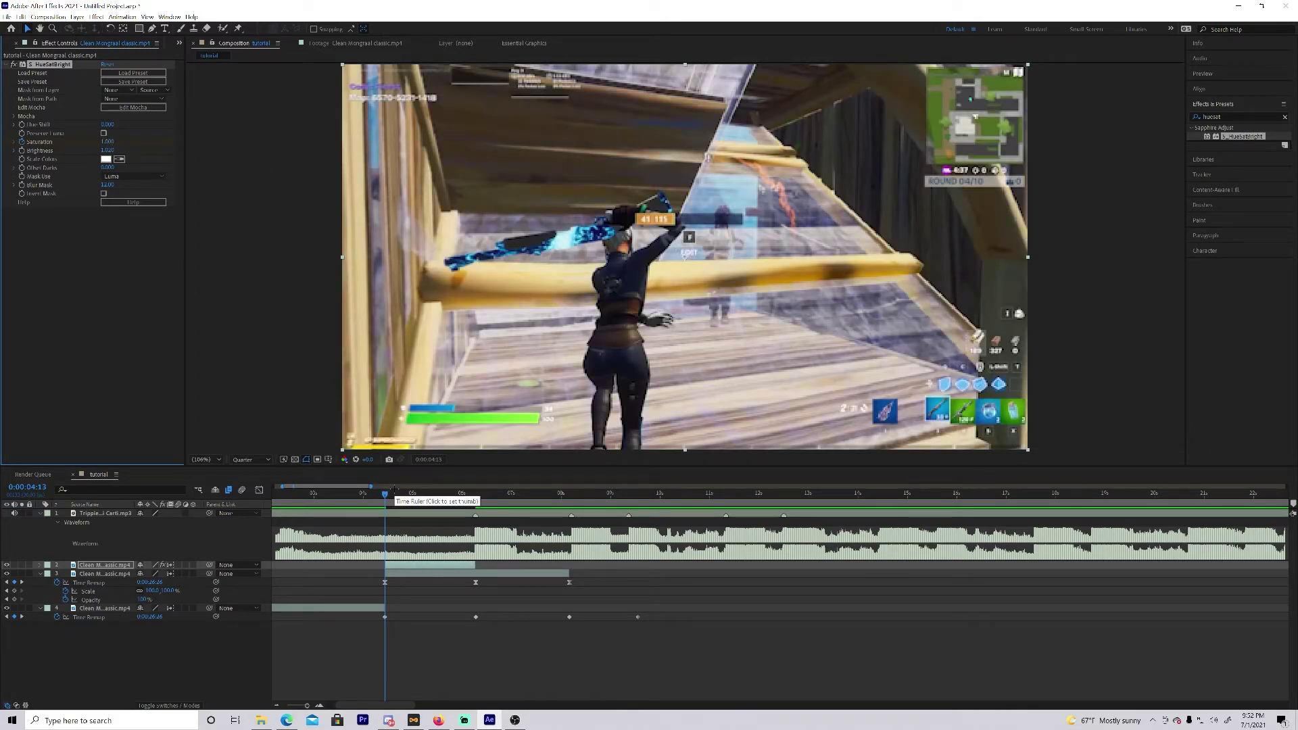
Add a Saturation keyframe of 0 at 0:00:04:21 so the clip fades to black and white.
{"action": "scroll", "coordinate": [393, 488], "scroll_direction": "up", "scroll_amount": 3}
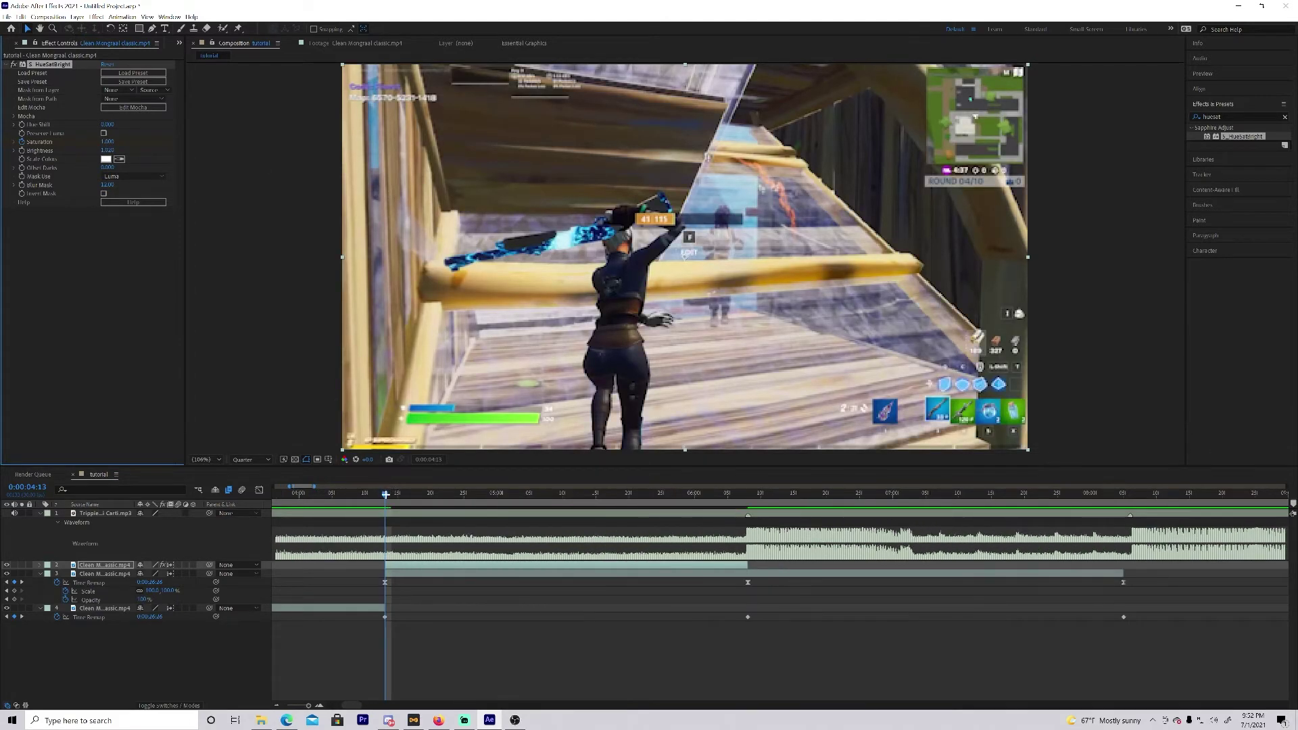
{"action": "left_click_drag", "start_coordinate": [385, 494], "coordinate": [437, 493]}
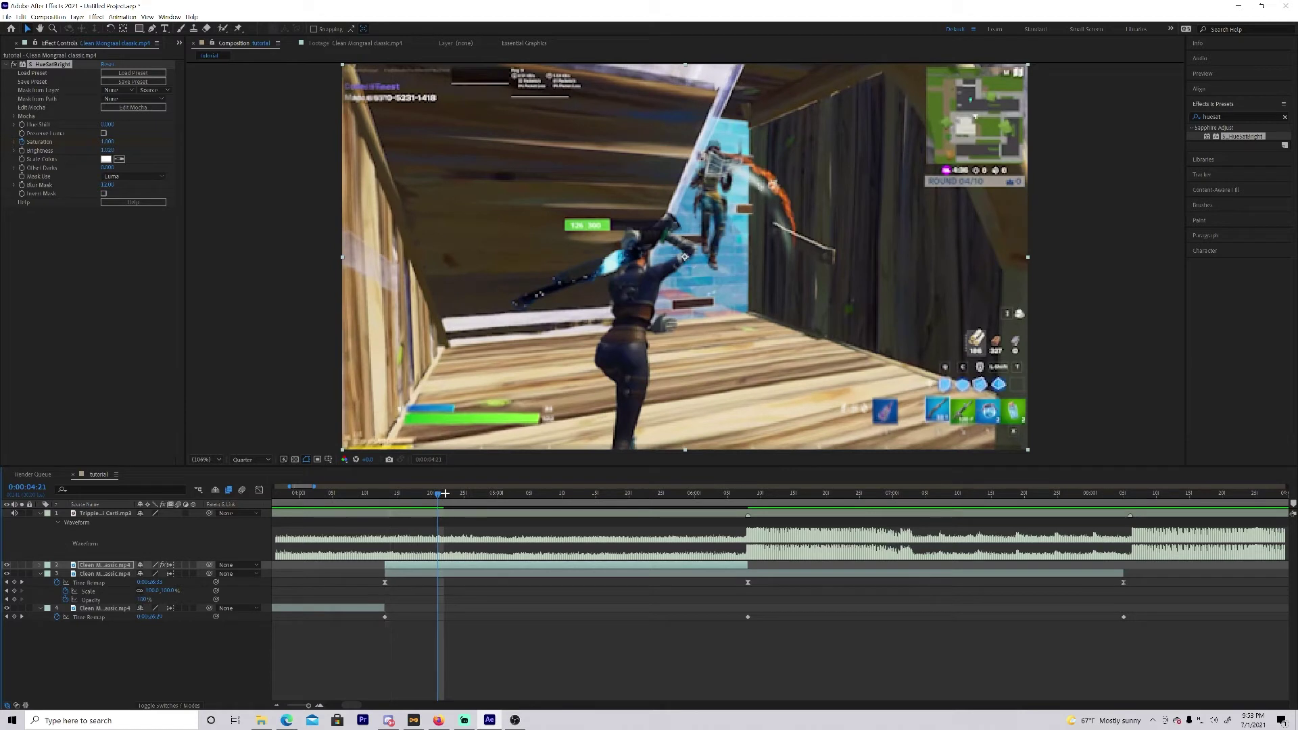
{"action": "left_click", "coordinate": [108, 142]}
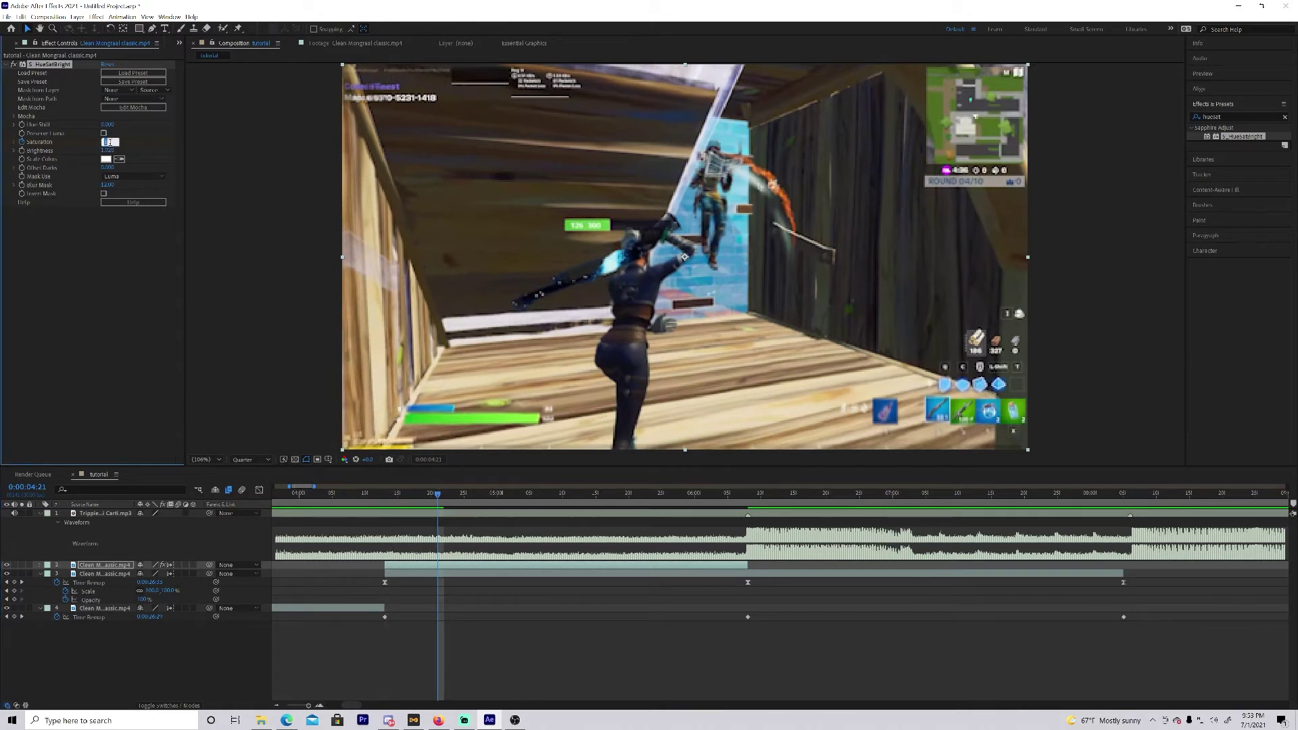
{"action": "type", "text": "0"}
{"action": "key", "text": "Return"}
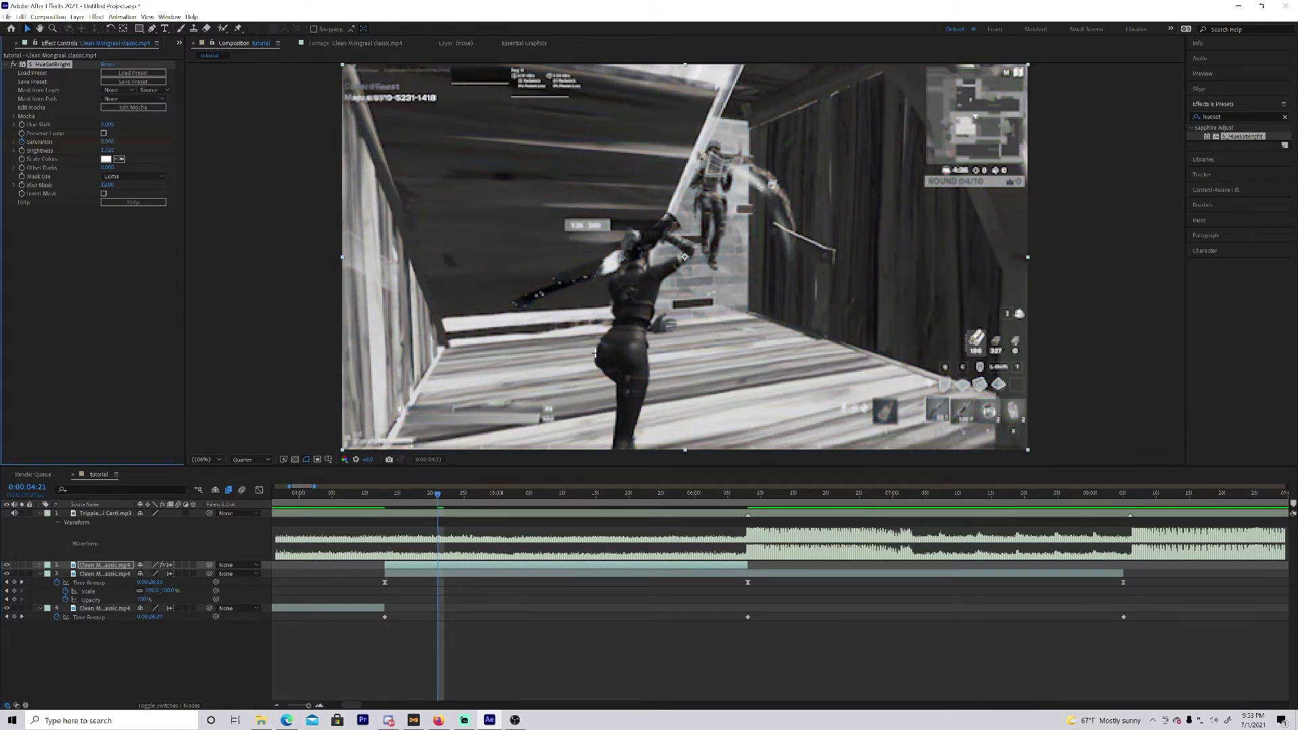
Preview the fade to black and white from 0:00:04:07 past the shot.
{"action": "key", "text": "ctrl+z"}
{"action": "left_click_drag", "start_coordinate": [432, 497], "coordinate": [346, 496]}
{"action": "key", "text": "space"}
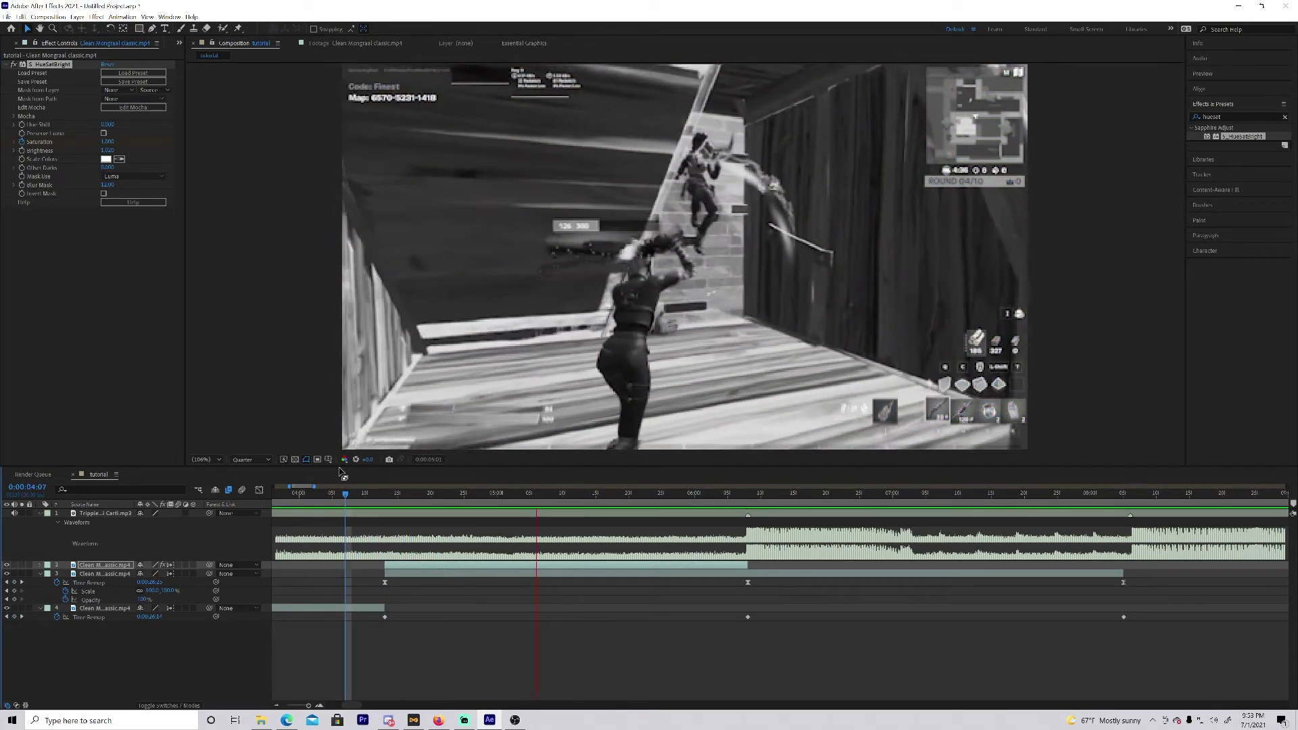
{"action": "key", "text": "space"}
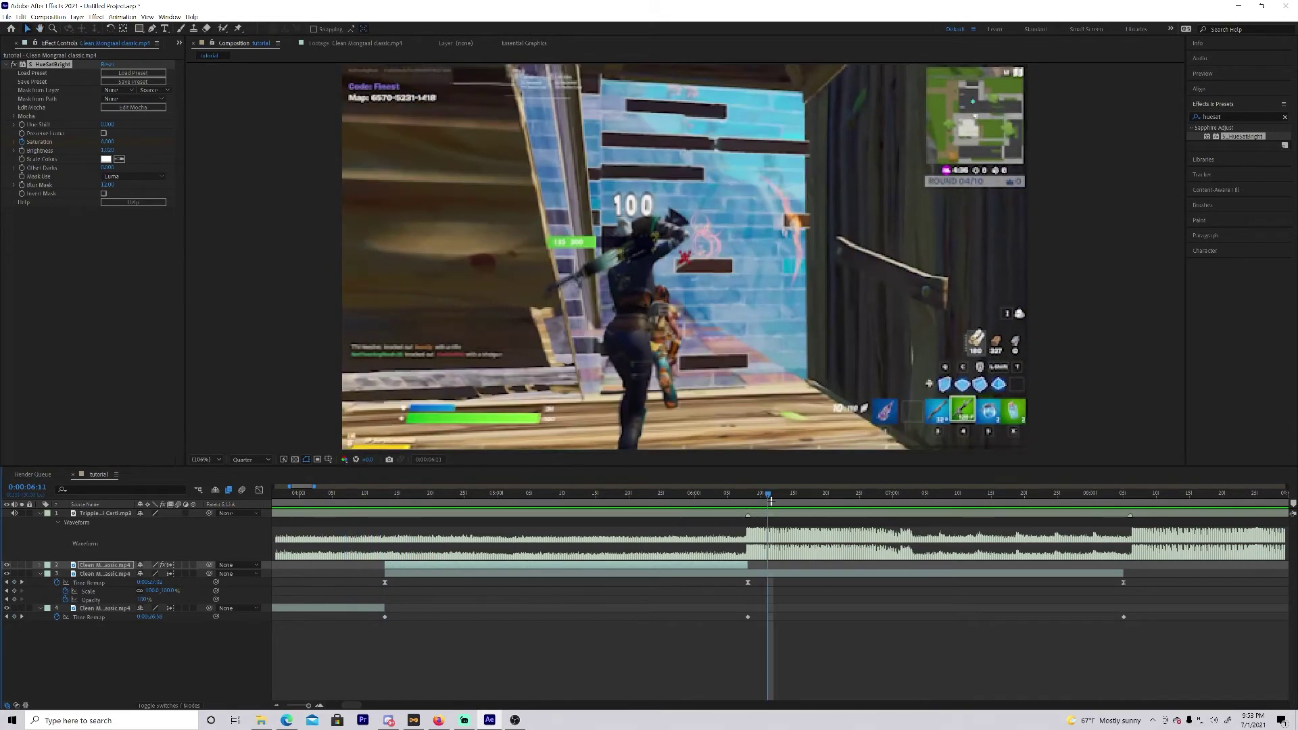
Reveal the duplicate clip's keyframes, easy-ease both Saturation keyframes and show their speed graph in the Graph Editor.
{"action": "left_click_drag", "start_coordinate": [346, 494], "coordinate": [385, 501]}
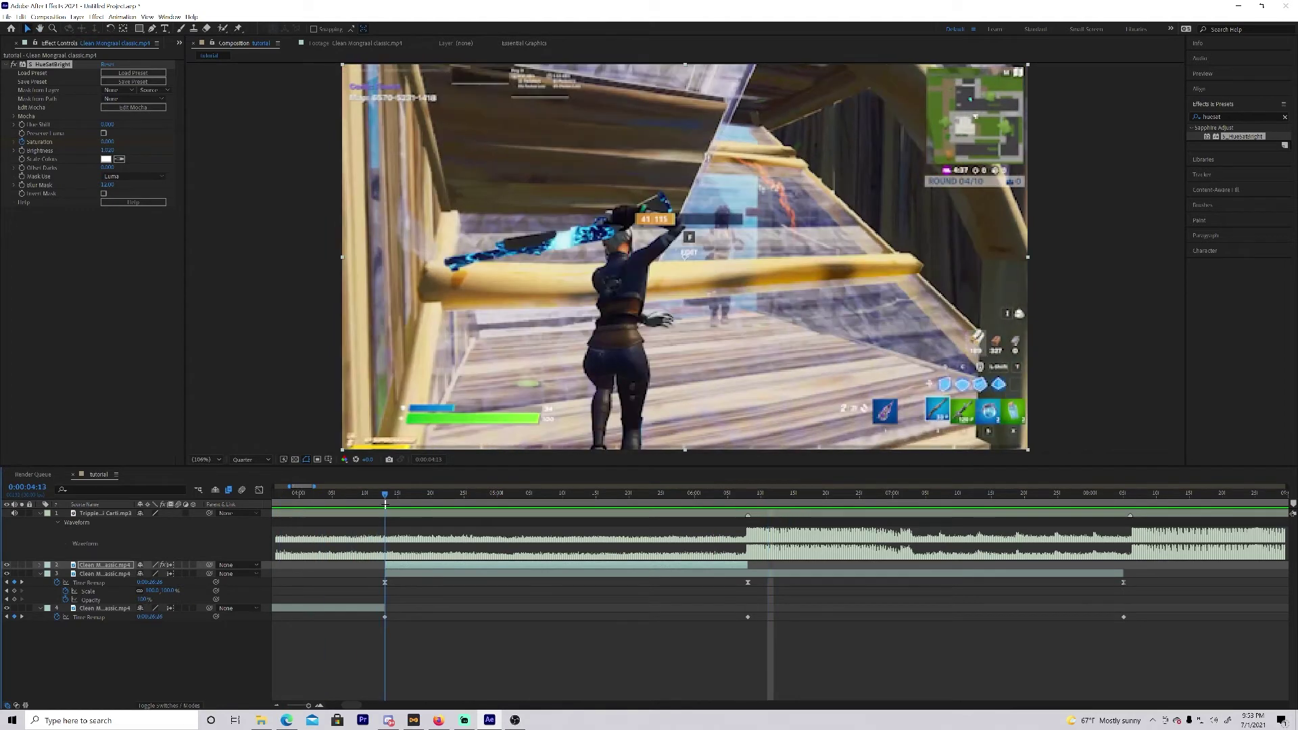
{"action": "key", "text": "u"}
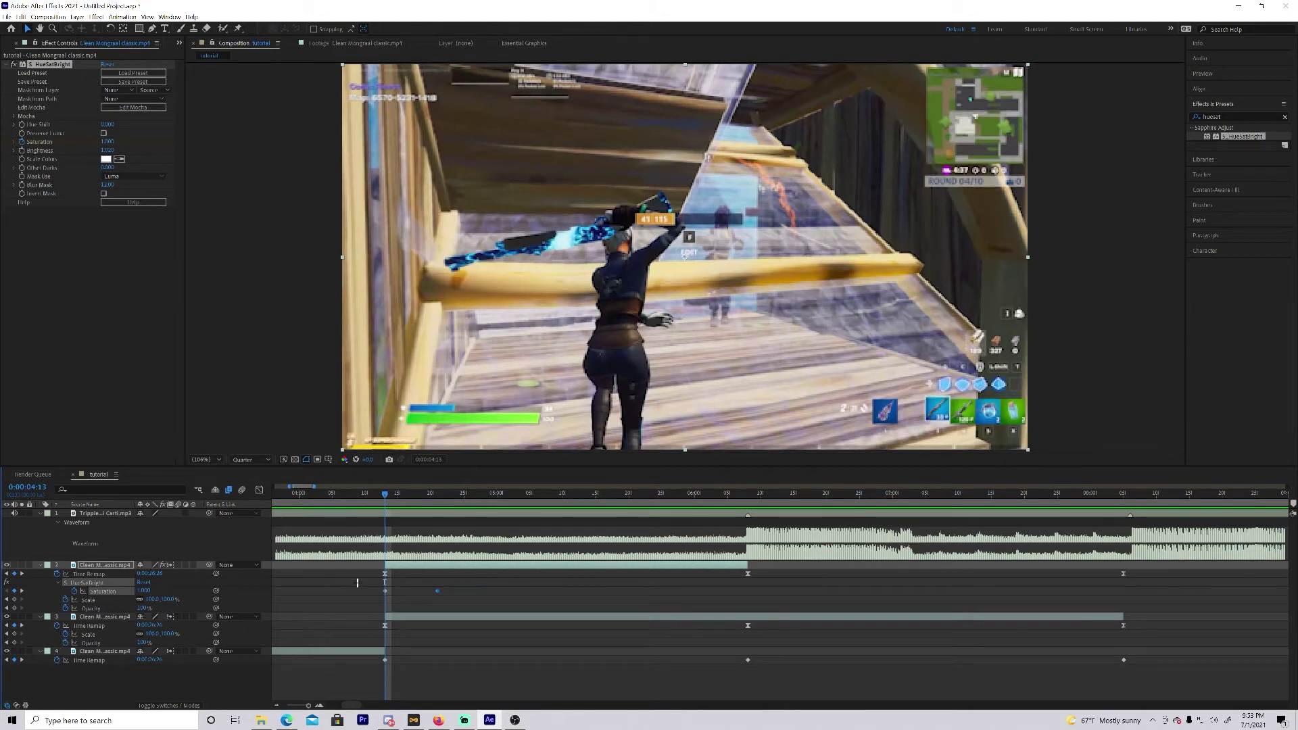
{"action": "left_click_drag", "start_coordinate": [357, 583], "coordinate": [466, 595]}
{"action": "left_click", "coordinate": [259, 490]}
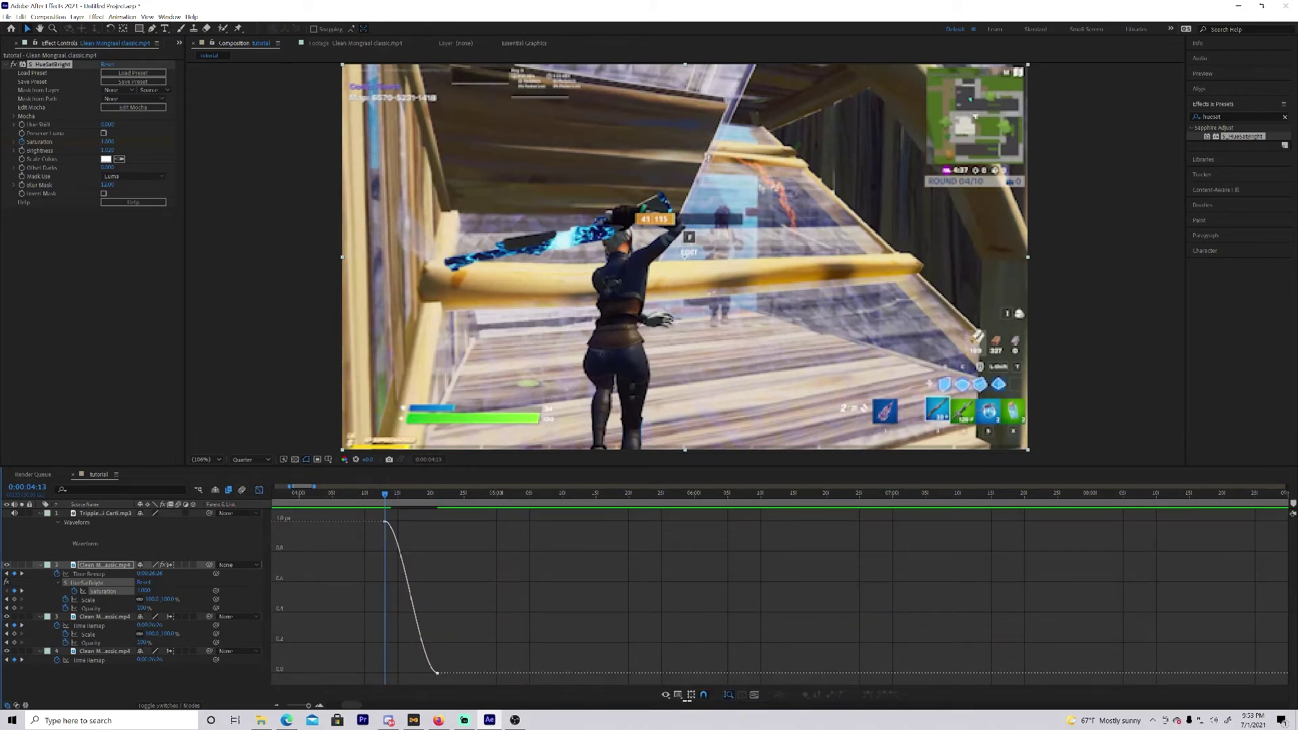
{"action": "left_click", "coordinate": [678, 694]}
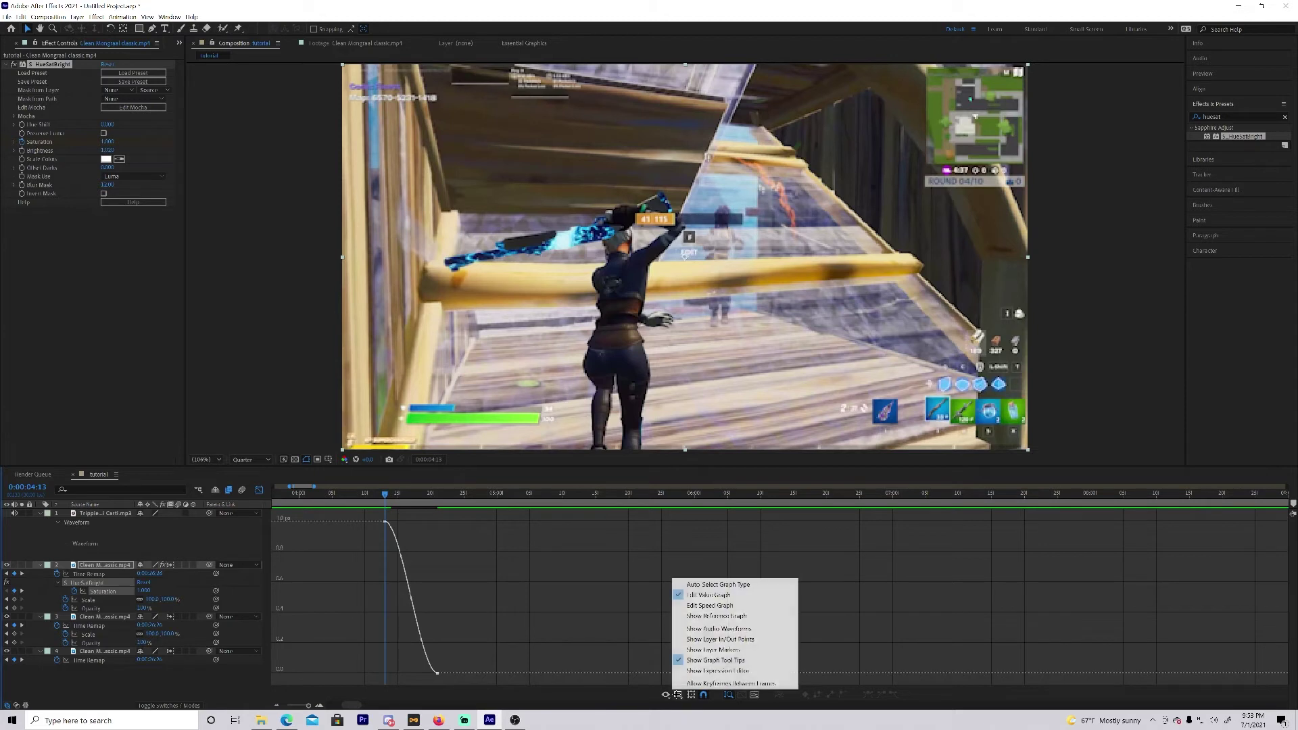
{"action": "left_click", "coordinate": [703, 605]}
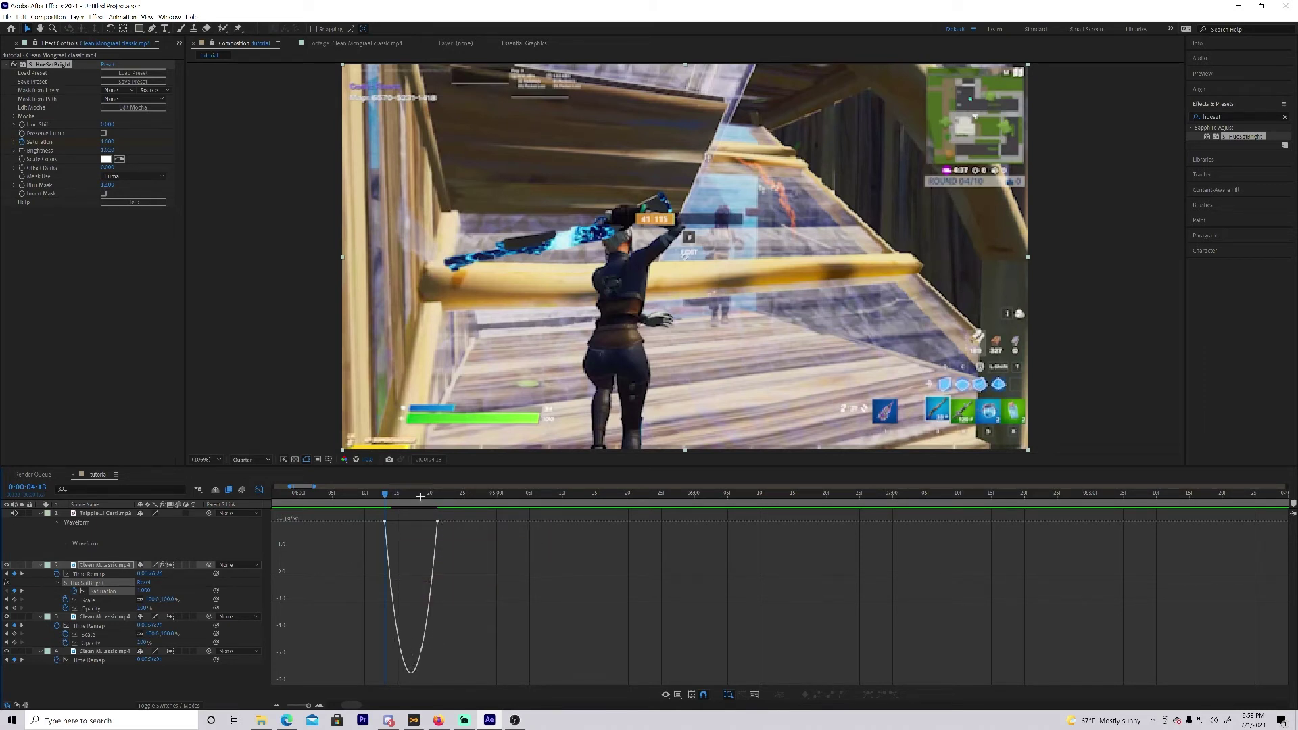
Extend the 0:00:04:21 Saturation keyframe's incoming handle toward the first keyframe for a fast start and slow finish.
{"action": "left_click", "coordinate": [436, 522]}
{"action": "mouse_move", "coordinate": [436, 522]}
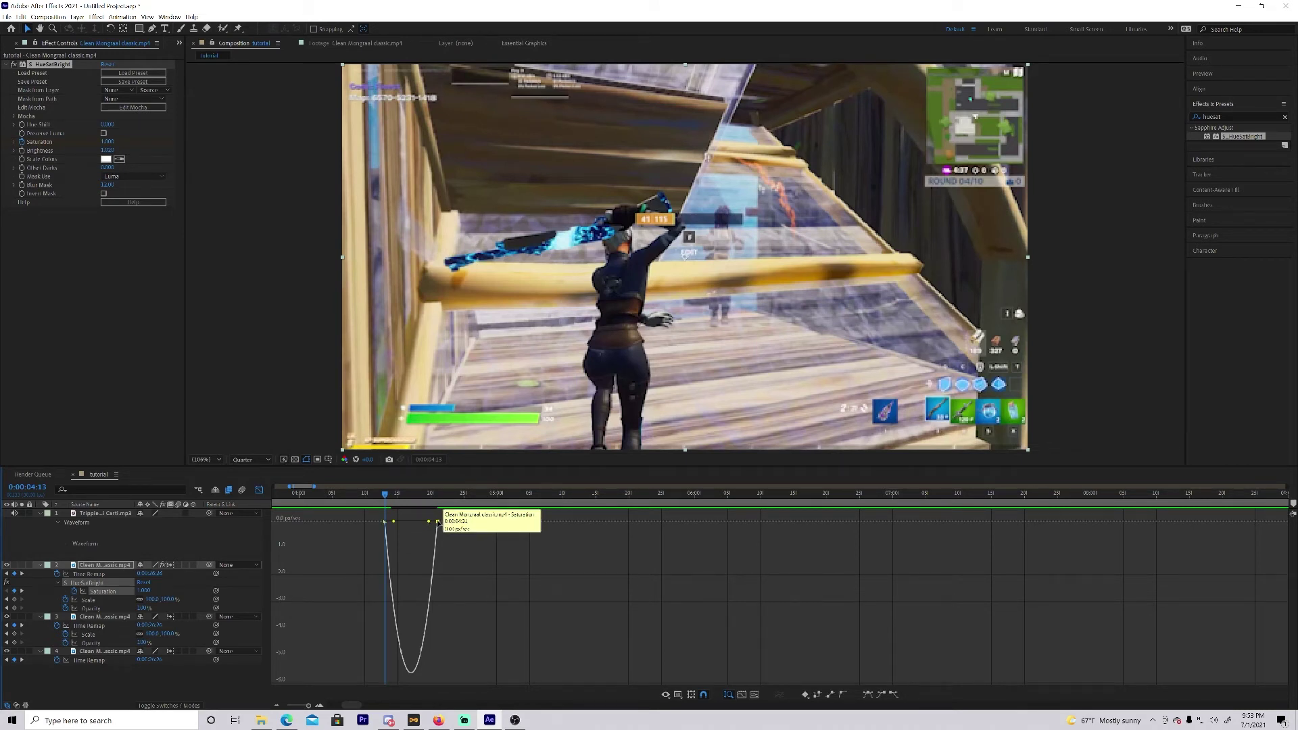
{"action": "left_click_drag", "start_coordinate": [431, 521], "coordinate": [411, 521]}
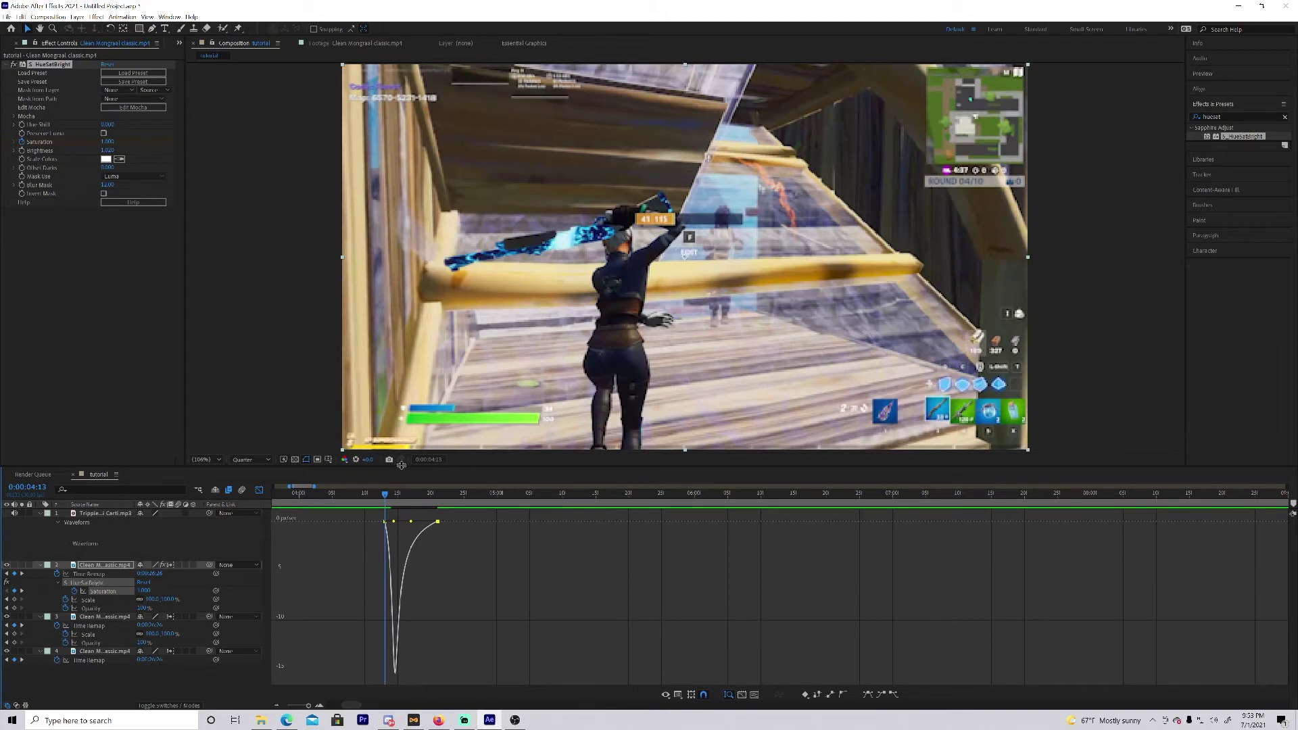
Preview the eased black-and-white fade from 0:00:03:27 past the shot, and return from the speed graph to the layer bars.
{"action": "left_click_drag", "start_coordinate": [385, 494], "coordinate": [279, 488]}
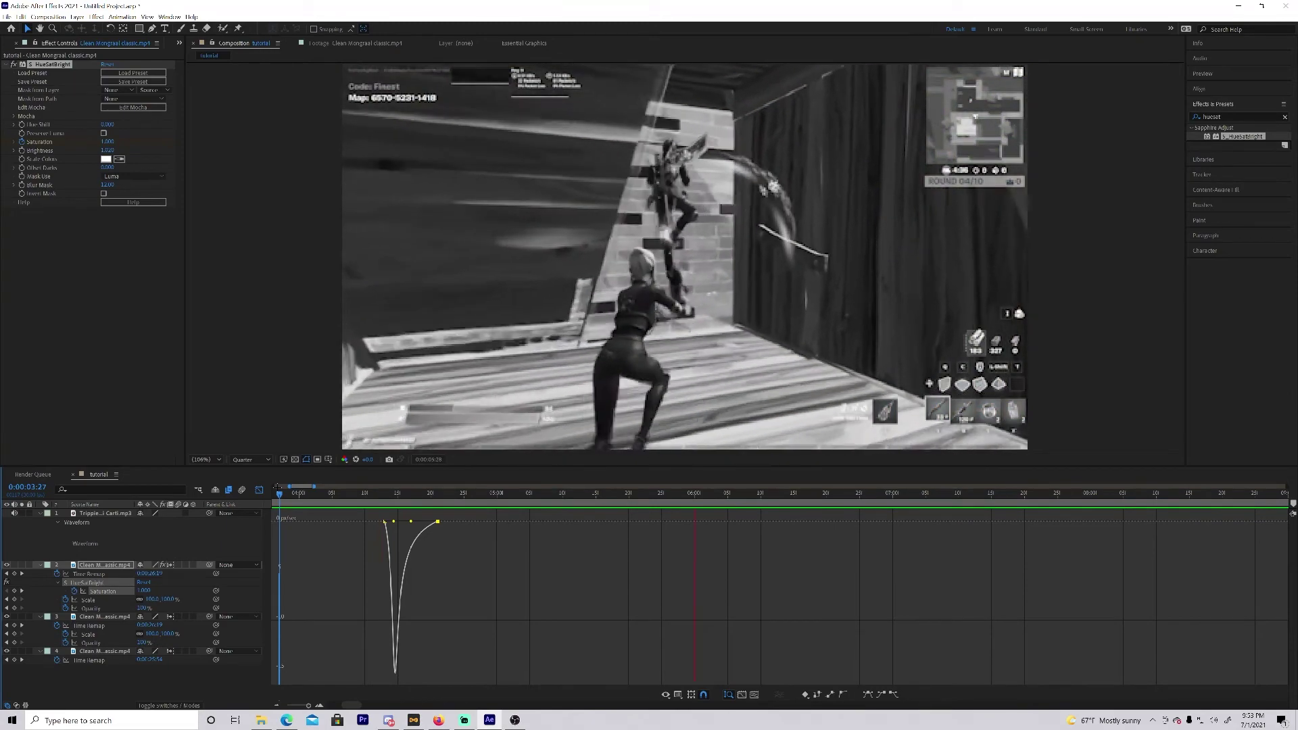
{"action": "key", "text": "space"}
{"action": "key", "text": "shift+F3"}
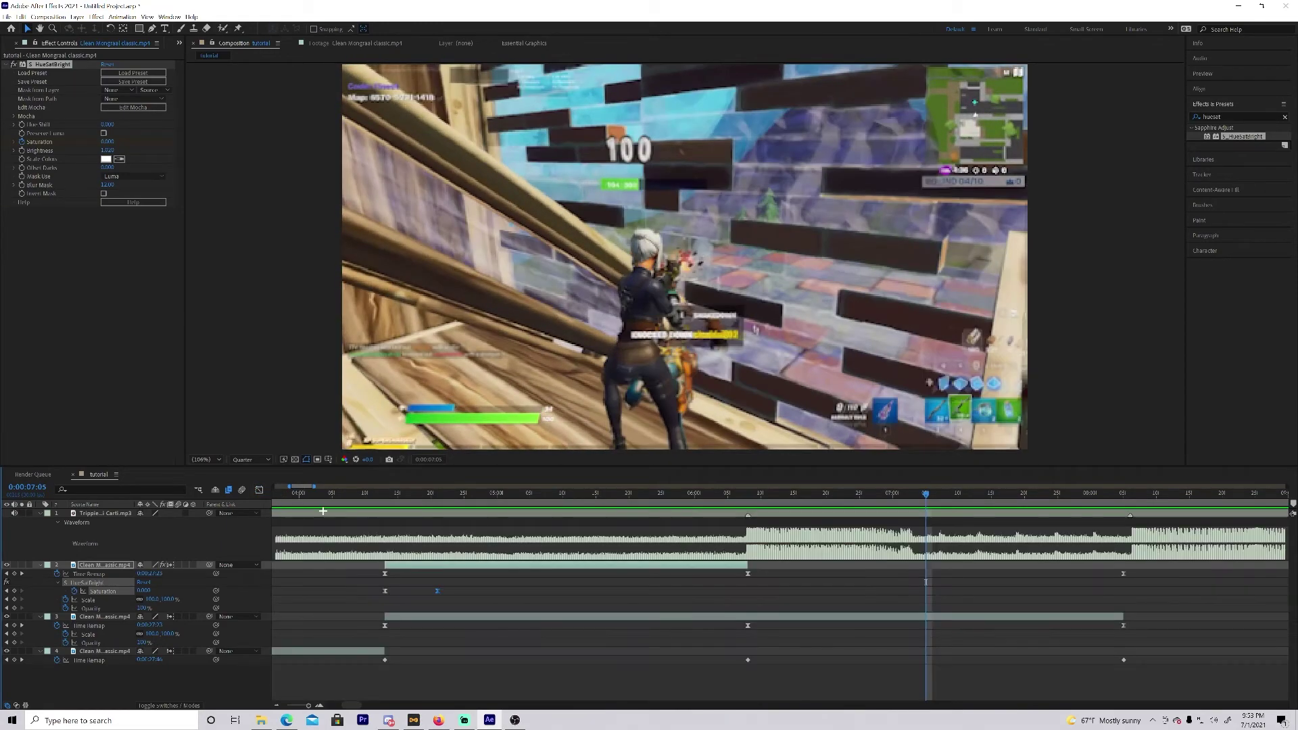
{"action": "left_click_drag", "start_coordinate": [925, 494], "coordinate": [334, 449]}
{"action": "key", "text": "k"}
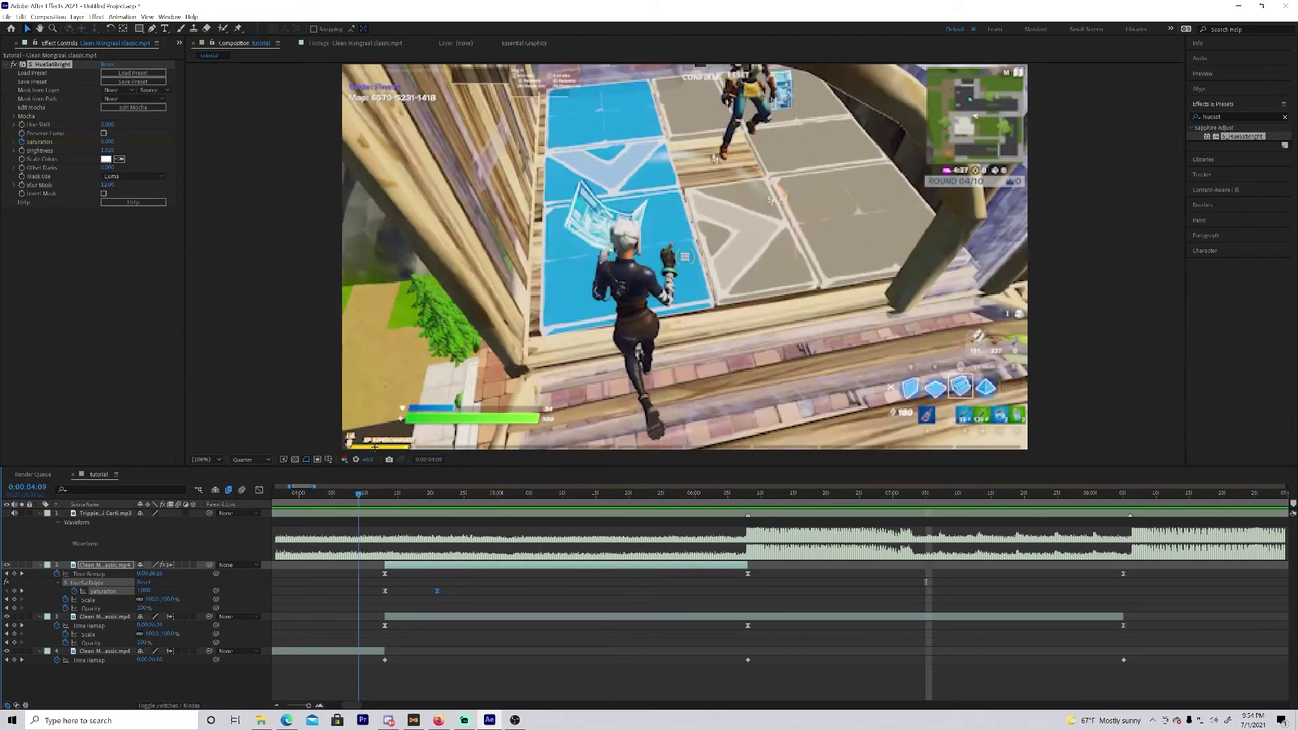
Search the effects for "vignet" and apply CC Vignette to the upper duplicate clip.
{"action": "left_click", "coordinate": [1229, 117]}
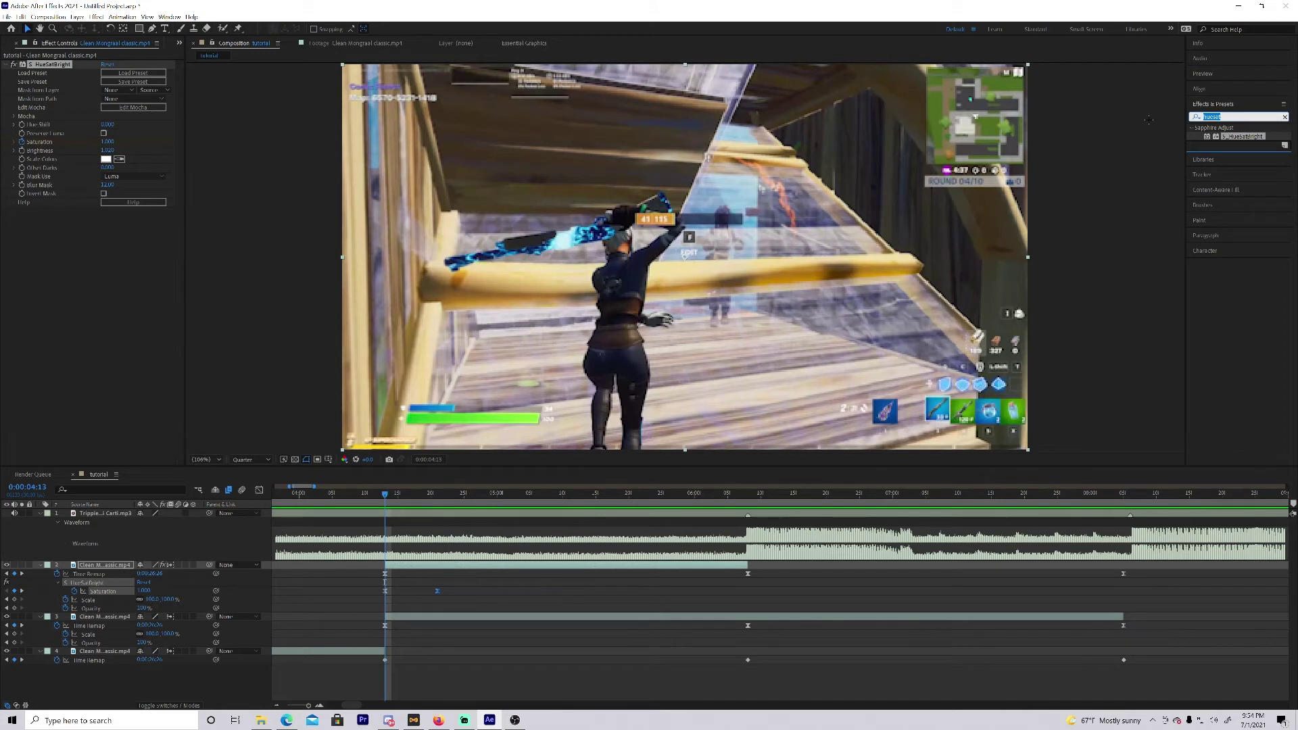
{"action": "key", "text": "BackSpace"}
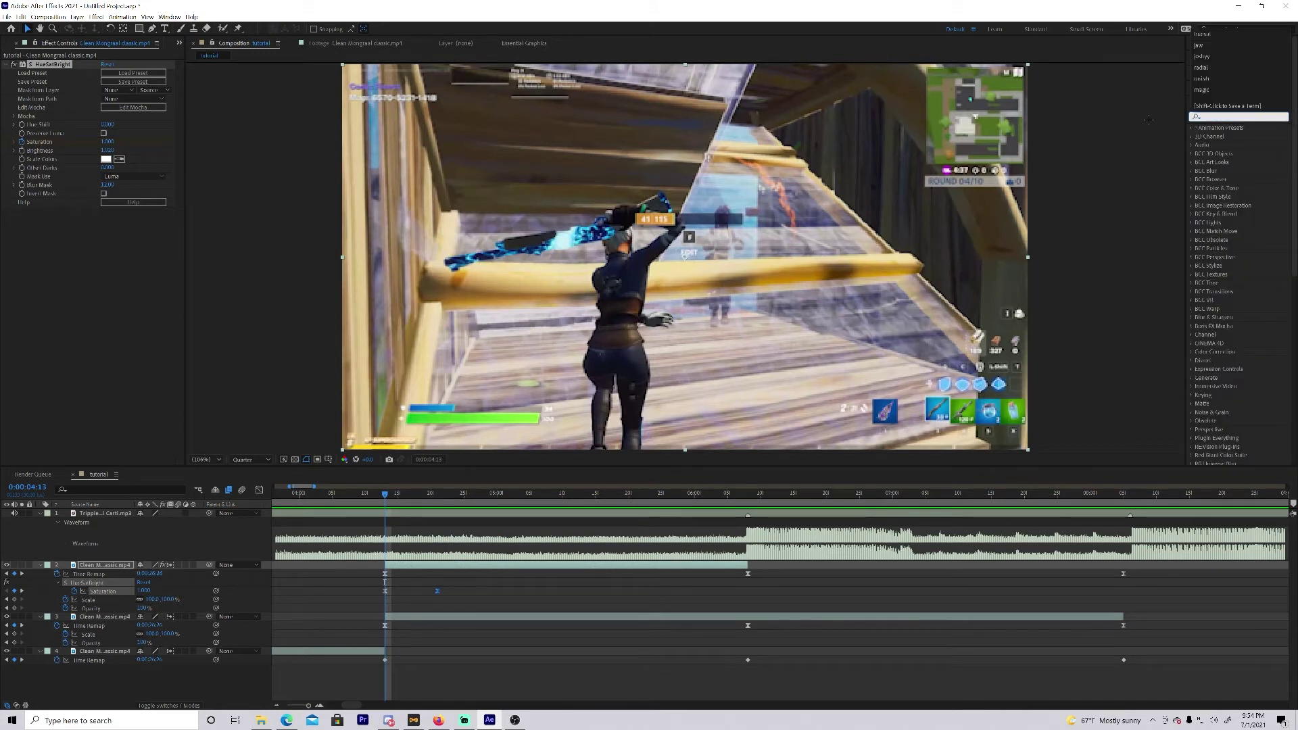
{"action": "type", "text": "vignet"}
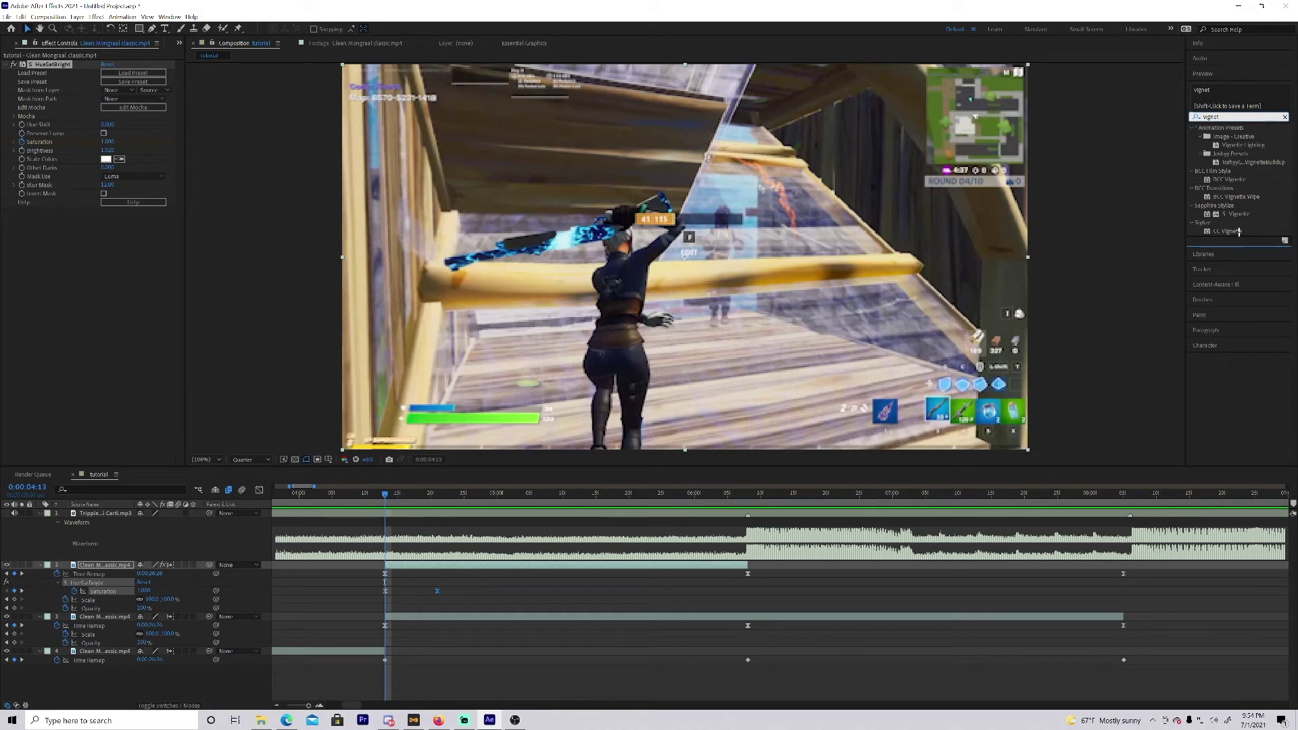
{"action": "left_click_drag", "start_coordinate": [1239, 231], "coordinate": [531, 567]}
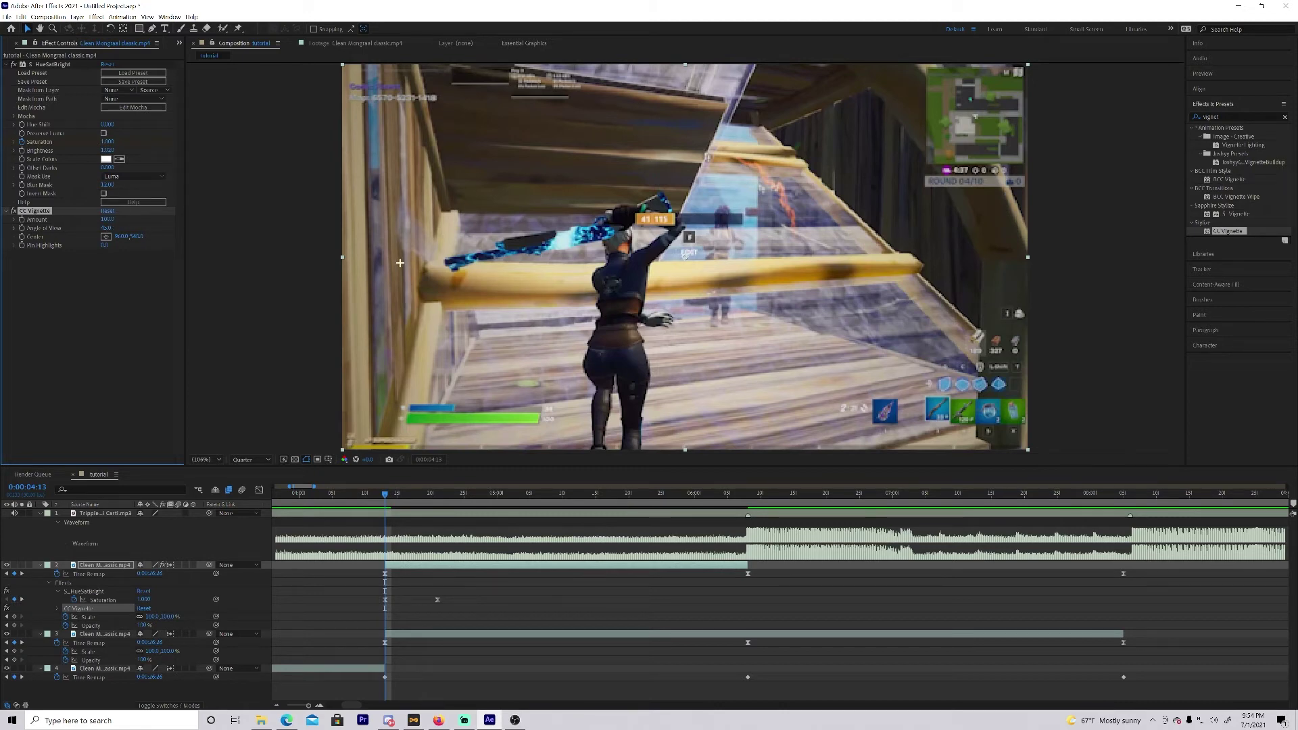
Try a stronger vignette, then set CC Vignette's Amount to 0 and keyframe it at 0:00:04:13.
{"action": "left_click_drag", "start_coordinate": [396, 492], "coordinate": [385, 491]}
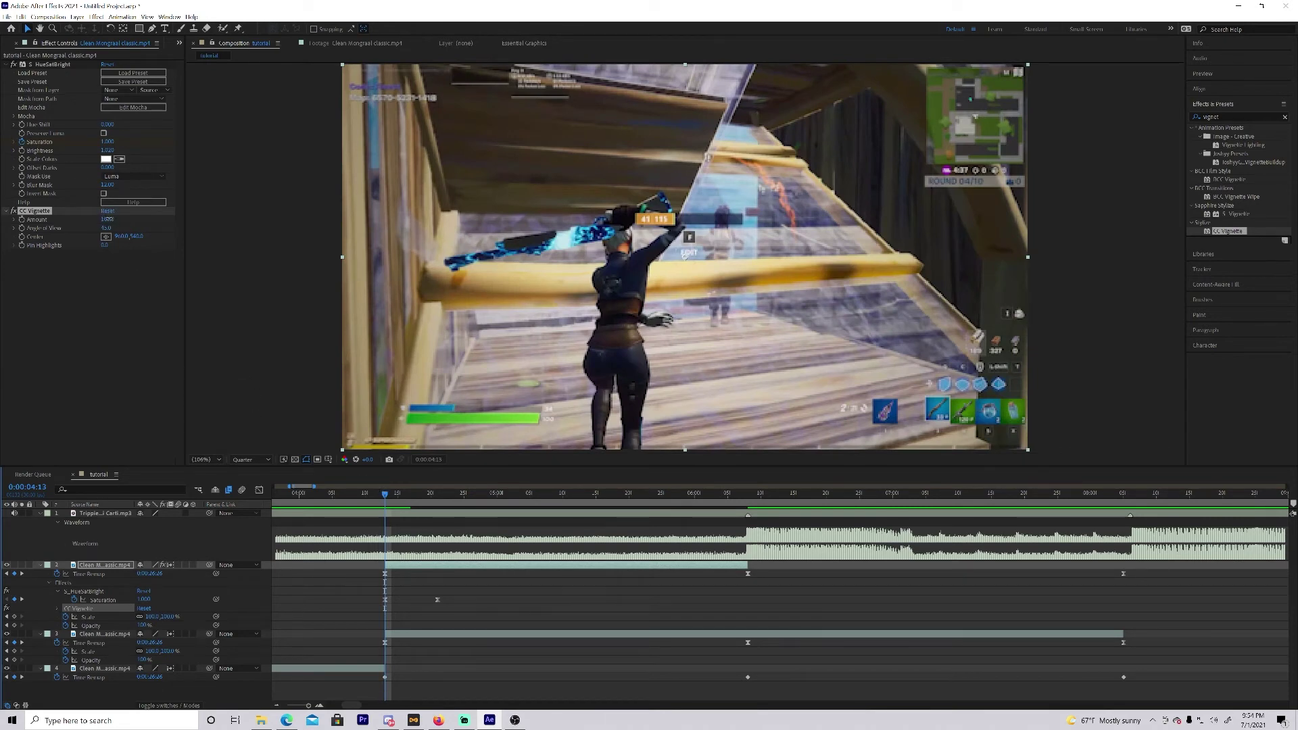
{"action": "left_click_drag", "start_coordinate": [107, 219], "coordinate": [205, 209]}
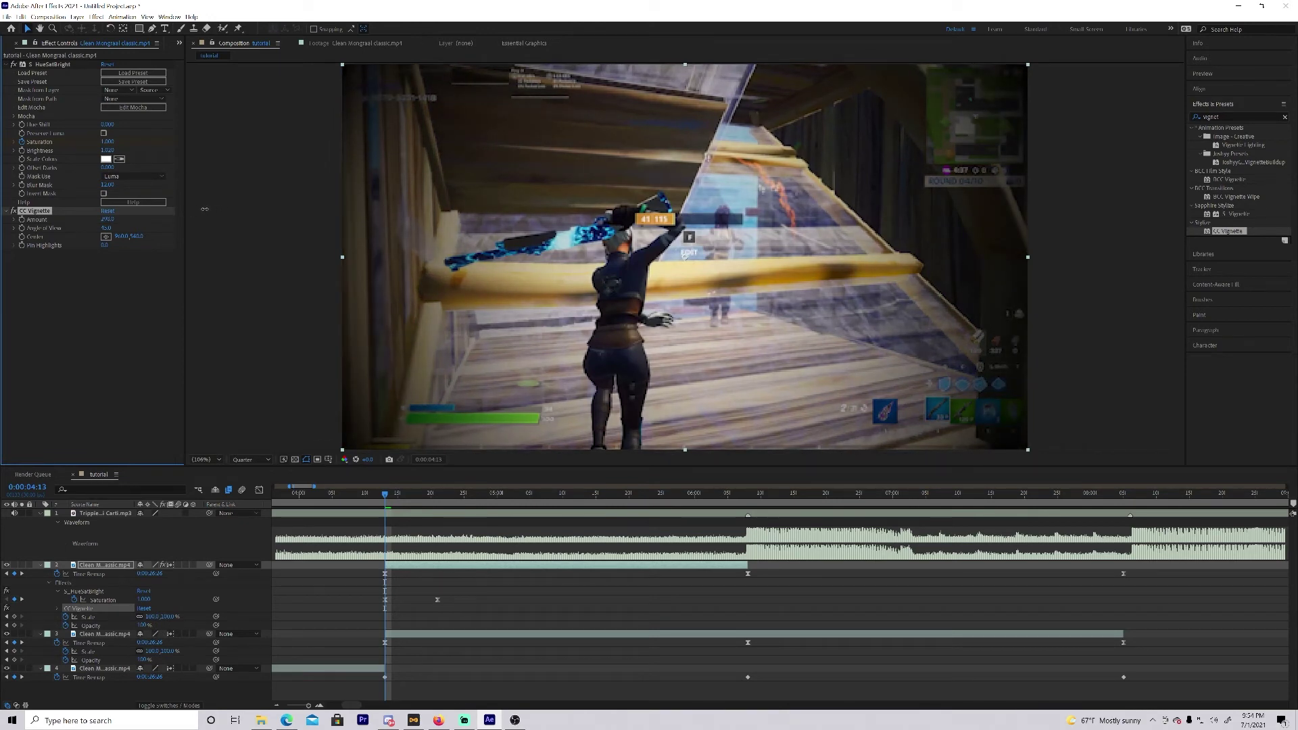
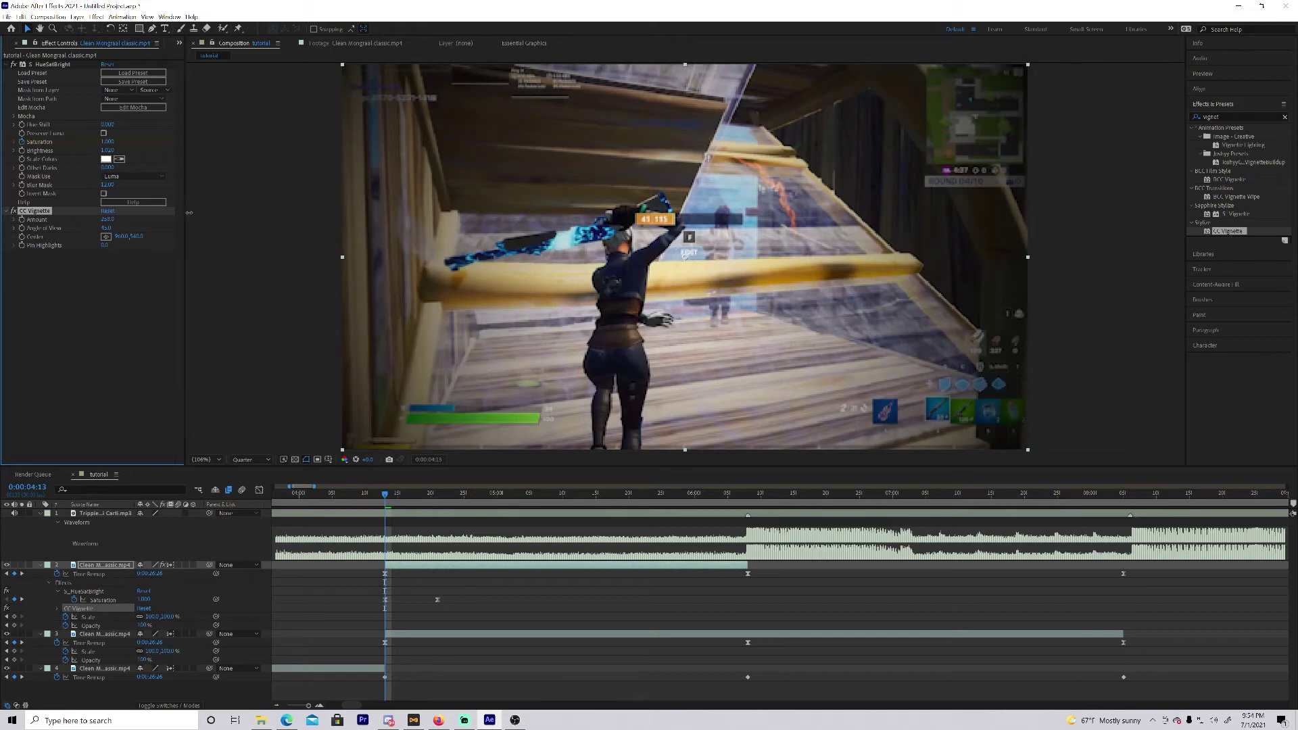
{"action": "left_click_drag", "start_coordinate": [189, 212], "coordinate": [54, 210]}
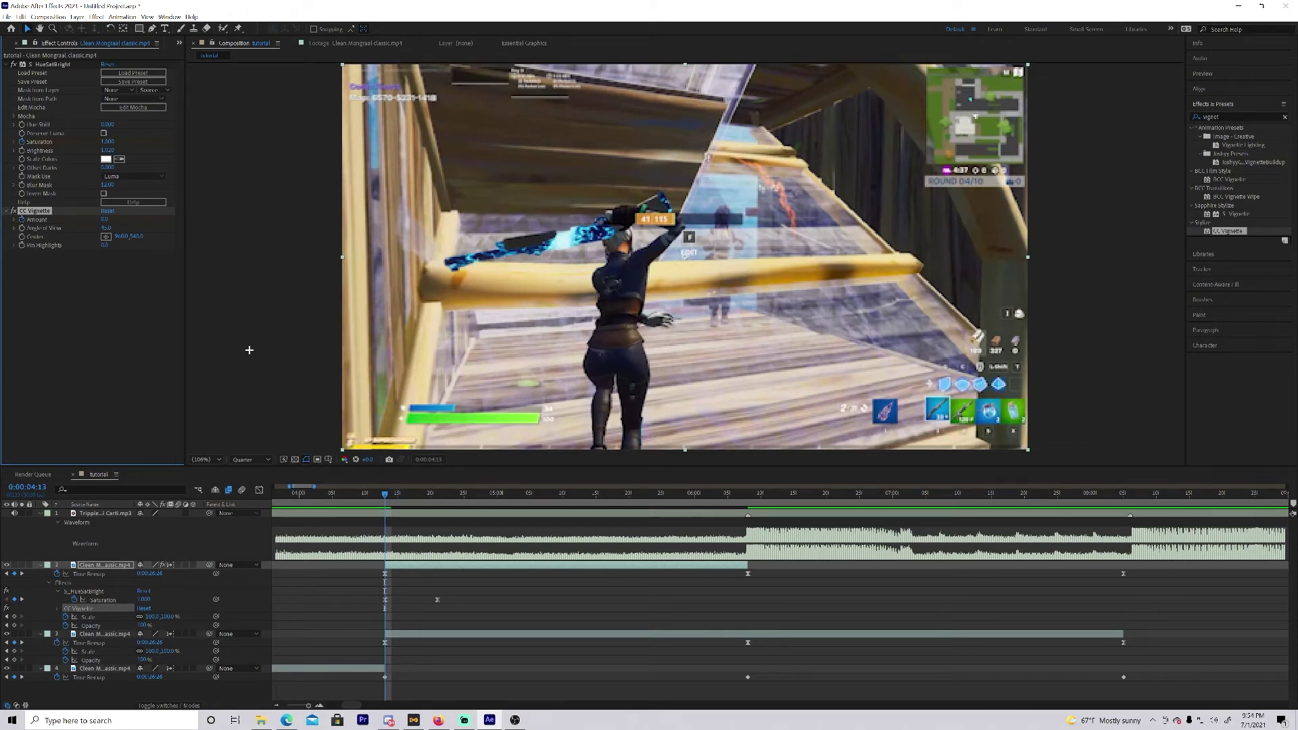
Add a vignette Amount keyframe at 0:00:04:21, entering 250 and lowering it slightly, so the edges darken with the fade.
{"action": "left_click_drag", "start_coordinate": [384, 492], "coordinate": [438, 490]}
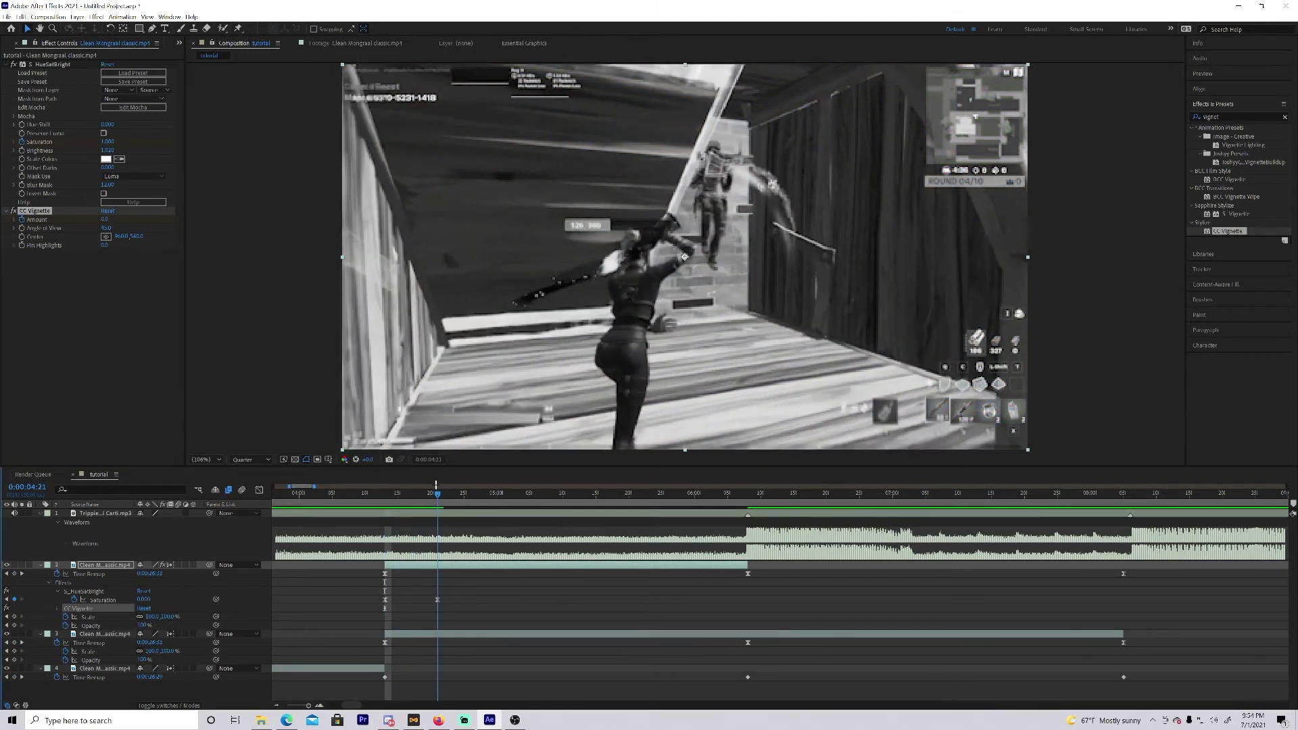
{"action": "left_click", "coordinate": [105, 219]}
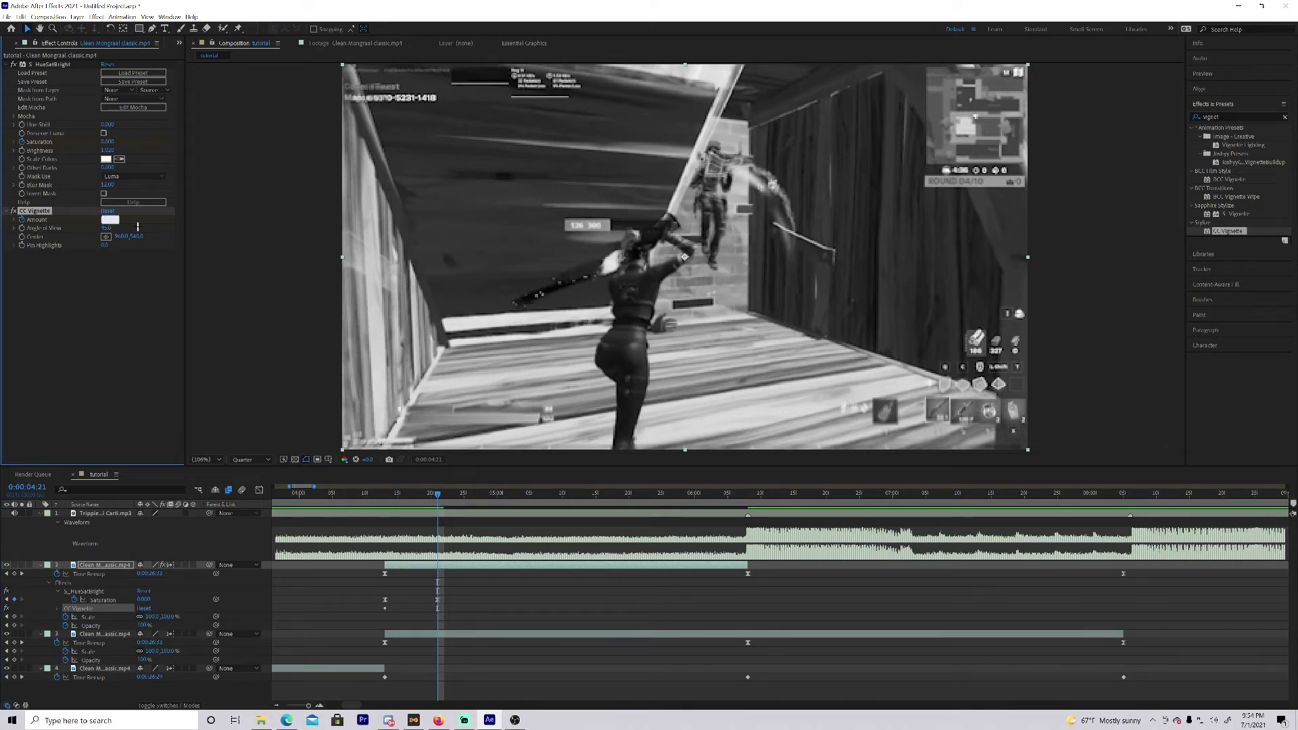
{"action": "type", "text": "250"}
{"action": "key", "text": "Return"}
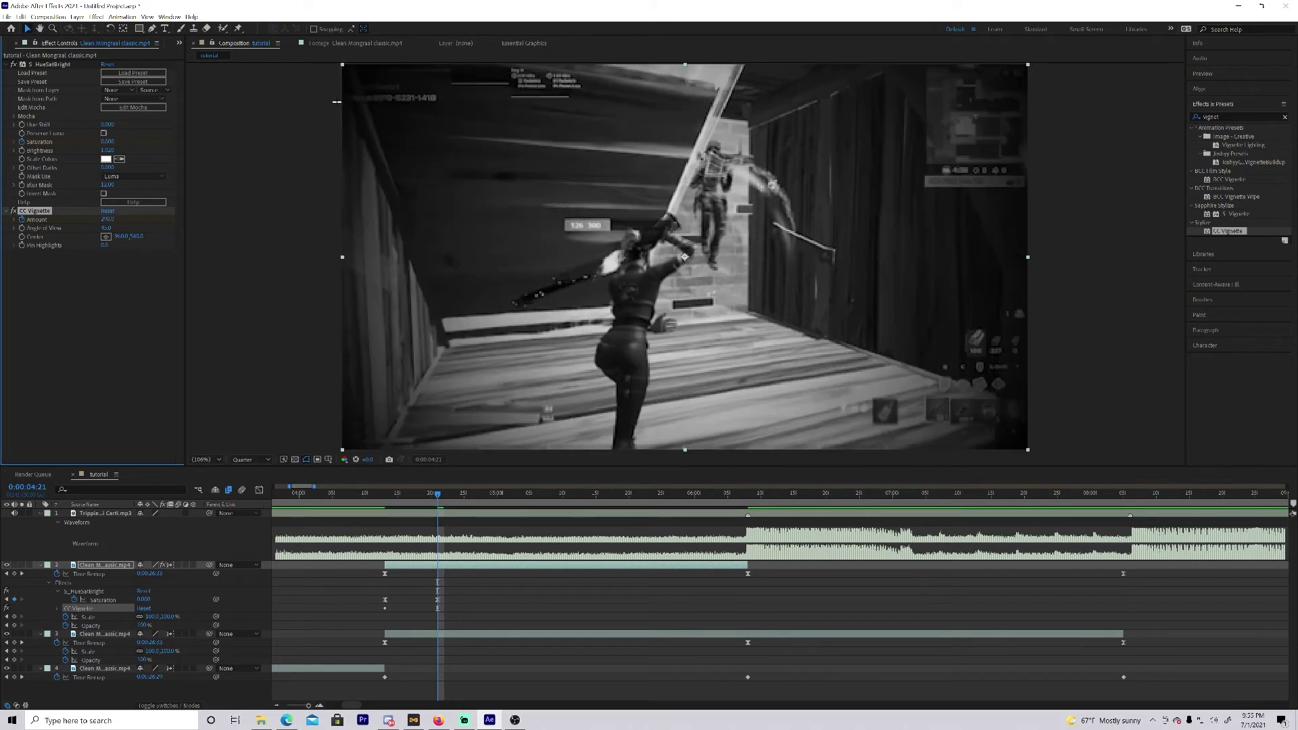
{"action": "left_click_drag", "start_coordinate": [105, 219], "coordinate": [79, 217]}
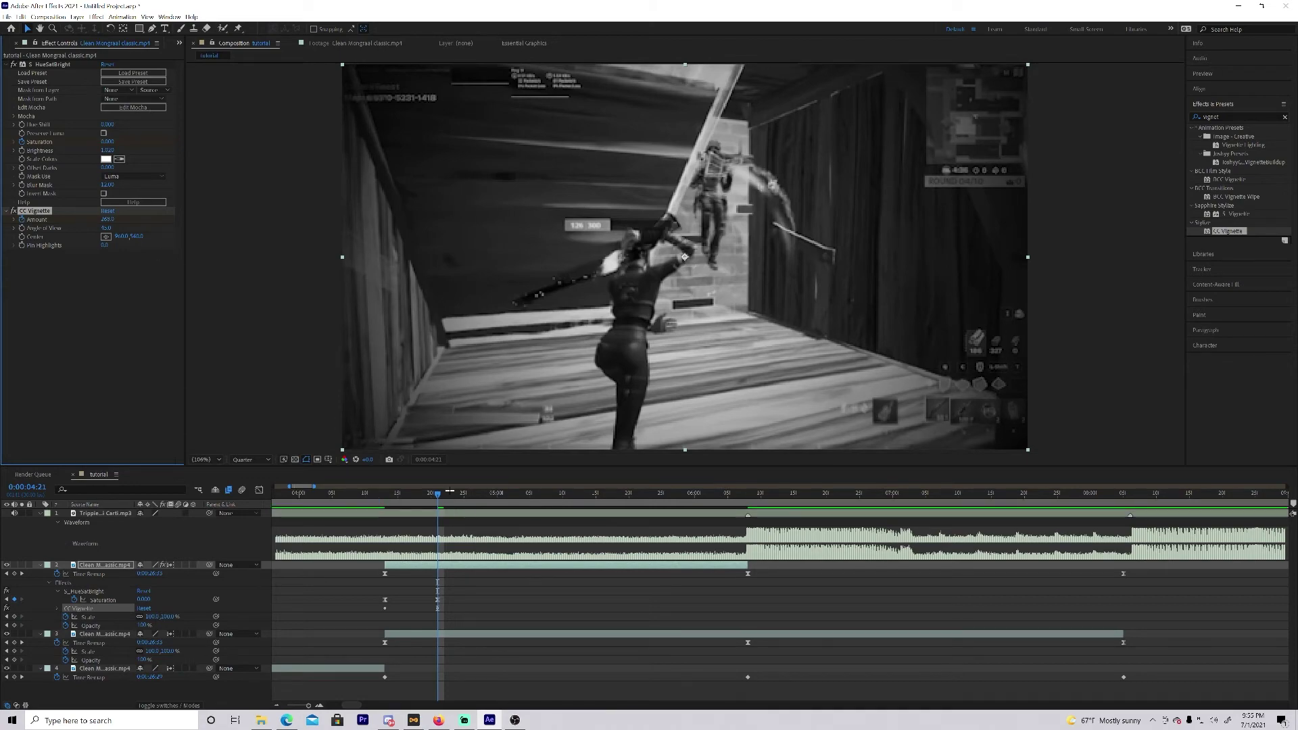
Preview the vignette and black-and-white fade from 0:00:04:03 past the shot.
{"action": "left_click_drag", "start_coordinate": [438, 491], "coordinate": [318, 489]}
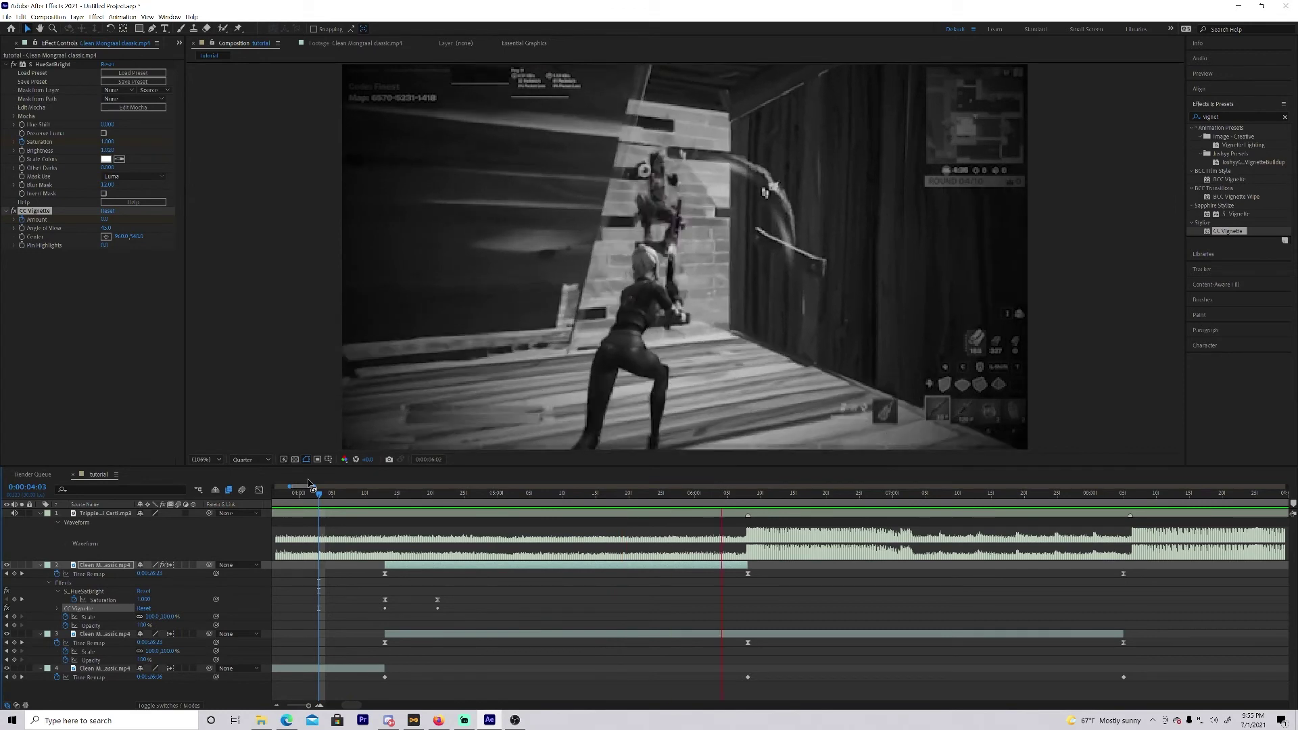
{"action": "key", "text": "space"}
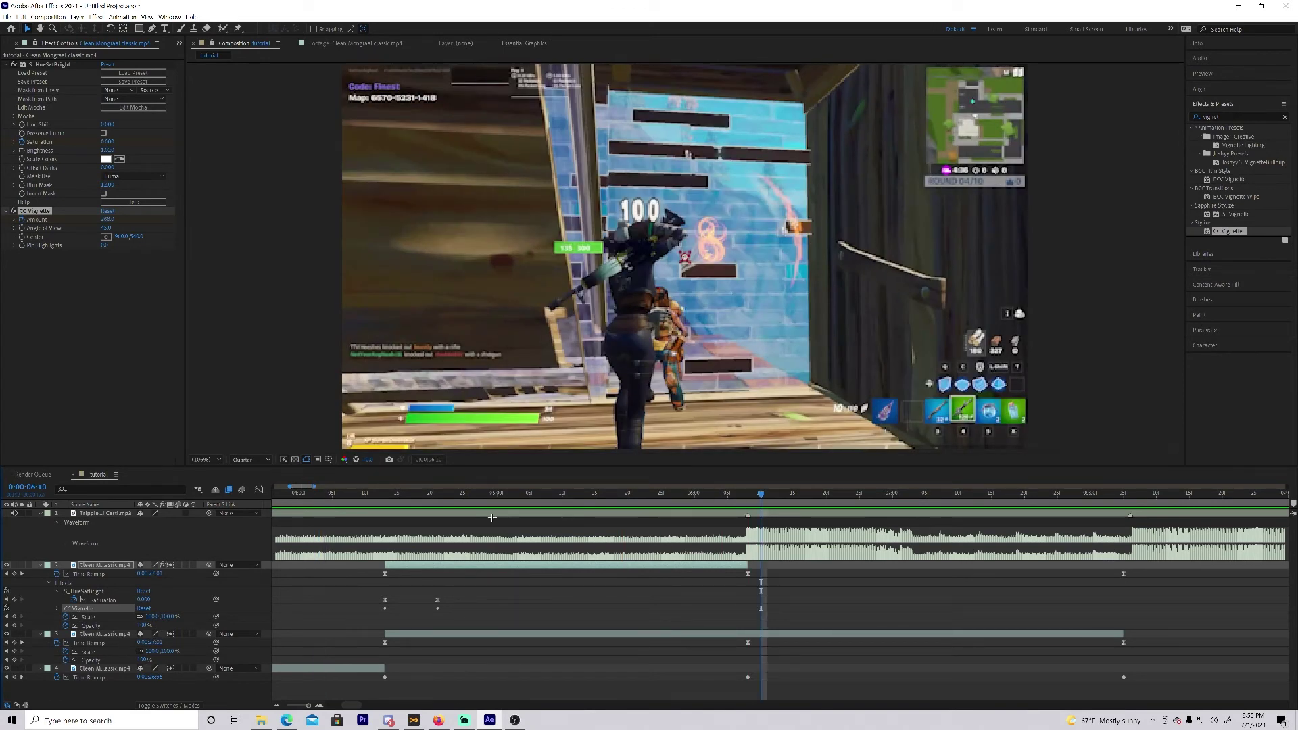
{"action": "key", "text": "space"}
{"action": "key", "text": "space"}
Easy-ease both vignette Amount keyframes and extend the 0:00:04:21 keyframe's incoming speed handle toward the first for a fast start.
{"action": "key", "text": "u"}
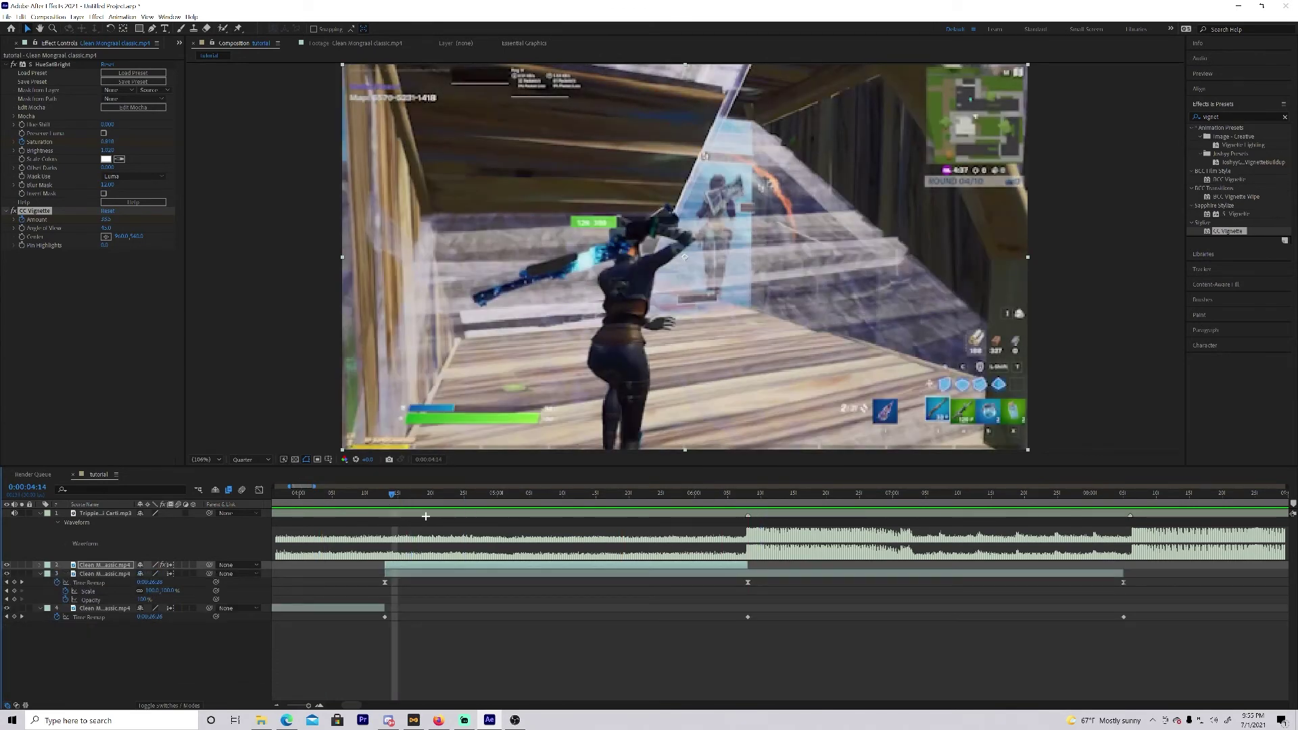
{"action": "key", "text": "u"}
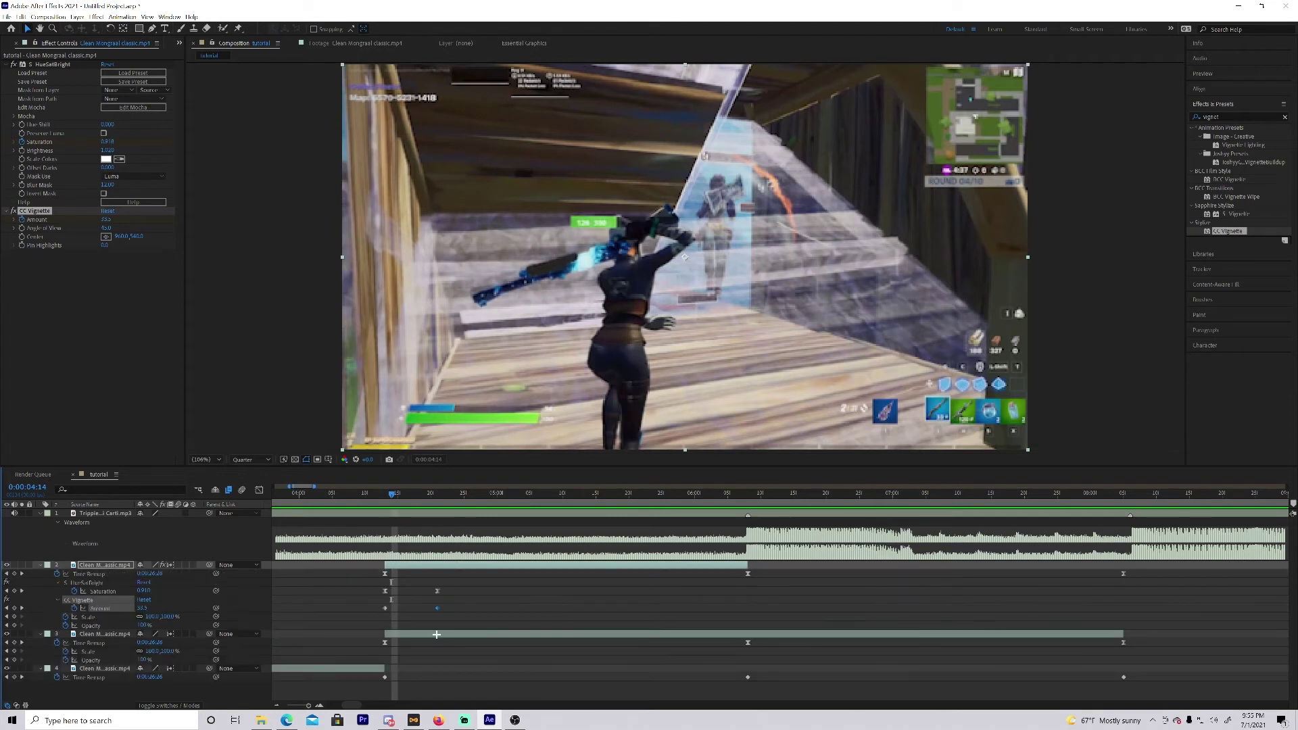
{"action": "left_click_drag", "start_coordinate": [460, 603], "coordinate": [332, 607]}
{"action": "key", "text": "F9"}
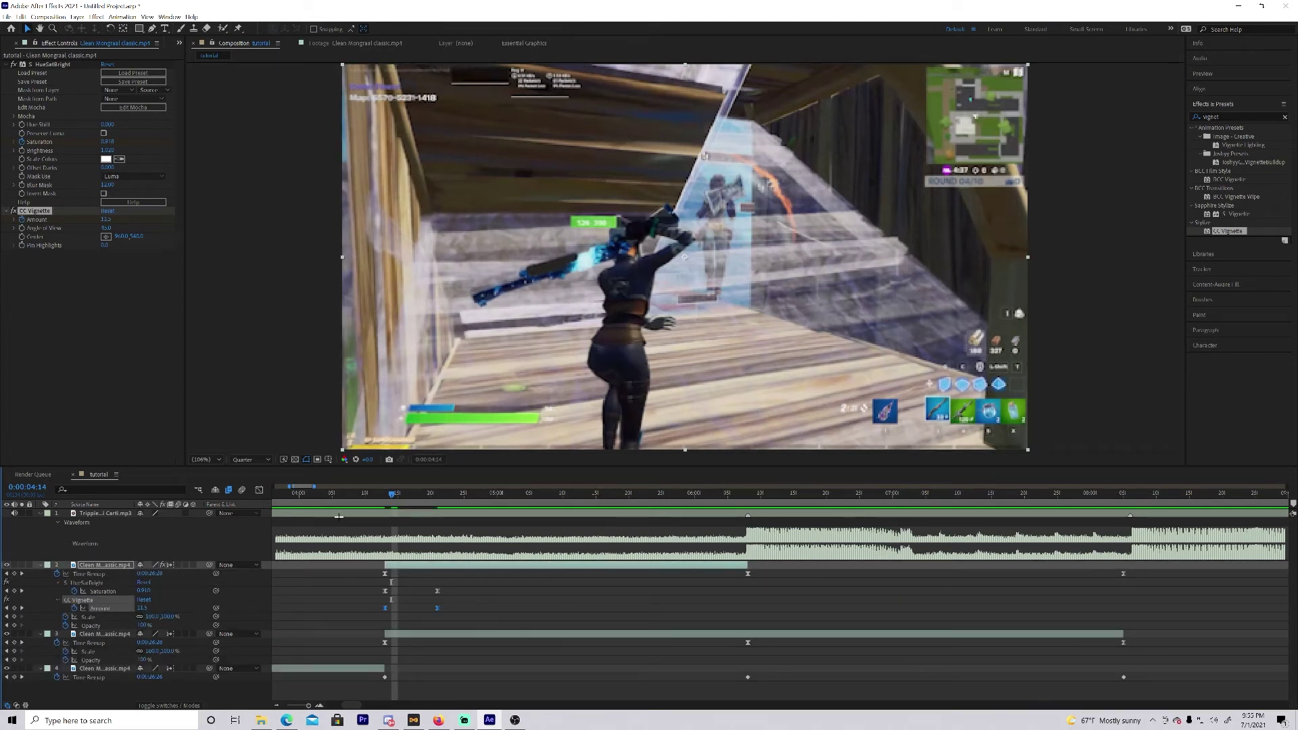
{"action": "left_click", "coordinate": [258, 489]}
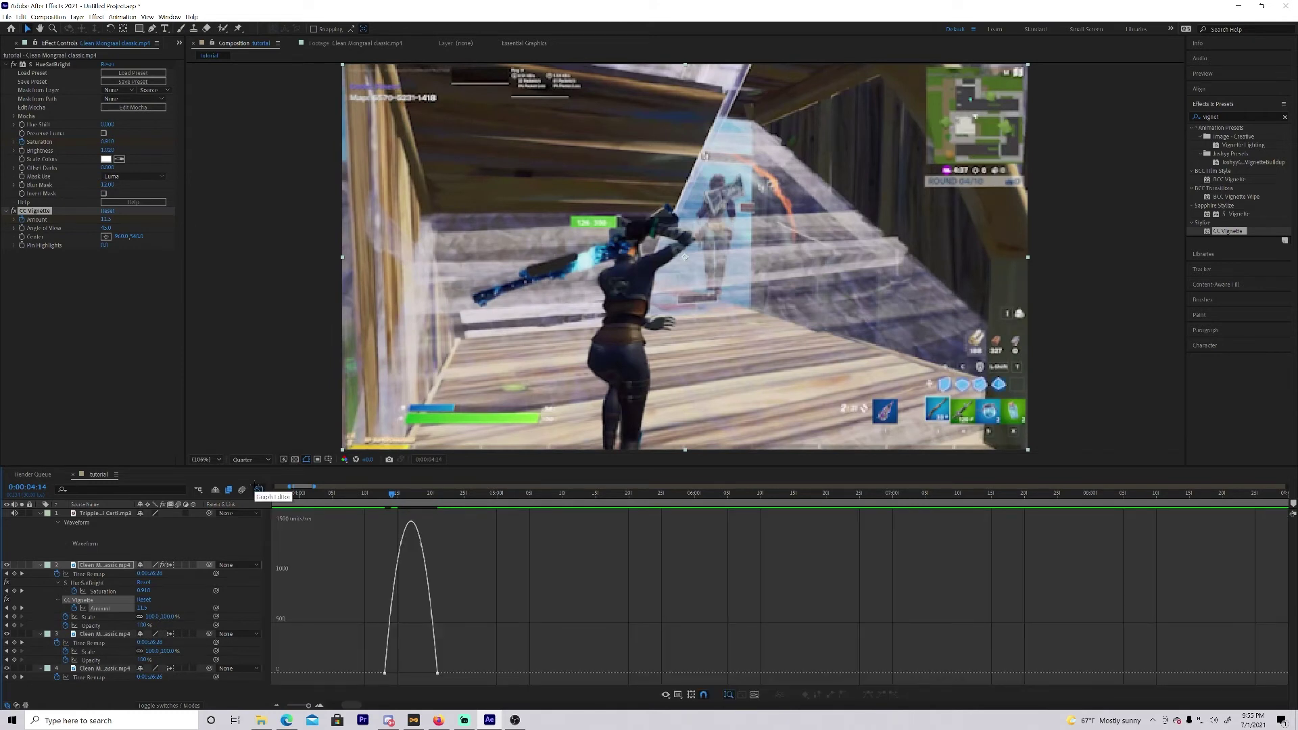
{"action": "left_click", "coordinate": [437, 672]}
{"action": "left_click_drag", "start_coordinate": [428, 674], "coordinate": [411, 673]}
Preview the eased vignette from 0:00:04:05 past the shot and close the speed graph.
{"action": "left_click", "coordinate": [329, 498]}
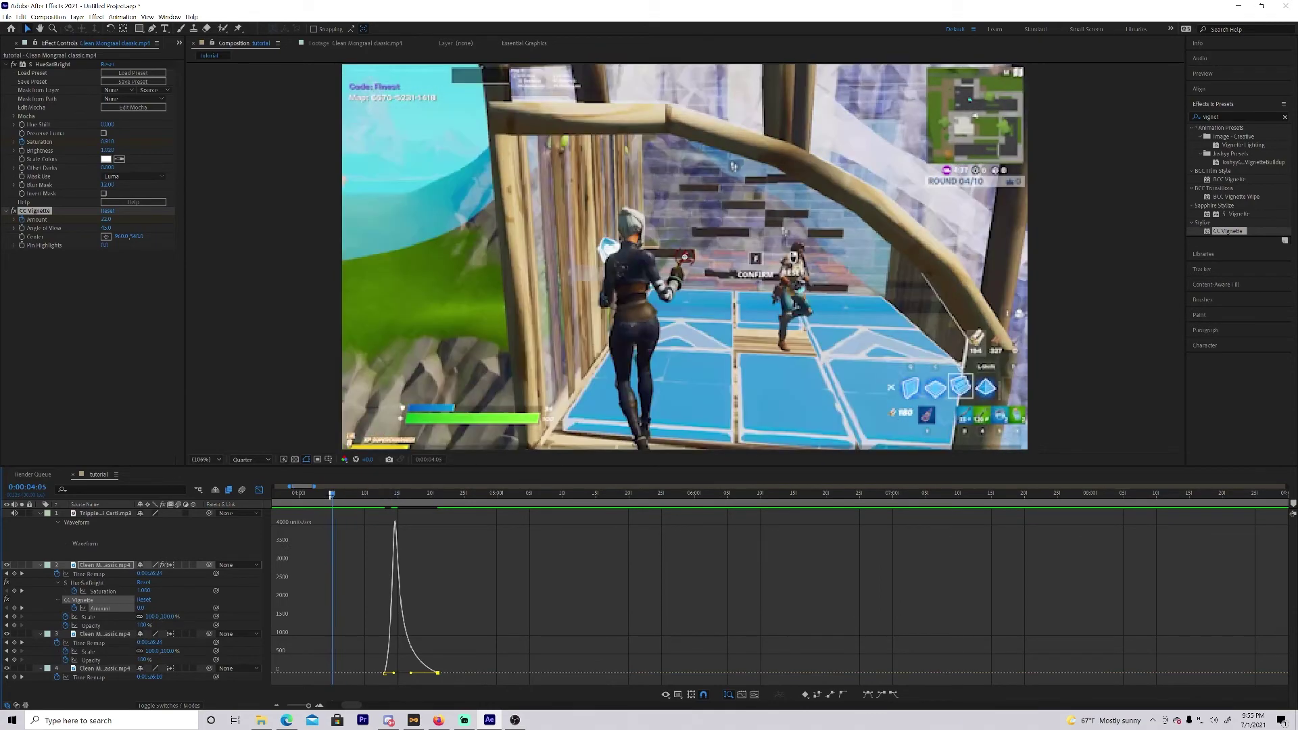
{"action": "key", "text": "space"}
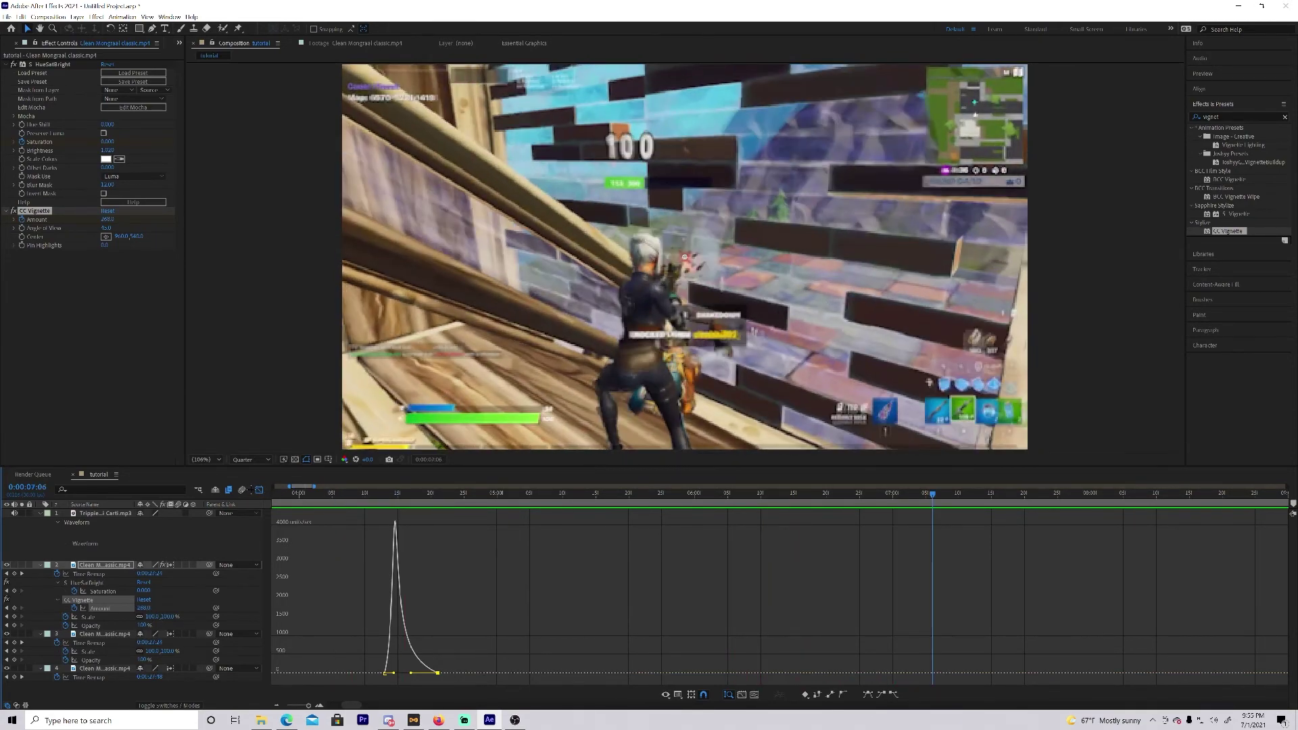
{"action": "left_click", "coordinate": [259, 490]}
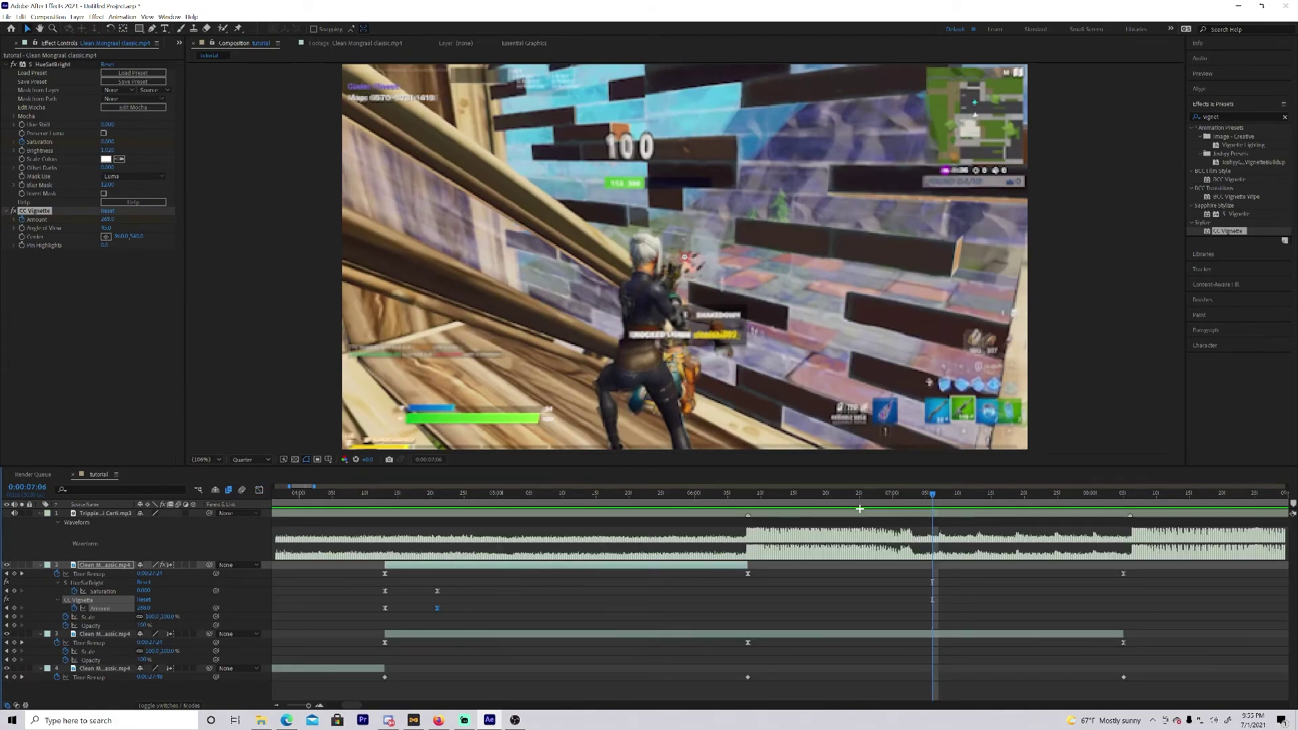
Move to the shot at 0:00:06:08, search the effects for "s_shake" and apply S_Shake to the clip beneath the duplicate.
{"action": "left_click_drag", "start_coordinate": [859, 495], "coordinate": [792, 516]}
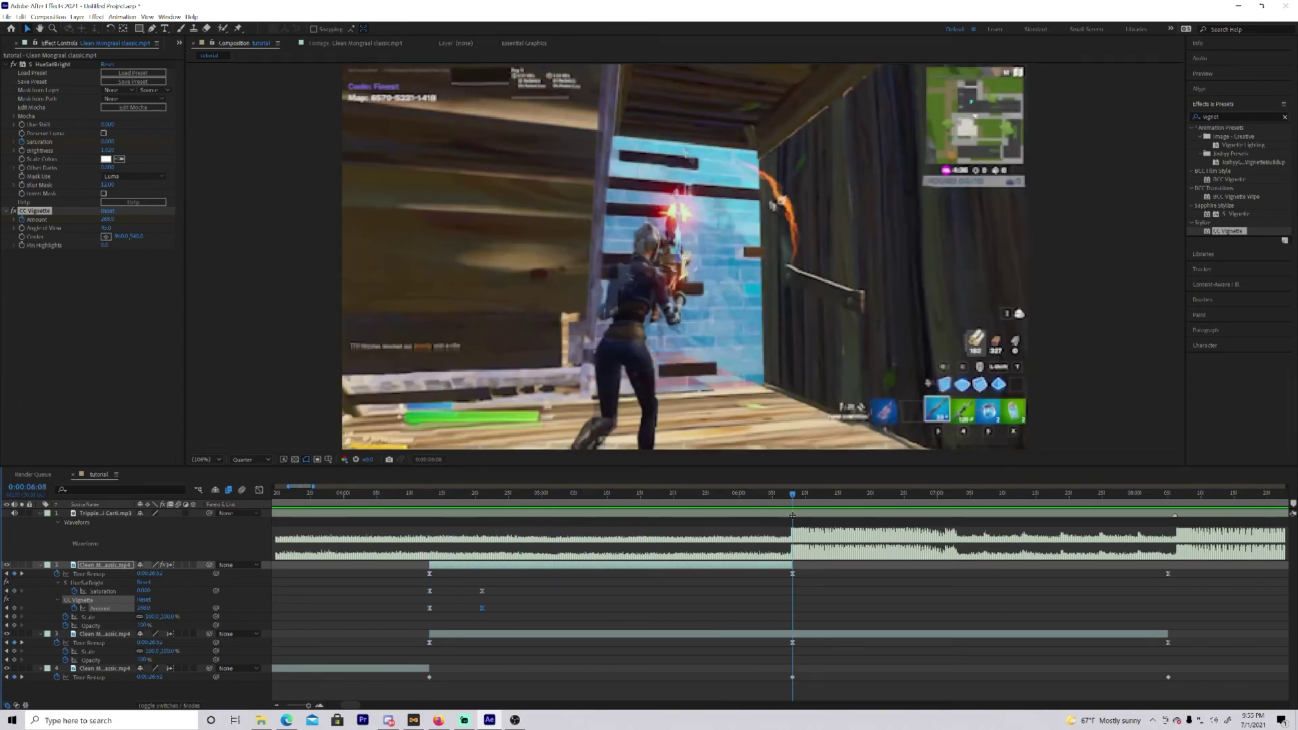
{"action": "left_click", "coordinate": [787, 598]}
{"action": "left_click", "coordinate": [803, 635]}
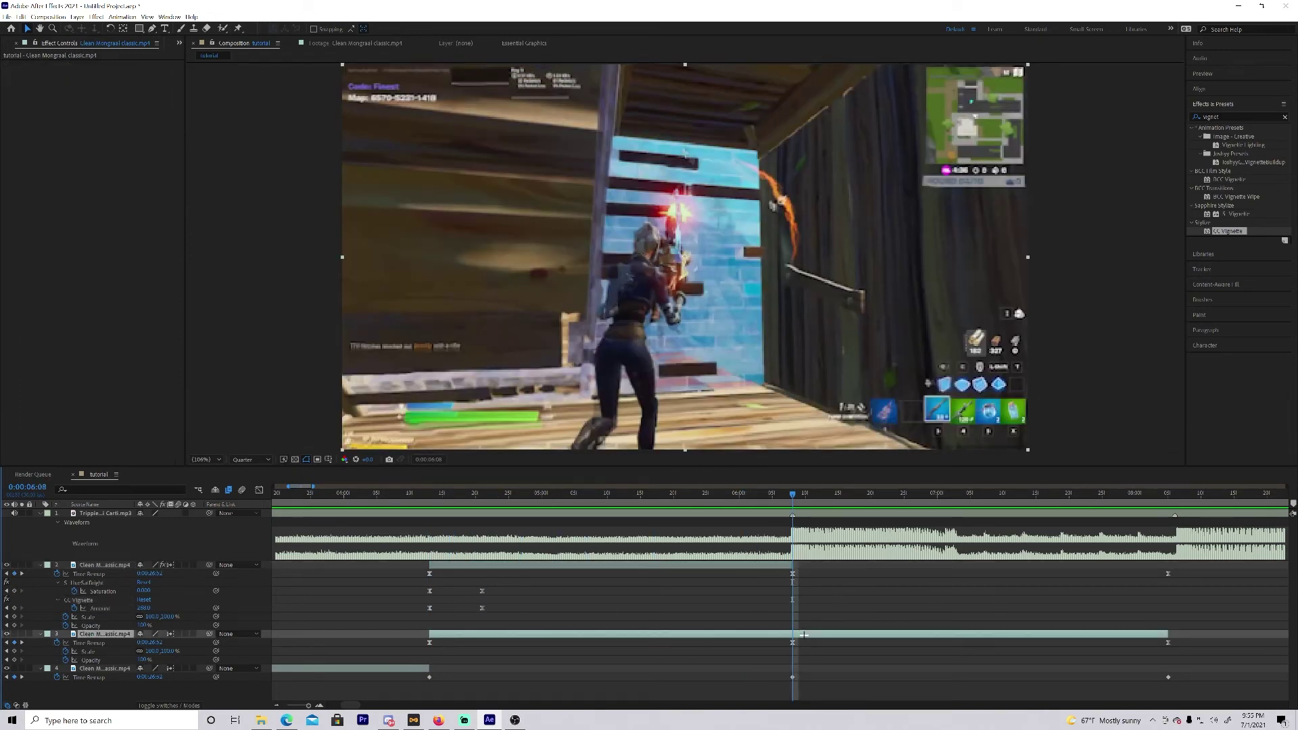
{"action": "left_click_drag", "start_coordinate": [1236, 118], "coordinate": [1185, 121]}
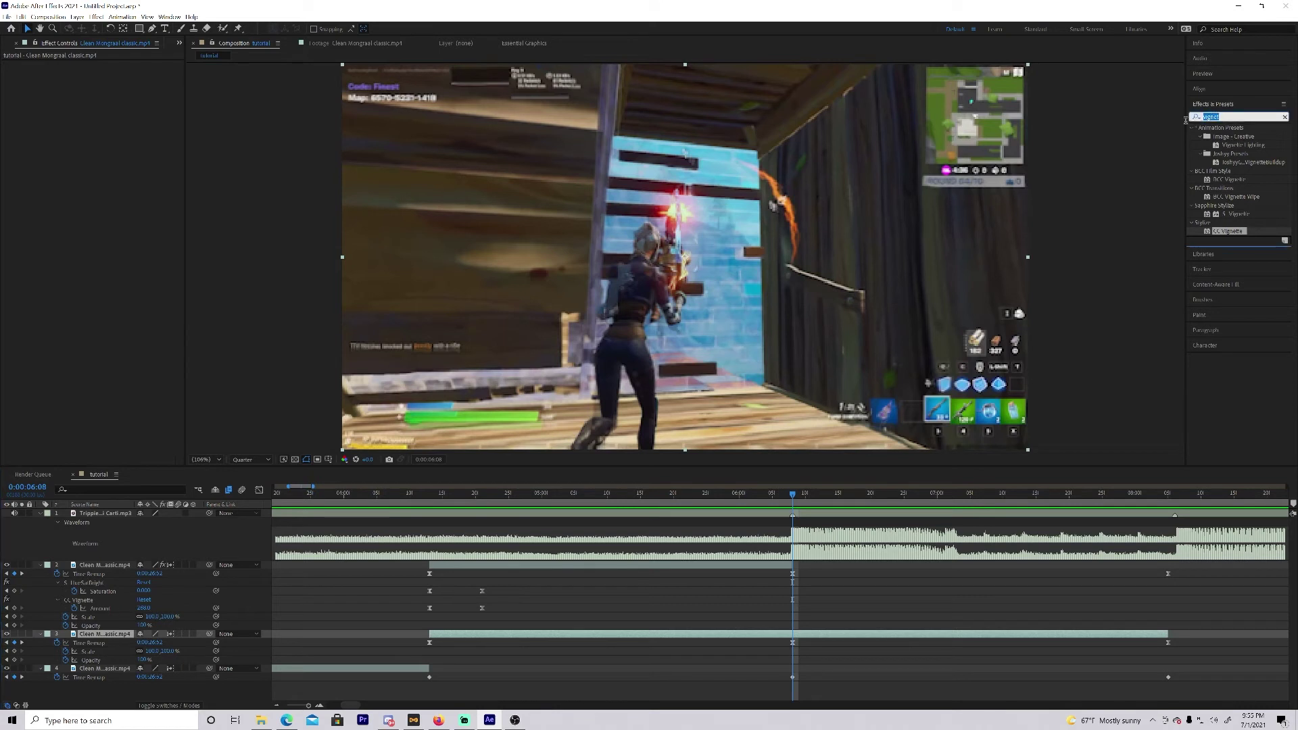
{"action": "key", "text": "BackSpace"}
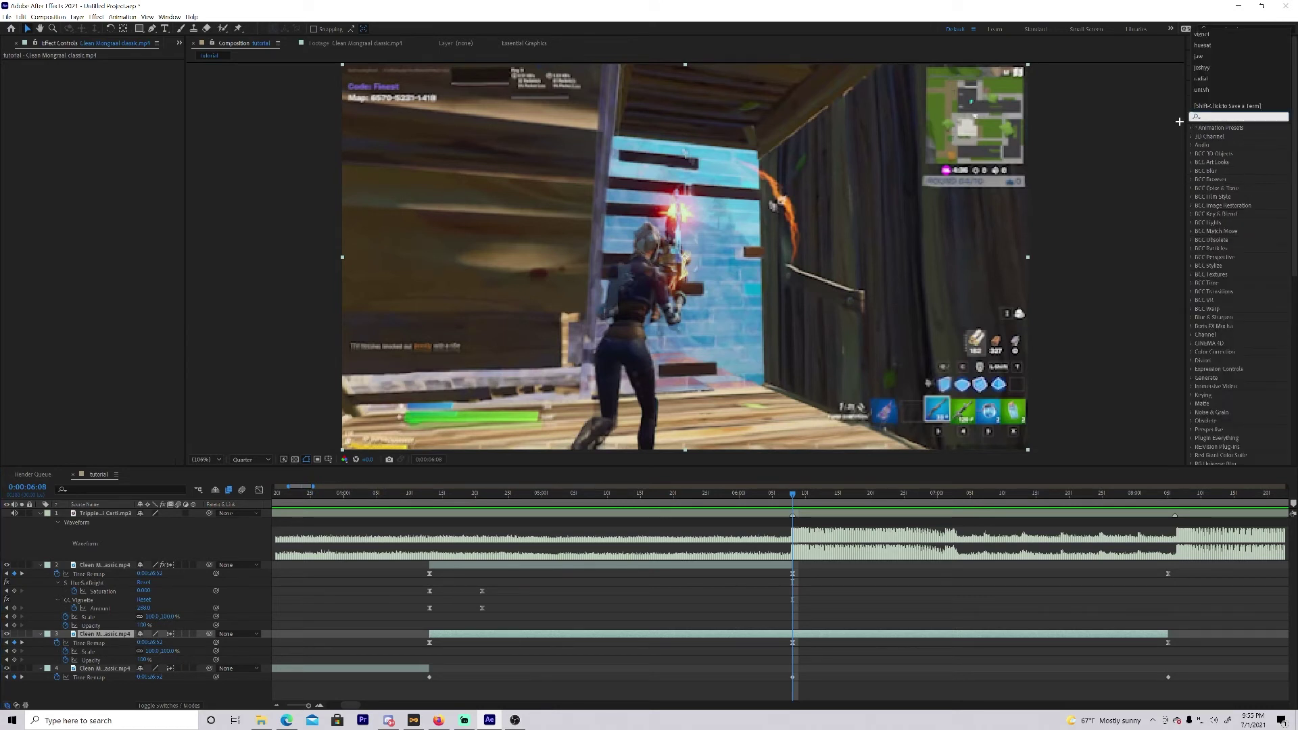
{"action": "type", "text": "s"}
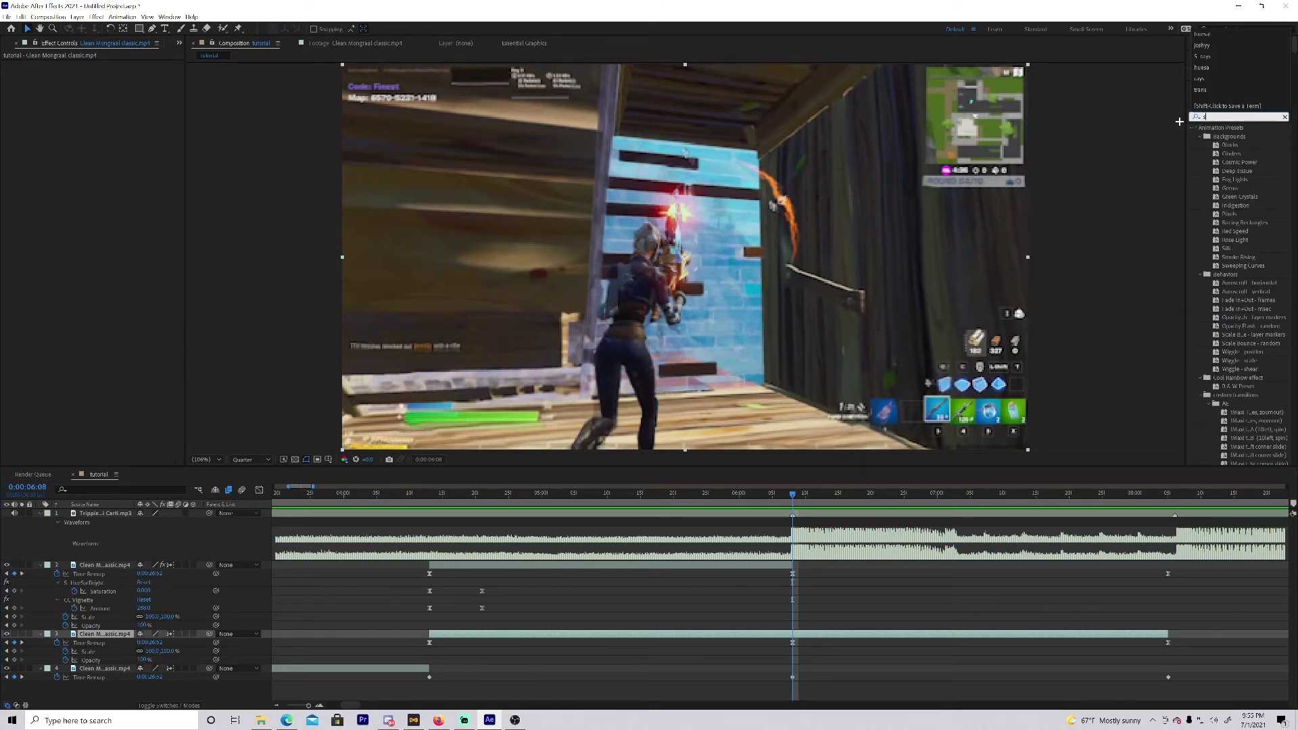
{"action": "type", "text": "_shake"}
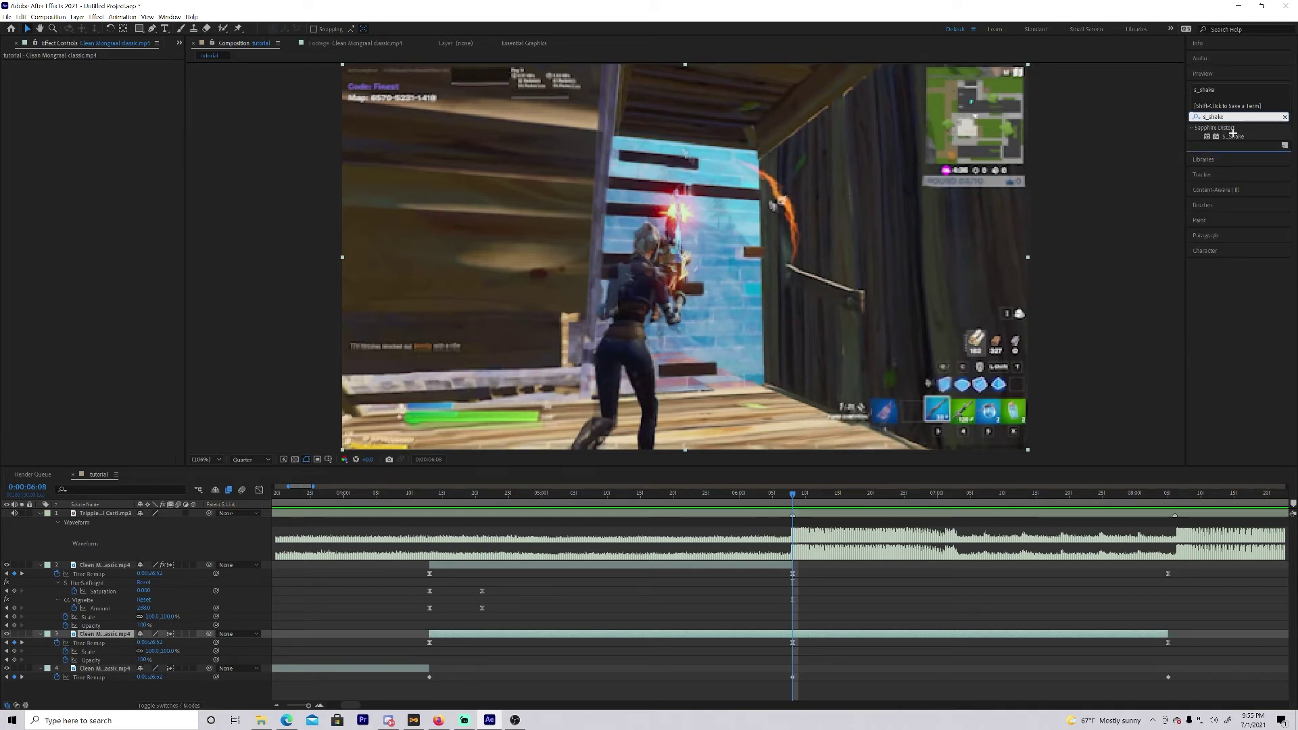
{"action": "left_click_drag", "start_coordinate": [1232, 133], "coordinate": [788, 633]}
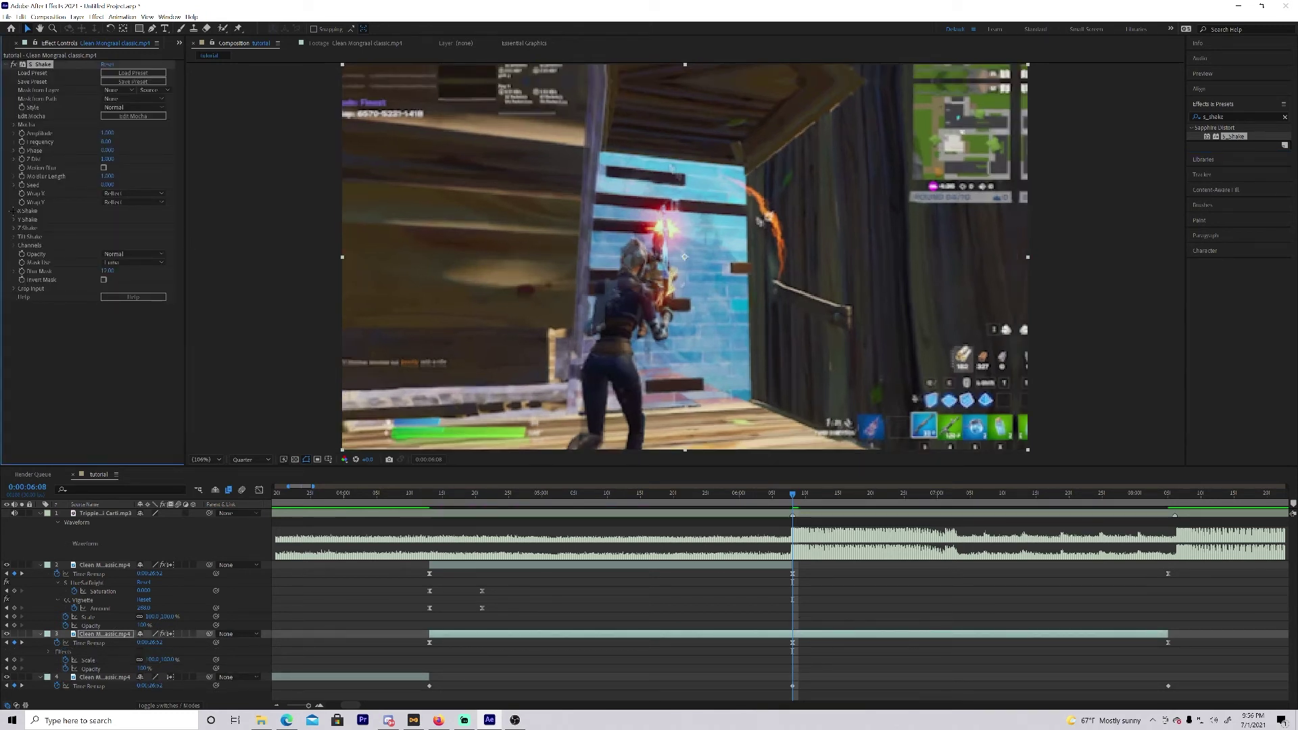
Set both X Rand Amp and Y Rand Amp of S_Shake to 0.
{"action": "left_click", "coordinate": [14, 210]}
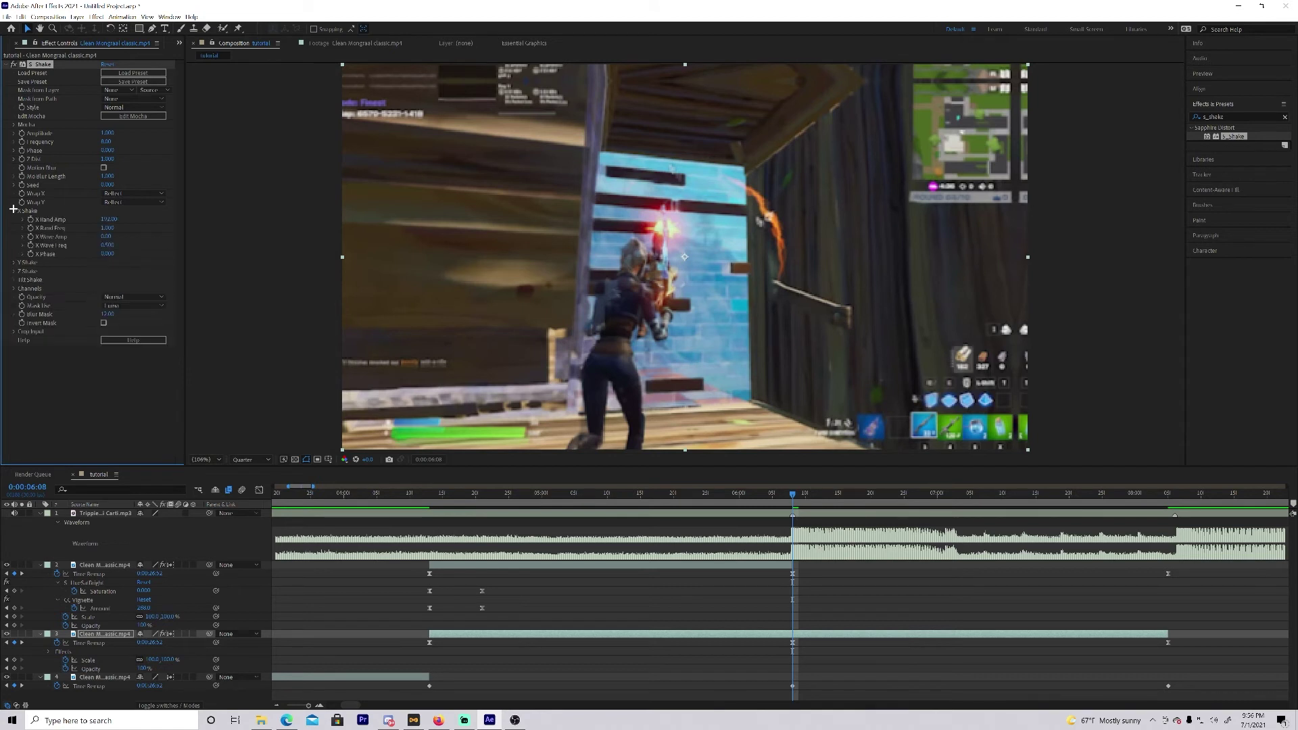
{"action": "left_click", "coordinate": [112, 219]}
{"action": "type", "text": "0"}
{"action": "key", "text": "Return"}
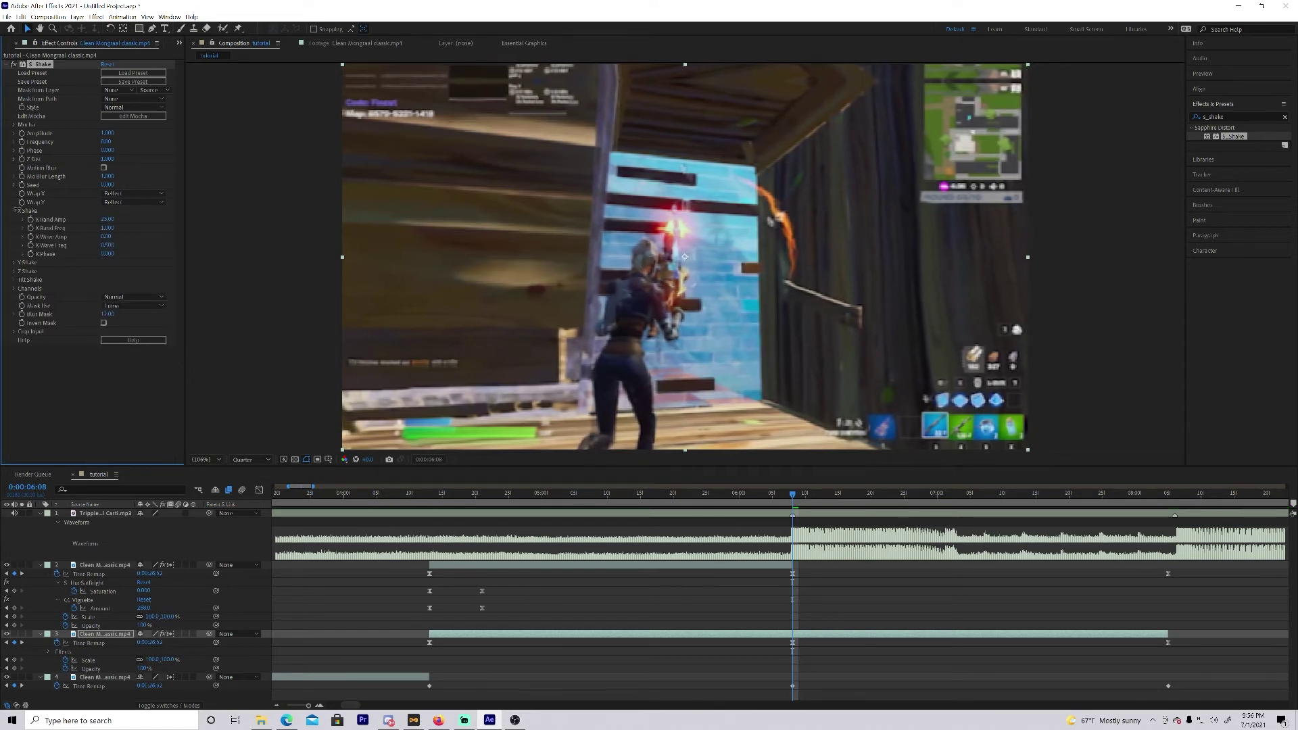
{"action": "left_click", "coordinate": [14, 210]}
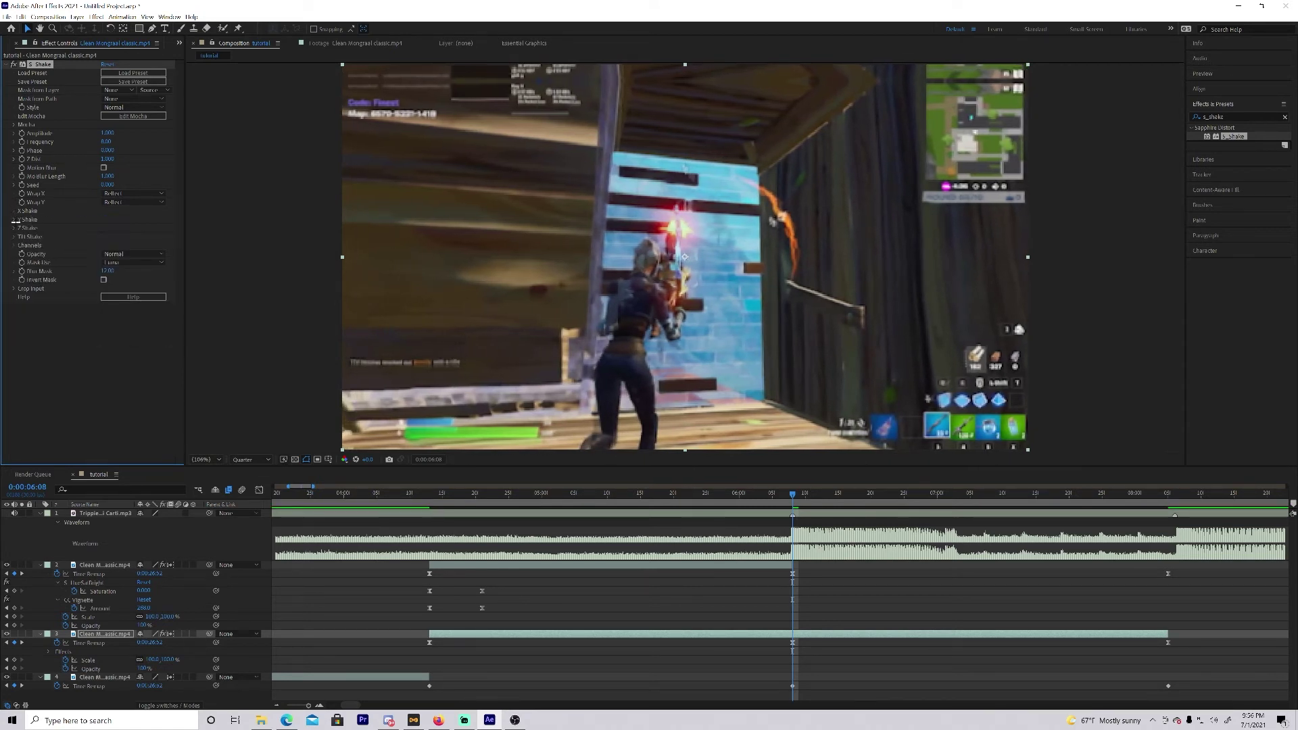
{"action": "left_click", "coordinate": [14, 219]}
{"action": "left_click_drag", "start_coordinate": [90, 227], "coordinate": [48, 227]}
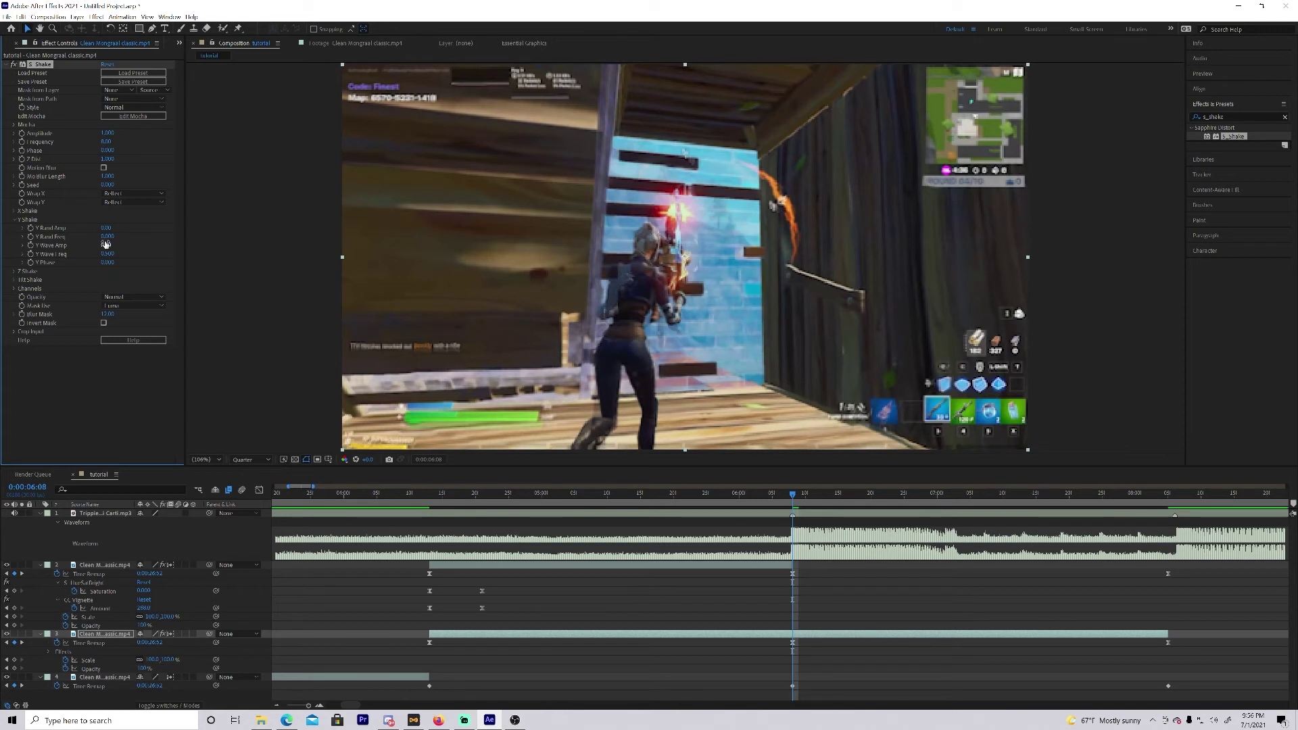
Raise S_Shake's Y Wave Amp and start keyframing its Amplitude and Frequency at 0:00:06:08.
{"action": "left_click_drag", "start_coordinate": [105, 244], "coordinate": [208, 267]}
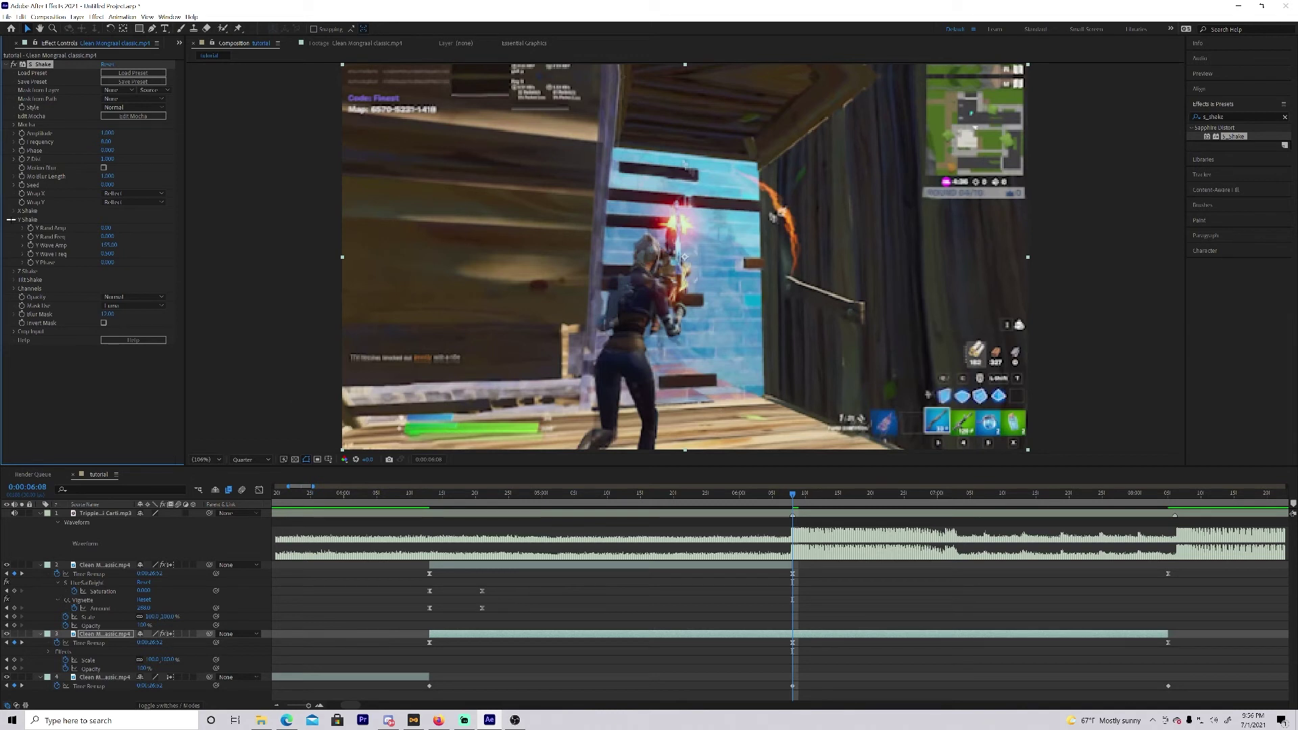
{"action": "left_click", "coordinate": [11, 220]}
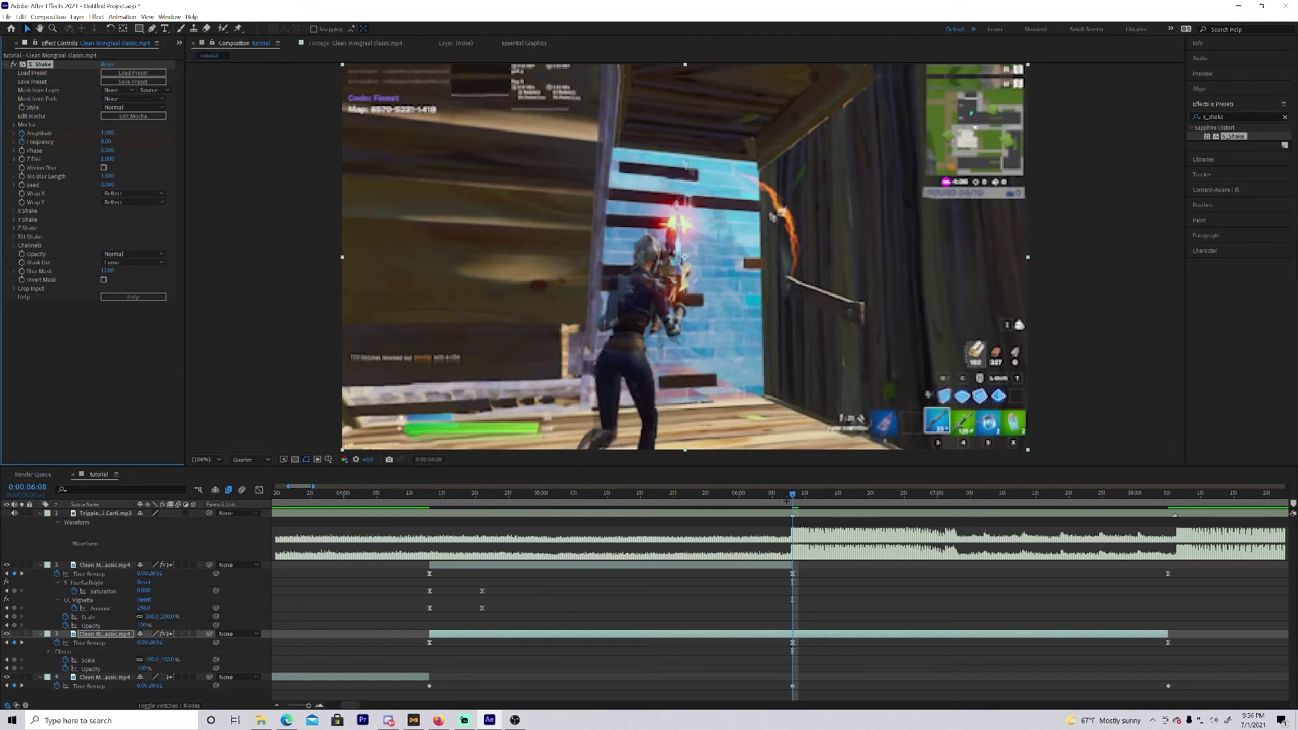
Set S_Shake's Amplitude to 0 at 0:00:06:07 and keyframe it back up at 0:00:06:09.
{"action": "left_click", "coordinate": [788, 493]}
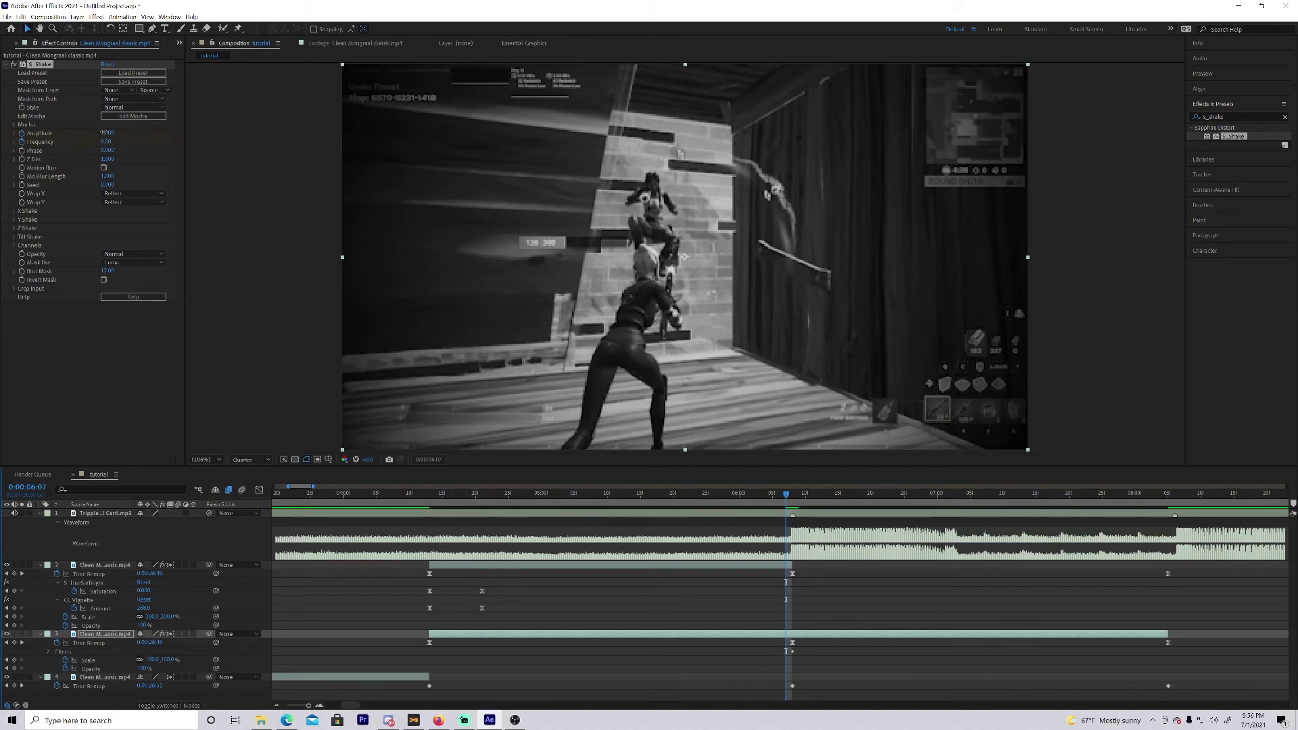
{"action": "left_click", "coordinate": [26, 124]}
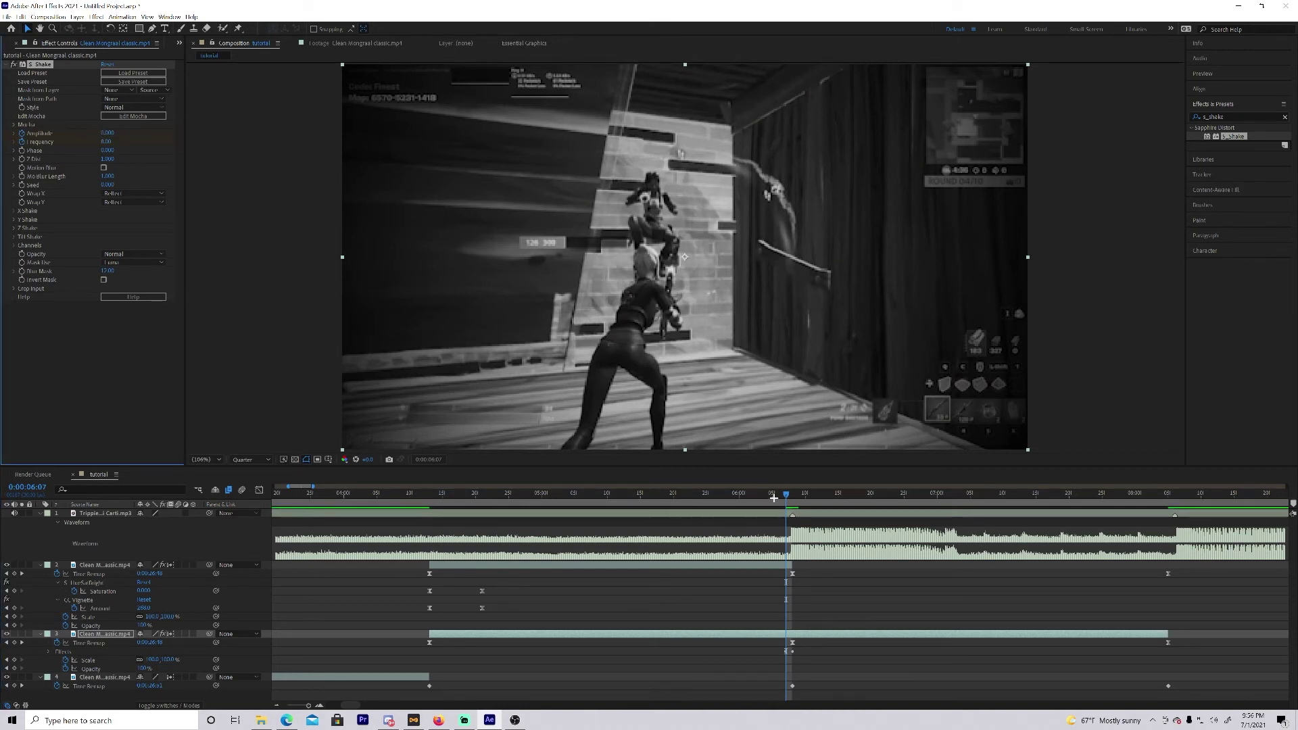
{"action": "left_click_drag", "start_coordinate": [787, 494], "coordinate": [799, 494]}
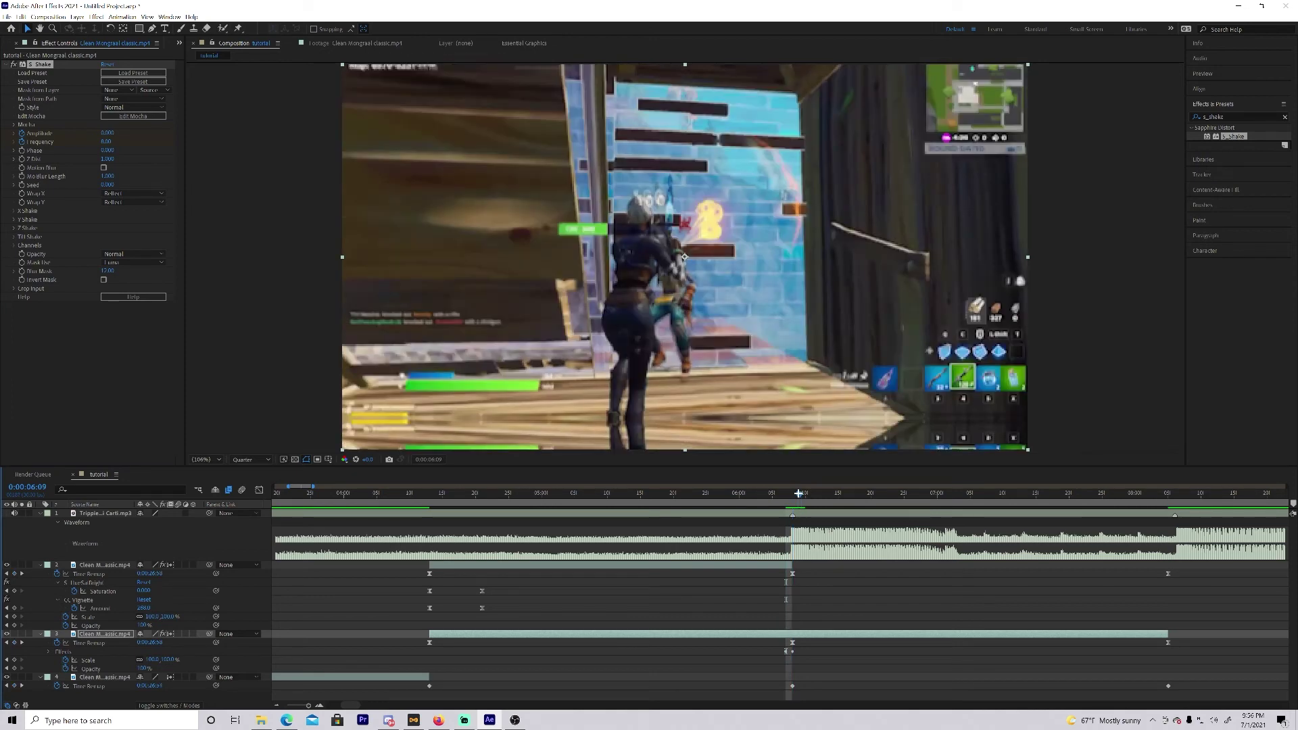
{"action": "left_click_drag", "start_coordinate": [106, 133], "coordinate": [70, 142]}
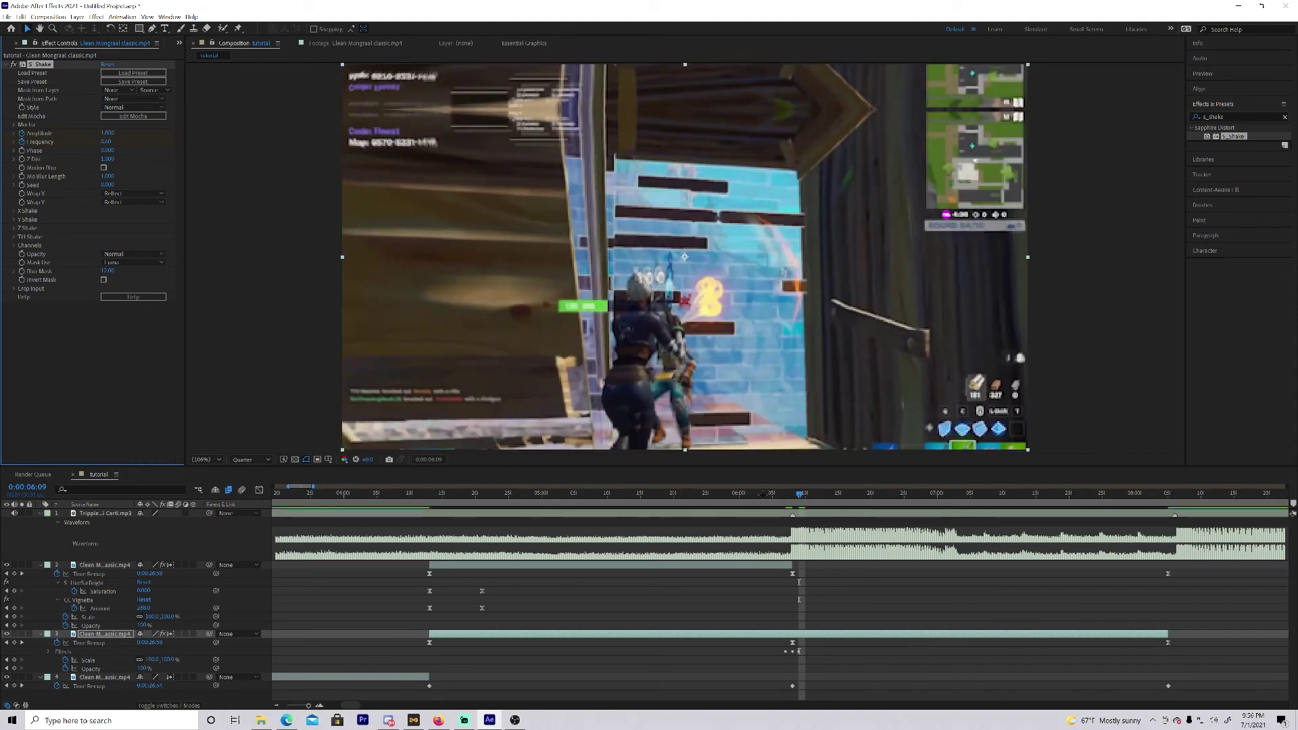
Preview the shake on the shot from 0:00:05:13 and again from 0:00:05:28.
{"action": "left_click_drag", "start_coordinate": [763, 495], "coordinate": [629, 466]}
{"action": "key", "text": "space"}
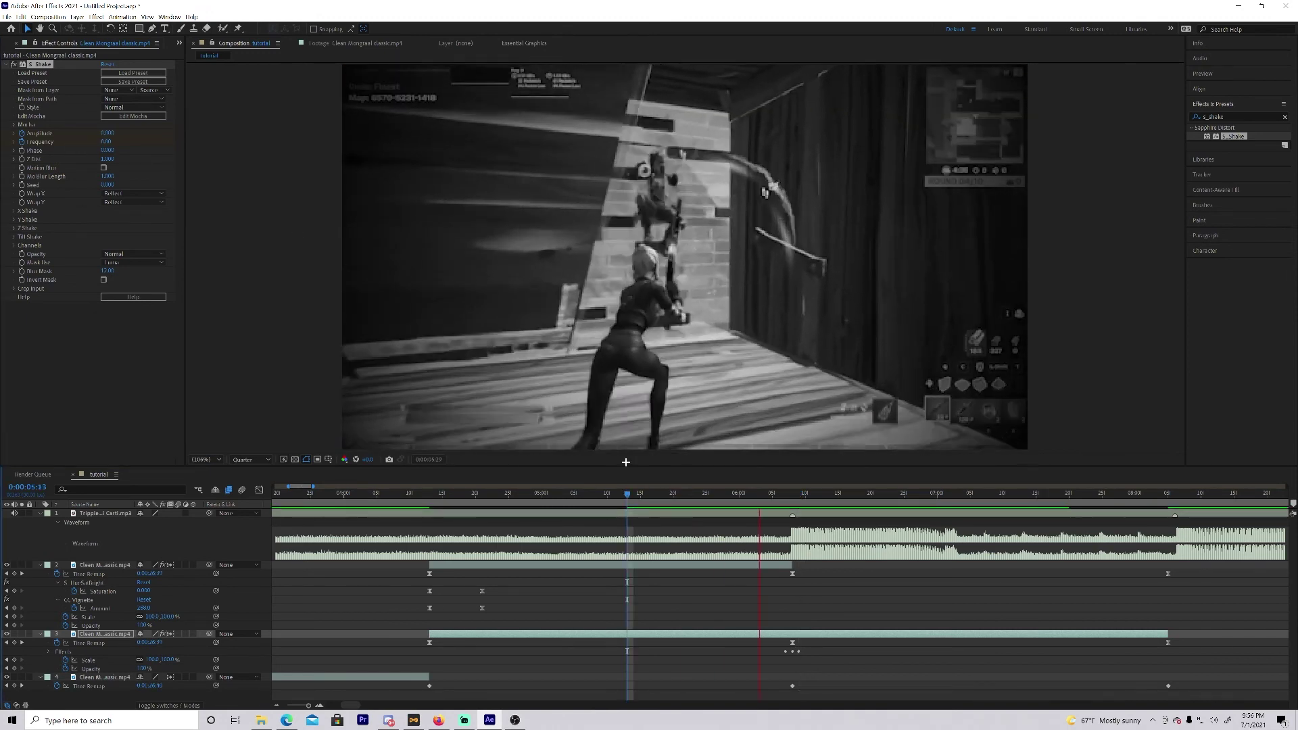
{"action": "key", "text": "space"}
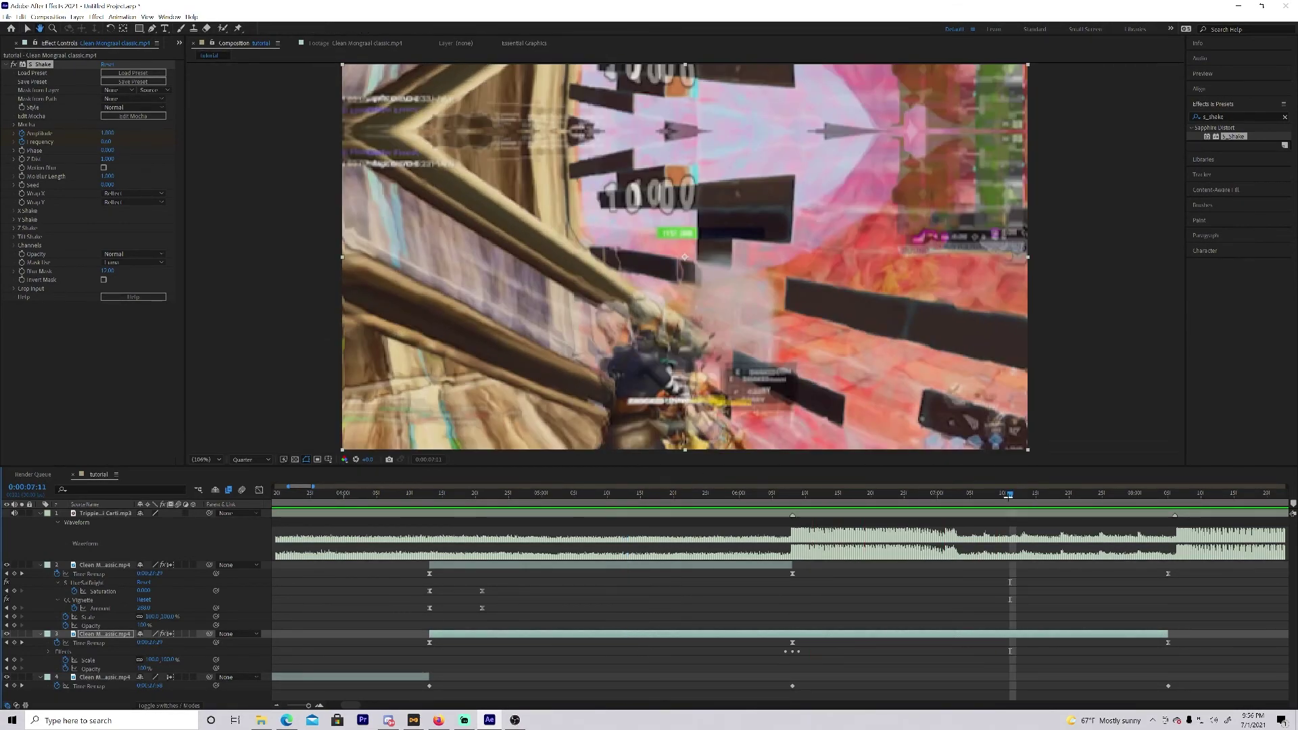
{"action": "left_click", "coordinate": [726, 492]}
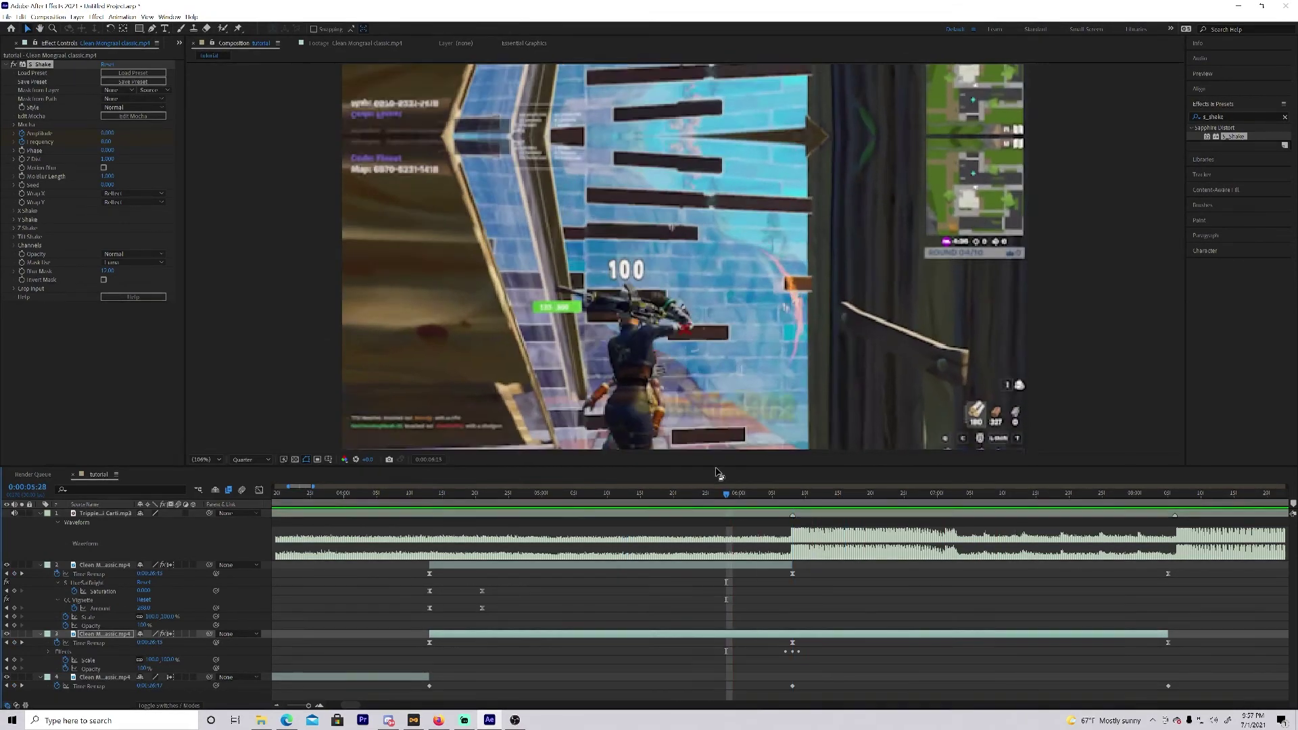
{"action": "key", "text": "space"}
{"action": "key", "text": "space"}
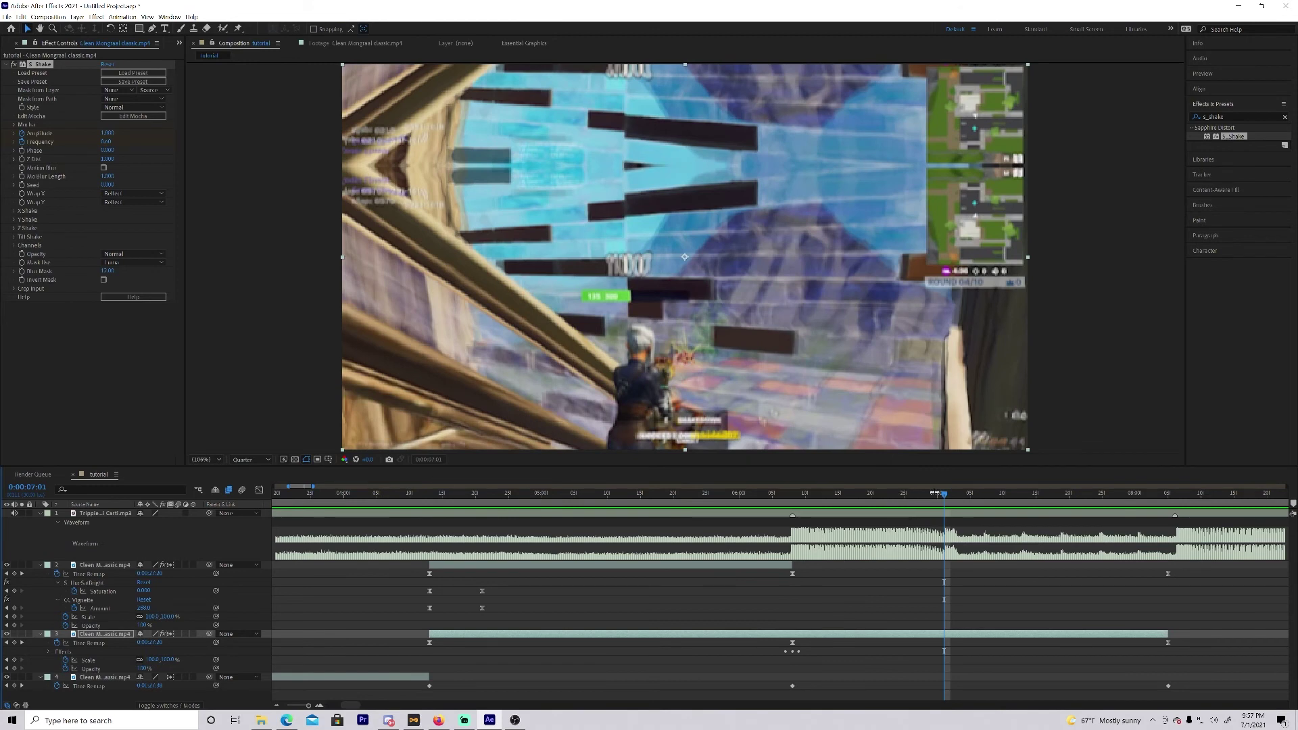
Set S_Shake's Frequency to 5 at 0:00:06:09 and check the frames before and after the shot.
{"action": "left_click", "coordinate": [791, 494]}
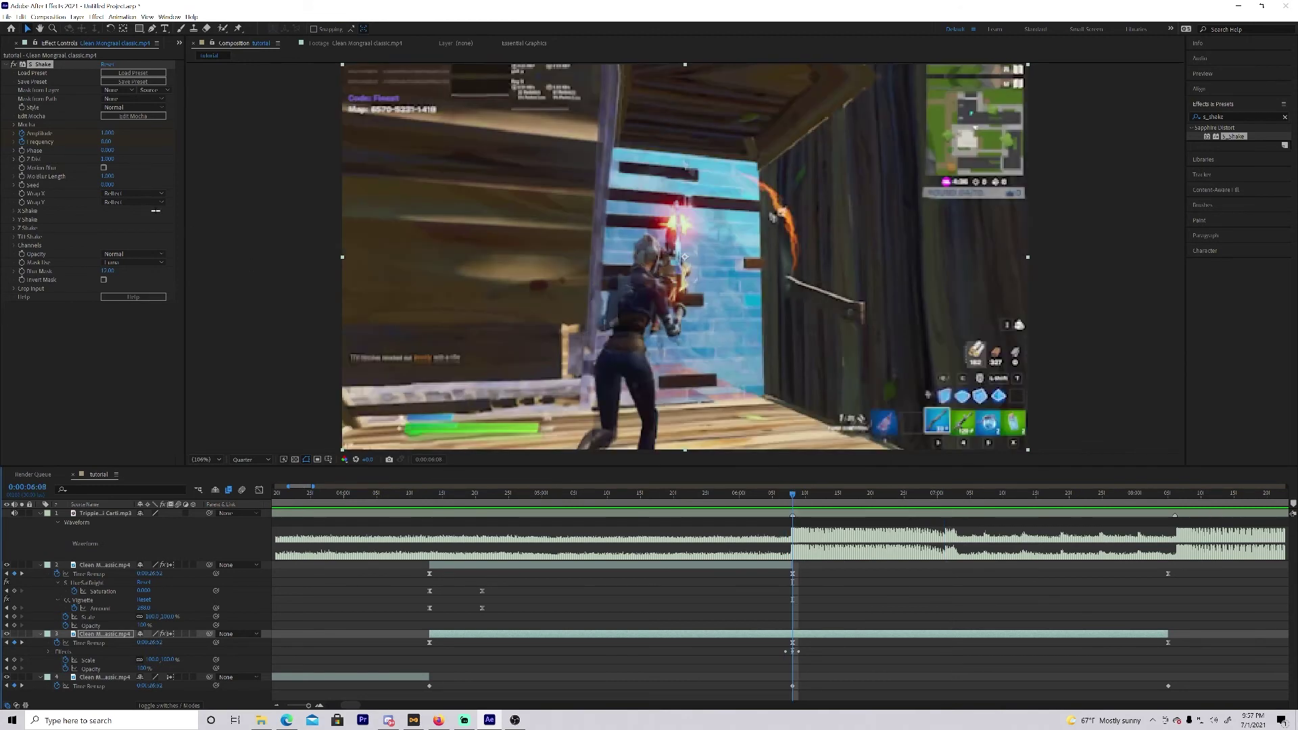
{"action": "left_click", "coordinate": [799, 493]}
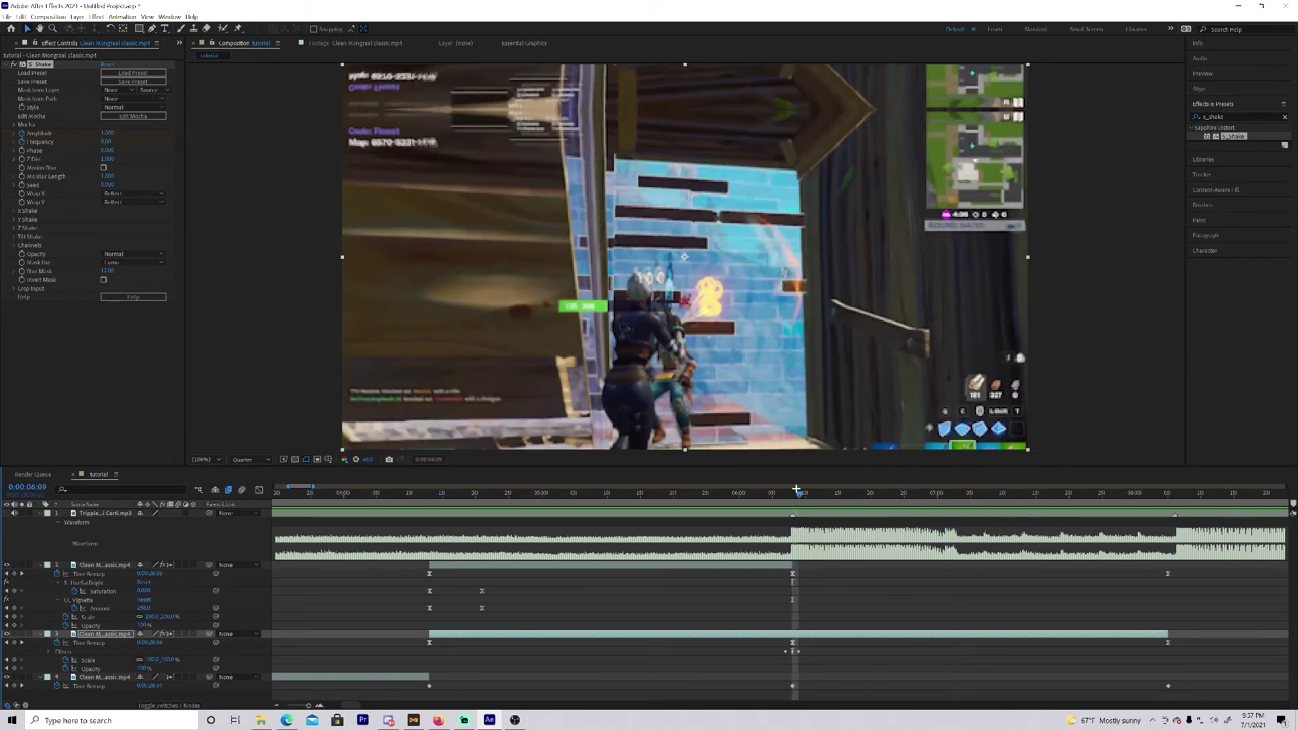
{"action": "left_click", "coordinate": [108, 142]}
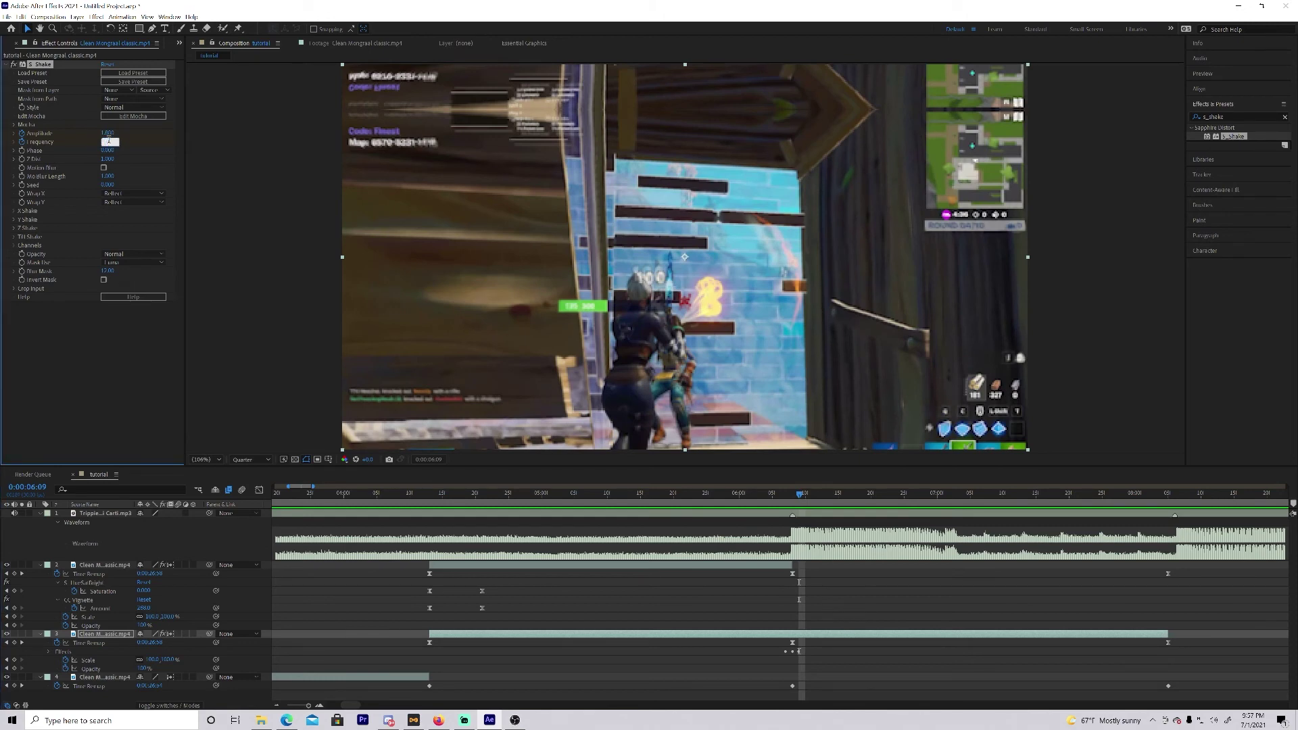
{"action": "type", "text": "5"}
{"action": "key", "text": "Return"}
{"action": "left_click", "coordinate": [759, 493]}
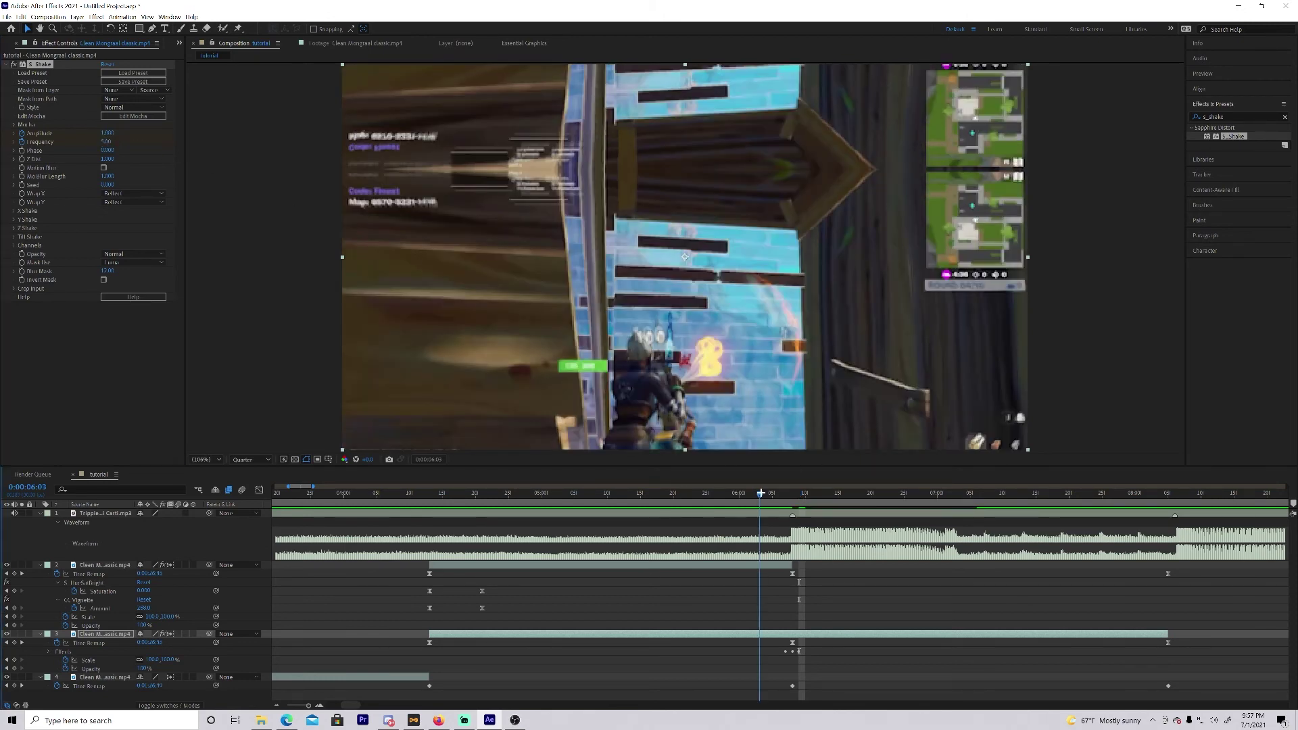
{"action": "left_click", "coordinate": [931, 493]}
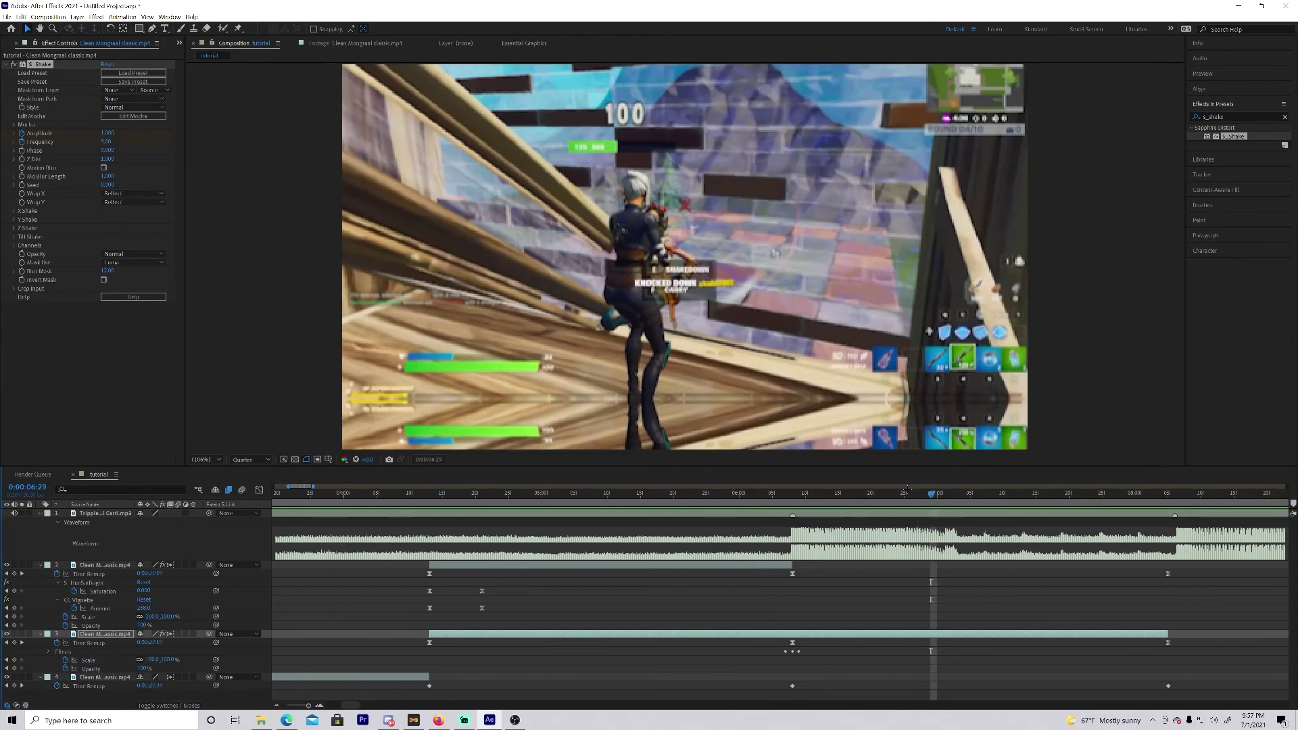
Set S_Shake's Amplitude to 0 at 0:00:06:11 and preview the shot from 0:00:05:15.
{"action": "left_click_drag", "start_coordinate": [865, 506], "coordinate": [808, 503]}
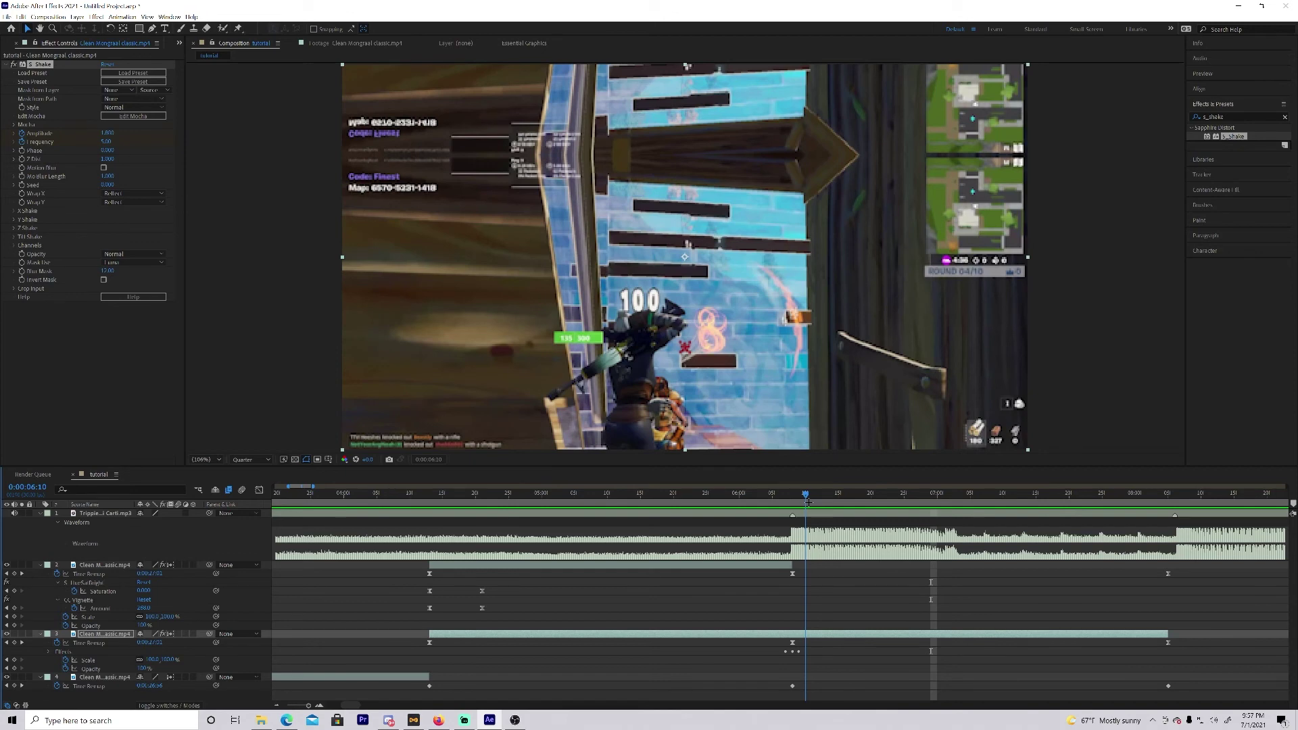
{"action": "left_click", "coordinate": [810, 502]}
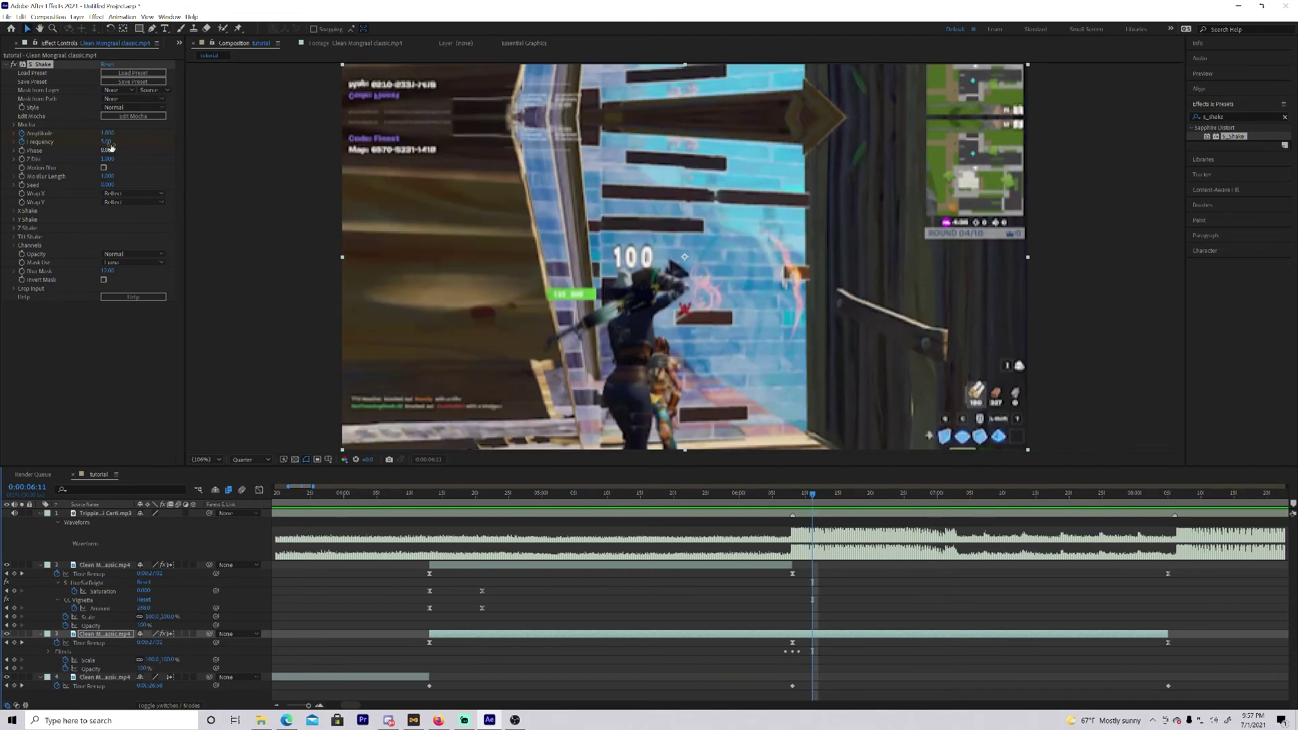
{"action": "left_click_drag", "start_coordinate": [103, 133], "coordinate": [80, 142]}
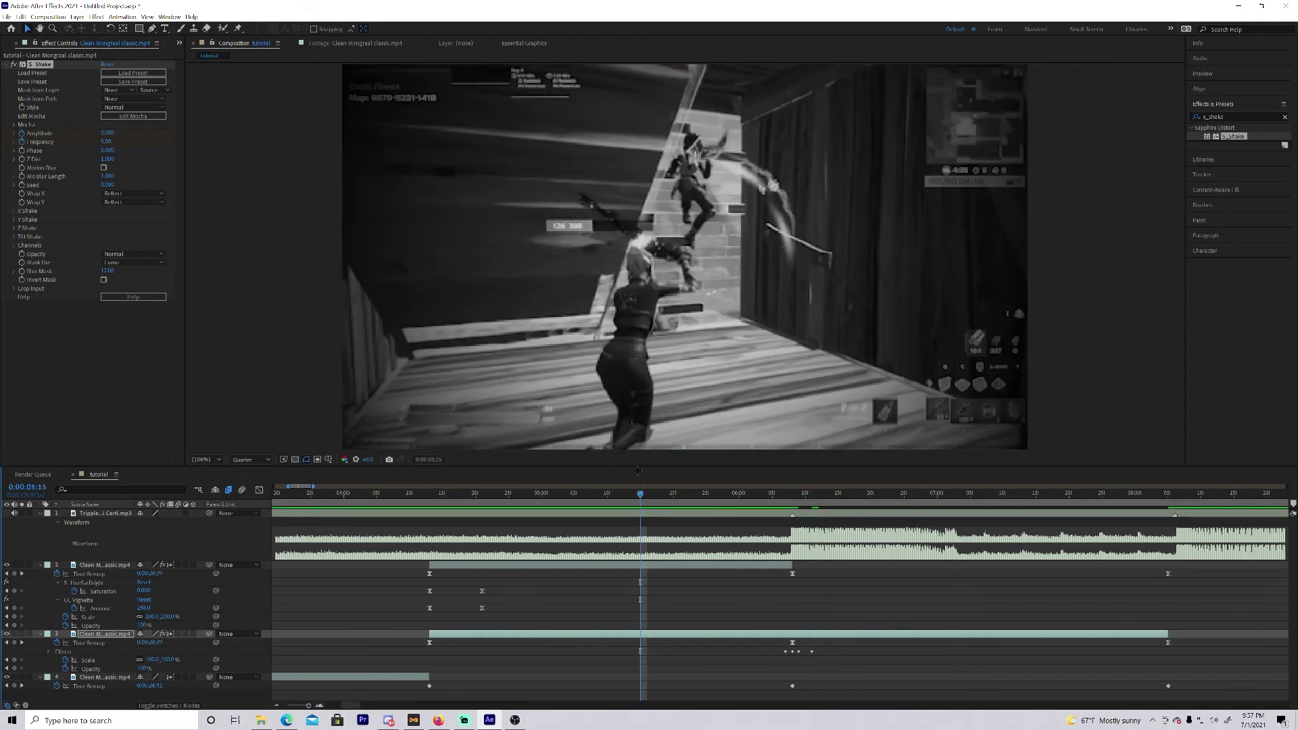
{"action": "left_click", "coordinate": [640, 493]}
{"action": "key", "text": "space"}
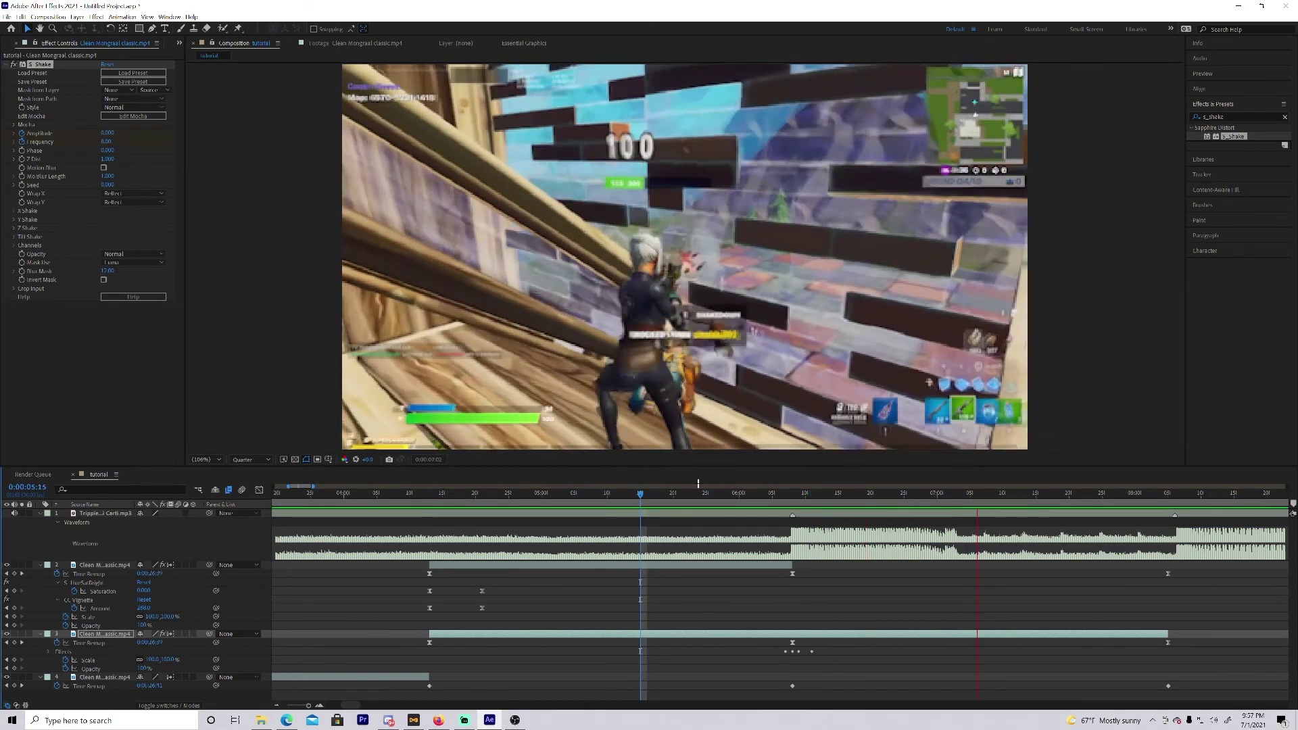
{"action": "key", "text": "space"}
Return to the shot at 0:00:06:08, search the effects for "blurmo" and apply S_BlurMoCurves to the shaking clip.
{"action": "left_click", "coordinate": [792, 494]}
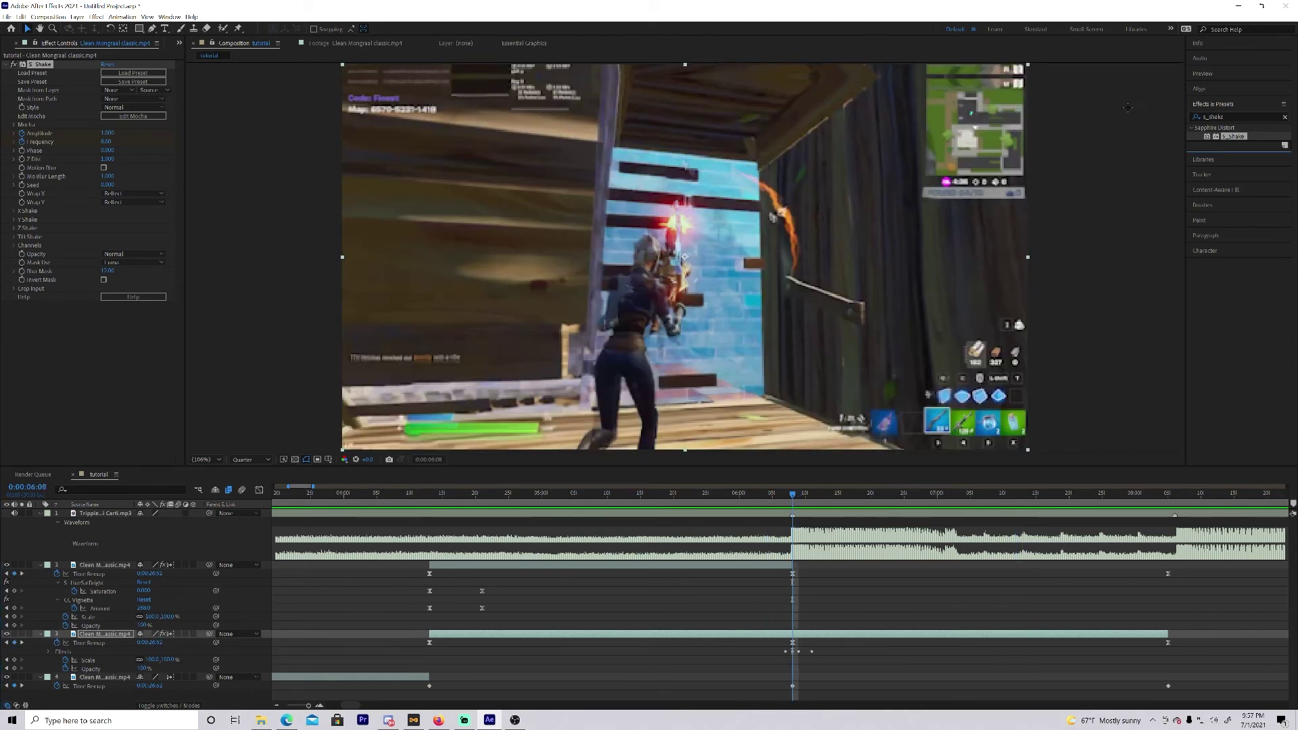
{"action": "left_click", "coordinate": [1223, 116]}
{"action": "type", "text": "bl"}
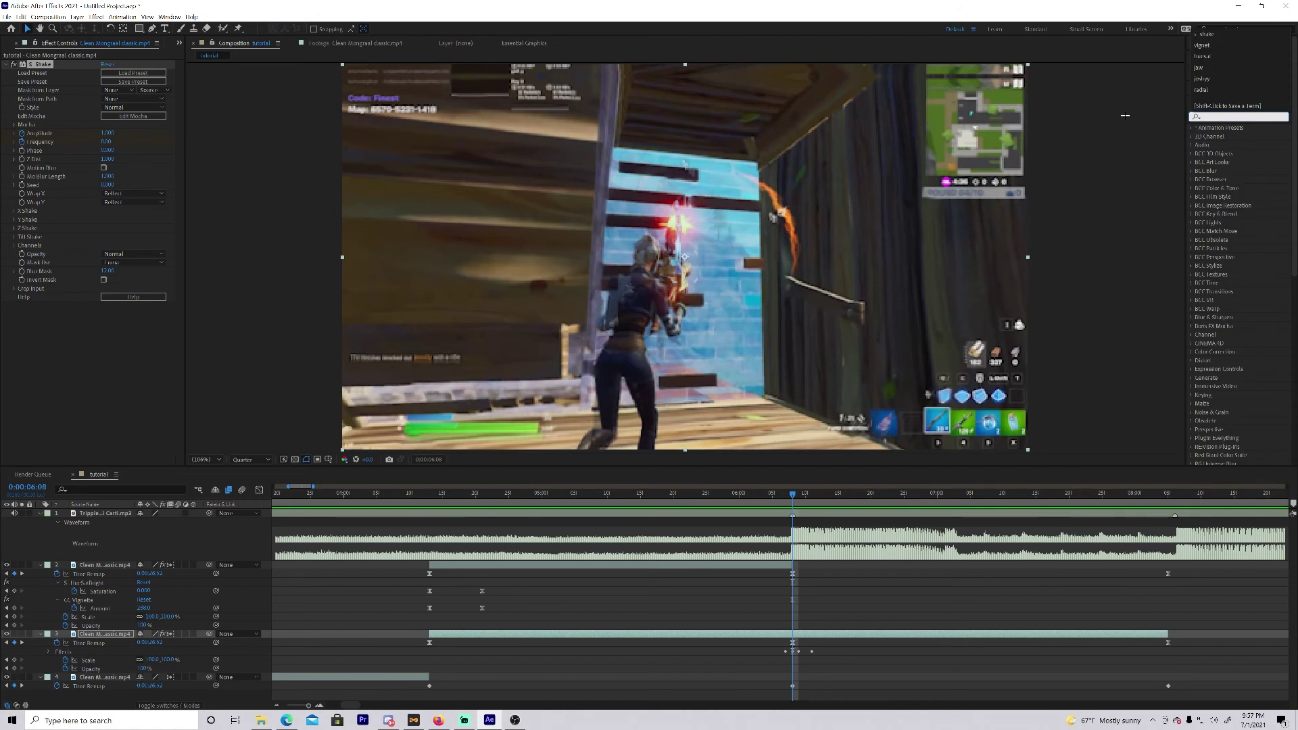
{"action": "type", "text": "urmo"}
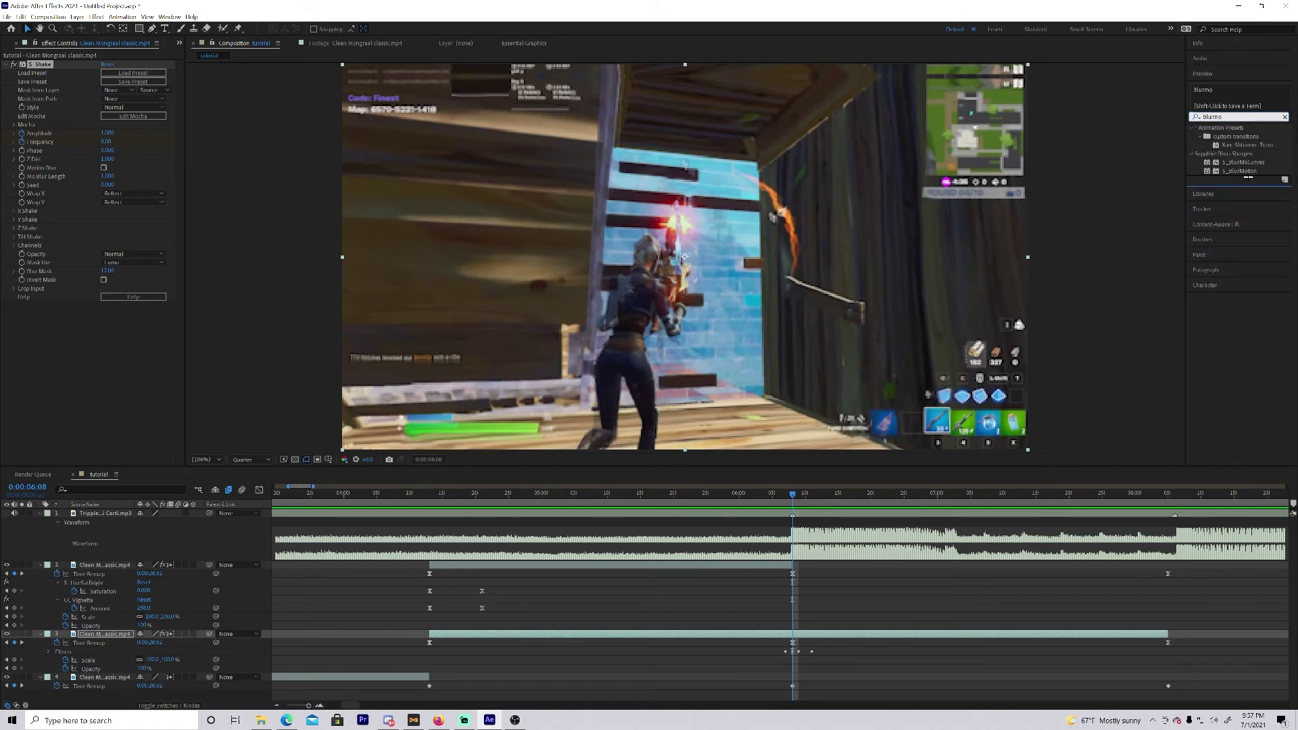
{"action": "left_click_drag", "start_coordinate": [1238, 162], "coordinate": [801, 632]}
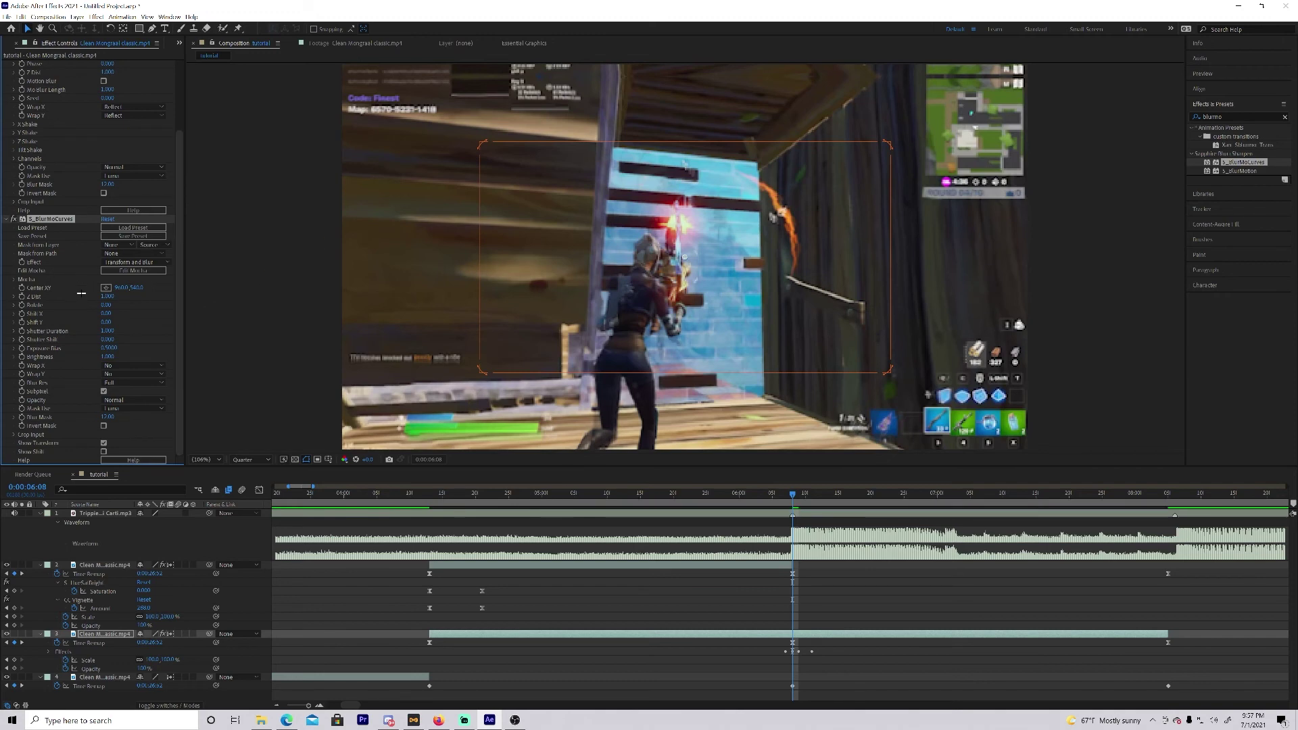
Keyframe S_BlurMoCurves' Z Dist at 0:00:06:08 and lower it to 0.8 at 0:00:06:09.
{"action": "left_click_drag", "start_coordinate": [129, 295], "coordinate": [54, 300]}
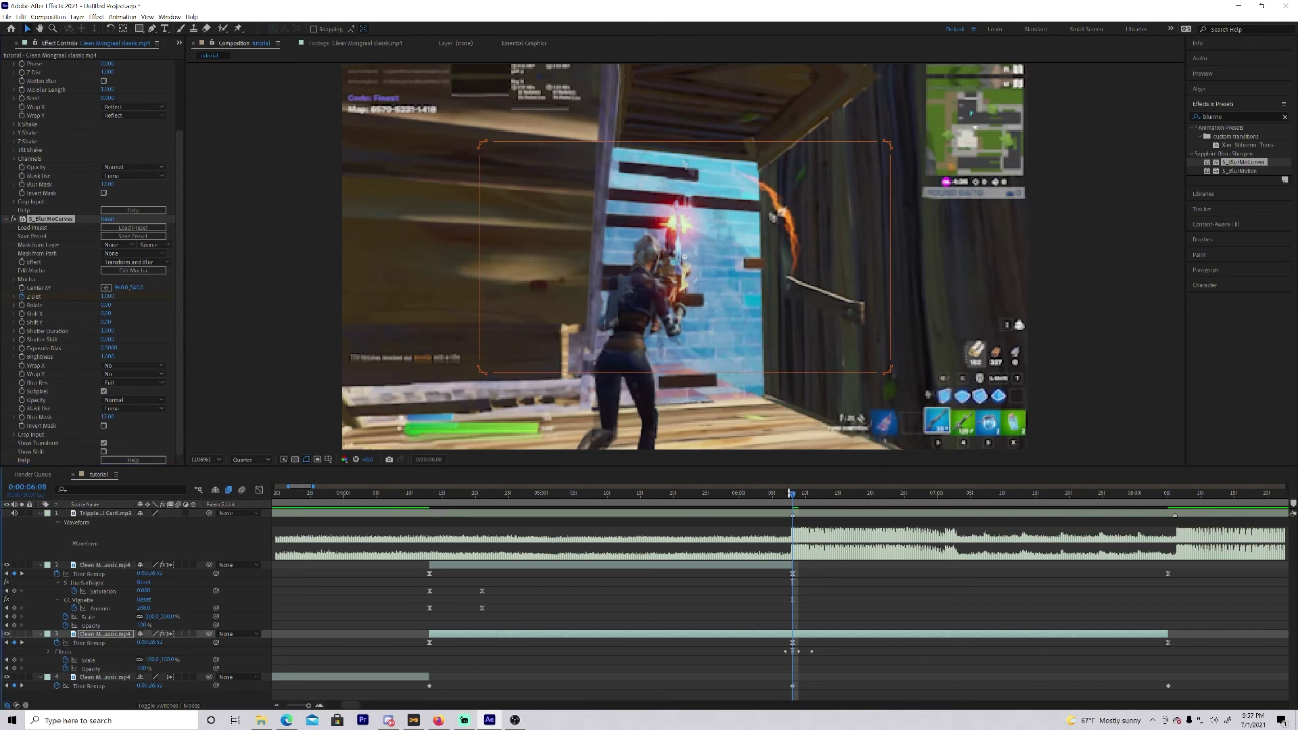
{"action": "key", "text": "Page_Up"}
{"action": "key", "text": "Page_Down"}
{"action": "key", "text": "Page_Down"}
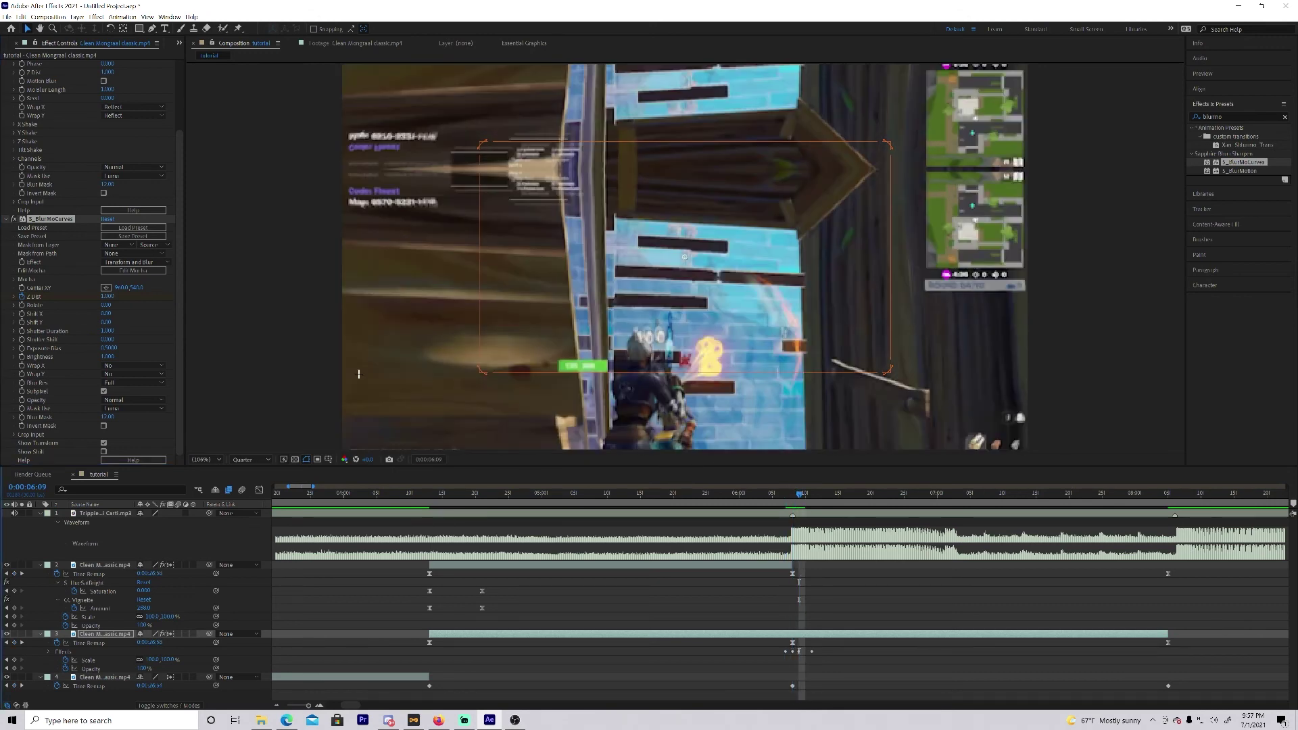
{"action": "left_click_drag", "start_coordinate": [108, 300], "coordinate": [95, 296]}
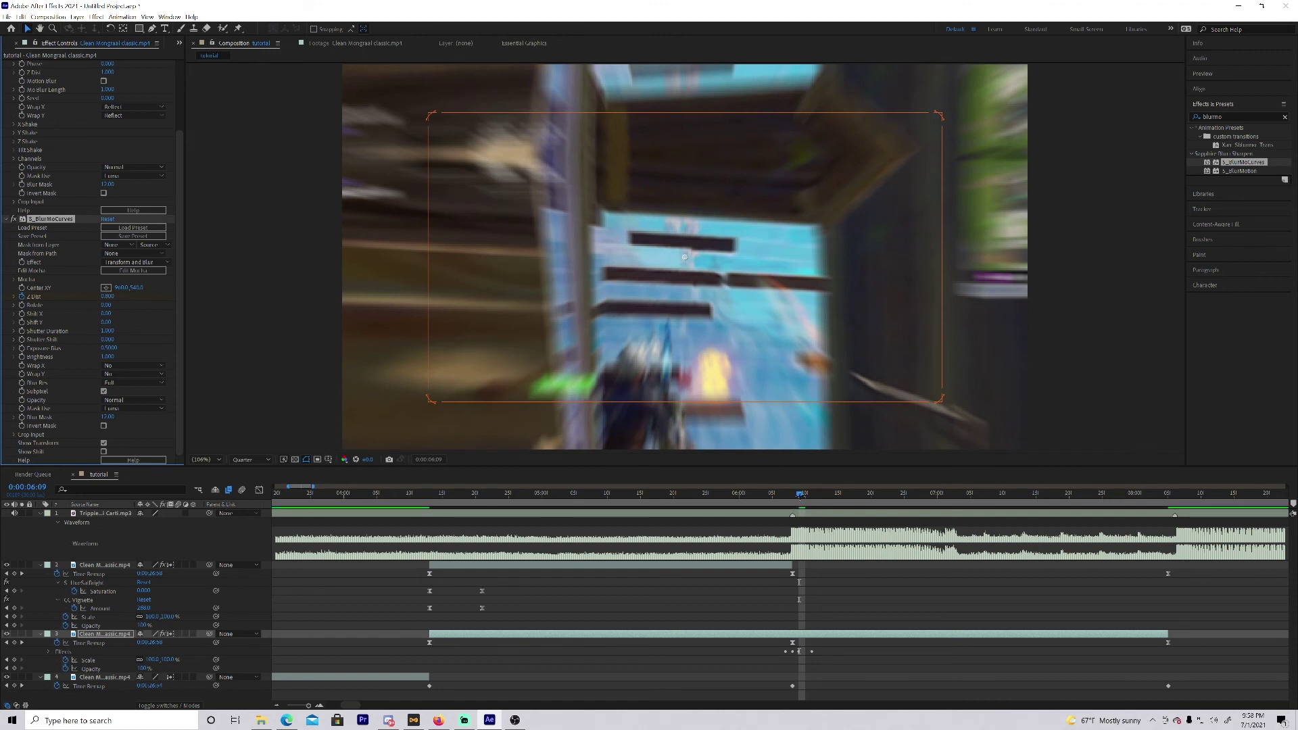
Set S_BlurMoCurves' Z Dist back to 1 at 0:00:06:11.
{"action": "left_click", "coordinate": [804, 494]}
{"action": "left_click_drag", "start_coordinate": [808, 494], "coordinate": [812, 495]}
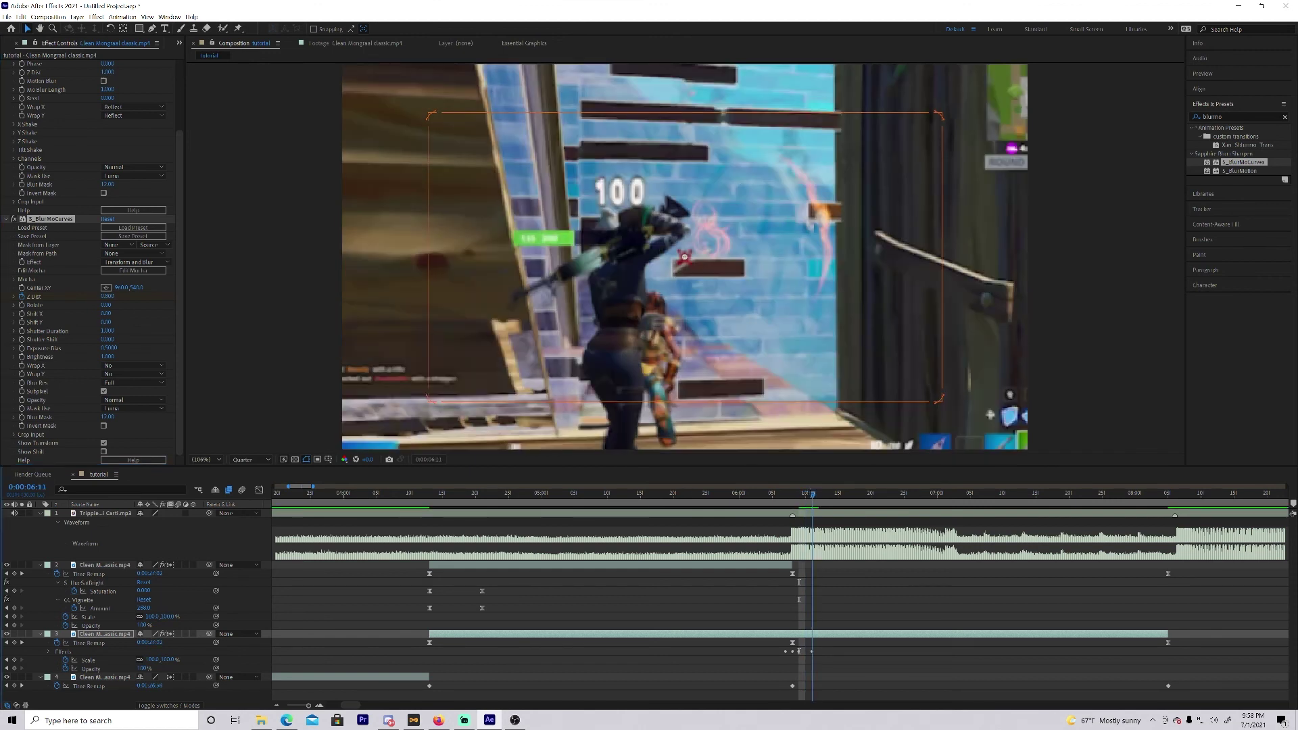
{"action": "left_click", "coordinate": [107, 296]}
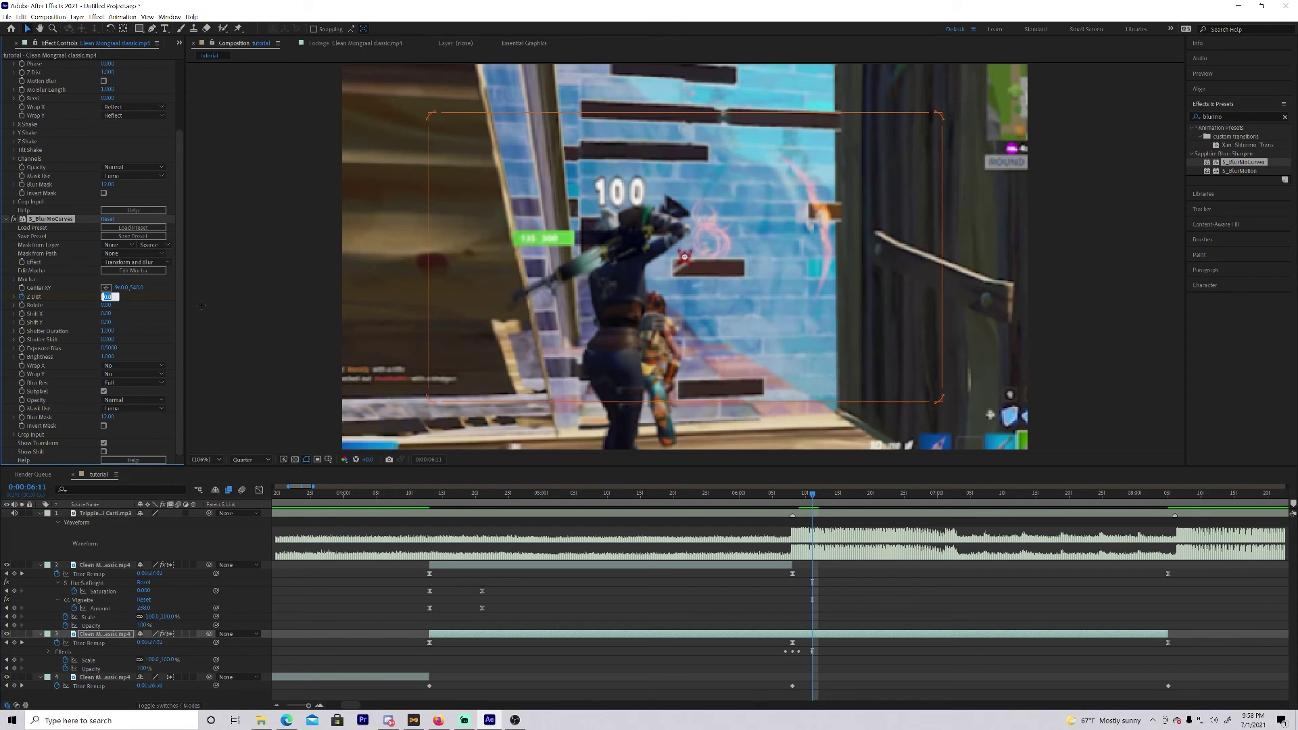
{"action": "type", "text": "1"}
{"action": "key", "text": "Return"}
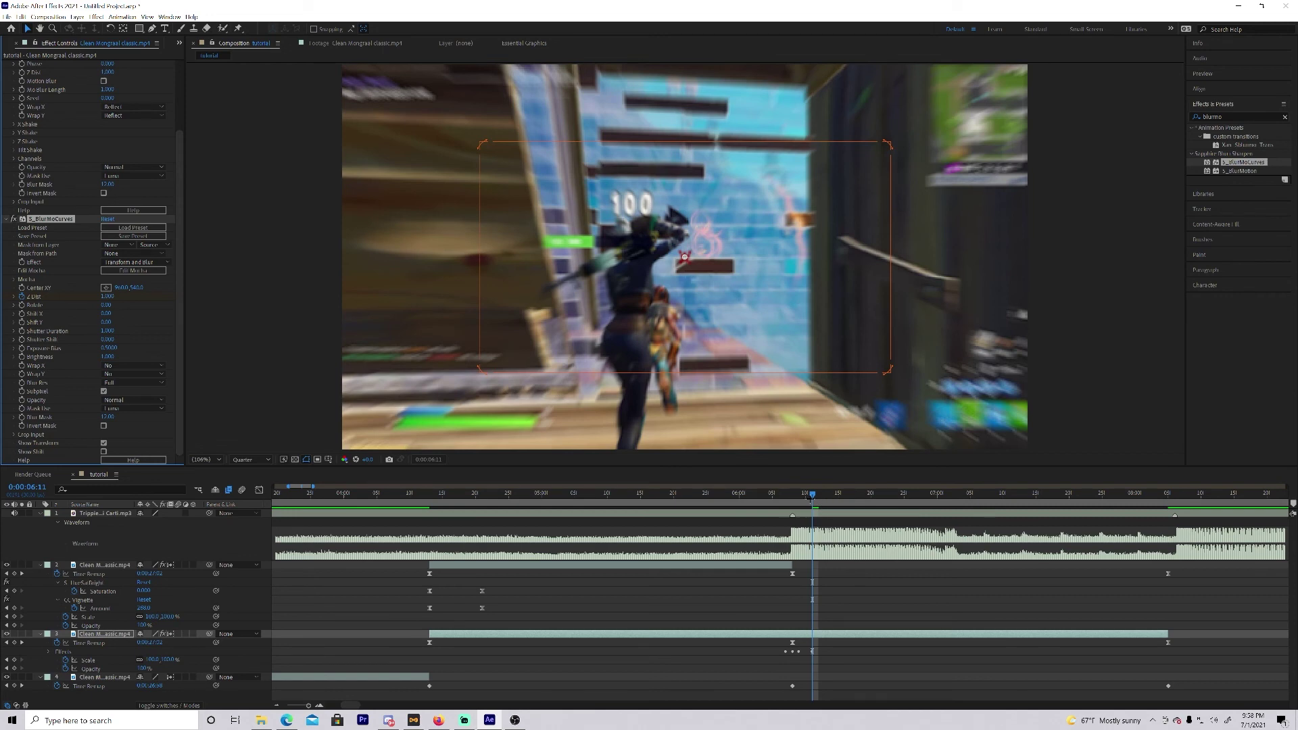
{"action": "left_click_drag", "start_coordinate": [812, 494], "coordinate": [795, 498]}
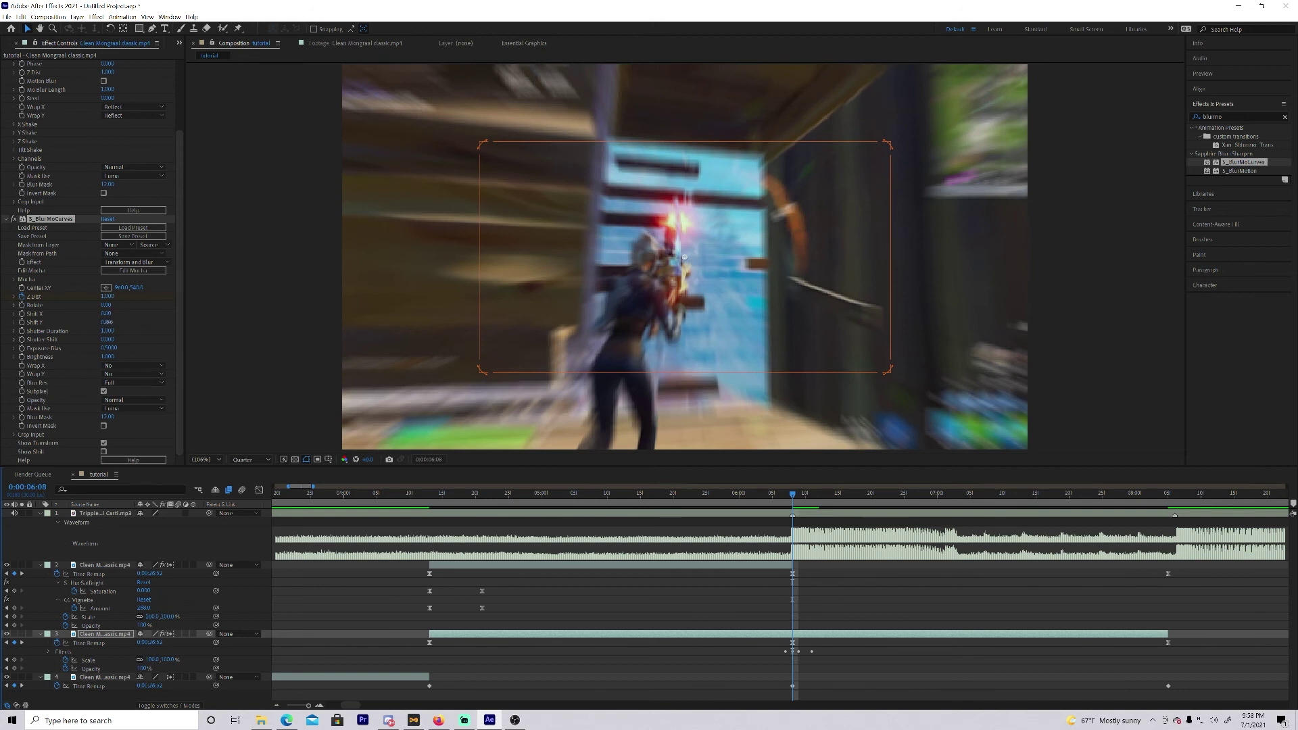
{"action": "left_click_drag", "start_coordinate": [107, 322], "coordinate": [101, 317]}
{"action": "left_click", "coordinate": [115, 323]}
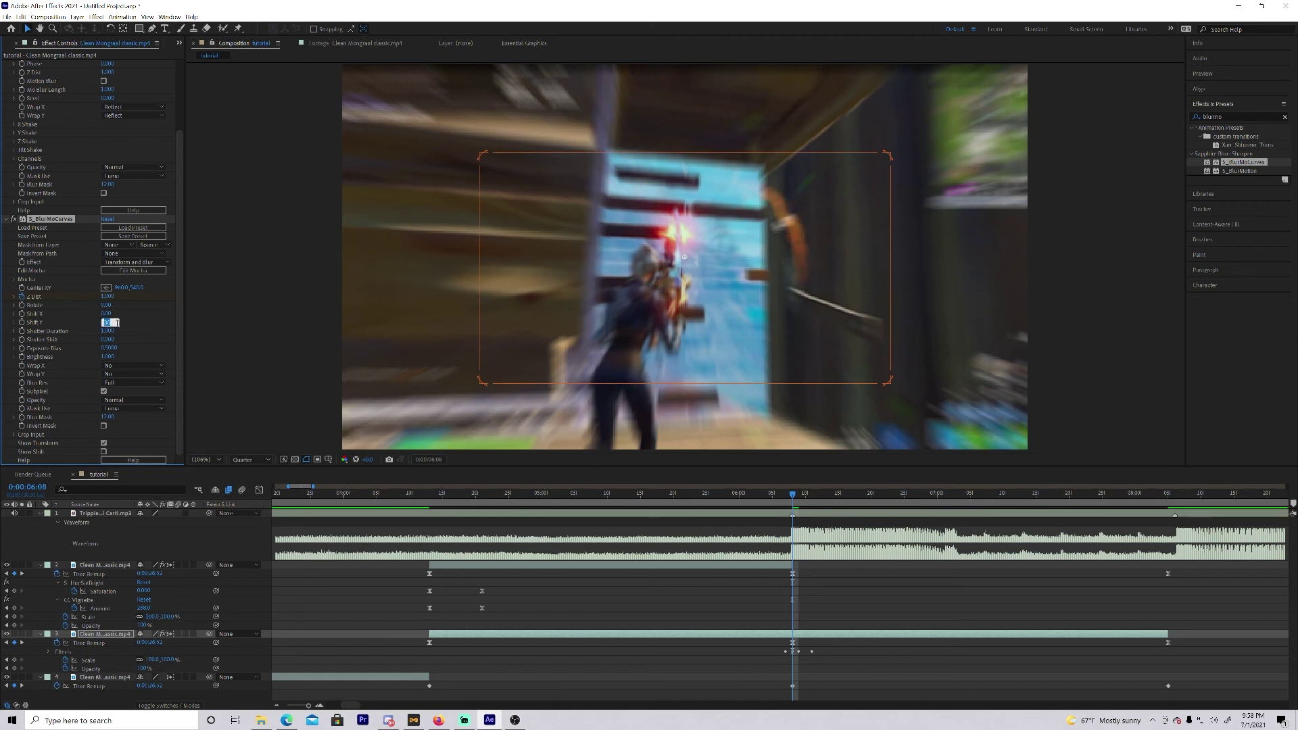
{"action": "type", "text": "0"}
{"action": "key", "text": "Return"}
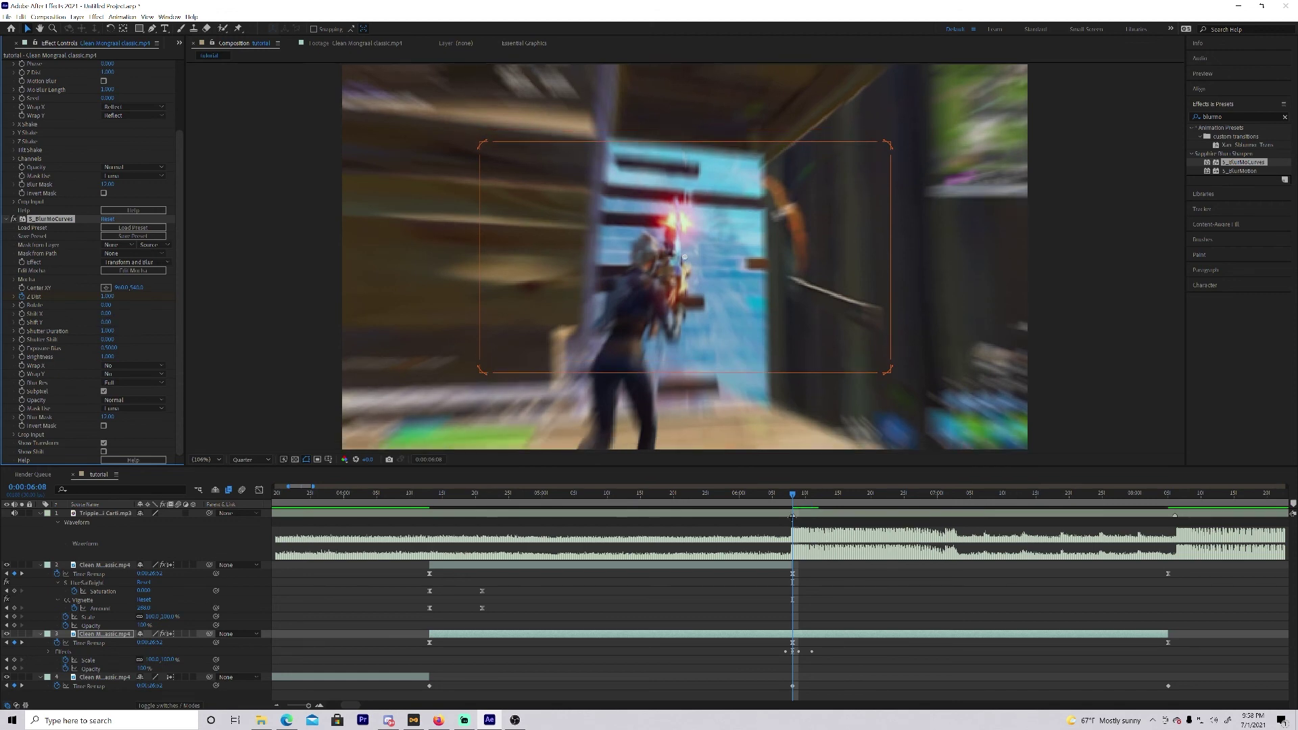
Preview the blurred zoom and shake on the shot from 0:00:05:20.
{"action": "left_click", "coordinate": [673, 493]}
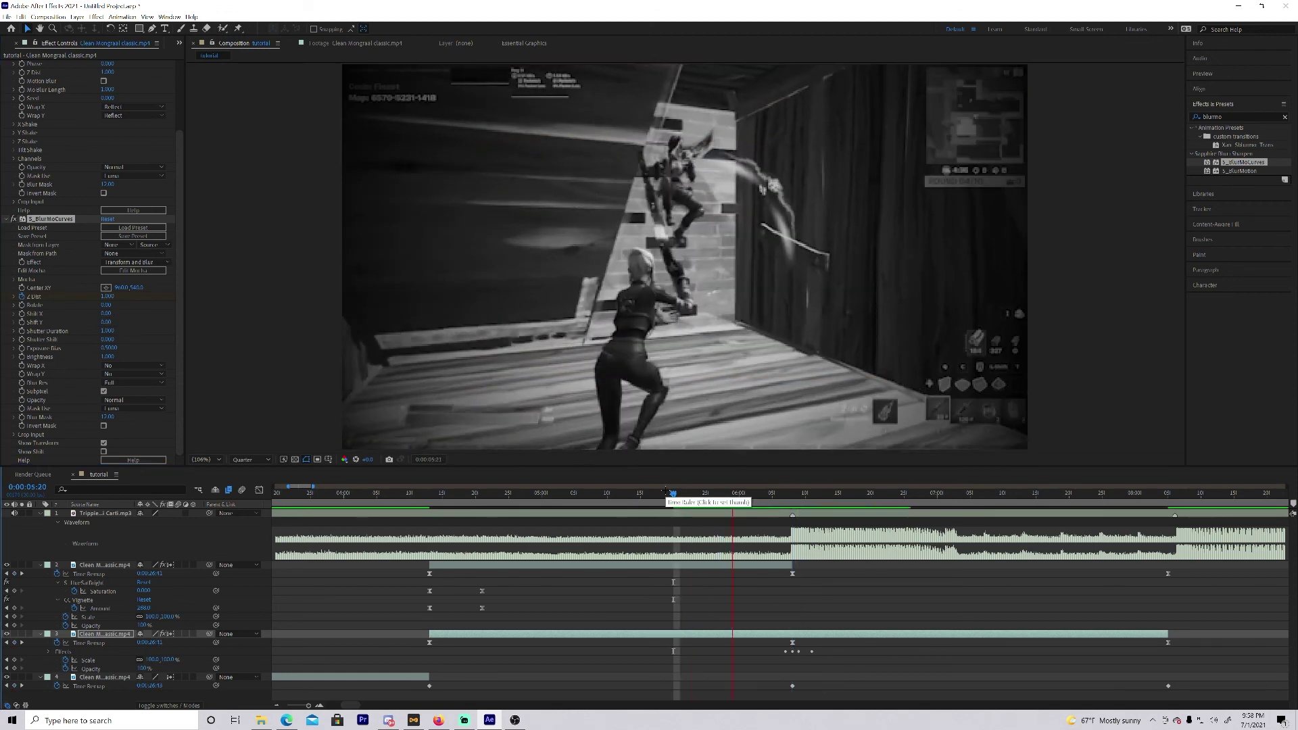
{"action": "key", "text": "space"}
{"action": "key", "text": "space"}
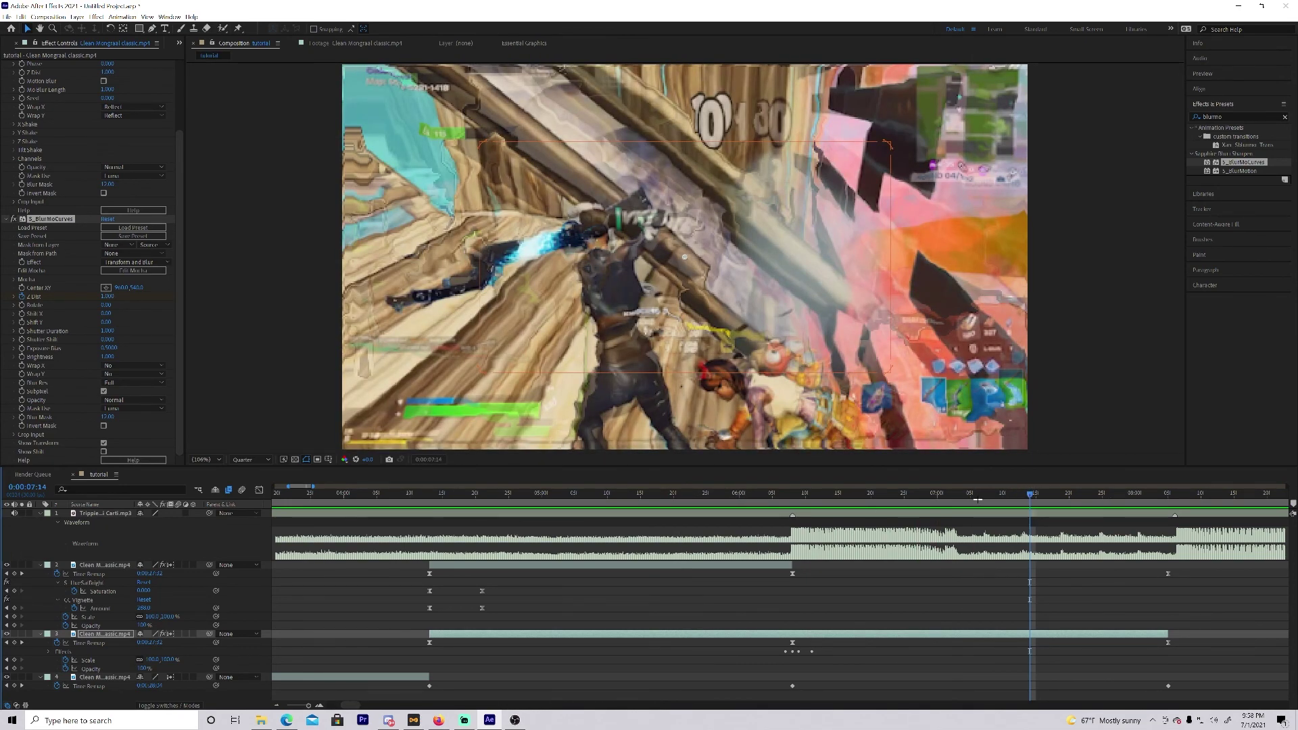
Show the whole composition in the timeline and play the montage from the beginning through the end of the shot clip.
{"action": "left_click_drag", "start_coordinate": [792, 495], "coordinate": [289, 504]}
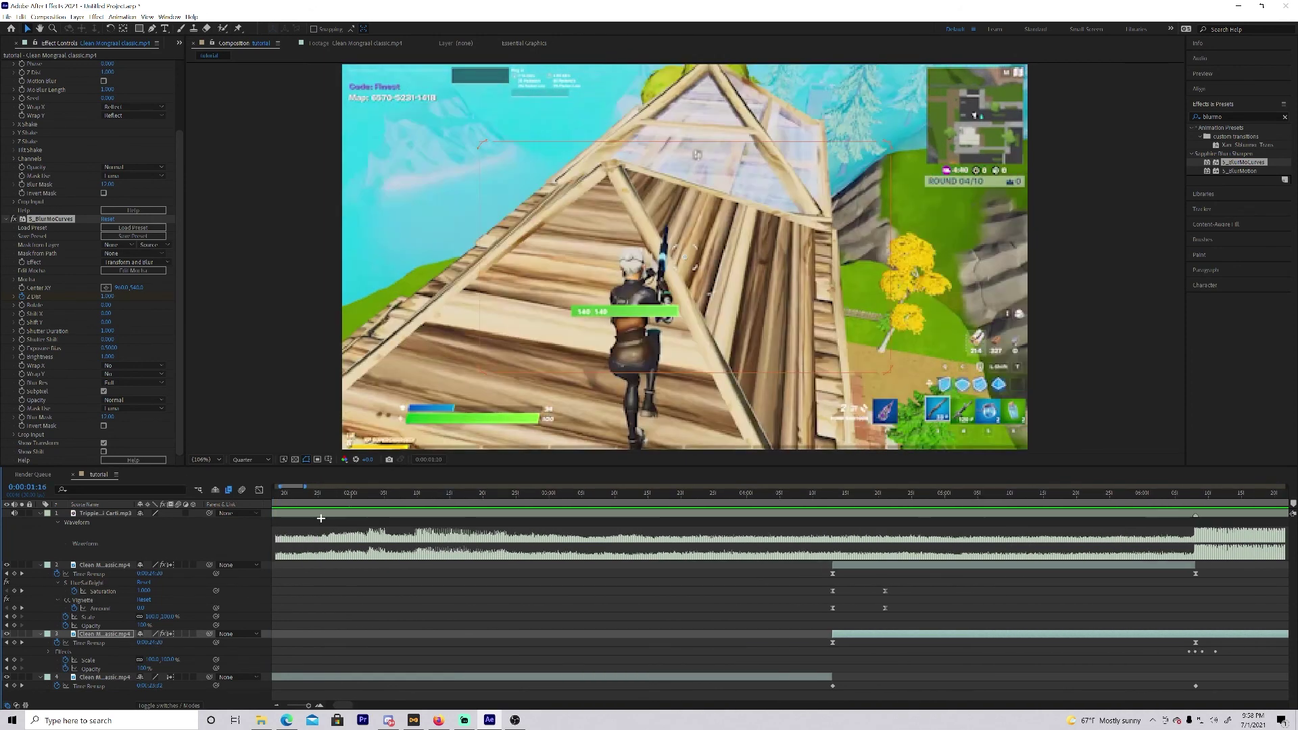
{"action": "left_click_drag", "start_coordinate": [309, 705], "coordinate": [282, 704]}
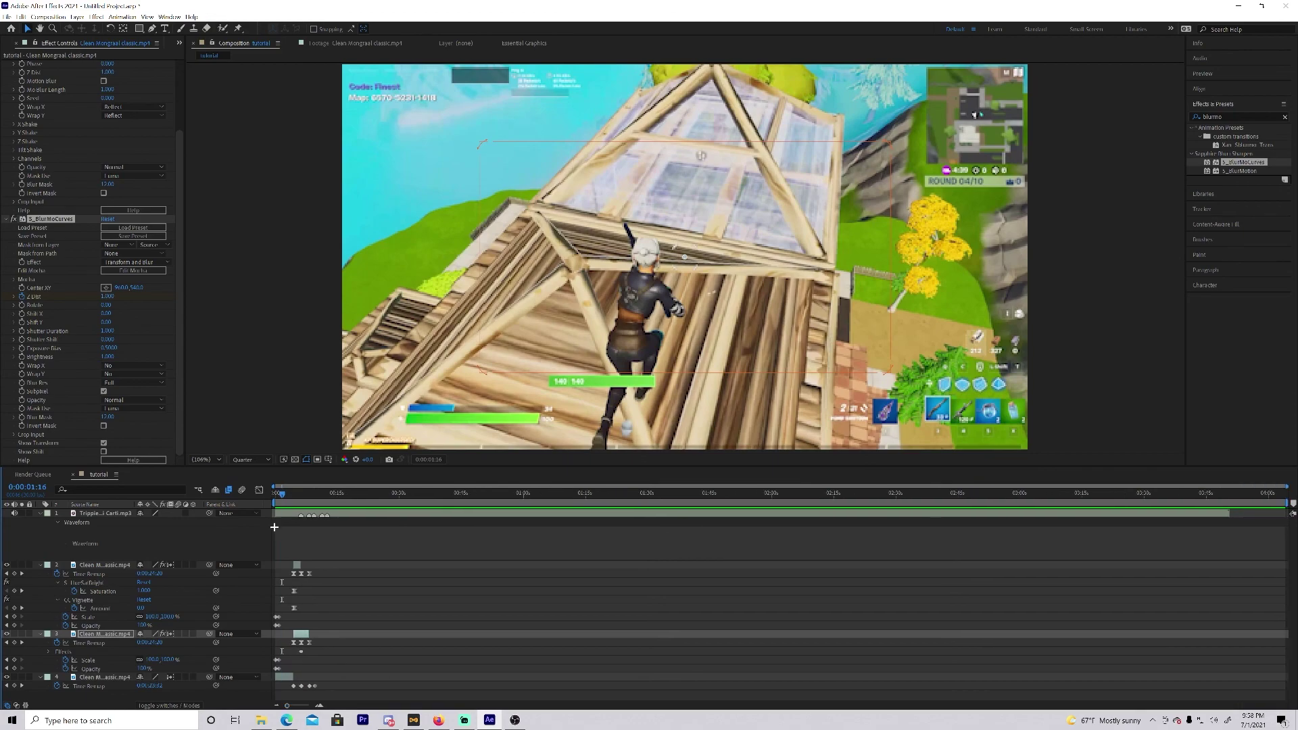
{"action": "key", "text": "Home"}
{"action": "key", "text": "space"}
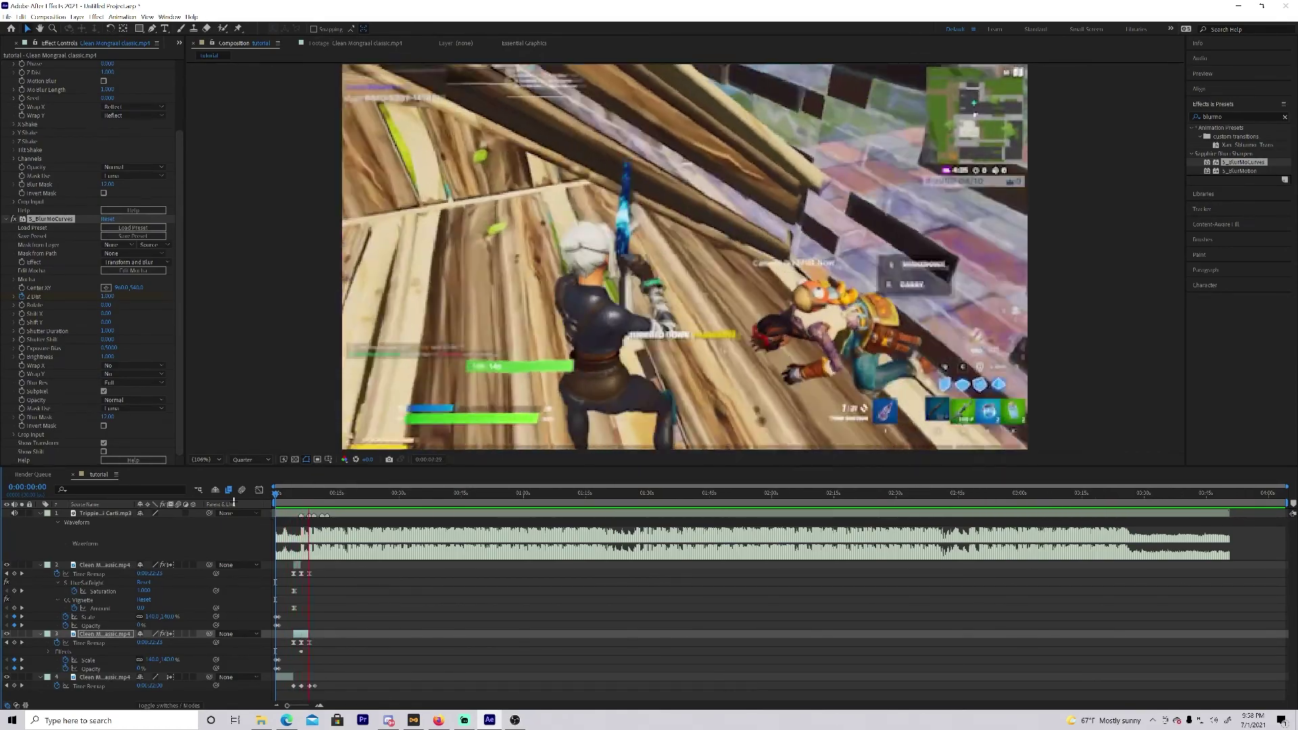
{"action": "key", "text": "space"}
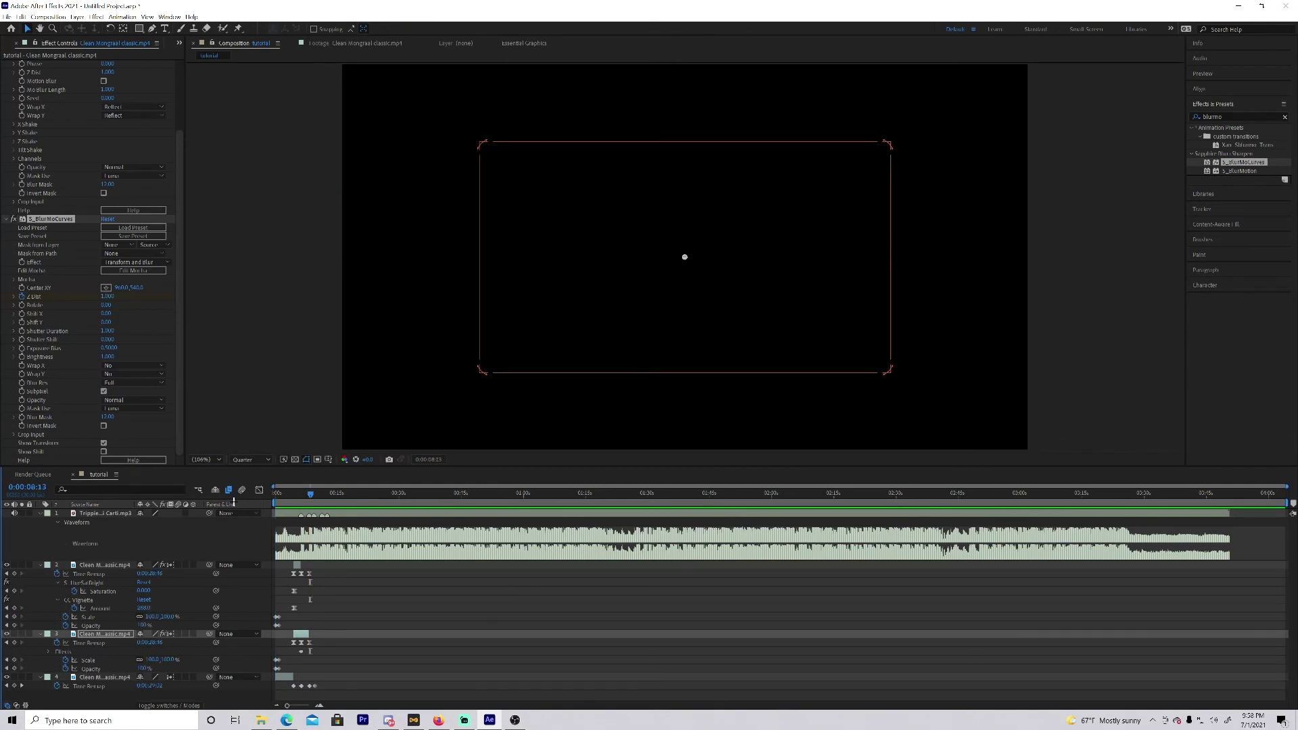